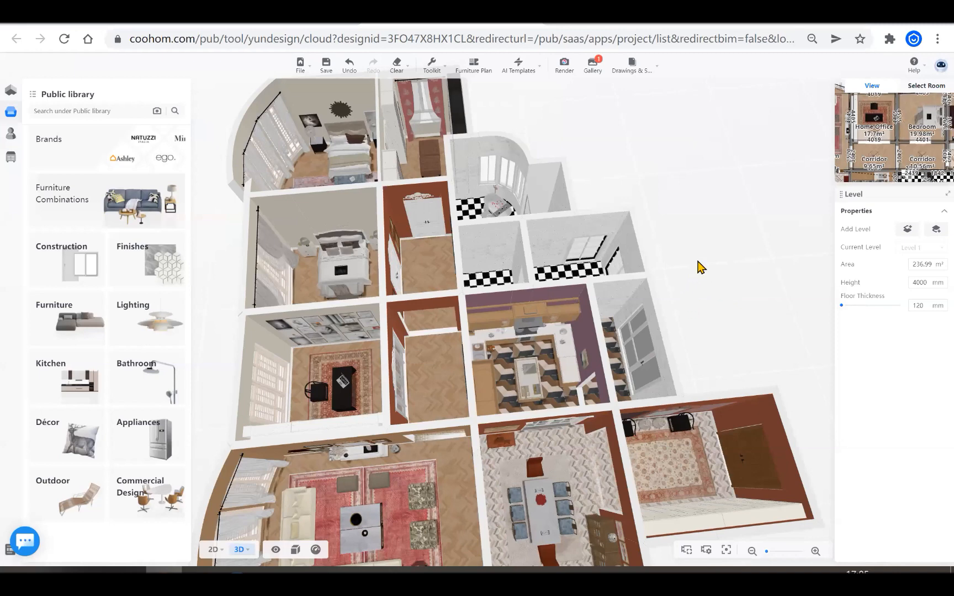
Narrow the public library panel and open the render workspace for the apartment.
{"action": "left_click_drag", "start_coordinate": [658, 262], "coordinate": [669, 254]}
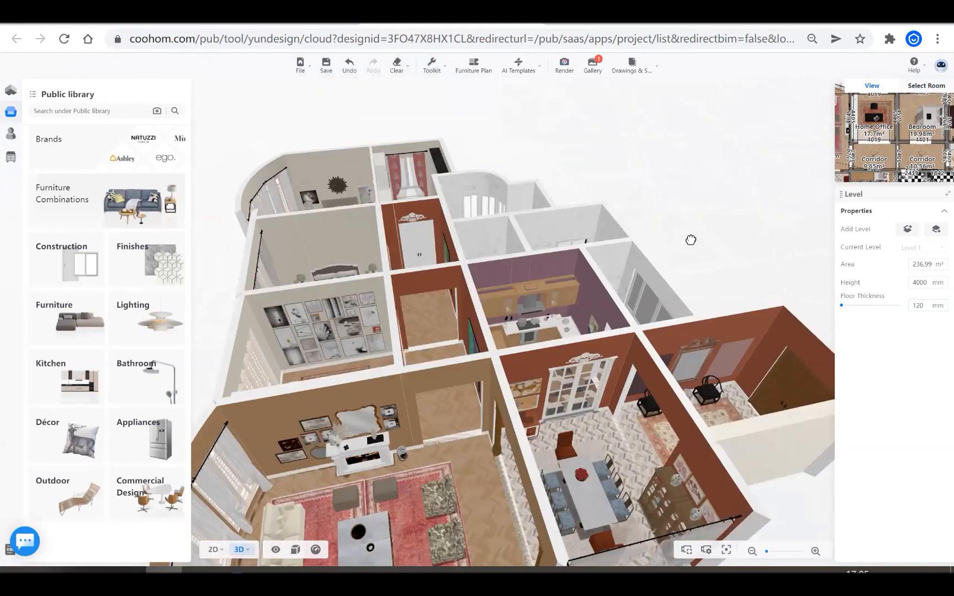
{"action": "left_click_drag", "start_coordinate": [672, 276], "coordinate": [221, 210]}
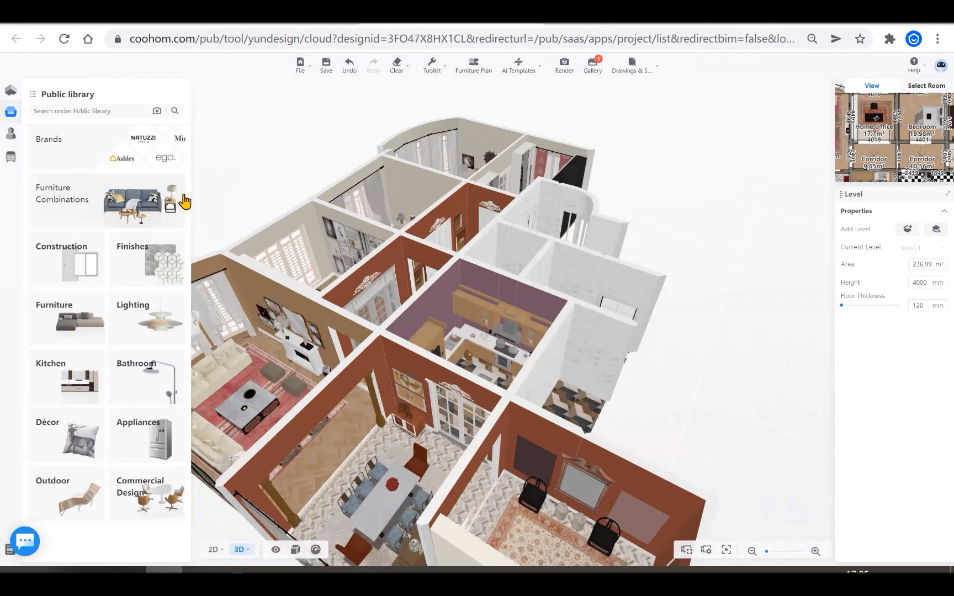
{"action": "left_click_drag", "start_coordinate": [189, 175], "coordinate": [140, 176]}
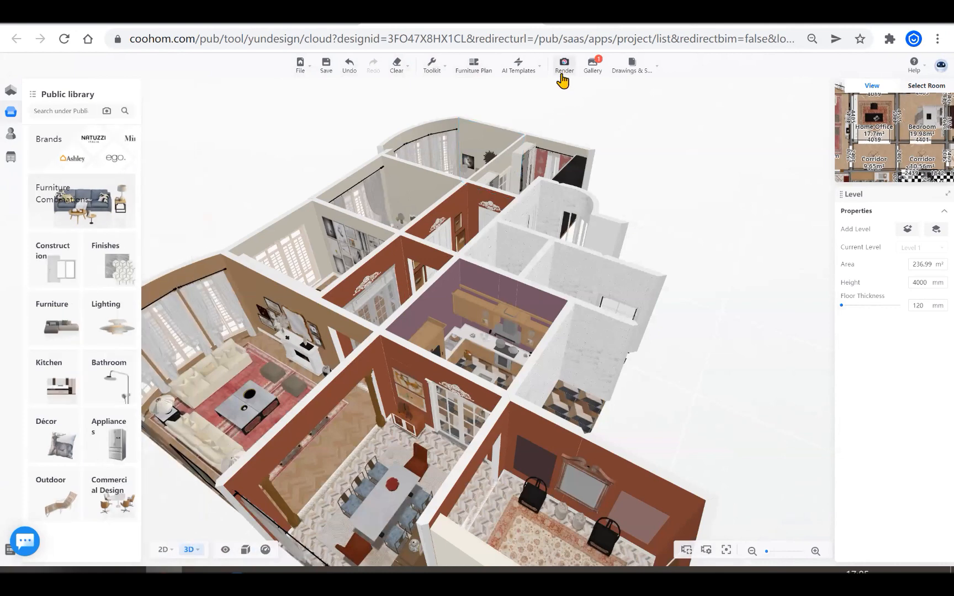
{"action": "left_click", "coordinate": [562, 76]}
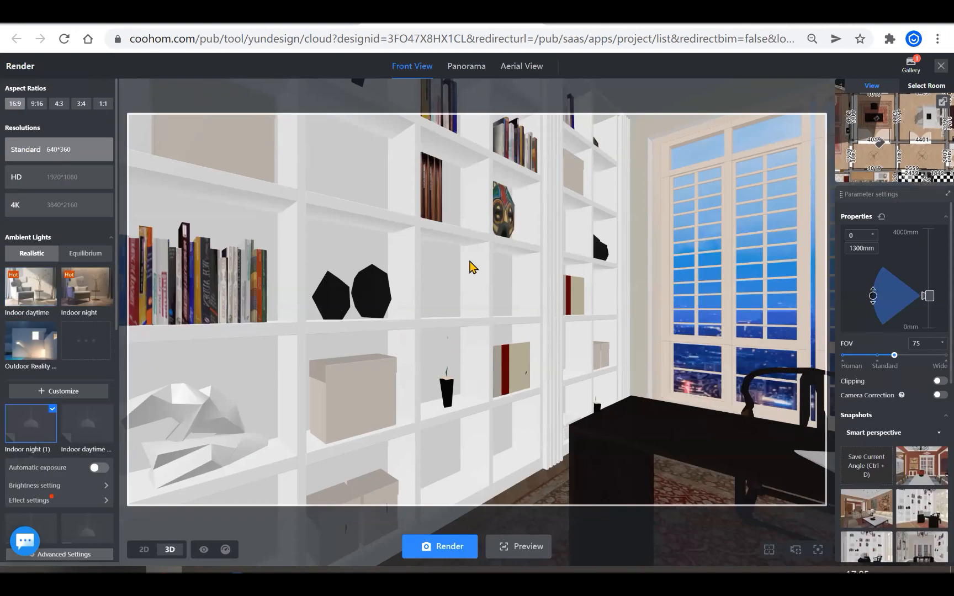
Look around the hallway and the glazed home office doors in Front View.
{"action": "scroll", "coordinate": [375, 284], "scroll_direction": "down", "scroll_amount": 3}
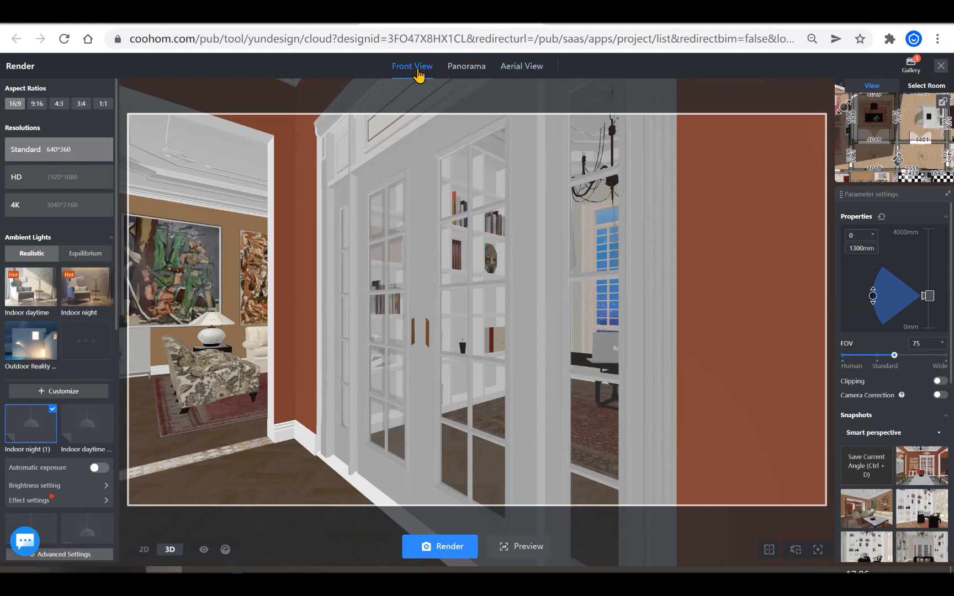
{"action": "left_click_drag", "start_coordinate": [343, 227], "coordinate": [286, 305]}
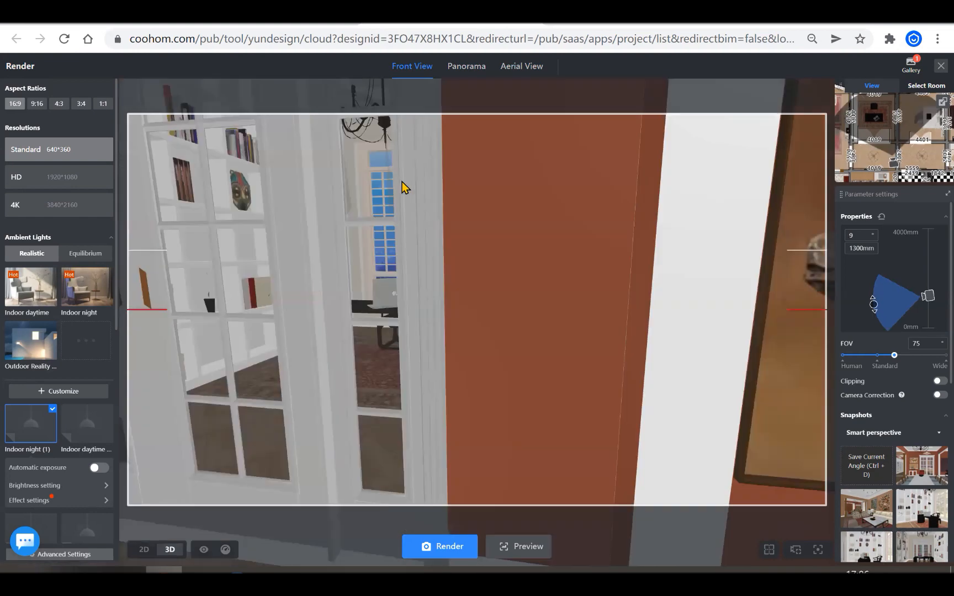
{"action": "left_click_drag", "start_coordinate": [445, 302], "coordinate": [347, 223]}
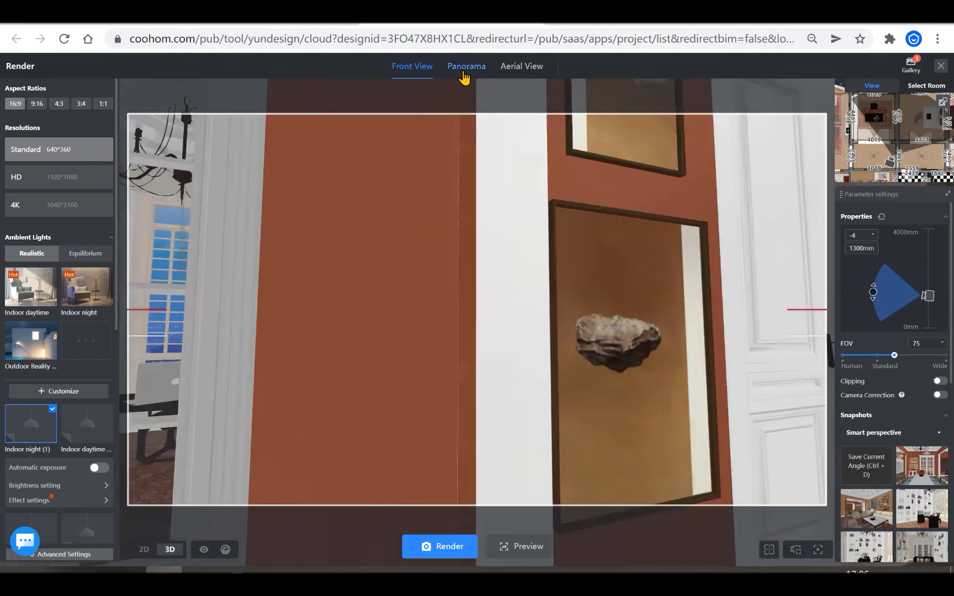
Switch the render to Panorama and on to Aerial View, orbiting the camera to angle 63 and azimuth 91.
{"action": "left_click", "coordinate": [464, 76]}
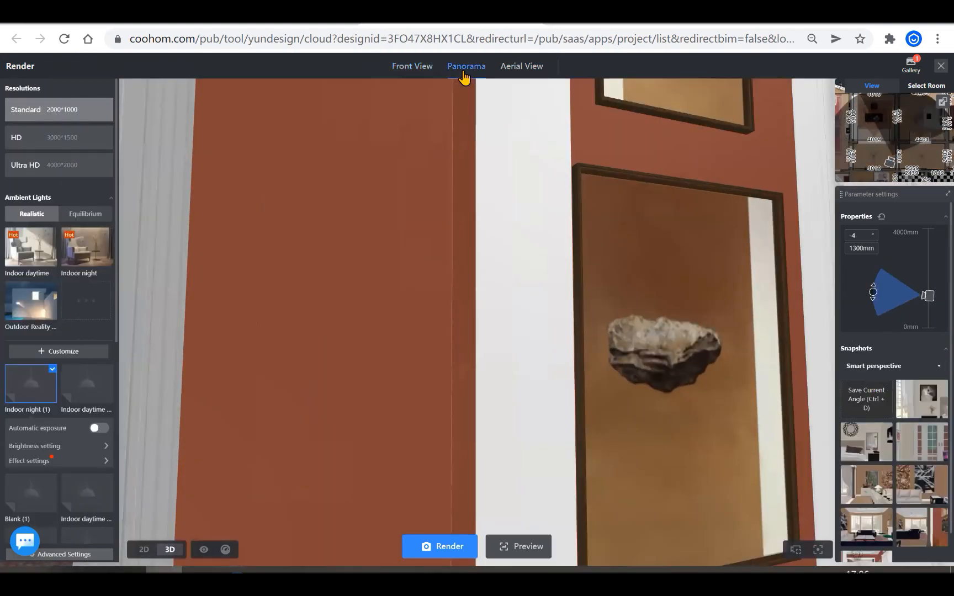
{"action": "left_click", "coordinate": [513, 71]}
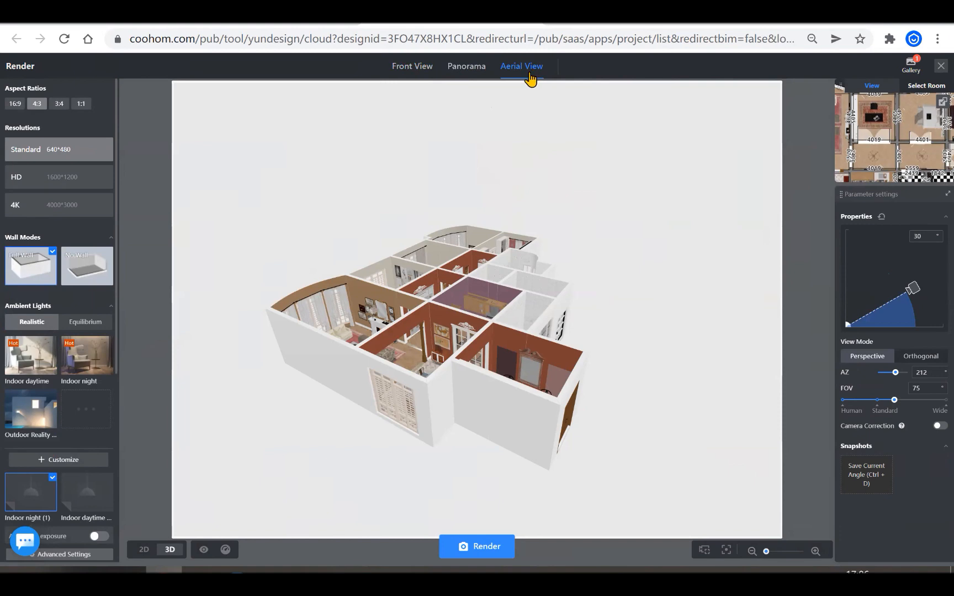
{"action": "left_click_drag", "start_coordinate": [635, 241], "coordinate": [634, 384]}
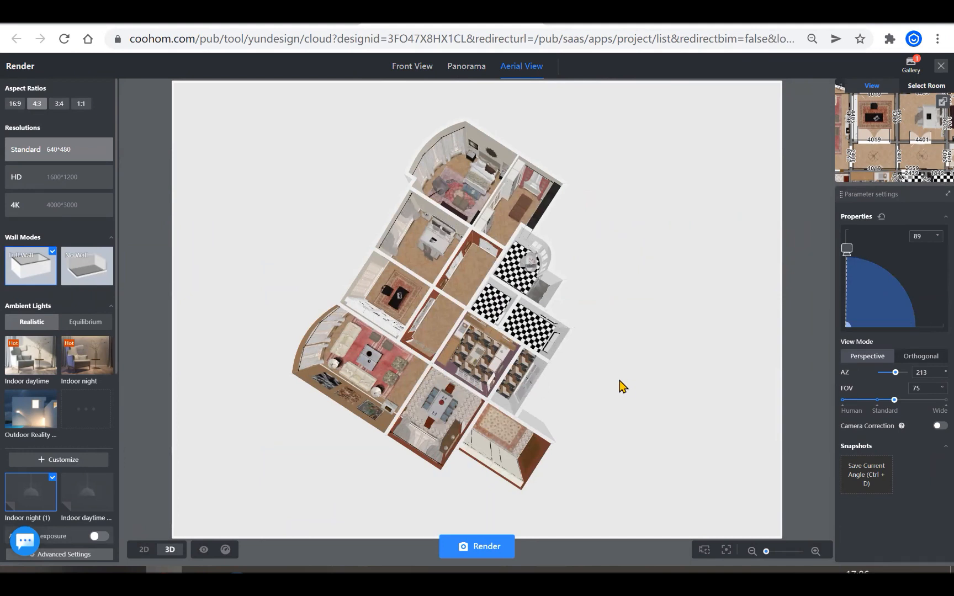
{"action": "left_click_drag", "start_coordinate": [212, 458], "coordinate": [213, 460]}
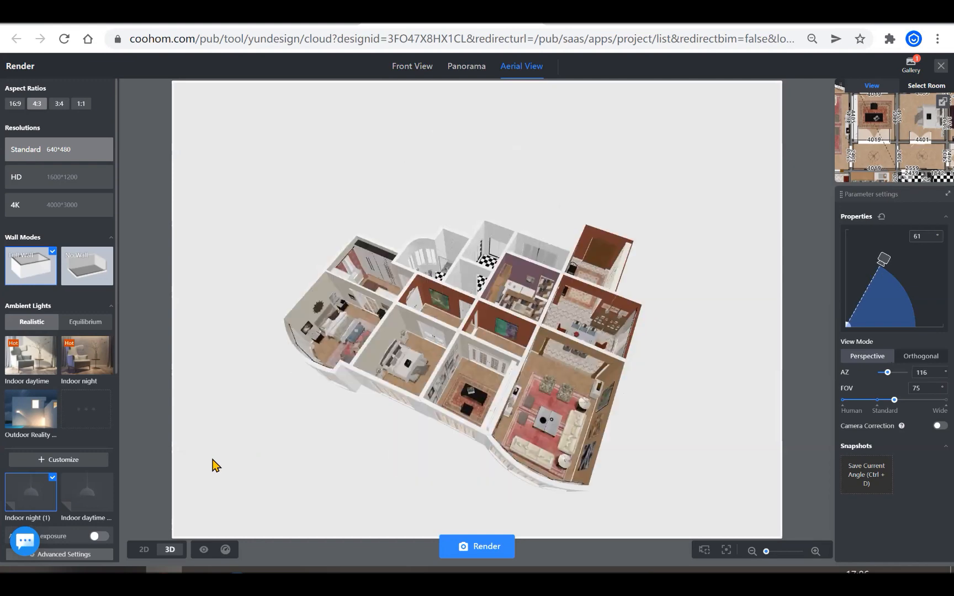
{"action": "left_click_drag", "start_coordinate": [167, 326], "coordinate": [163, 315]}
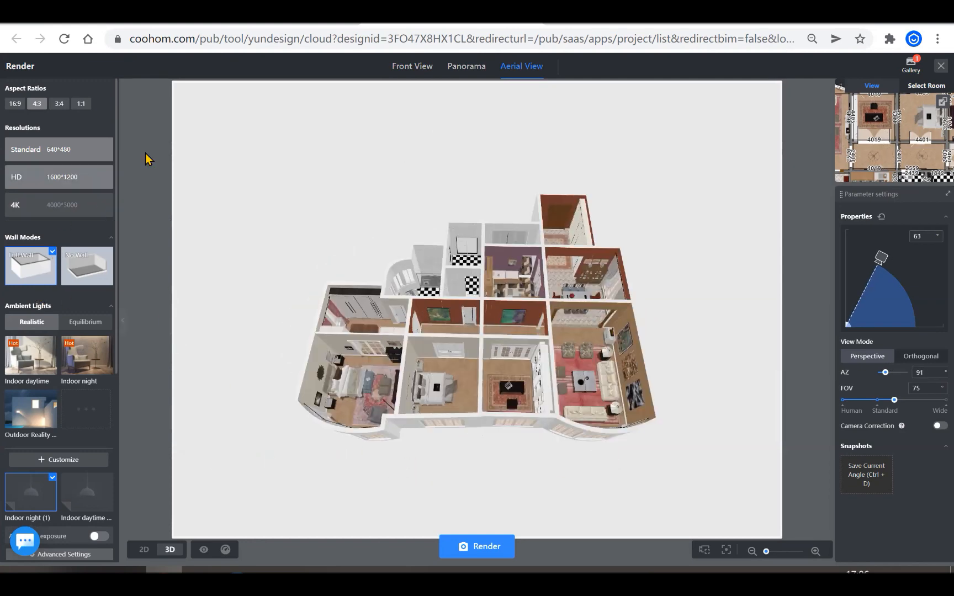
Compare the 16:9 and 1:1 aspect ratios for the aerial render and settle on 16:9.
{"action": "left_click", "coordinate": [15, 104]}
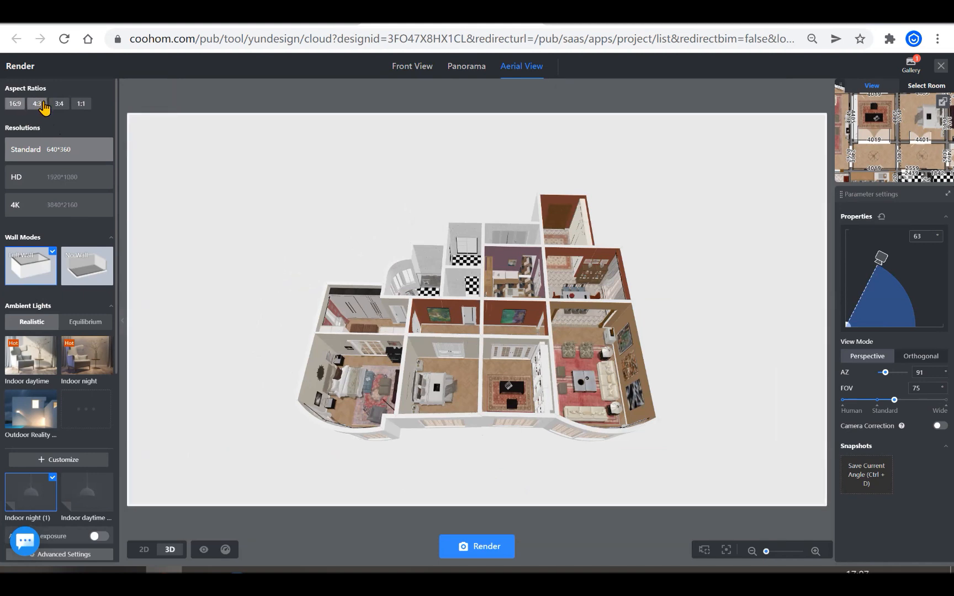
{"action": "left_click", "coordinate": [81, 103]}
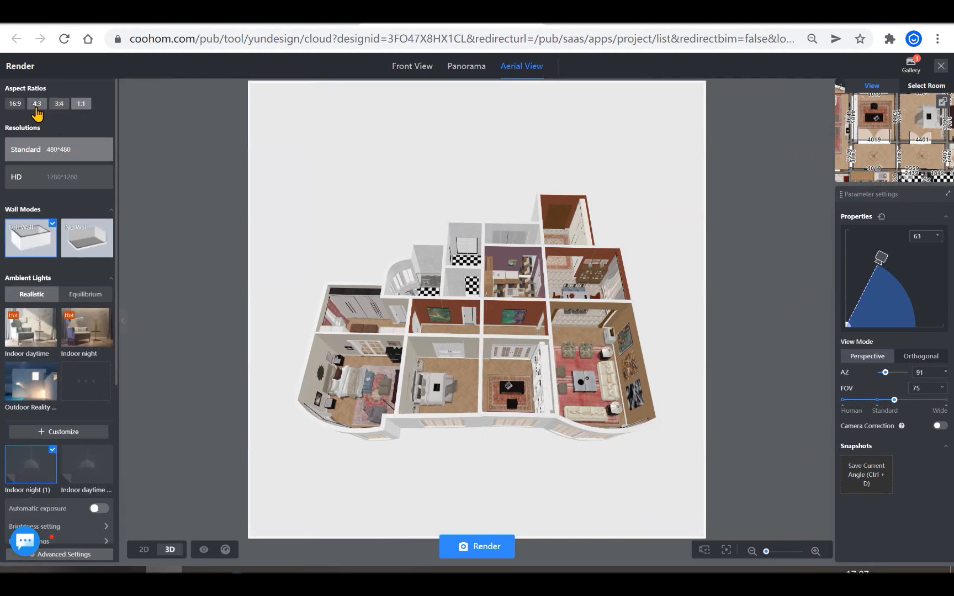
{"action": "left_click", "coordinate": [13, 104]}
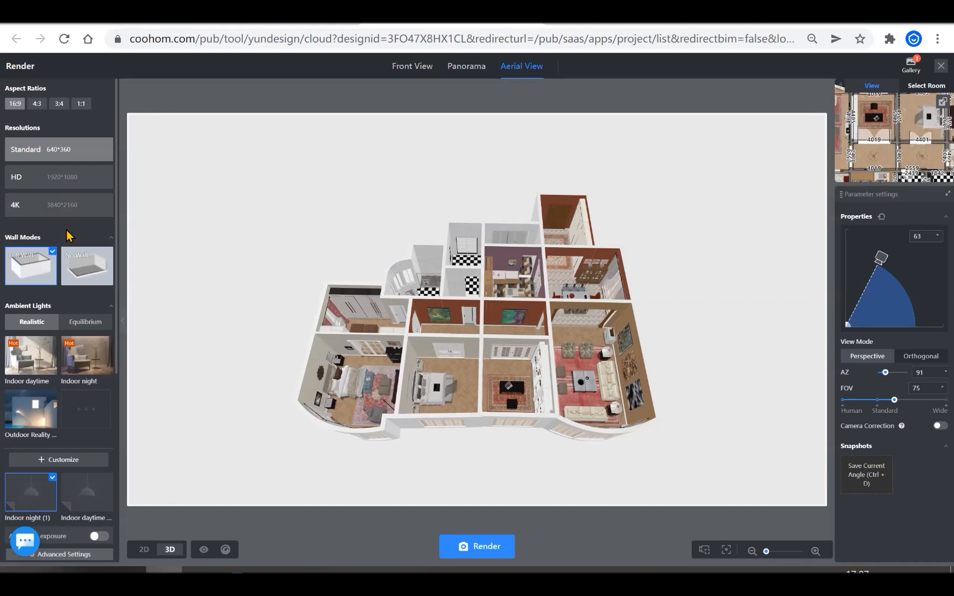
Try the No Wall mode on the aerial view and switch back to the mode with walls.
{"action": "scroll", "coordinate": [72, 218], "scroll_direction": "down", "scroll_amount": 1}
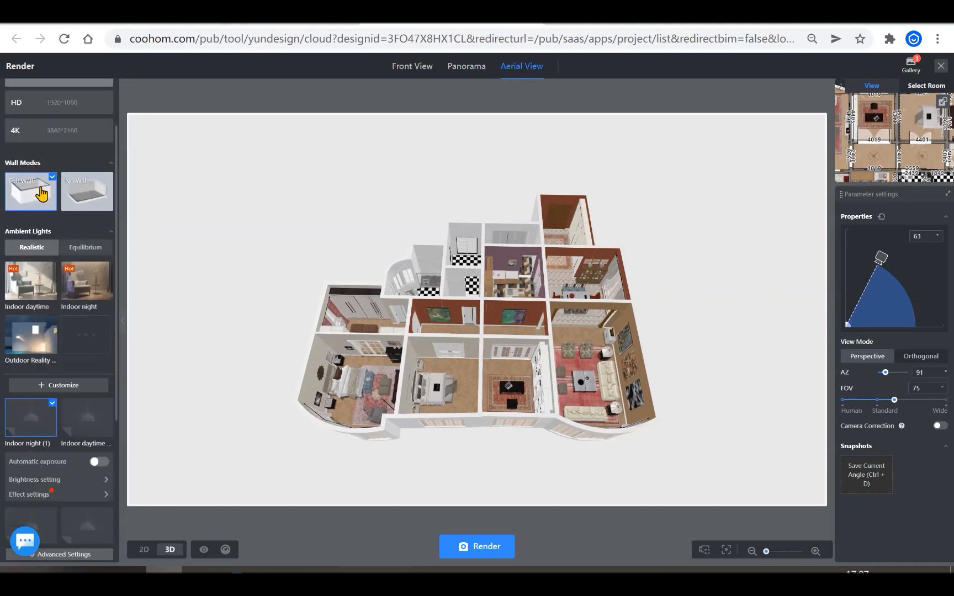
{"action": "left_click", "coordinate": [66, 196]}
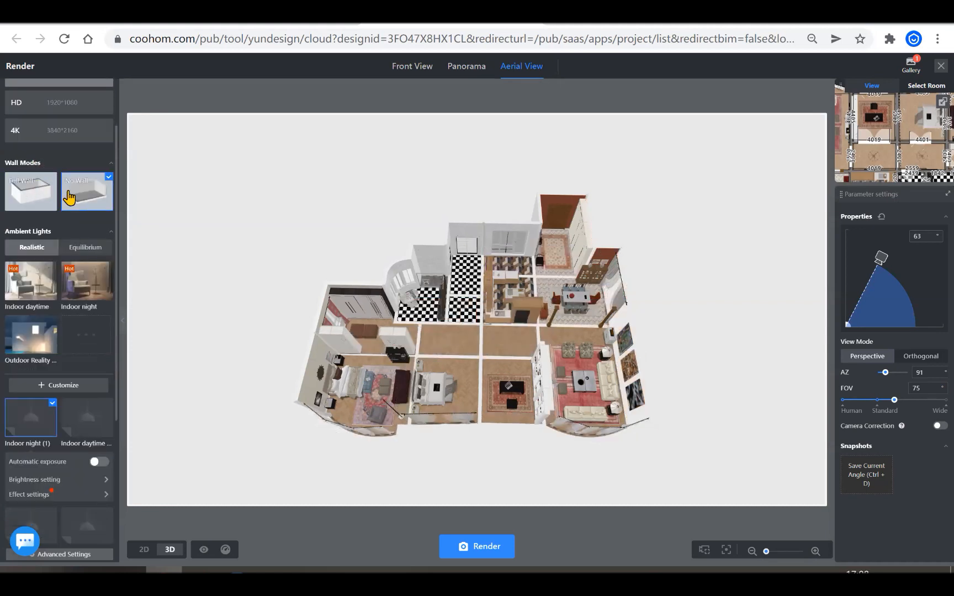
{"action": "left_click_drag", "start_coordinate": [262, 315], "coordinate": [262, 361]}
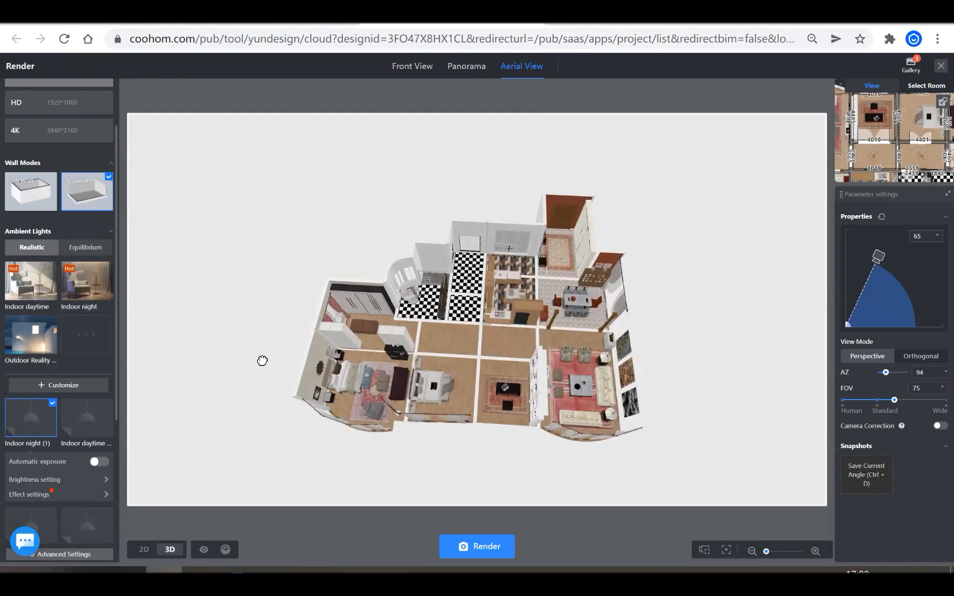
{"action": "left_click", "coordinate": [34, 197]}
Orbit the aerial camera around the window facade to angle 26 and azimuth 110.
{"action": "left_click_drag", "start_coordinate": [268, 353], "coordinate": [266, 335]}
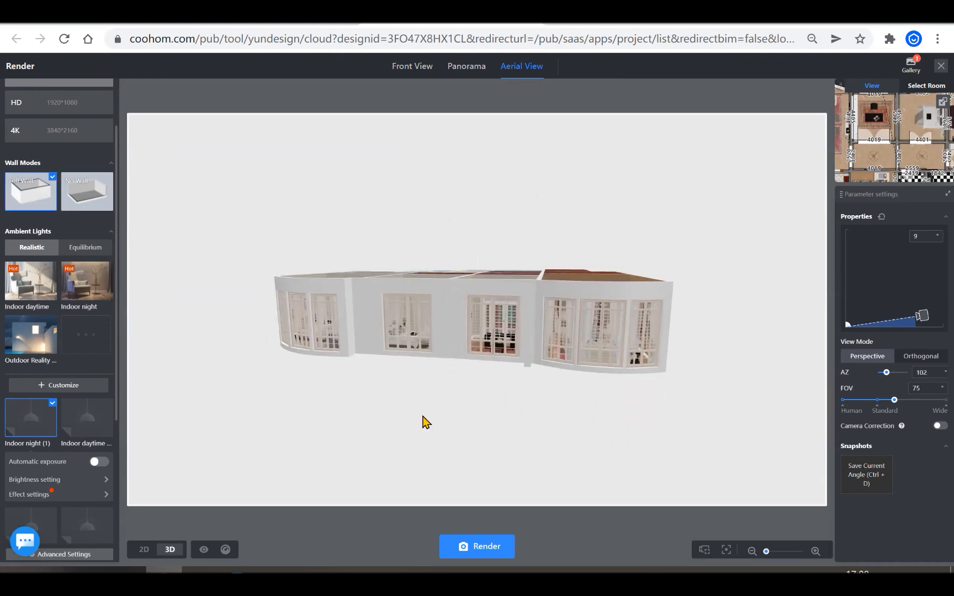
{"action": "left_click_drag", "start_coordinate": [424, 420], "coordinate": [409, 430]}
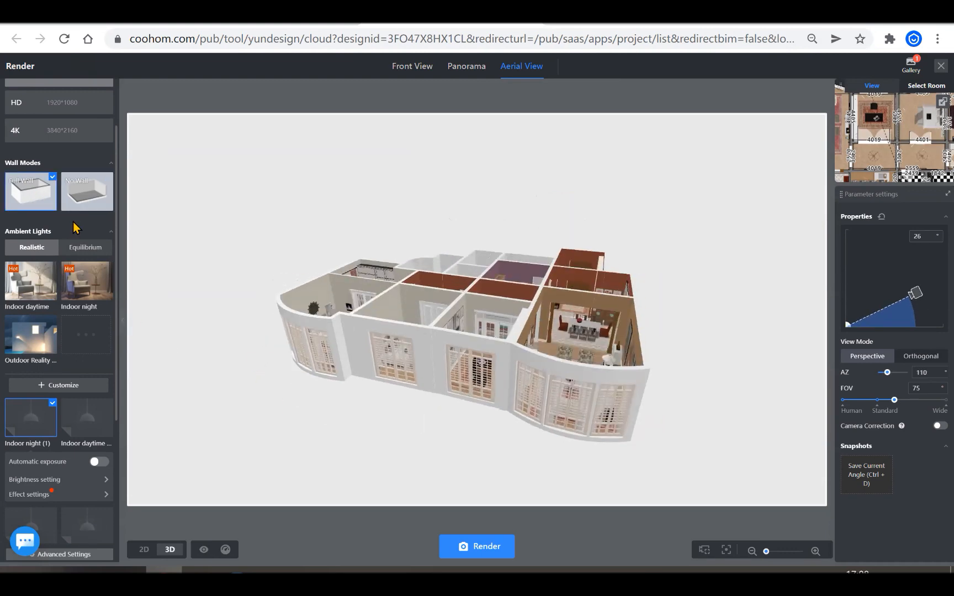
Review the ambient light presets and apply the Realistic preset Indoor daytime to the aerial render.
{"action": "scroll", "coordinate": [74, 226], "scroll_direction": "down", "scroll_amount": 3}
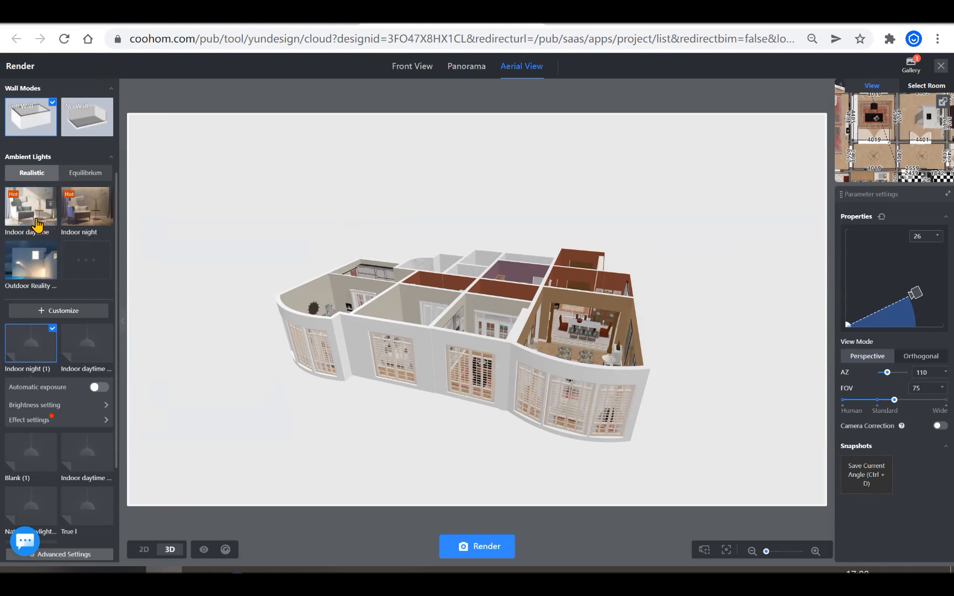
{"action": "scroll", "coordinate": [80, 282], "scroll_direction": "down", "scroll_amount": 2}
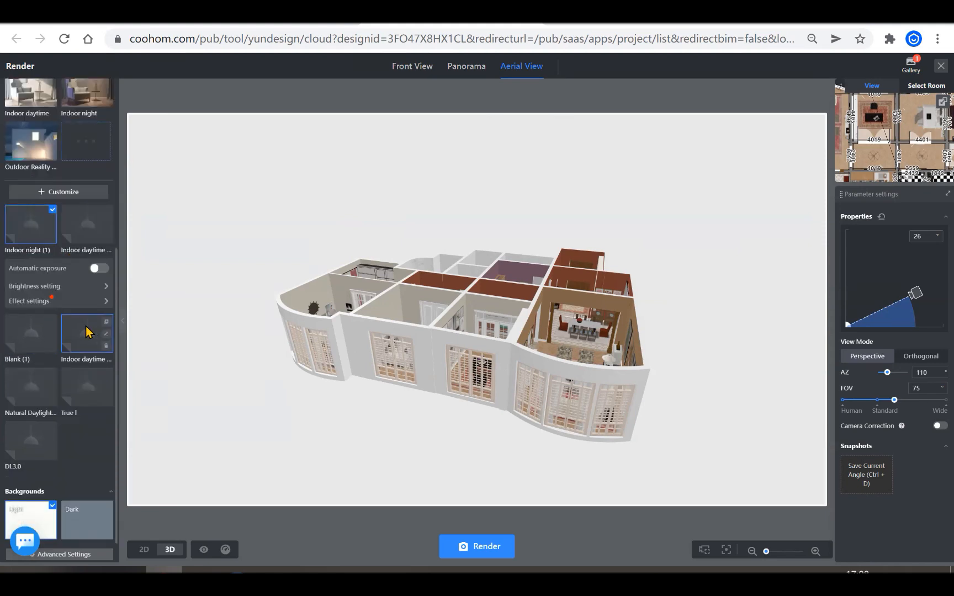
{"action": "scroll", "coordinate": [56, 353], "scroll_direction": "up", "scroll_amount": 1}
{"action": "scroll", "coordinate": [69, 271], "scroll_direction": "down", "scroll_amount": 1}
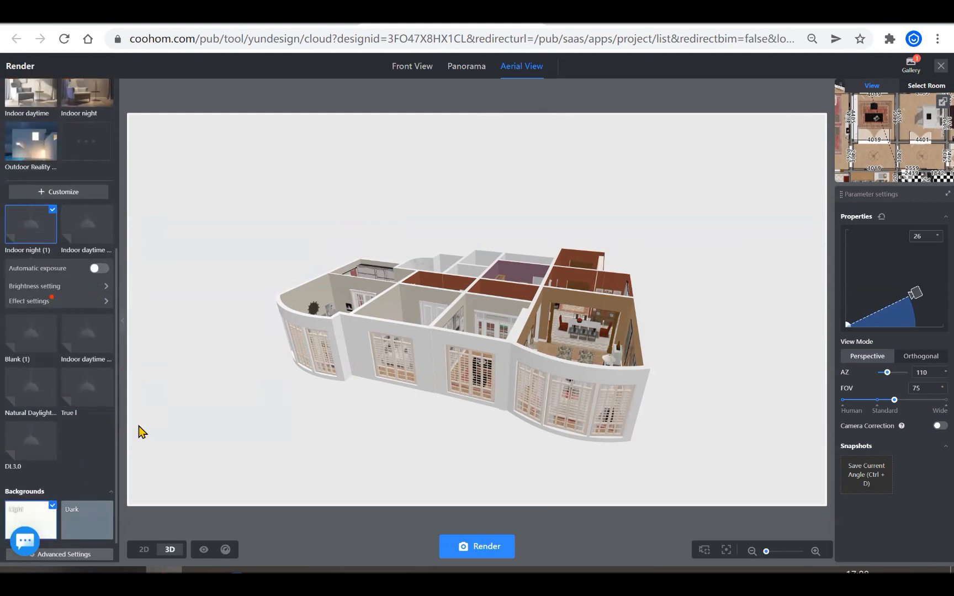
{"action": "mouse_move", "coordinate": [49, 466]}
{"action": "scroll", "coordinate": [40, 442], "scroll_direction": "up", "scroll_amount": 5}
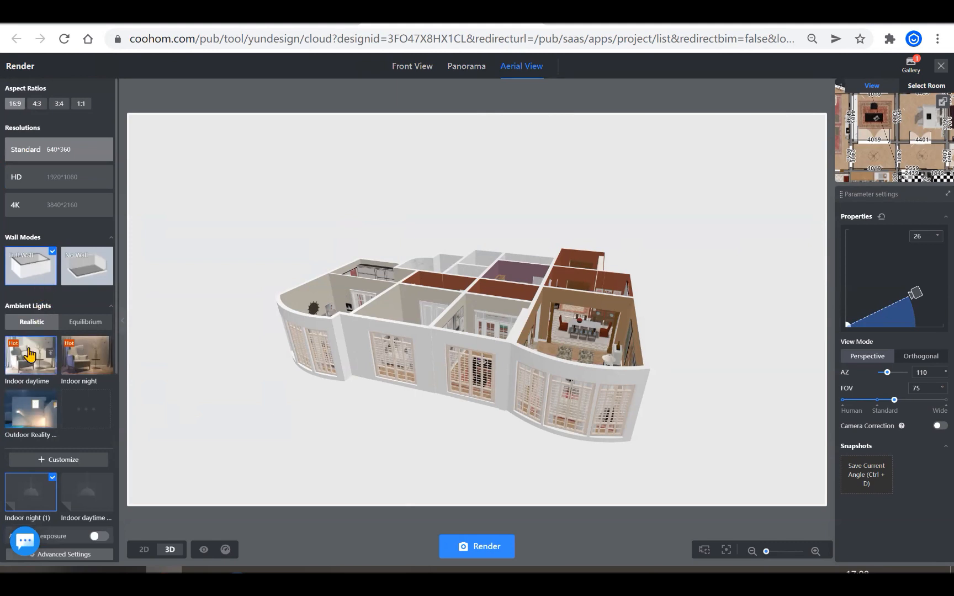
{"action": "left_click", "coordinate": [25, 366]}
Try the Dark background behind the apartment and switch back to Light.
{"action": "scroll", "coordinate": [56, 331], "scroll_direction": "down", "scroll_amount": 3}
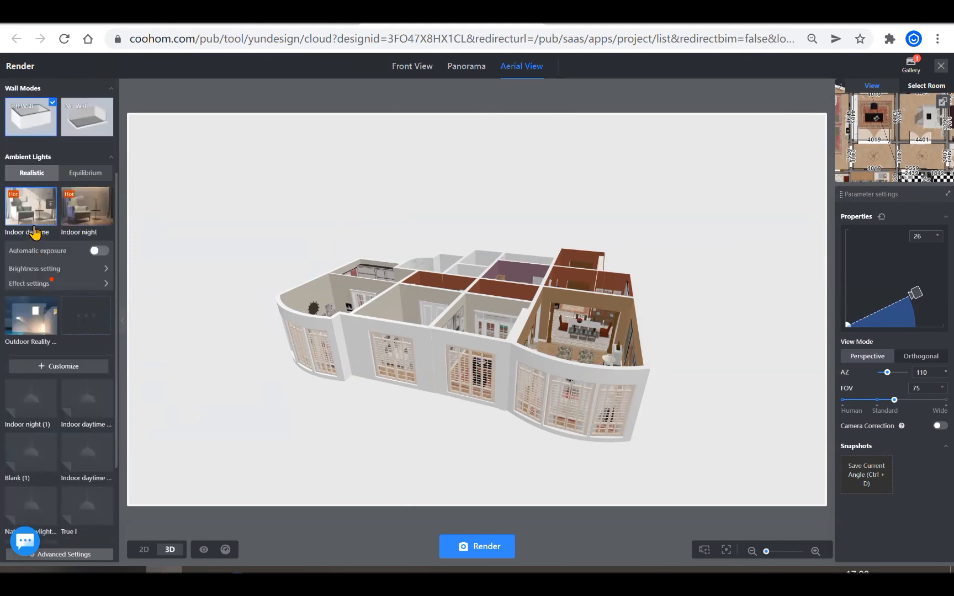
{"action": "scroll", "coordinate": [34, 231], "scroll_direction": "down", "scroll_amount": 2}
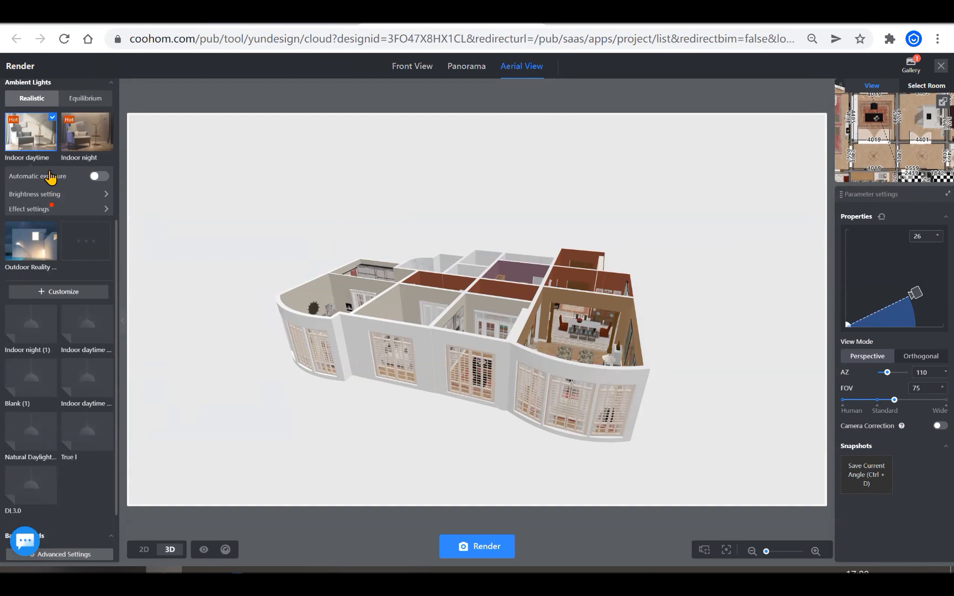
{"action": "scroll", "coordinate": [50, 178], "scroll_direction": "down", "scroll_amount": 1}
{"action": "scroll", "coordinate": [49, 177], "scroll_direction": "up", "scroll_amount": 2}
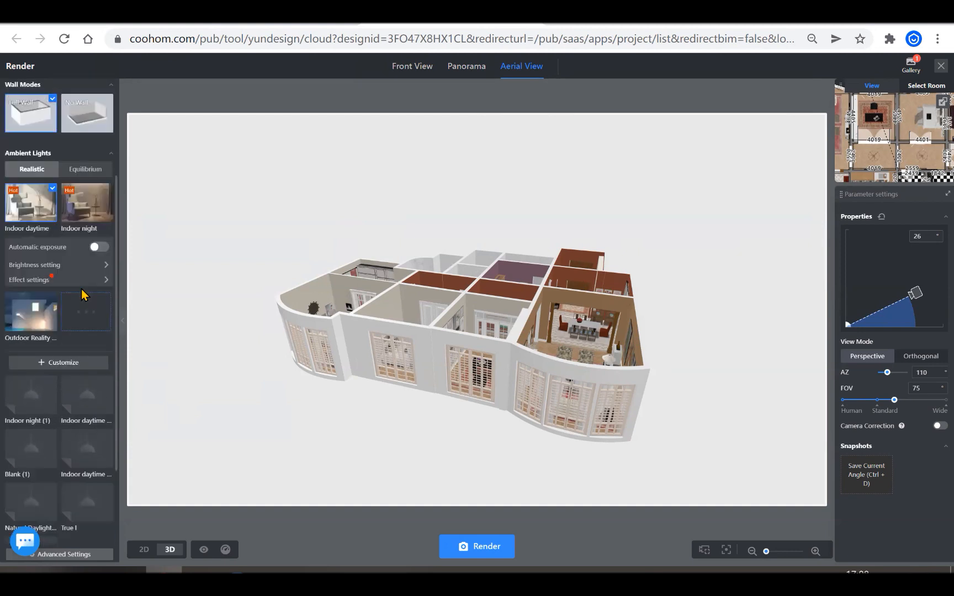
{"action": "scroll", "coordinate": [53, 276], "scroll_direction": "down", "scroll_amount": 2}
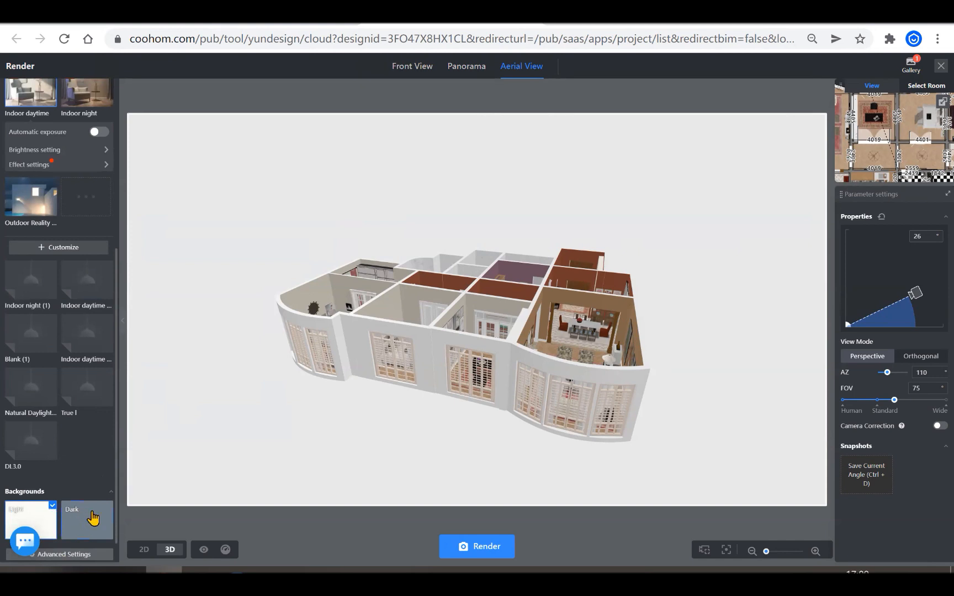
{"action": "left_click", "coordinate": [80, 516]}
{"action": "left_click", "coordinate": [42, 519]}
{"action": "scroll", "coordinate": [86, 486], "scroll_direction": "up", "scroll_amount": 2}
{"action": "scroll", "coordinate": [84, 494], "scroll_direction": "down", "scroll_amount": 2}
{"action": "left_click", "coordinate": [88, 525]}
{"action": "left_click", "coordinate": [50, 521]}
Set the render resolution to 4K (3840*2160).
{"action": "scroll", "coordinate": [79, 456], "scroll_direction": "up", "scroll_amount": 2}
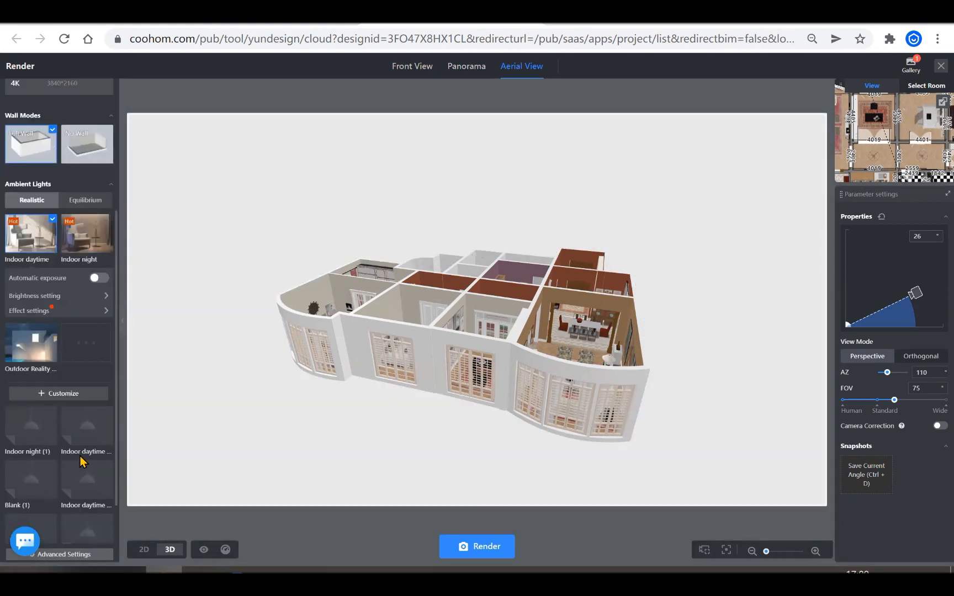
{"action": "scroll", "coordinate": [79, 456], "scroll_direction": "up", "scroll_amount": 2}
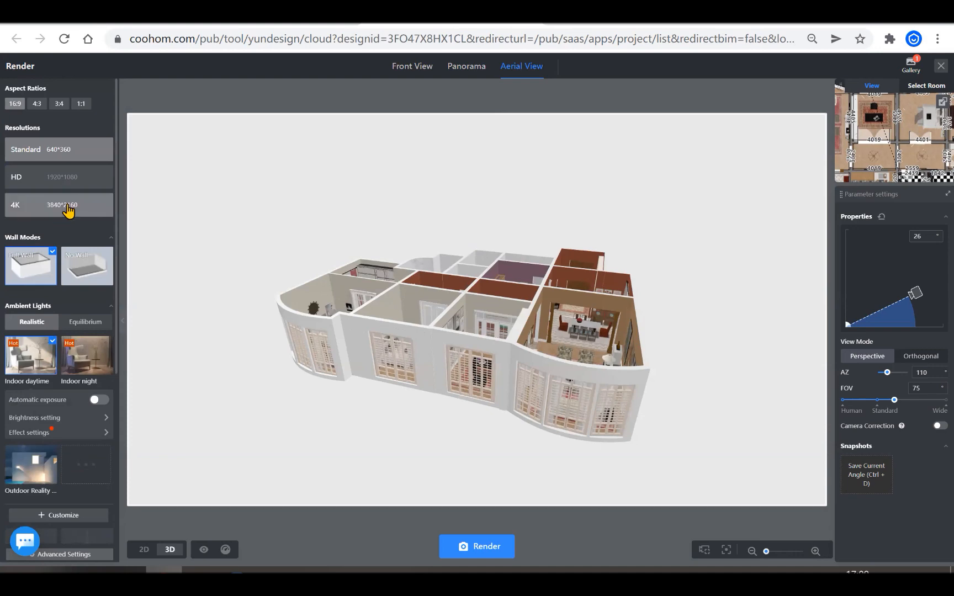
{"action": "scroll", "coordinate": [66, 423], "scroll_direction": "down", "scroll_amount": 5}
Examine the Equilibrium ambient light presets and return to the Realistic ones.
{"action": "scroll", "coordinate": [63, 418], "scroll_direction": "up", "scroll_amount": 3}
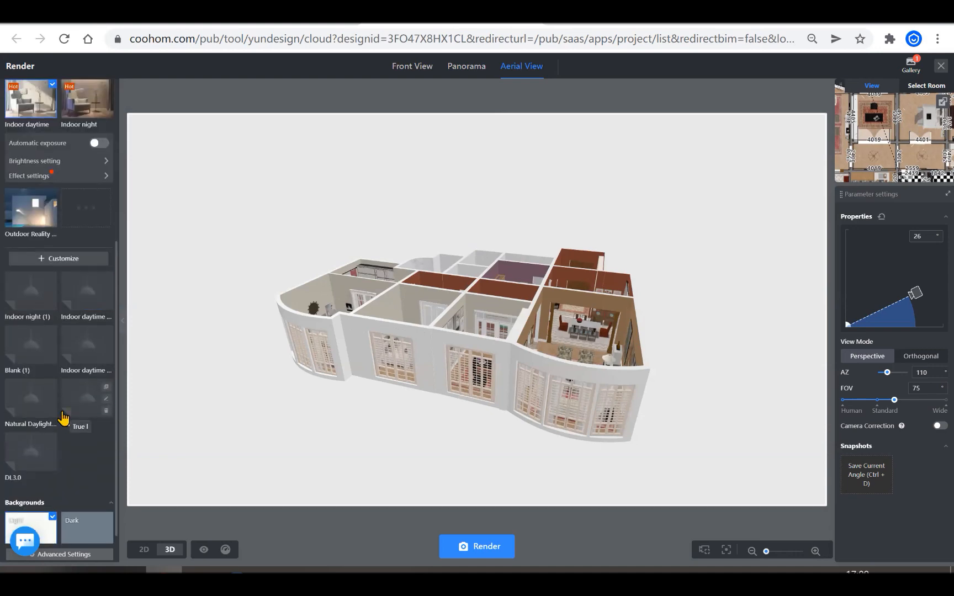
{"action": "left_click", "coordinate": [85, 203]}
{"action": "scroll", "coordinate": [37, 288], "scroll_direction": "down", "scroll_amount": 2}
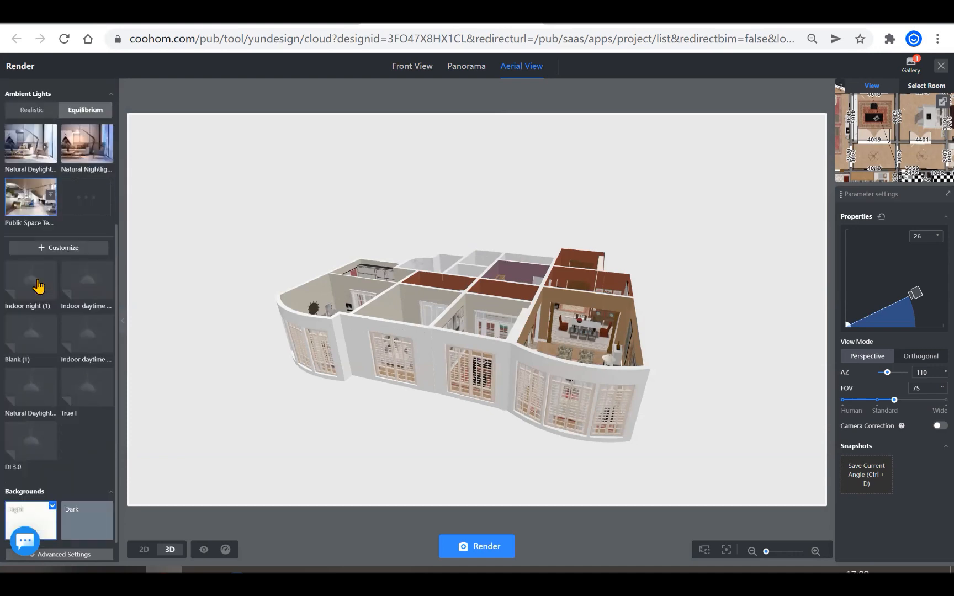
{"action": "scroll", "coordinate": [57, 246], "scroll_direction": "up", "scroll_amount": 4}
{"action": "left_click", "coordinate": [32, 321]}
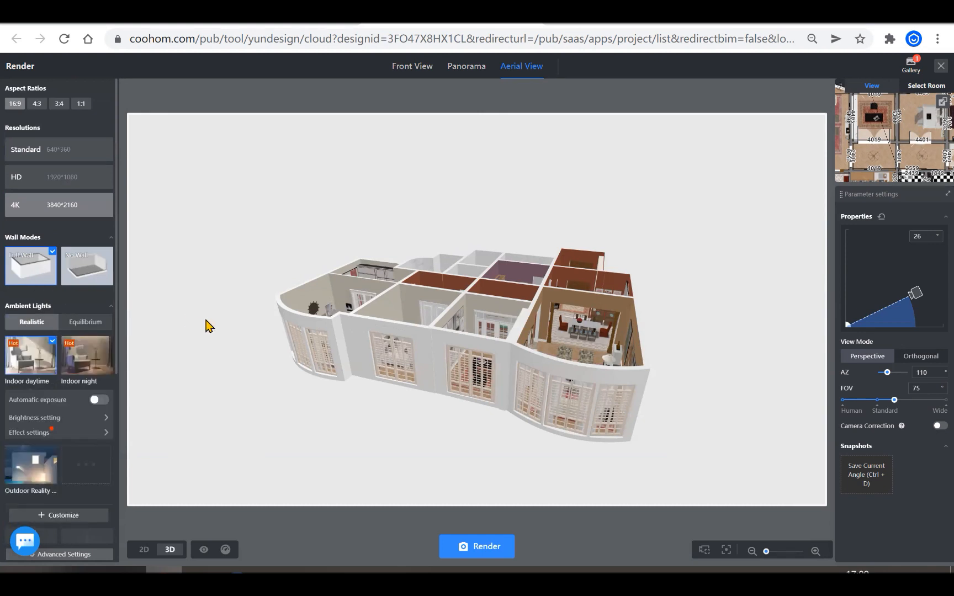
Set the aerial render's background to Dark.
{"action": "scroll", "coordinate": [83, 370], "scroll_direction": "down", "scroll_amount": 5}
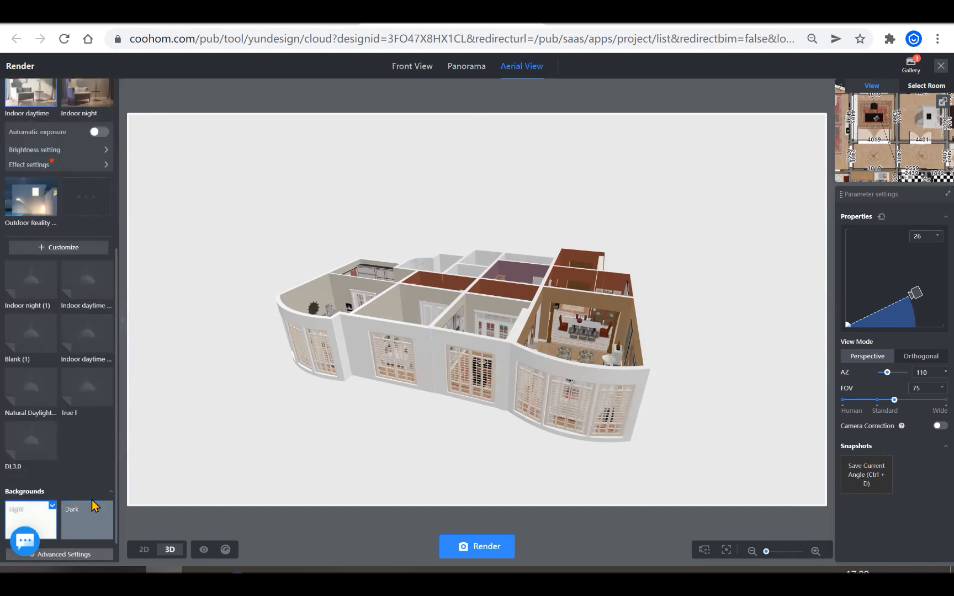
{"action": "scroll", "coordinate": [102, 508], "scroll_direction": "up", "scroll_amount": 1}
{"action": "scroll", "coordinate": [96, 541], "scroll_direction": "down", "scroll_amount": 1}
{"action": "left_click", "coordinate": [85, 535]}
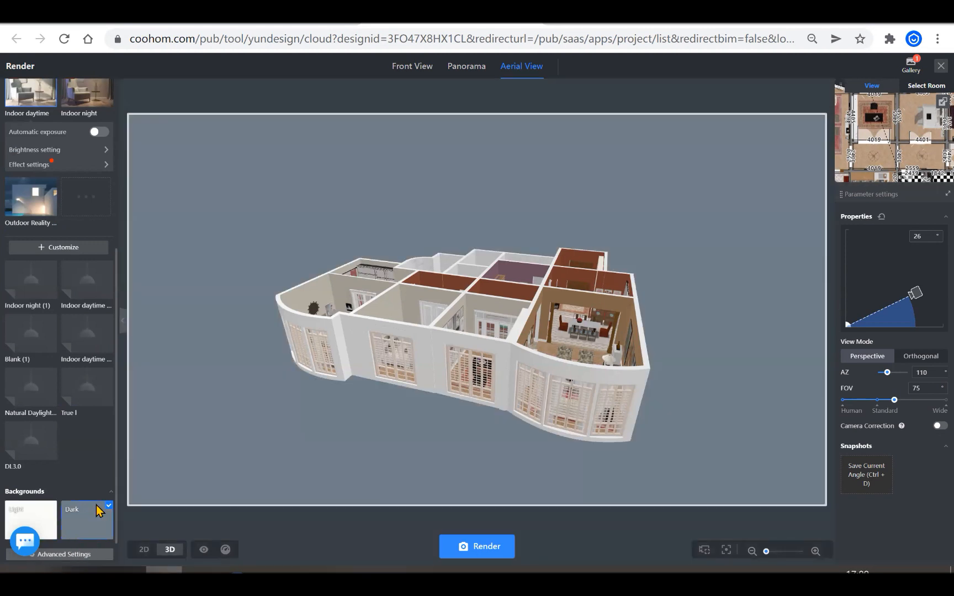
Enlarge the floor plan preview until the whole apartment and the aerial camera position fit inside it.
{"action": "scroll", "coordinate": [98, 503], "scroll_direction": "up", "scroll_amount": 1}
{"action": "scroll", "coordinate": [80, 385], "scroll_direction": "up", "scroll_amount": 5}
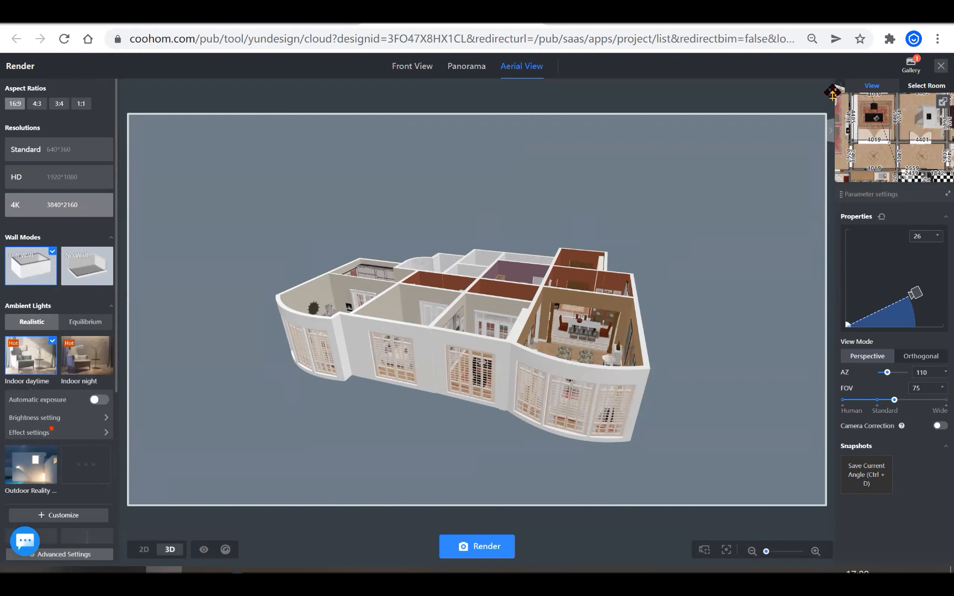
{"action": "mouse_move", "coordinate": [840, 86]}
{"action": "left_mouse_down"}
{"action": "mouse_move", "coordinate": [662, 88]}
{"action": "mouse_move", "coordinate": [844, 77]}
{"action": "mouse_move", "coordinate": [861, 84]}
{"action": "mouse_move", "coordinate": [853, 89]}
{"action": "left_mouse_up"}
{"action": "left_click_drag", "start_coordinate": [822, 193], "coordinate": [554, 354]}
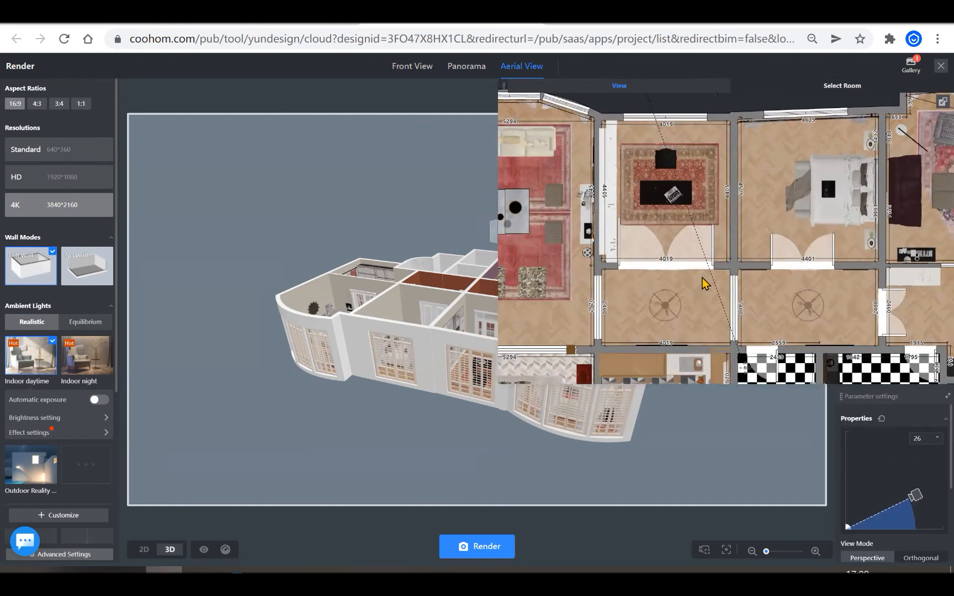
{"action": "scroll", "coordinate": [701, 294], "scroll_direction": "down", "scroll_amount": 4}
{"action": "scroll", "coordinate": [719, 306], "scroll_direction": "up", "scroll_amount": 2}
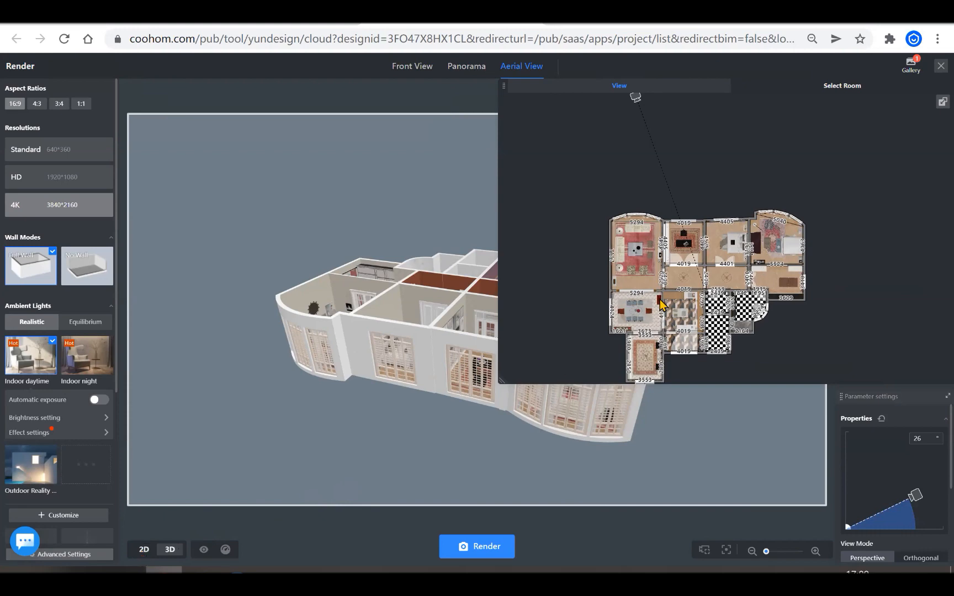
Switch the main view to 2D and move the aerial camera in close above the apartment's rooms.
{"action": "left_click", "coordinate": [144, 550]}
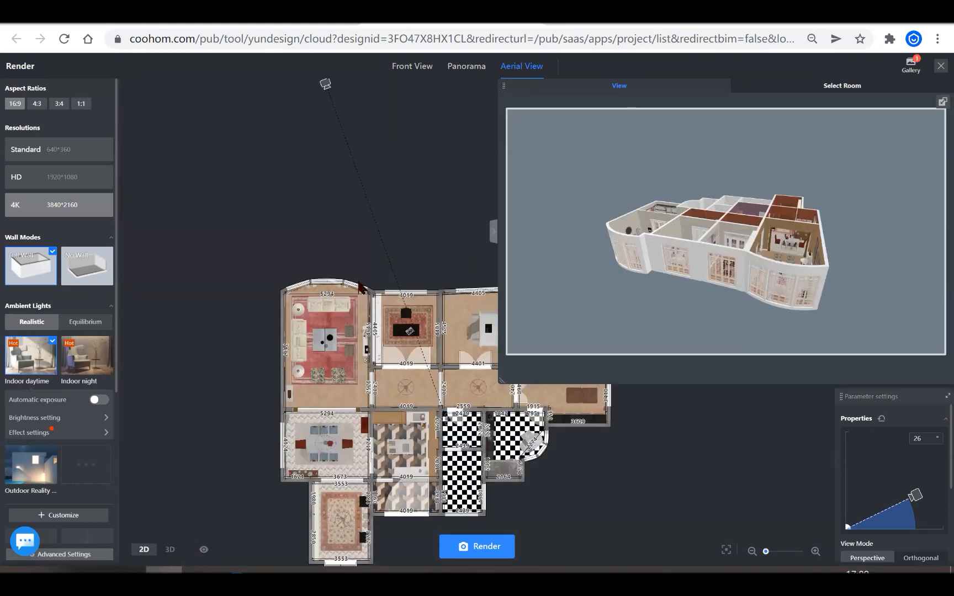
{"action": "scroll", "coordinate": [293, 229], "scroll_direction": "down", "scroll_amount": 4}
{"action": "scroll", "coordinate": [314, 152], "scroll_direction": "up", "scroll_amount": 2}
{"action": "scroll", "coordinate": [316, 152], "scroll_direction": "down", "scroll_amount": 1}
{"action": "left_click_drag", "start_coordinate": [316, 152], "coordinate": [328, 252]}
{"action": "left_click_drag", "start_coordinate": [369, 355], "coordinate": [375, 354]}
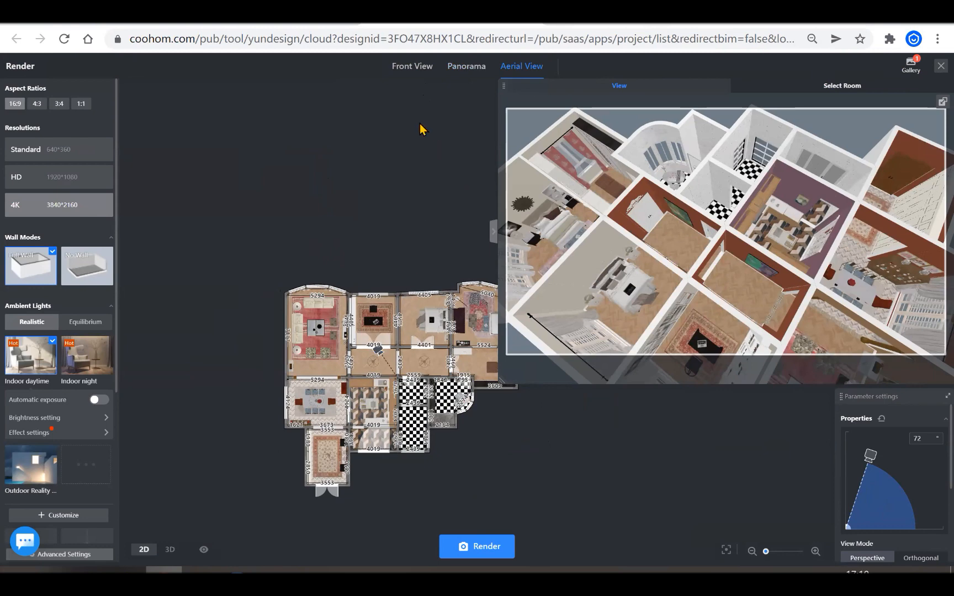
Change to a Front View render in 3D and turn the camera along the hallway toward the living room.
{"action": "left_click", "coordinate": [408, 75]}
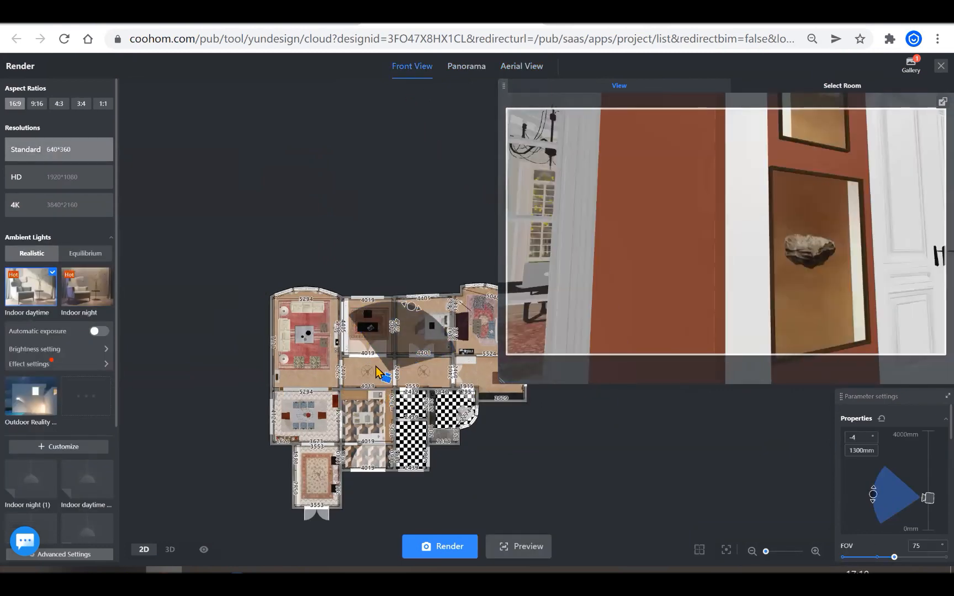
{"action": "left_click", "coordinate": [516, 326]}
{"action": "mouse_move", "coordinate": [300, 480]}
{"action": "left_mouse_down"}
{"action": "mouse_move", "coordinate": [353, 332]}
{"action": "mouse_move", "coordinate": [349, 428]}
{"action": "mouse_move", "coordinate": [377, 420]}
{"action": "mouse_move", "coordinate": [283, 478]}
{"action": "left_mouse_up"}
{"action": "left_click_drag", "start_coordinate": [506, 402], "coordinate": [228, 416]}
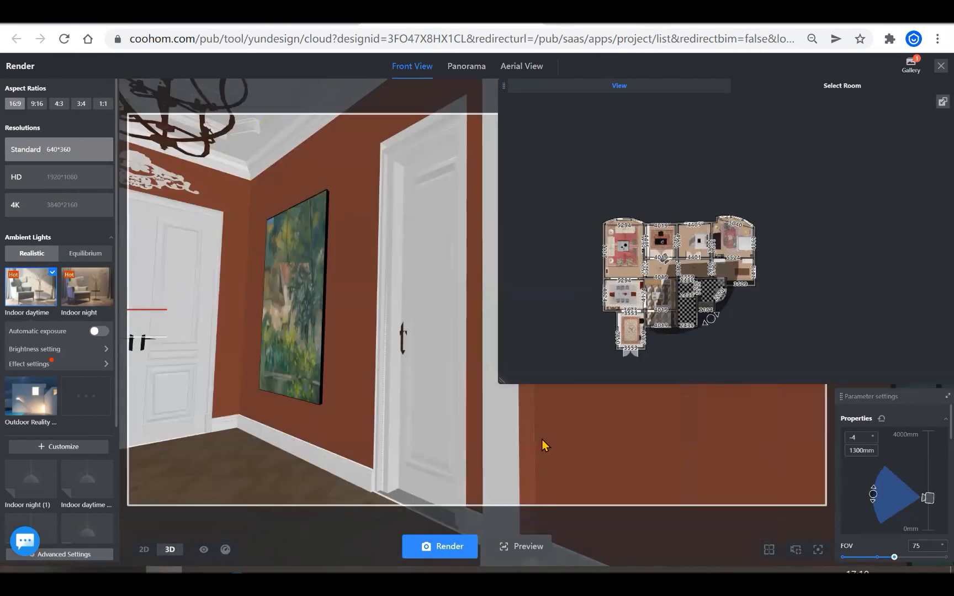
{"action": "left_click_drag", "start_coordinate": [543, 443], "coordinate": [218, 403]}
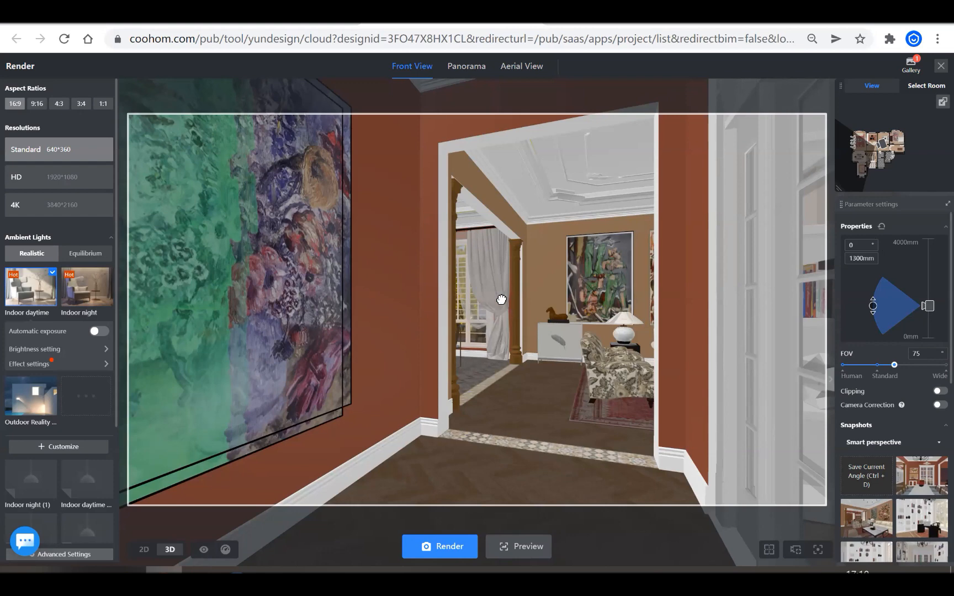
{"action": "left_click_drag", "start_coordinate": [497, 299], "coordinate": [496, 298]}
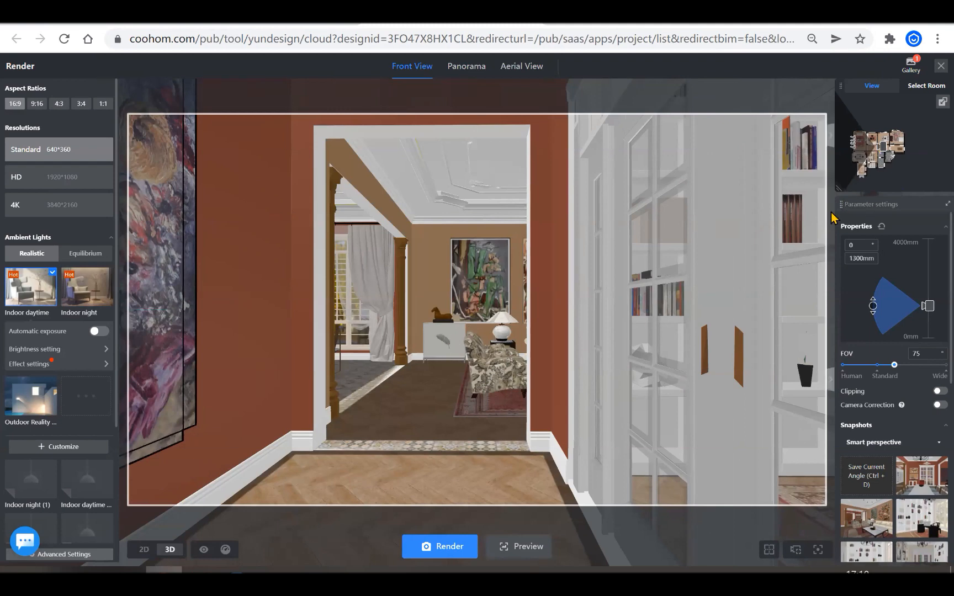
Place the camera at the living room's edge on the enlarged floor plan, aim it at the sofas and windows, and shrink the plan again.
{"action": "left_click_drag", "start_coordinate": [835, 189], "coordinate": [483, 487]}
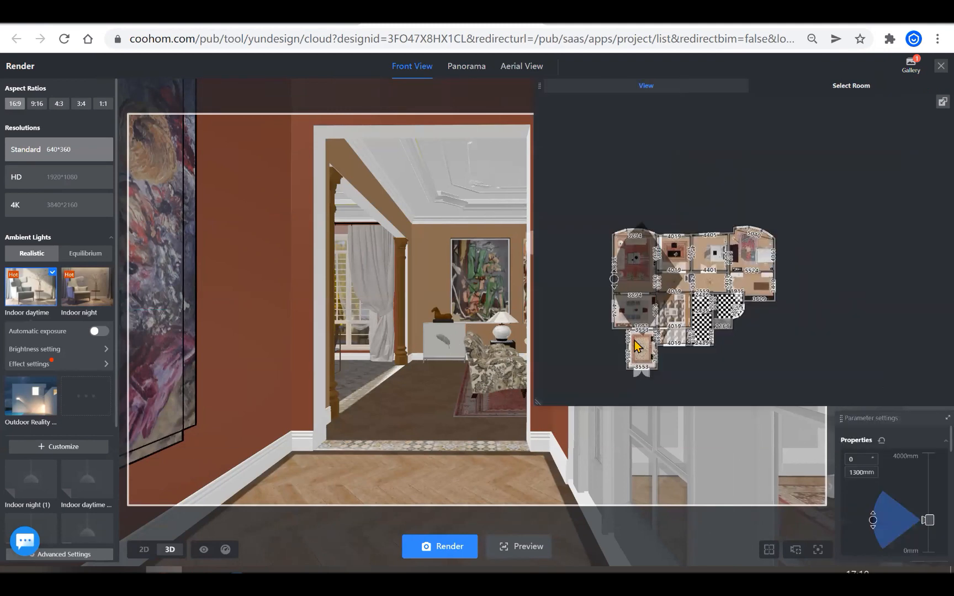
{"action": "scroll", "coordinate": [579, 266], "scroll_direction": "up", "scroll_amount": 3}
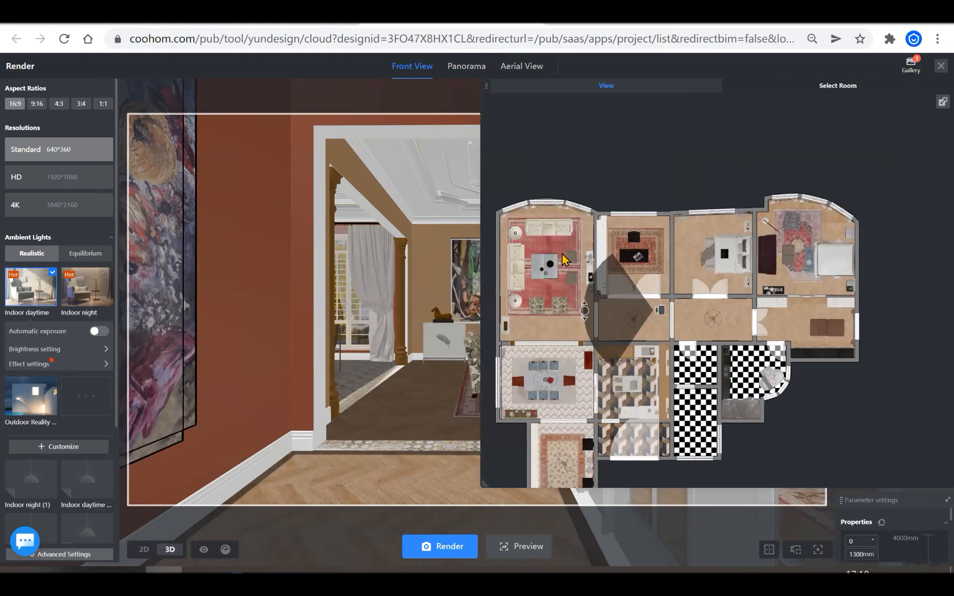
{"action": "scroll", "coordinate": [562, 254], "scroll_direction": "up", "scroll_amount": 2}
{"action": "left_click", "coordinate": [564, 301]}
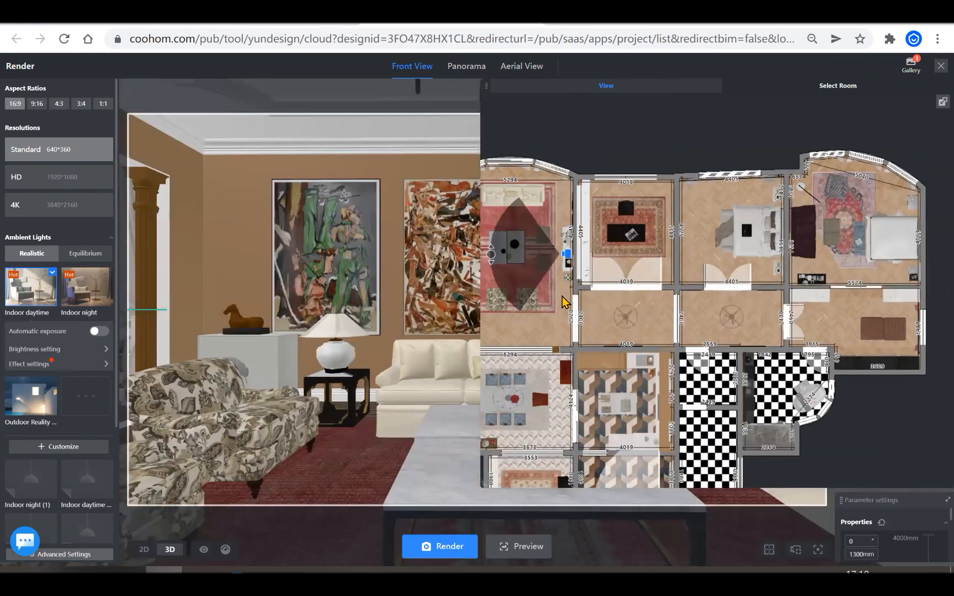
{"action": "left_click_drag", "start_coordinate": [562, 297], "coordinate": [554, 308]}
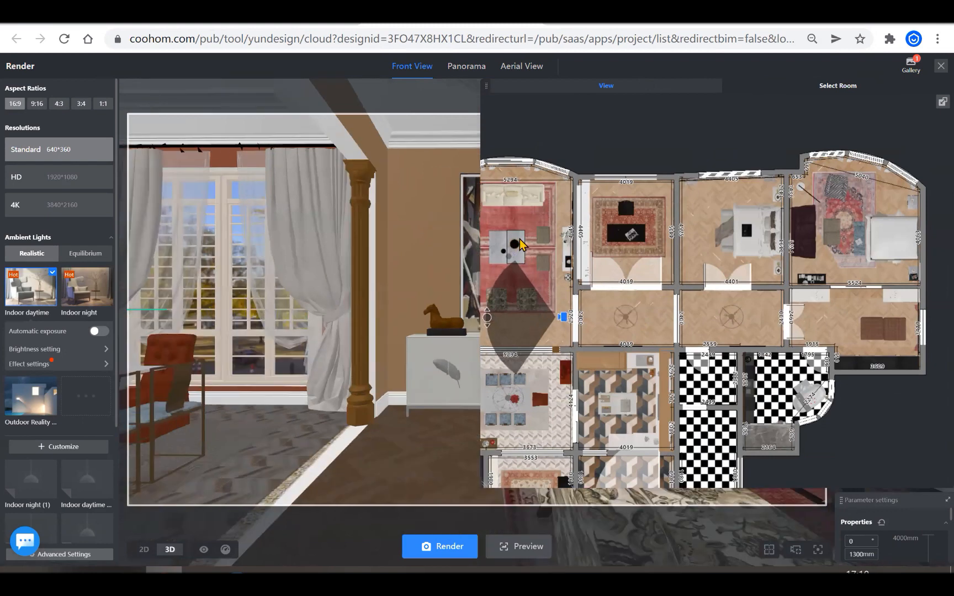
{"action": "left_click_drag", "start_coordinate": [520, 245], "coordinate": [508, 269]}
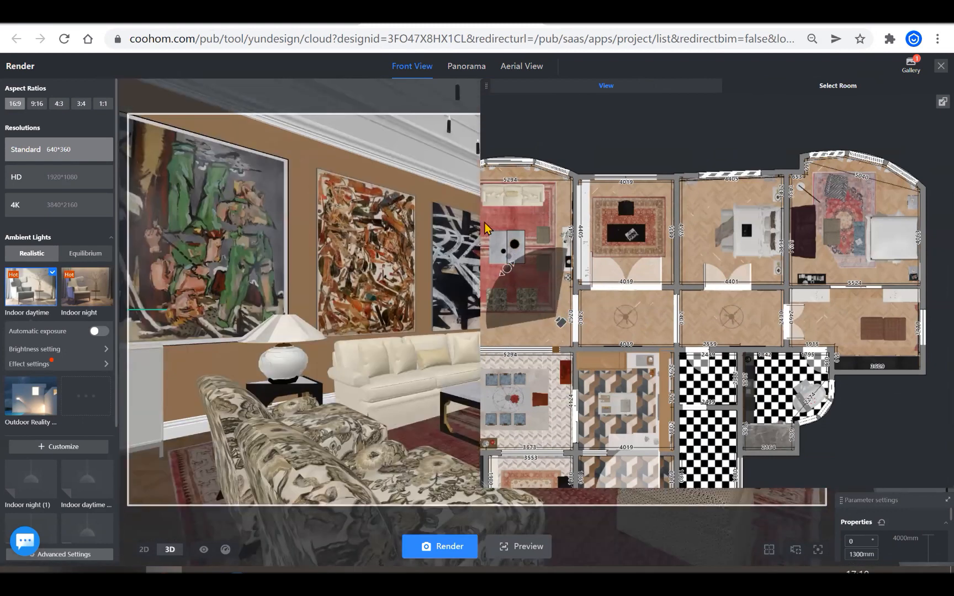
{"action": "left_click_drag", "start_coordinate": [482, 485], "coordinate": [877, 262]}
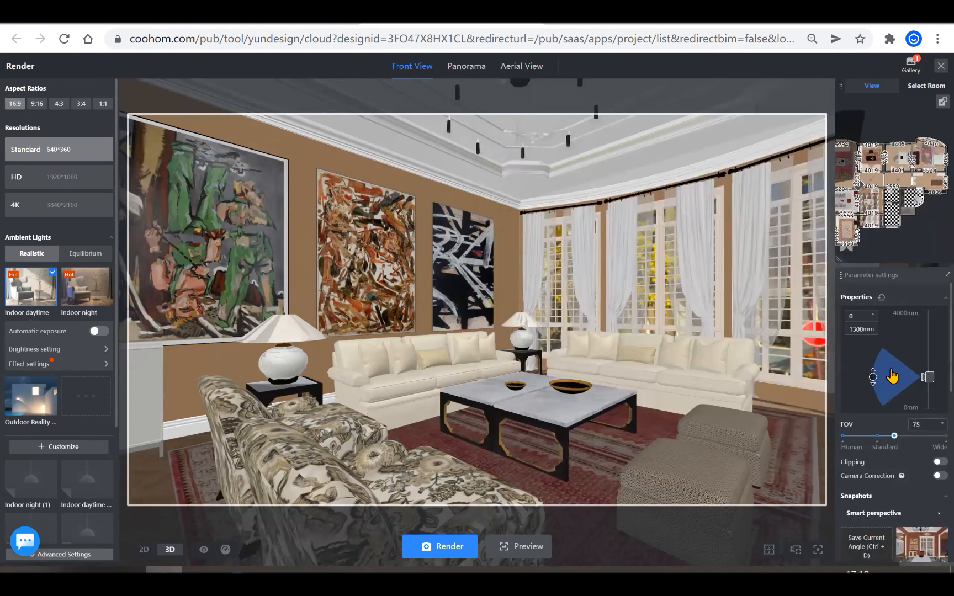
Try tilting the living room camera up and down, including -17 degrees, and return it to 0.
{"action": "left_click_drag", "start_coordinate": [890, 370], "coordinate": [881, 351]}
{"action": "scroll", "coordinate": [873, 380], "scroll_direction": "down", "scroll_amount": 1}
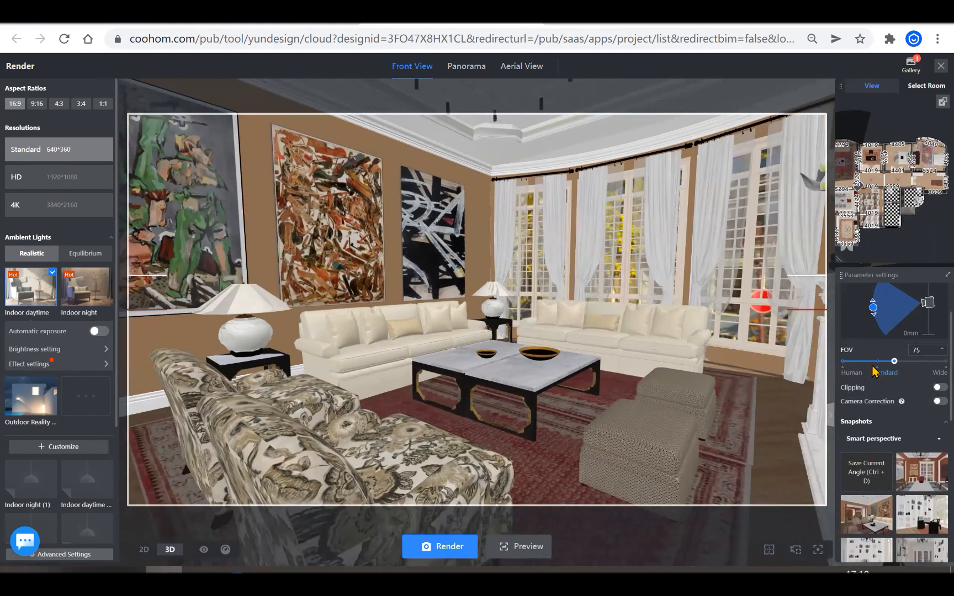
{"action": "scroll", "coordinate": [875, 371], "scroll_direction": "up", "scroll_amount": 1}
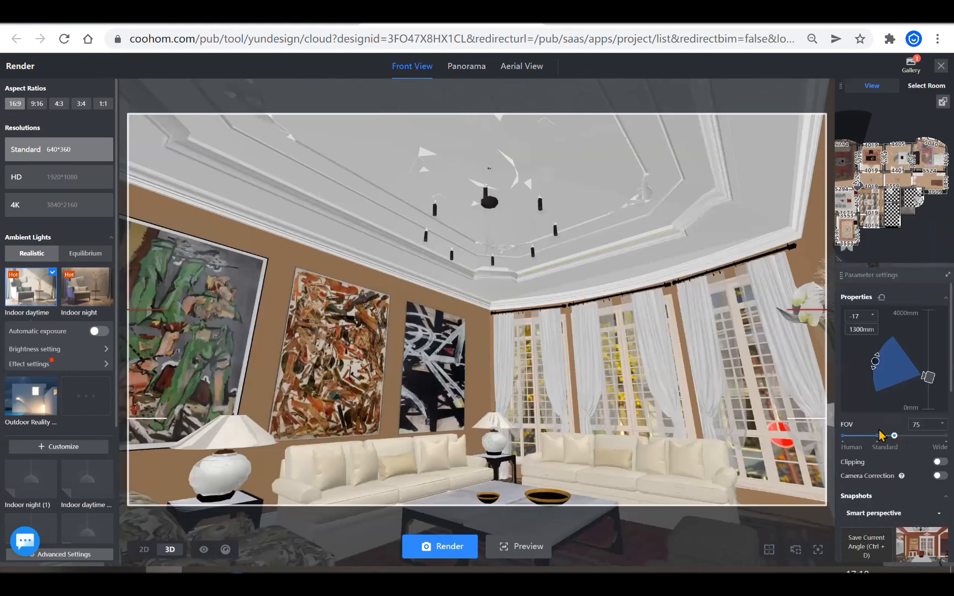
{"action": "scroll", "coordinate": [894, 369], "scroll_direction": "down", "scroll_amount": 1}
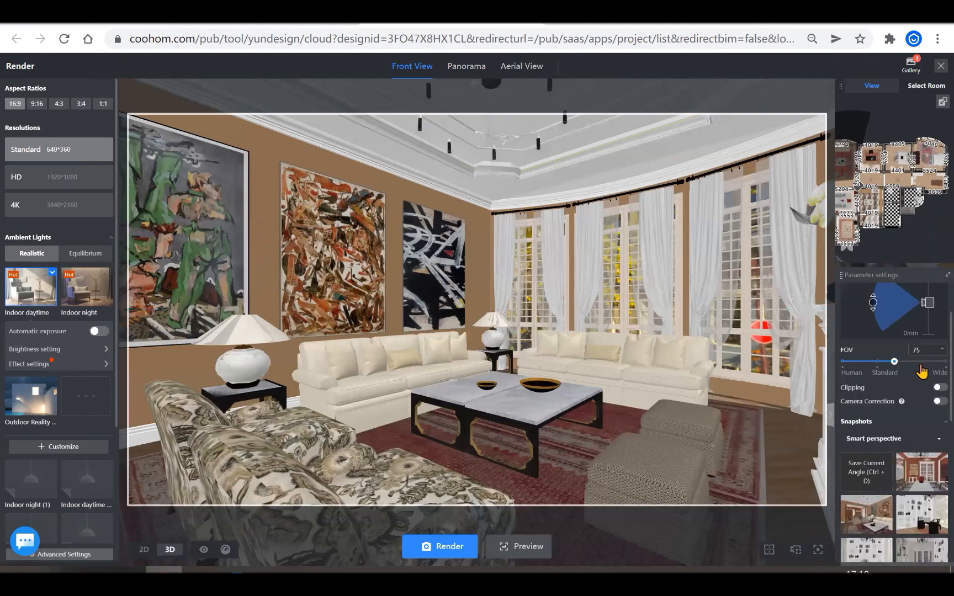
Set the living room camera's FOV to 85.
{"action": "left_click_drag", "start_coordinate": [921, 365], "coordinate": [906, 390]}
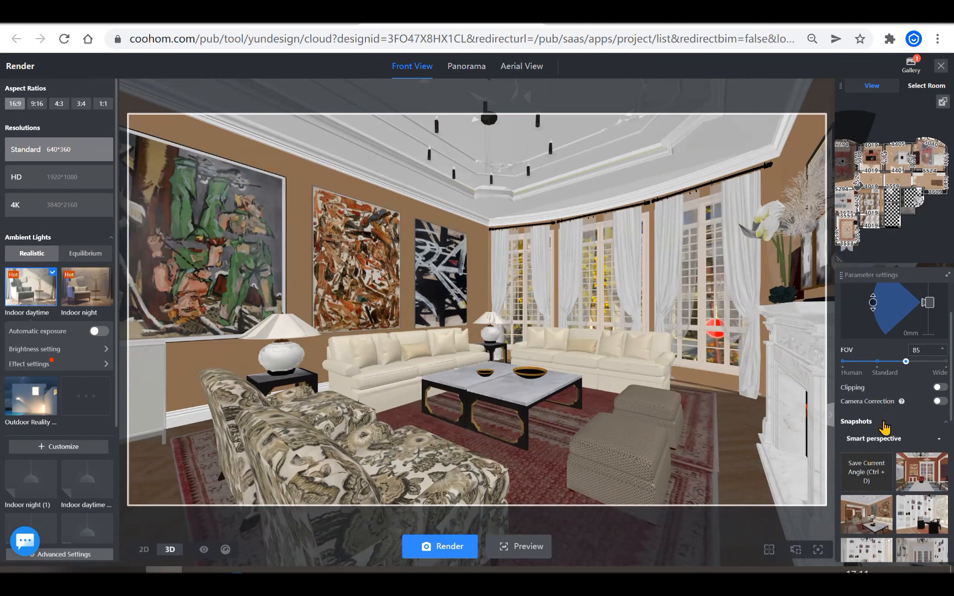
{"action": "scroll", "coordinate": [912, 358], "scroll_direction": "down", "scroll_amount": 1}
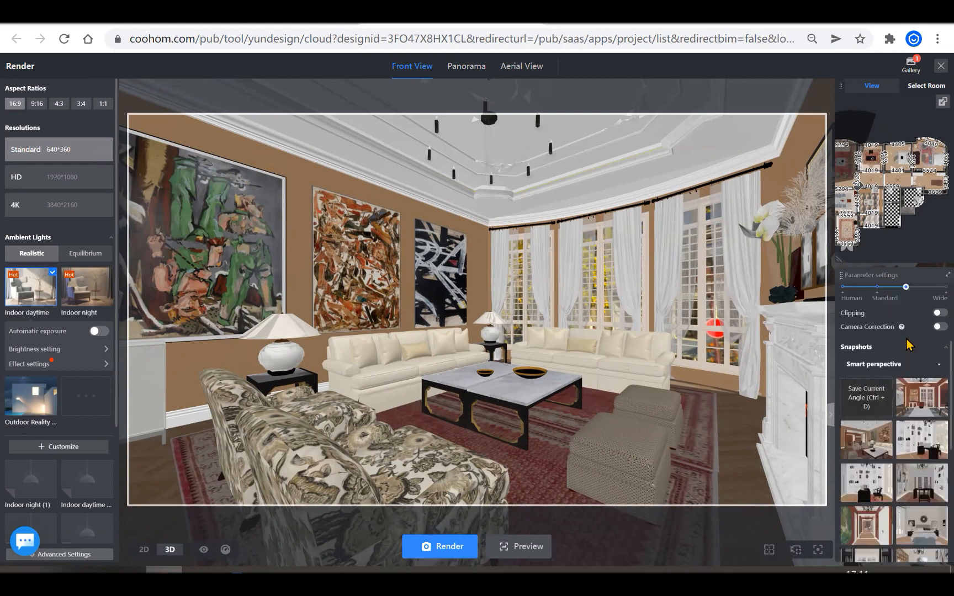
{"action": "scroll", "coordinate": [908, 345], "scroll_direction": "up", "scroll_amount": 2}
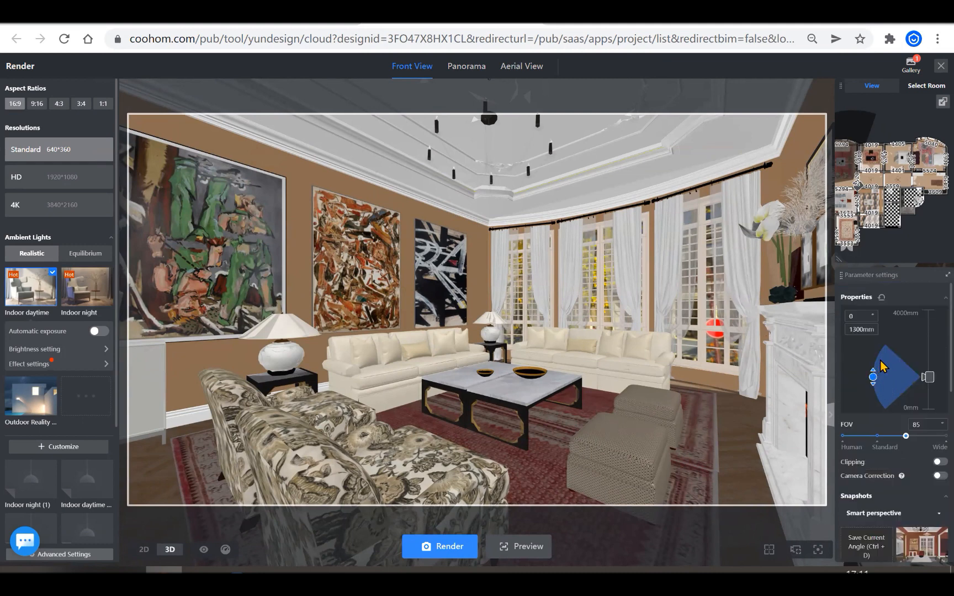
Try Camera Correction with the camera tilted toward the floor, and return to a level camera without correction.
{"action": "left_click_drag", "start_coordinate": [882, 379], "coordinate": [885, 391]}
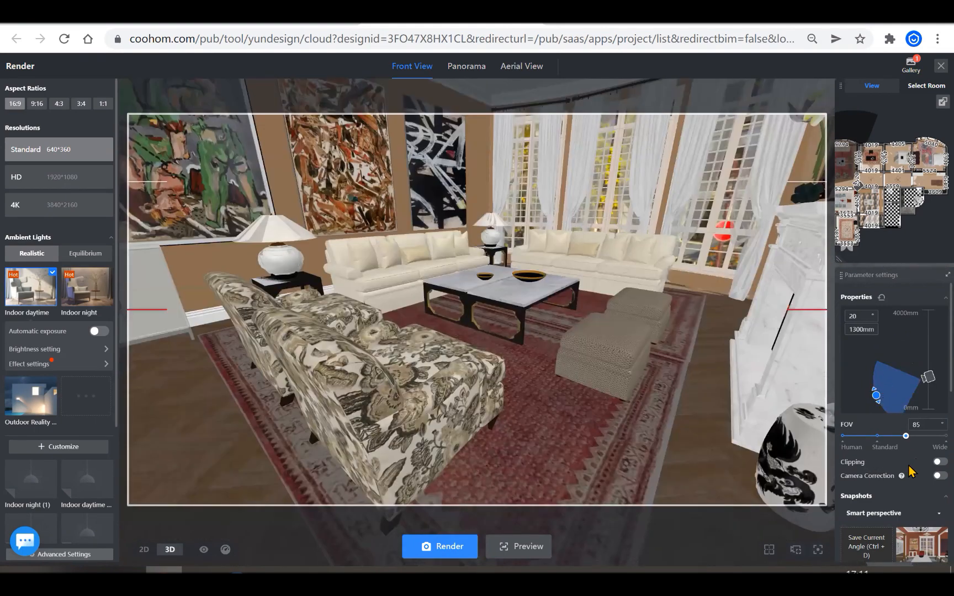
{"action": "scroll", "coordinate": [933, 420], "scroll_direction": "down", "scroll_amount": 2}
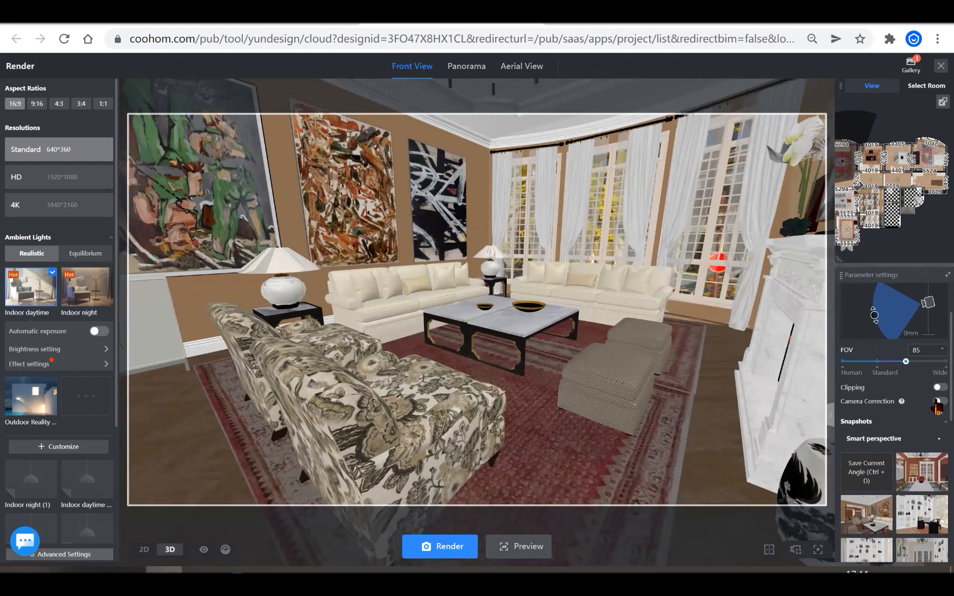
{"action": "left_click", "coordinate": [938, 402]}
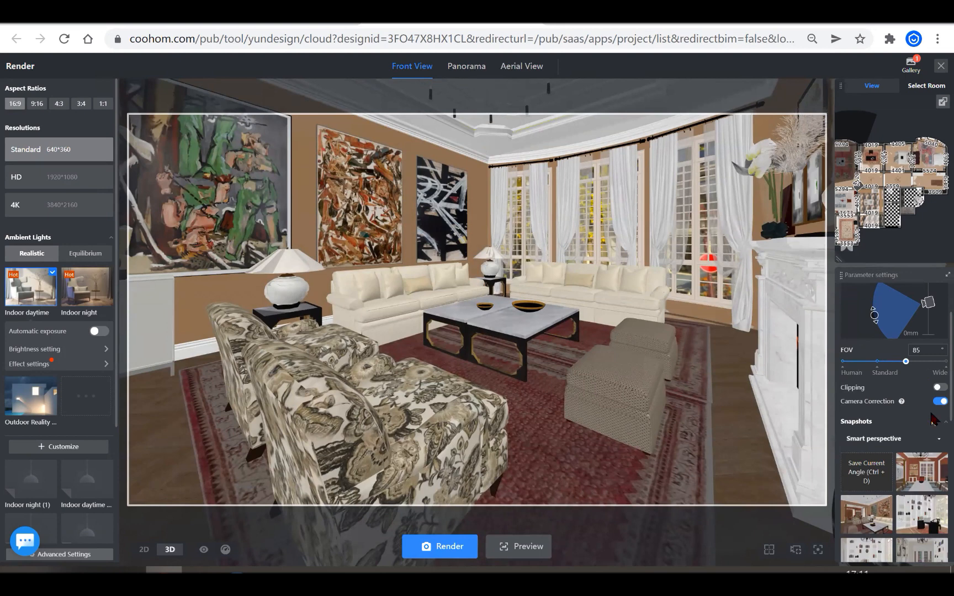
{"action": "left_click_drag", "start_coordinate": [866, 319], "coordinate": [877, 300]}
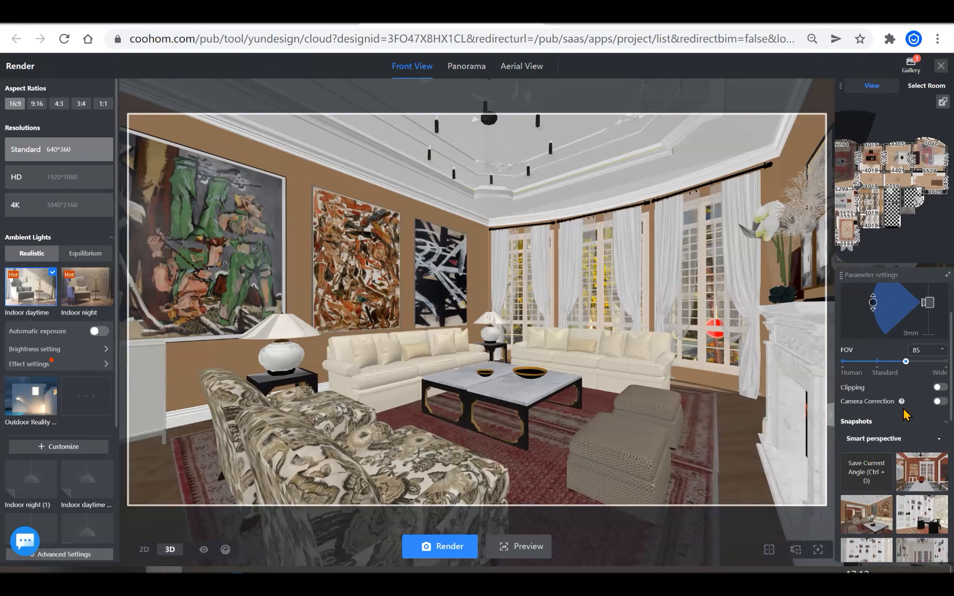
Save the current living room camera angle as a snapshot and select that snapshot.
{"action": "scroll", "coordinate": [905, 413], "scroll_direction": "down", "scroll_amount": 2}
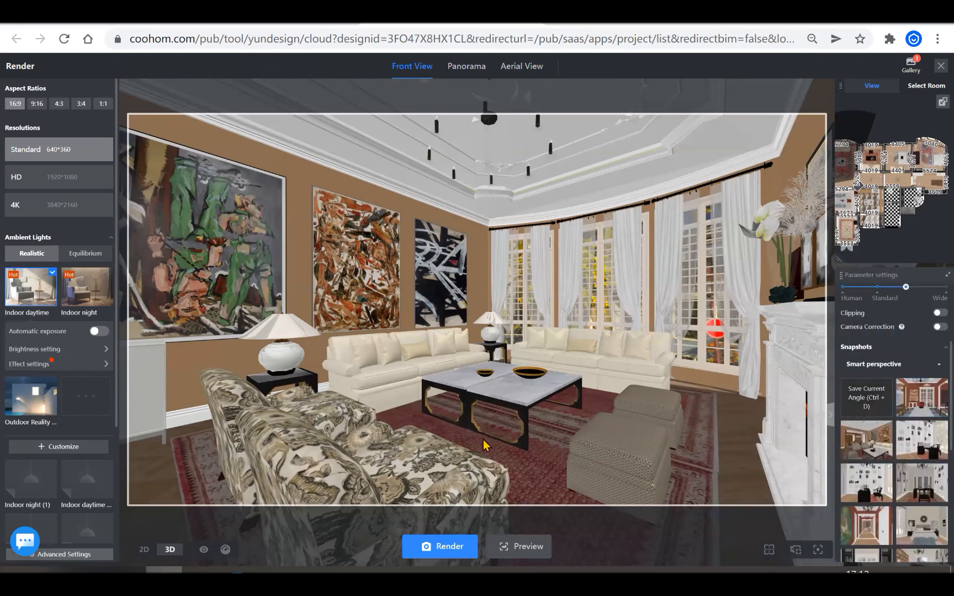
{"action": "left_click", "coordinate": [866, 406]}
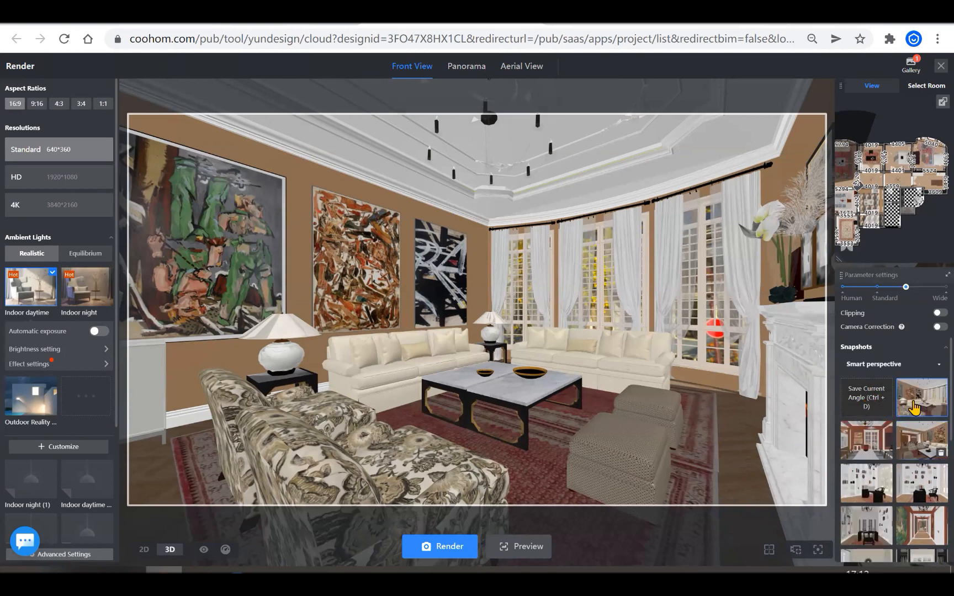
{"action": "left_click", "coordinate": [914, 408]}
Browse the snapshot list and open the saved views of the living room and the study's bookshelves.
{"action": "scroll", "coordinate": [865, 441], "scroll_direction": "down", "scroll_amount": 1}
{"action": "scroll", "coordinate": [865, 442], "scroll_direction": "down", "scroll_amount": 5}
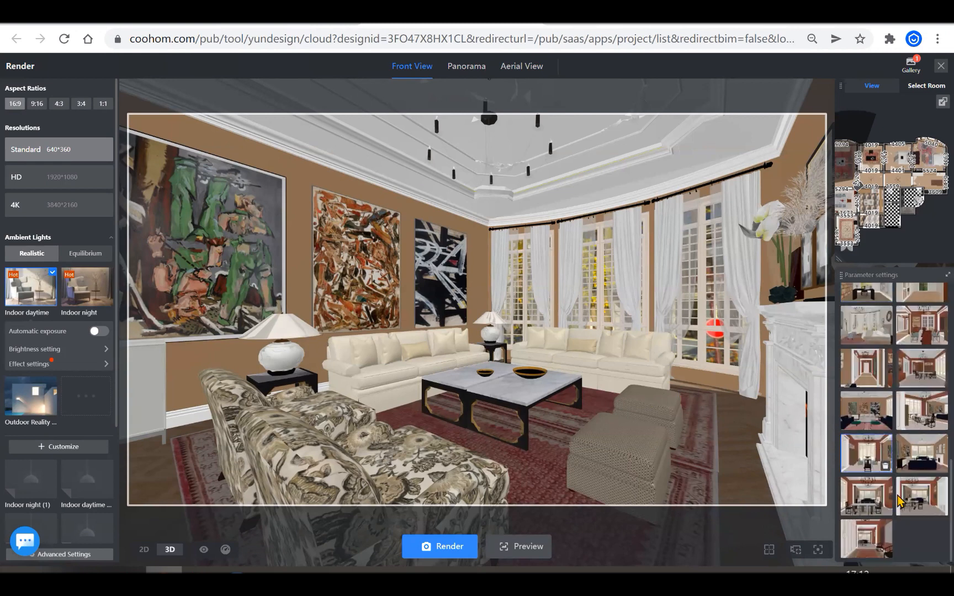
{"action": "scroll", "coordinate": [893, 502], "scroll_direction": "up", "scroll_amount": 8}
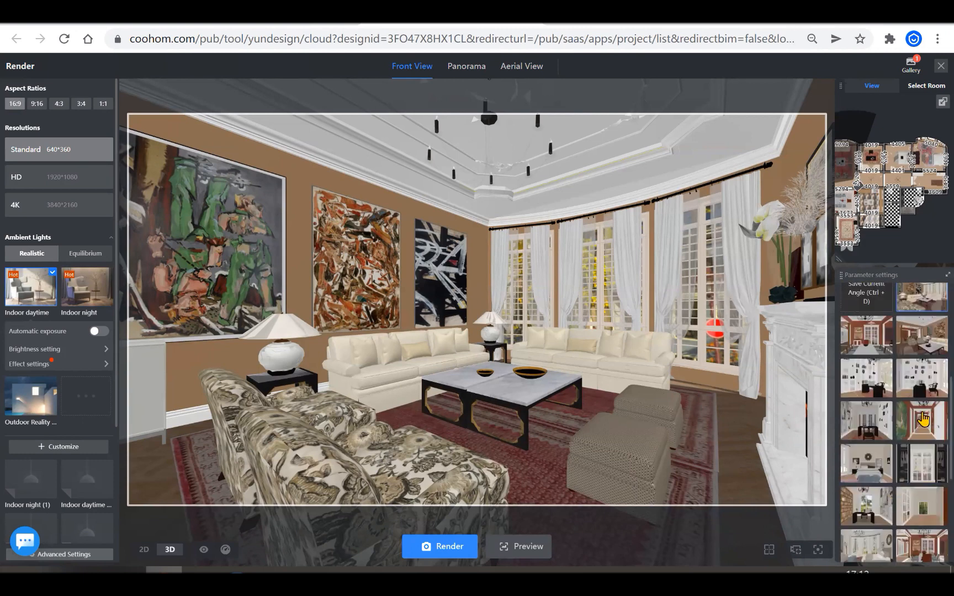
{"action": "left_click", "coordinate": [867, 336]}
{"action": "left_click", "coordinate": [910, 385]}
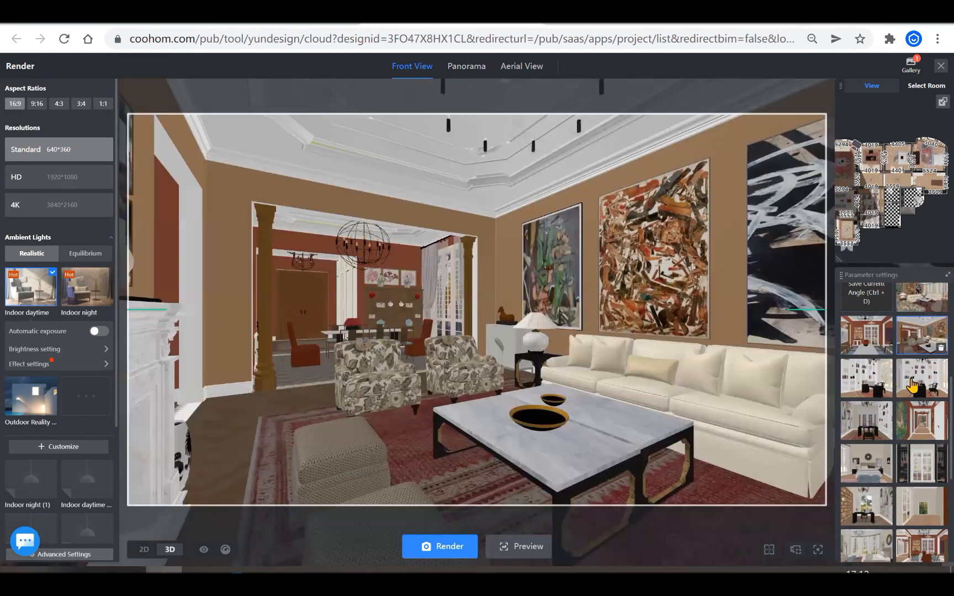
{"action": "left_click", "coordinate": [920, 386]}
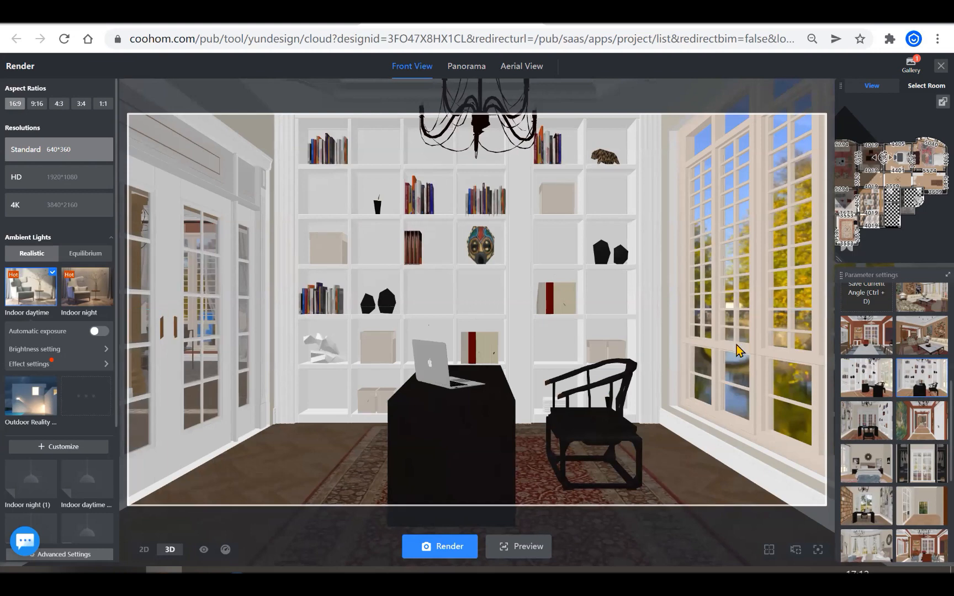
Look through the saved snapshots of the study desk, hallway, bedroom and dressing room.
{"action": "scroll", "coordinate": [877, 513], "scroll_direction": "up", "scroll_amount": 2}
{"action": "left_click", "coordinate": [877, 513]}
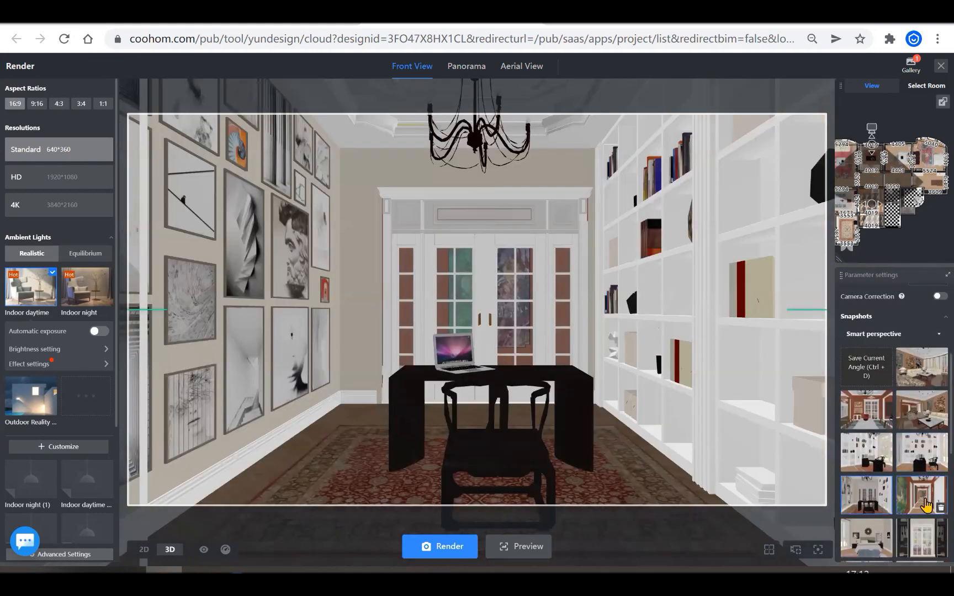
{"action": "left_click", "coordinate": [925, 505]}
{"action": "scroll", "coordinate": [916, 472], "scroll_direction": "down", "scroll_amount": 2}
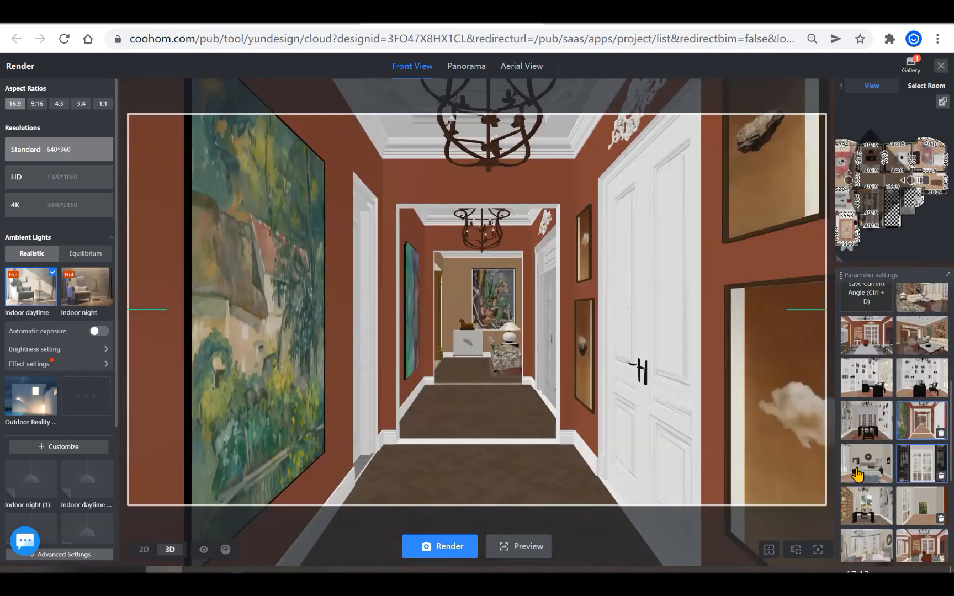
{"action": "left_click", "coordinate": [917, 466]}
{"action": "left_click", "coordinate": [908, 509]}
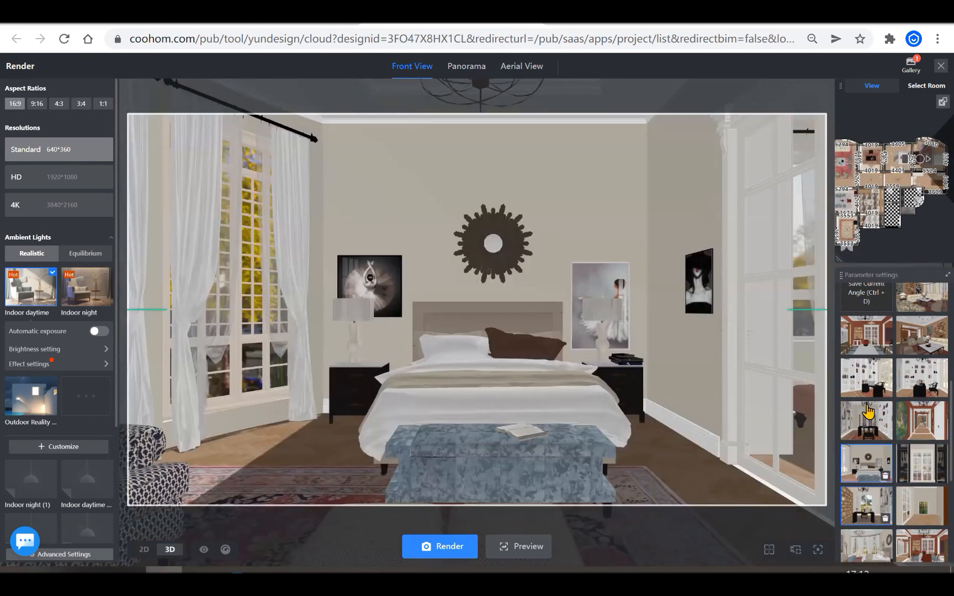
{"action": "left_click", "coordinate": [884, 419]}
{"action": "scroll", "coordinate": [882, 414], "scroll_direction": "up", "scroll_amount": 3}
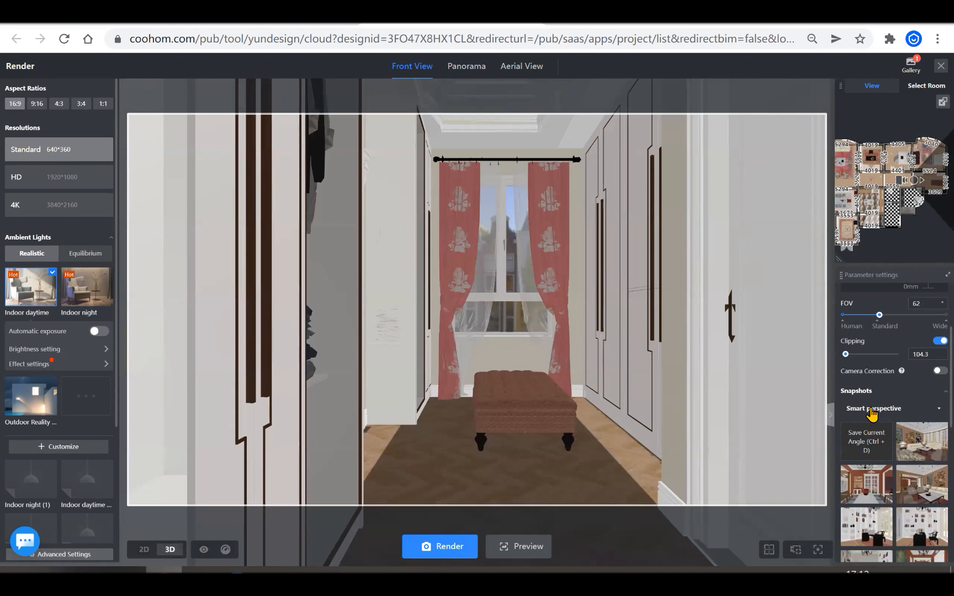
Browse the saved snapshots of the entrance hall and dining room, and return to the living room view.
{"action": "left_click", "coordinate": [903, 416]}
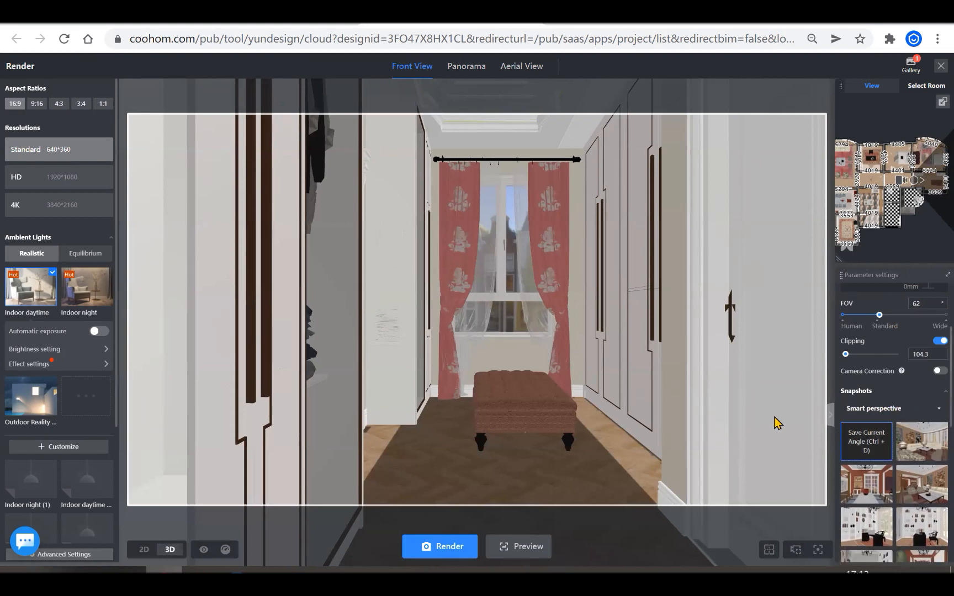
{"action": "scroll", "coordinate": [868, 437], "scroll_direction": "down", "scroll_amount": 5}
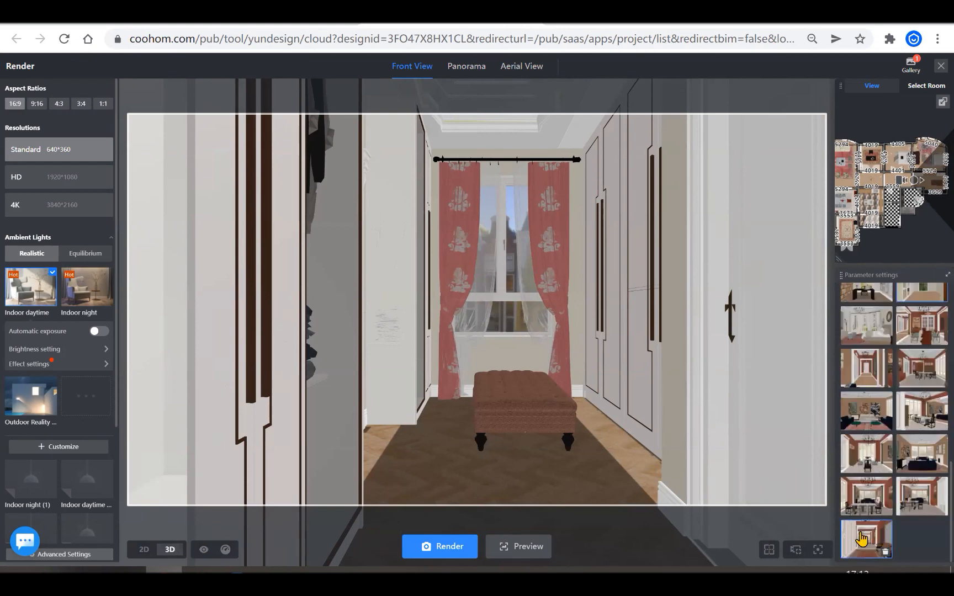
{"action": "left_click", "coordinate": [861, 538]}
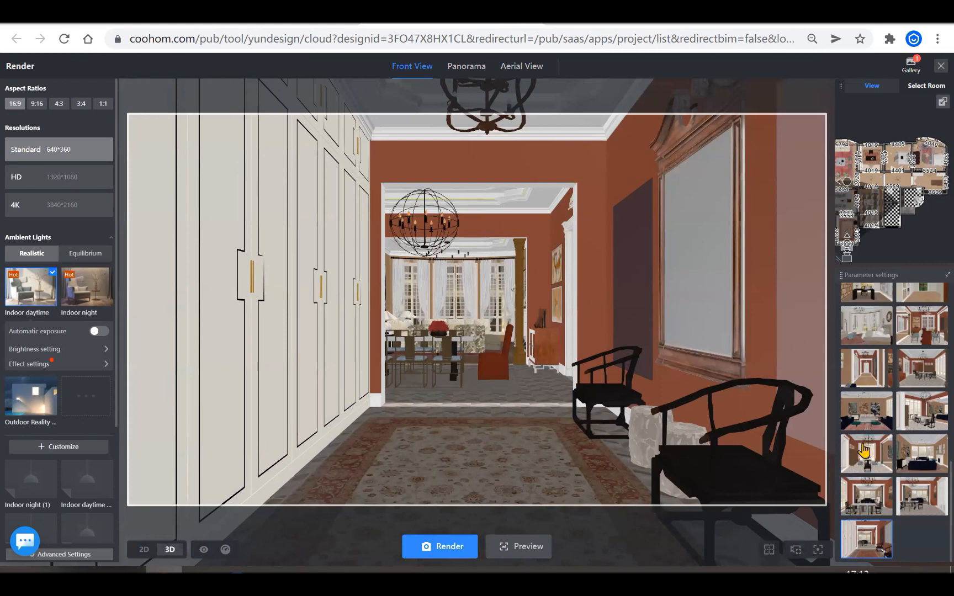
{"action": "left_click", "coordinate": [903, 504]}
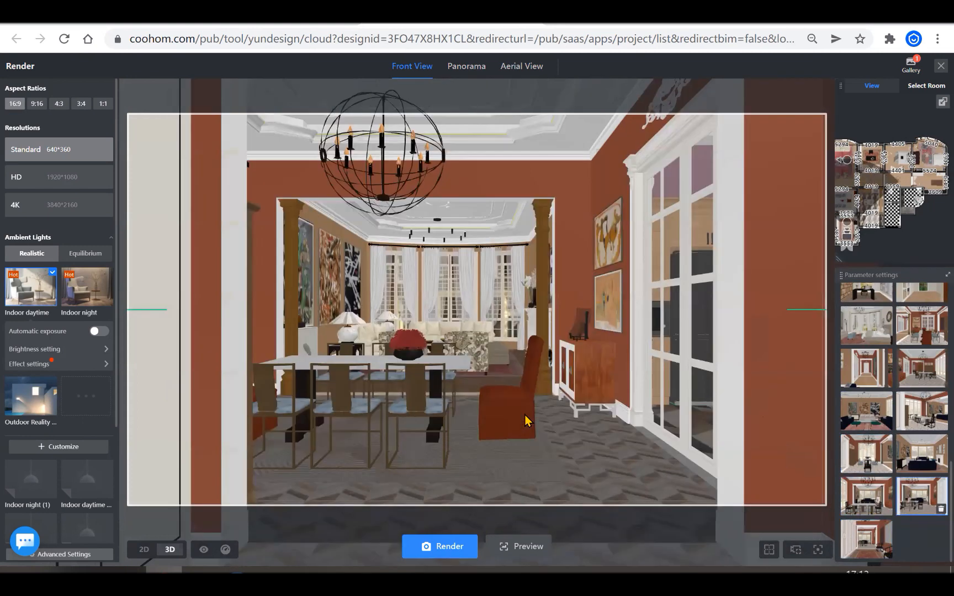
{"action": "scroll", "coordinate": [899, 439], "scroll_direction": "up", "scroll_amount": 4}
{"action": "scroll", "coordinate": [899, 439], "scroll_direction": "up", "scroll_amount": 5}
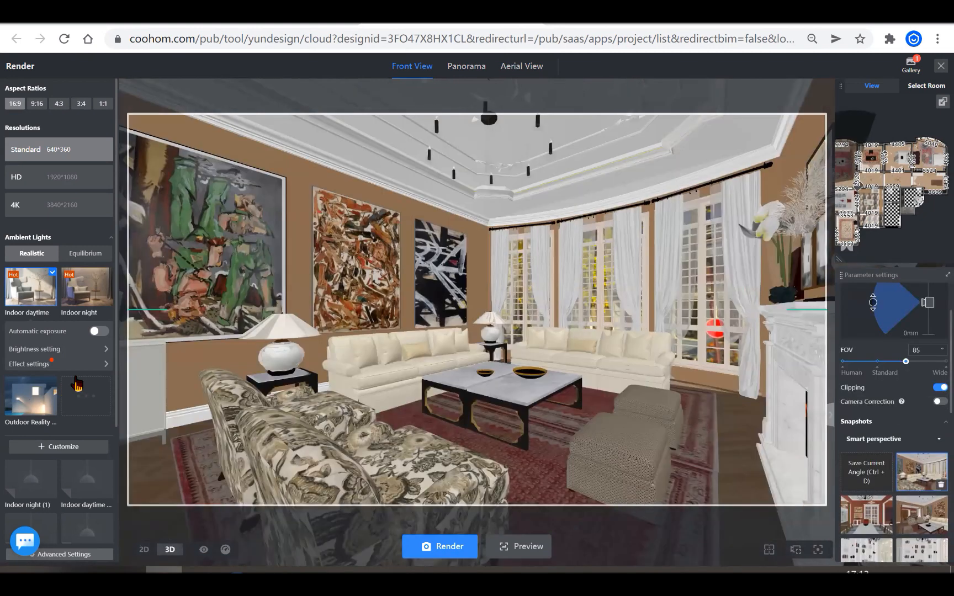
Open the advanced render settings and examine the explanations for options such as Color Correction, Impact Highlights and Specular Reflection.
{"action": "scroll", "coordinate": [74, 384], "scroll_direction": "down", "scroll_amount": 3}
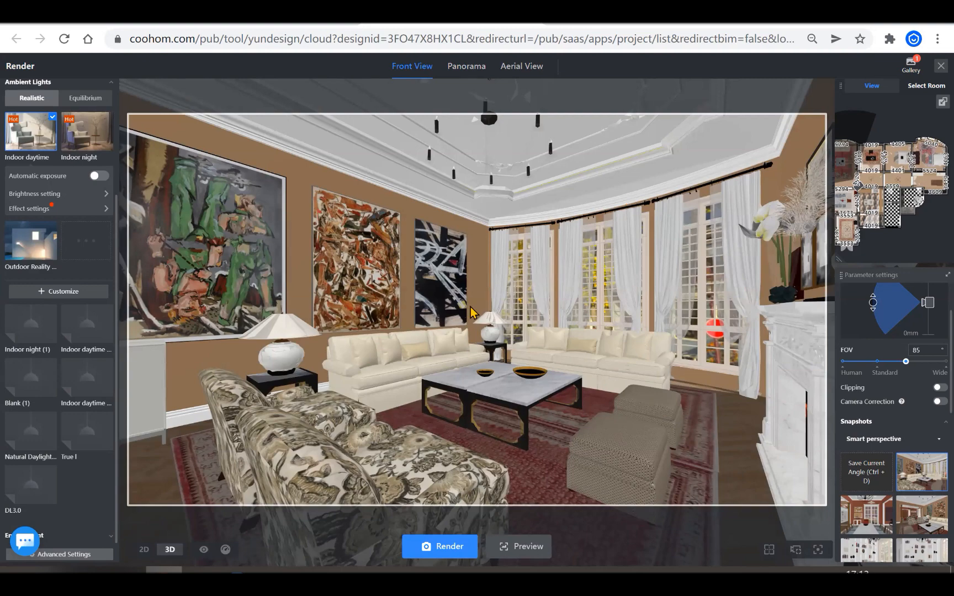
{"action": "scroll", "coordinate": [444, 326], "scroll_direction": "down", "scroll_amount": 3}
{"action": "scroll", "coordinate": [445, 331], "scroll_direction": "up", "scroll_amount": 3}
{"action": "left_click", "coordinate": [67, 555]}
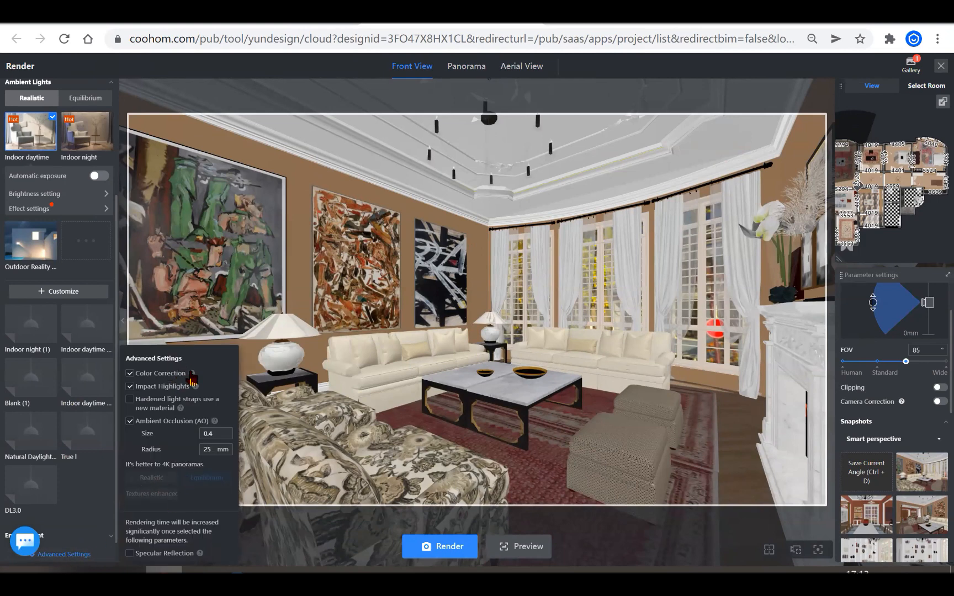
{"action": "mouse_move", "coordinate": [192, 375]}
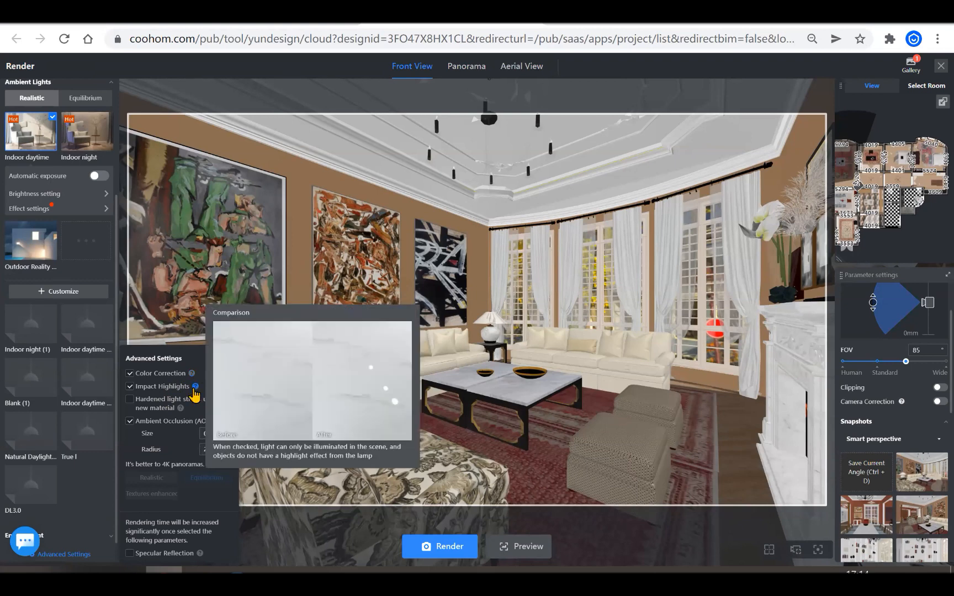
{"action": "mouse_move", "coordinate": [178, 411]}
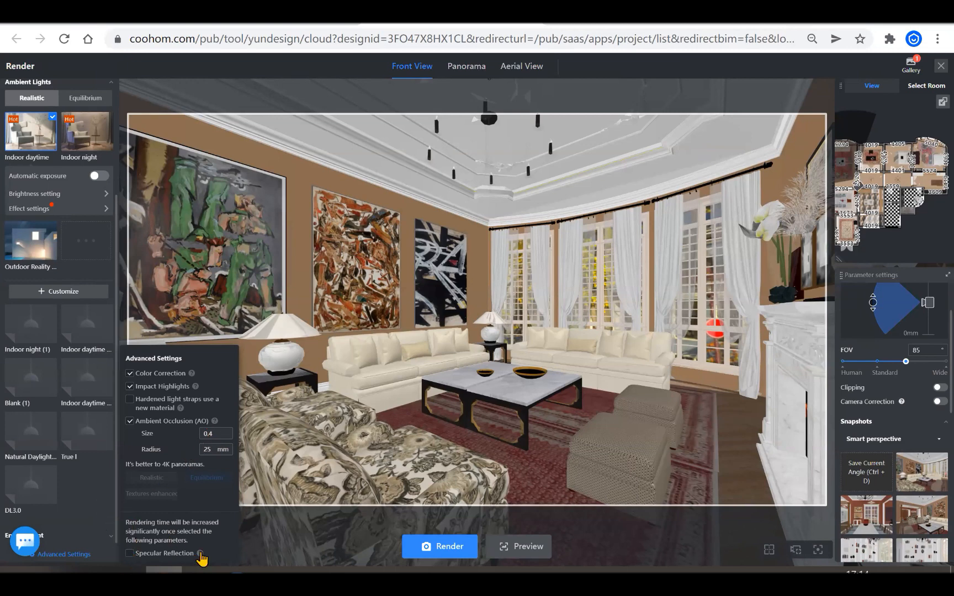
{"action": "mouse_move", "coordinate": [200, 554]}
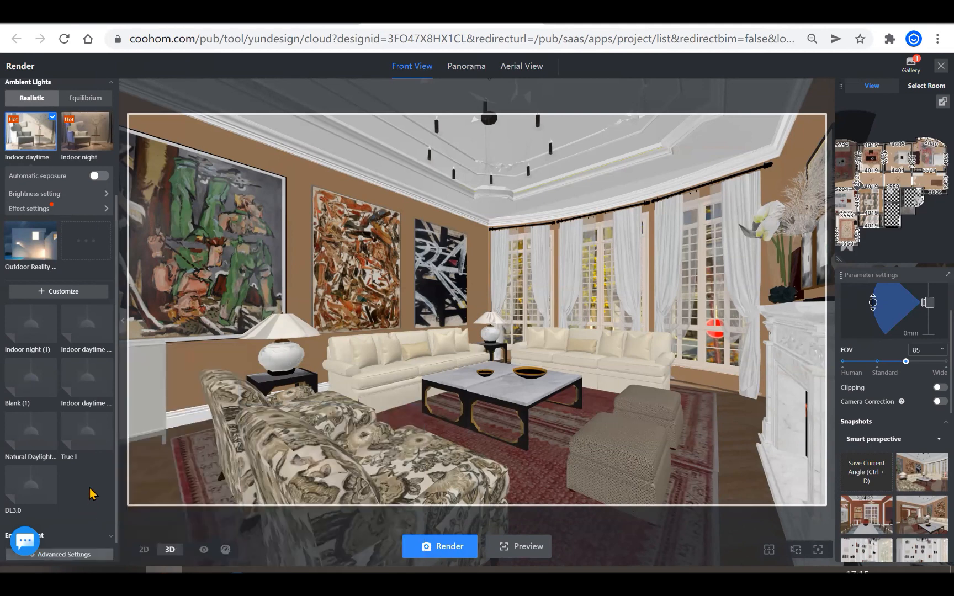
Expand the Environment options and look through the public library scenes and the uploaded scenes.
{"action": "left_click", "coordinate": [110, 536]}
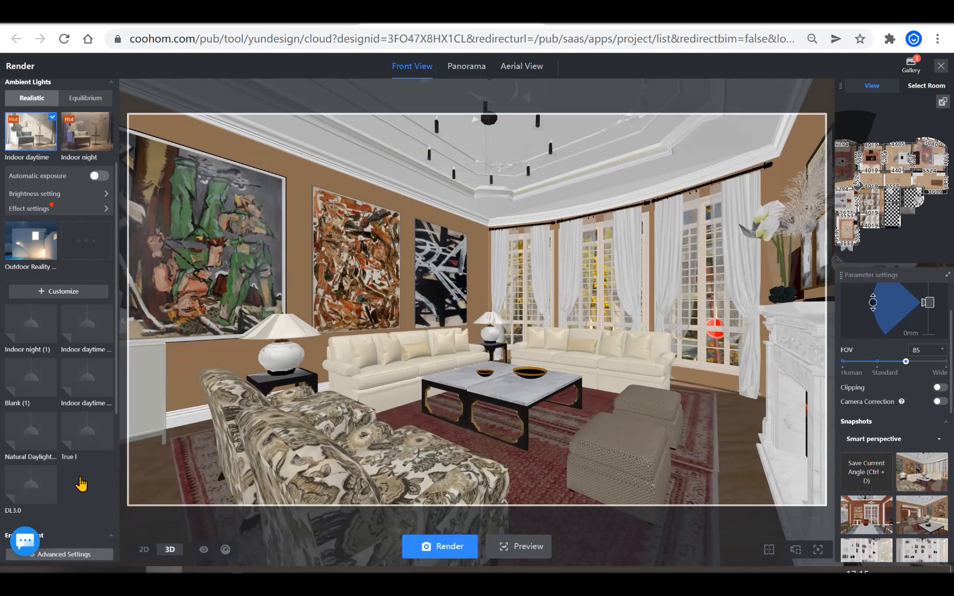
{"action": "scroll", "coordinate": [82, 482], "scroll_direction": "down", "scroll_amount": 5}
{"action": "scroll", "coordinate": [94, 362], "scroll_direction": "up", "scroll_amount": 5}
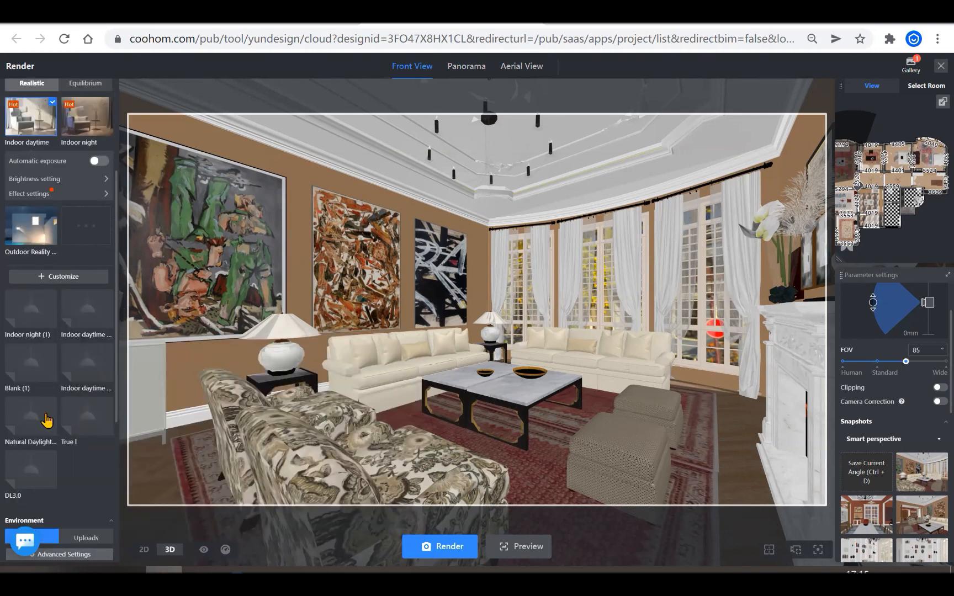
{"action": "scroll", "coordinate": [87, 260], "scroll_direction": "down", "scroll_amount": 4}
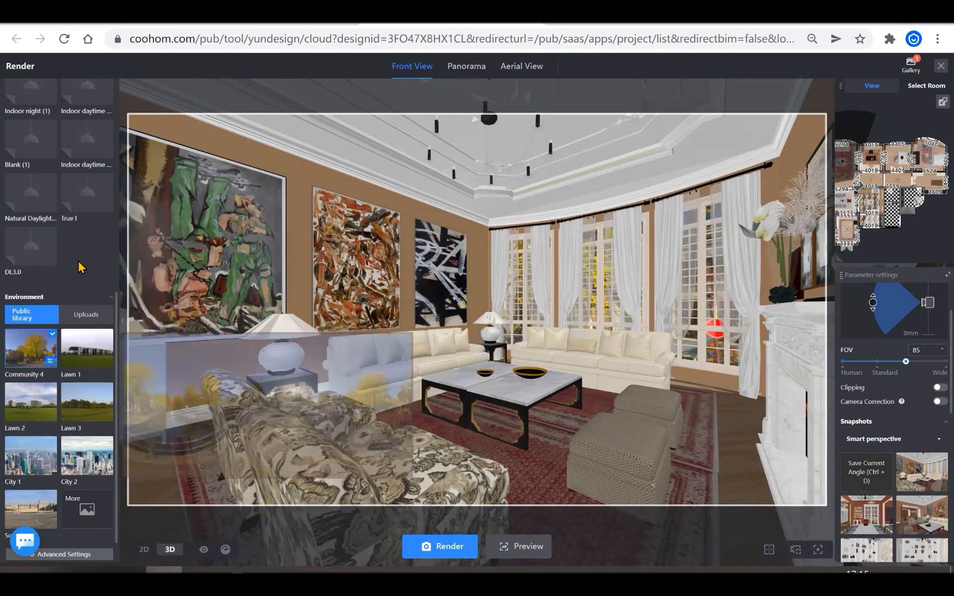
{"action": "mouse_move", "coordinate": [21, 468]}
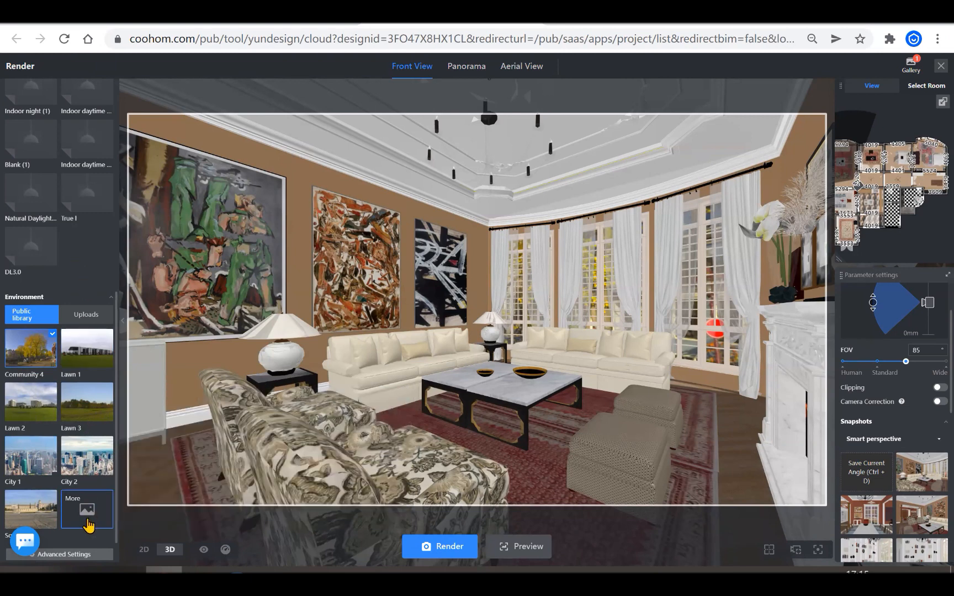
{"action": "left_click", "coordinate": [94, 319]}
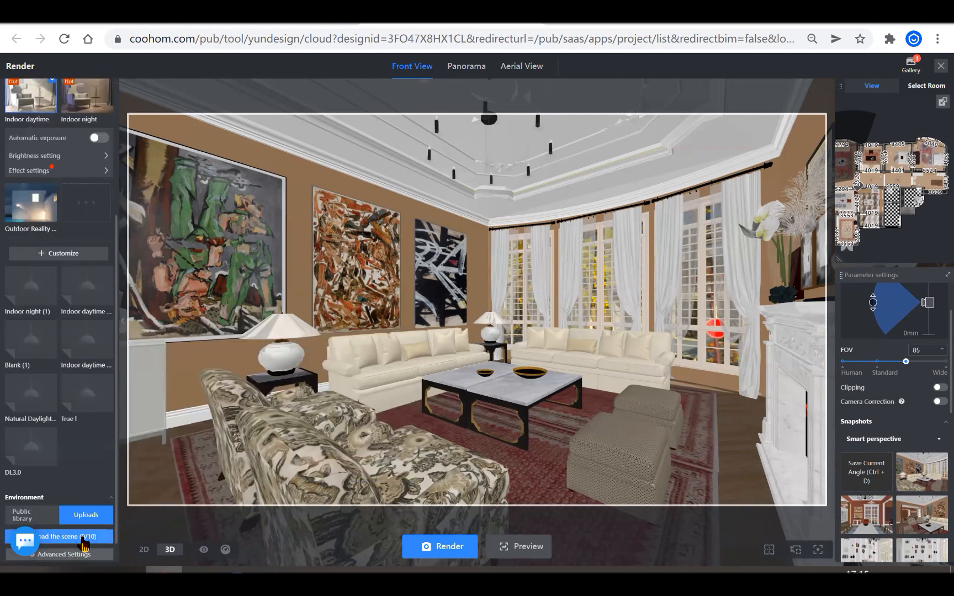
{"action": "left_click", "coordinate": [32, 514]}
{"action": "scroll", "coordinate": [56, 486], "scroll_direction": "down", "scroll_amount": 4}
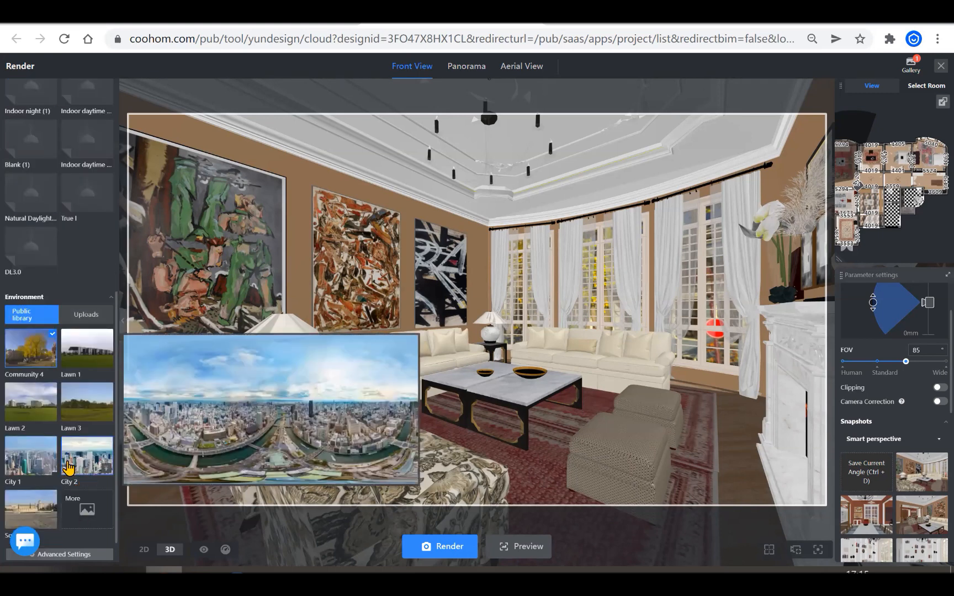
Try the Lawn 2 and City 2 environments before choosing Lawn 1, and move the camera closer to the living room sofas.
{"action": "left_click", "coordinate": [81, 416]}
{"action": "left_click", "coordinate": [21, 412]}
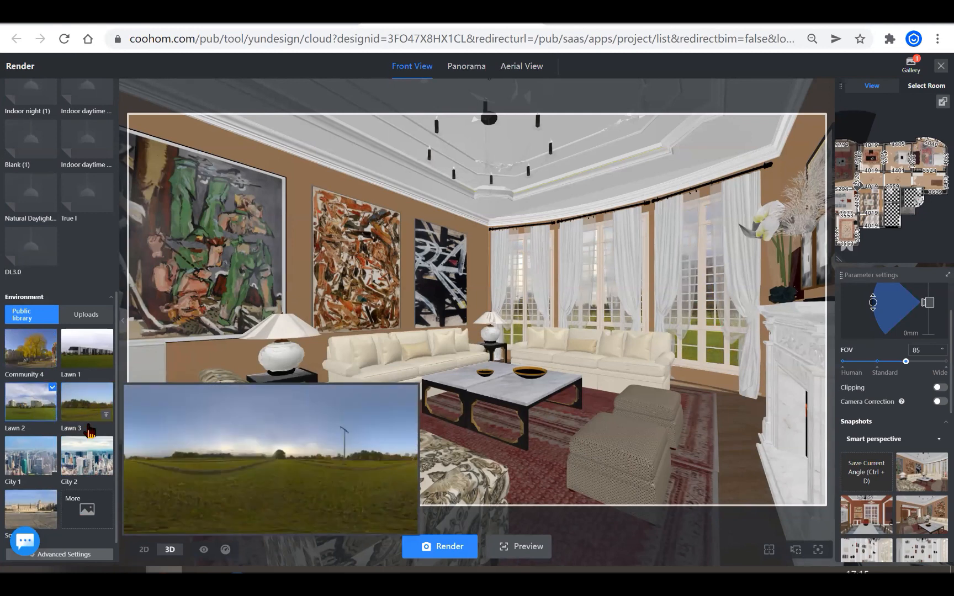
{"action": "left_click", "coordinate": [83, 470]}
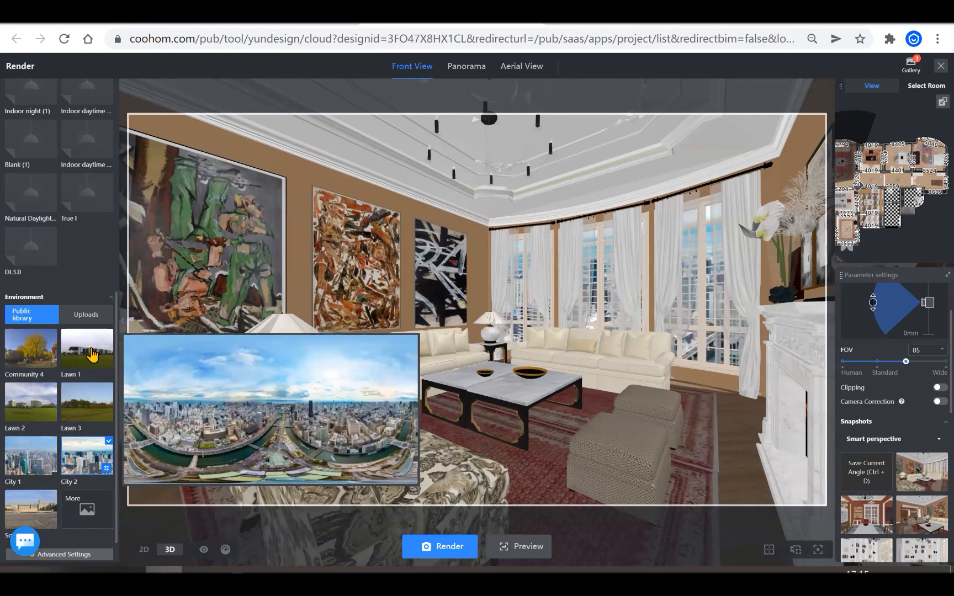
{"action": "left_click", "coordinate": [92, 355]}
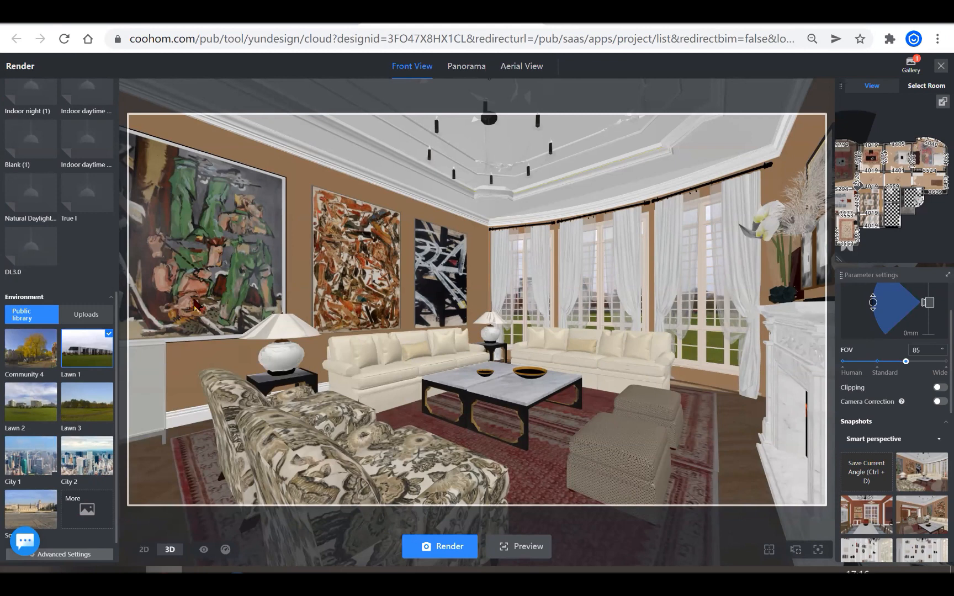
{"action": "key", "text": "w"}
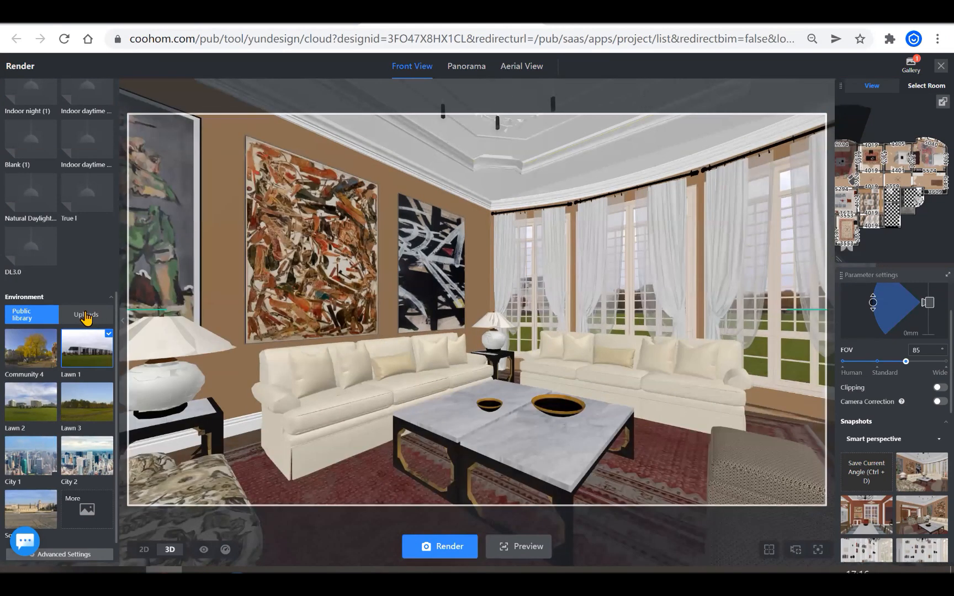
Open the render gallery and view the finished 4K dining room image at large size.
{"action": "scroll", "coordinate": [86, 317], "scroll_direction": "up", "scroll_amount": 7}
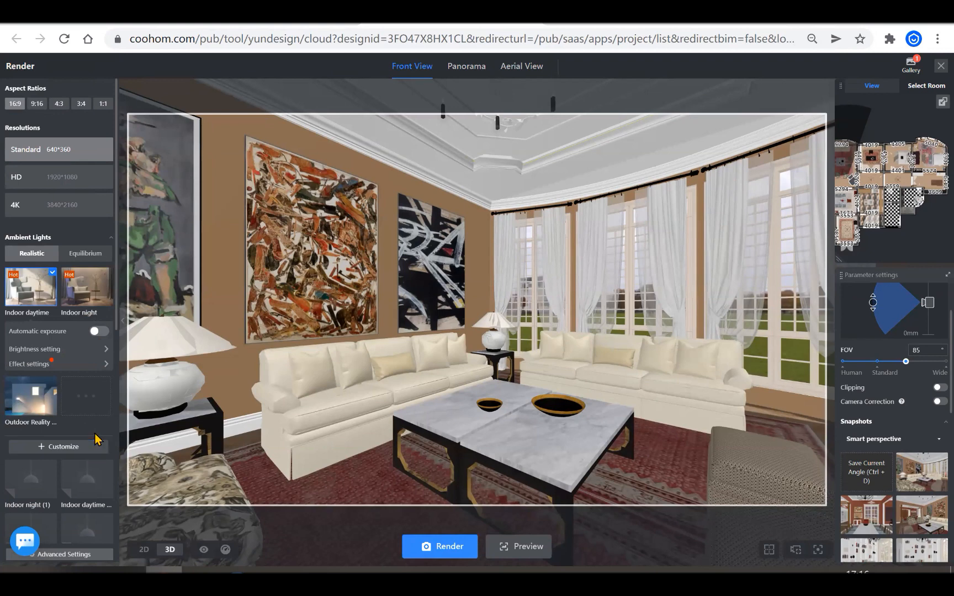
{"action": "mouse_move", "coordinate": [113, 476]}
{"action": "left_click", "coordinate": [911, 66]}
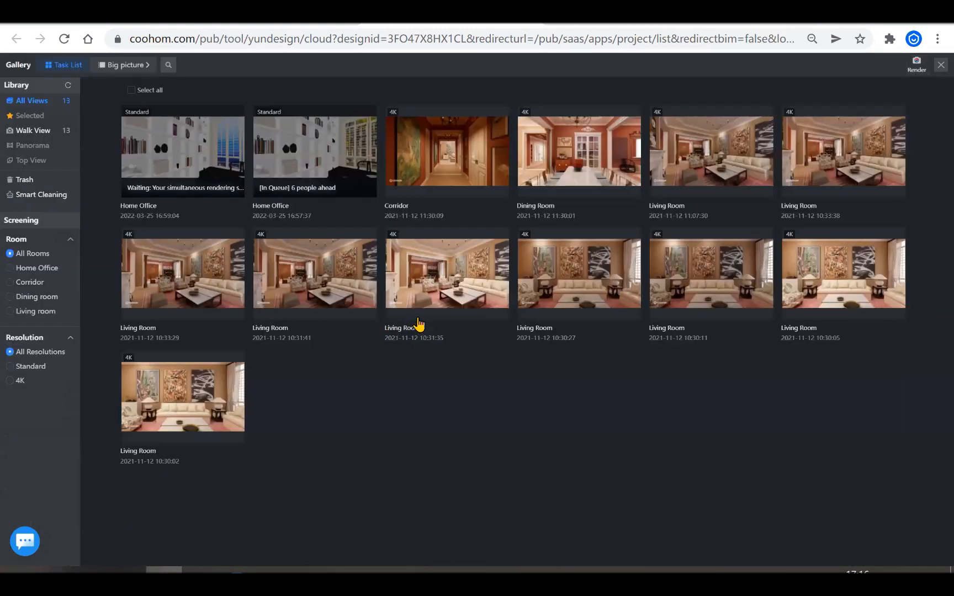
{"action": "mouse_move", "coordinate": [353, 314]}
{"action": "mouse_move", "coordinate": [185, 405]}
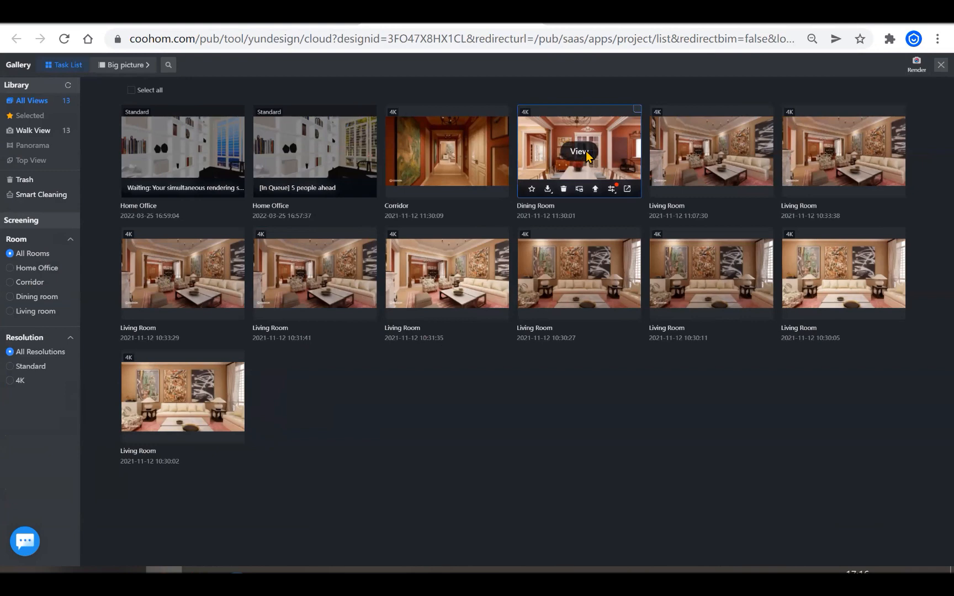
{"action": "left_click", "coordinate": [587, 156]}
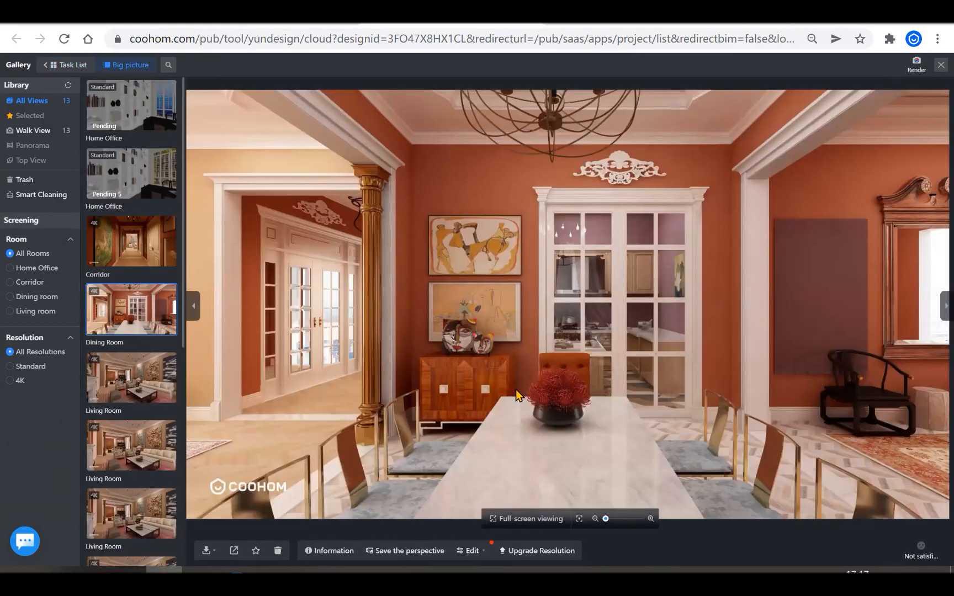
View the corridor and living room renders at large size, and return from the gallery to the render setup.
{"action": "left_click", "coordinate": [138, 259]}
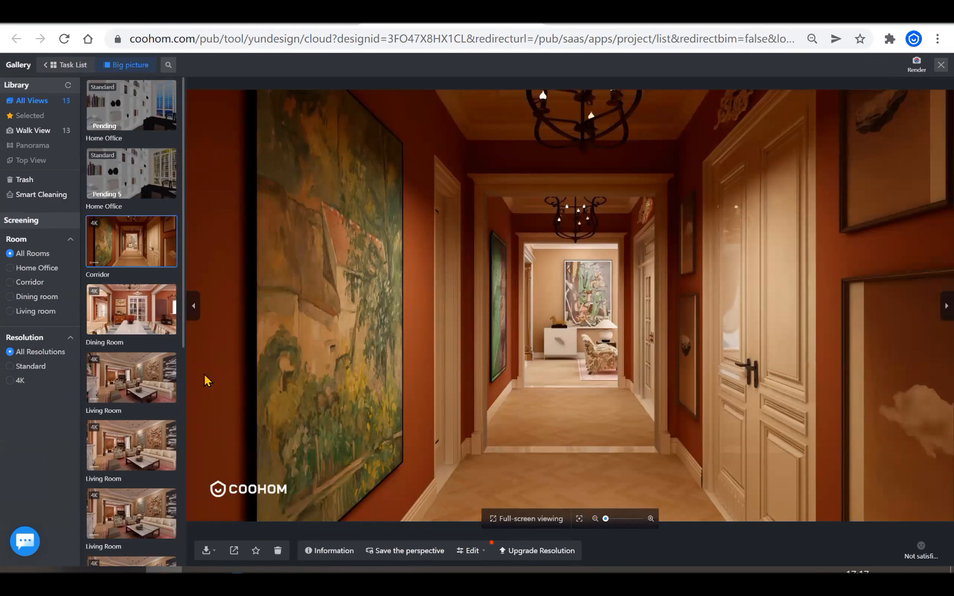
{"action": "scroll", "coordinate": [151, 397], "scroll_direction": "down", "scroll_amount": 4}
{"action": "left_click", "coordinate": [141, 314]}
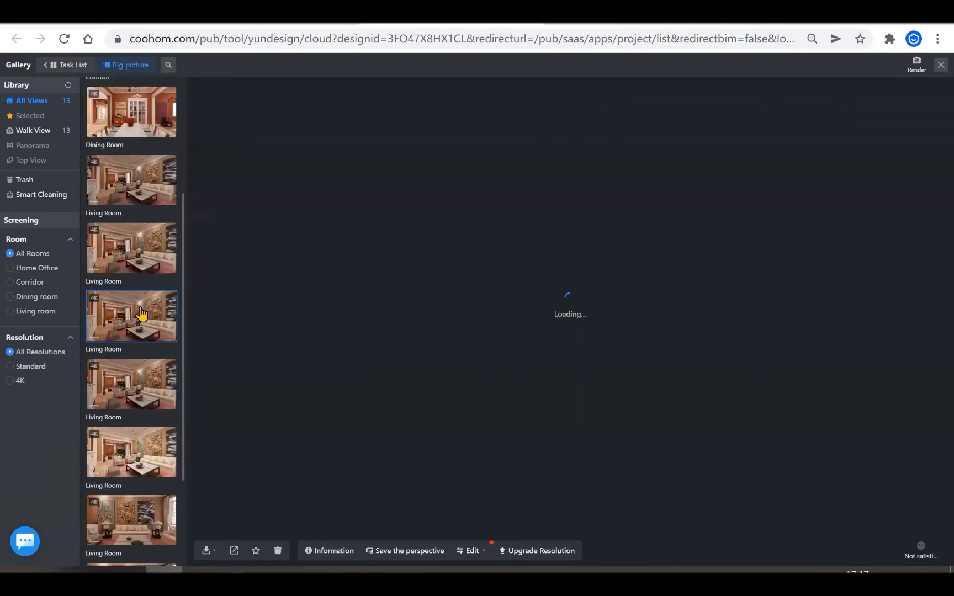
{"action": "scroll", "coordinate": [141, 313], "scroll_direction": "down", "scroll_amount": 3}
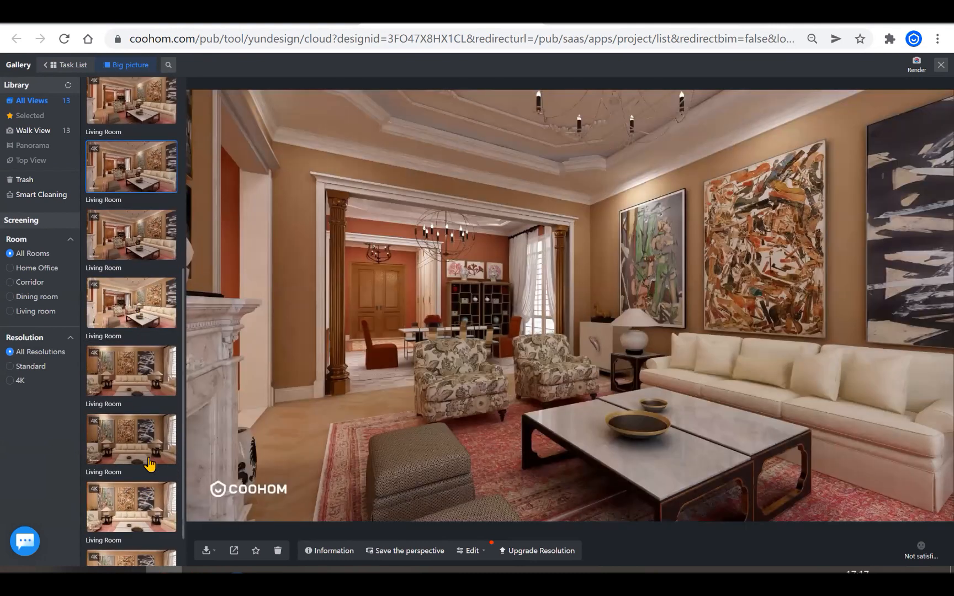
{"action": "scroll", "coordinate": [150, 464], "scroll_direction": "down", "scroll_amount": 1}
{"action": "left_click", "coordinate": [149, 465]}
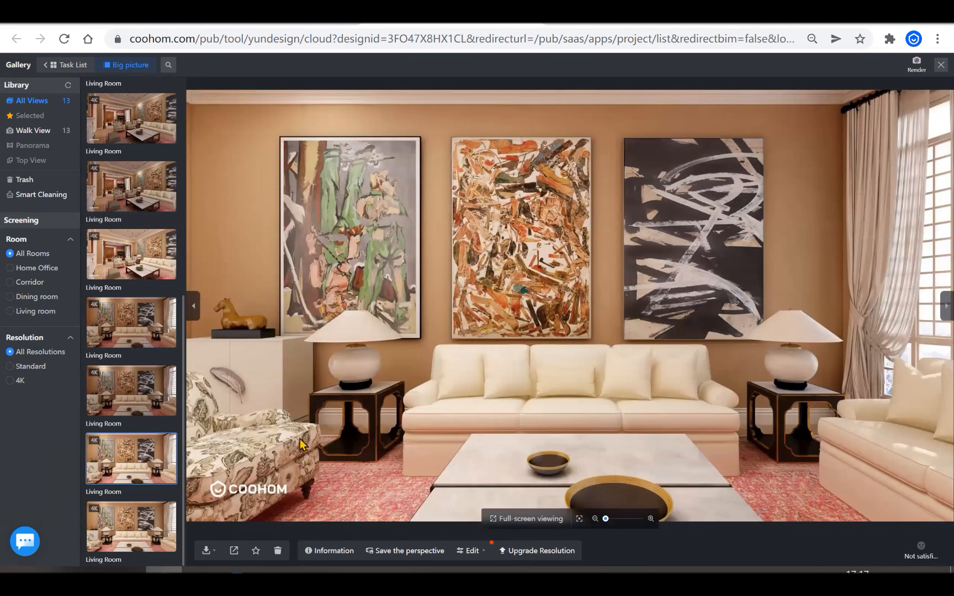
{"action": "scroll", "coordinate": [301, 442], "scroll_direction": "down", "scroll_amount": 2}
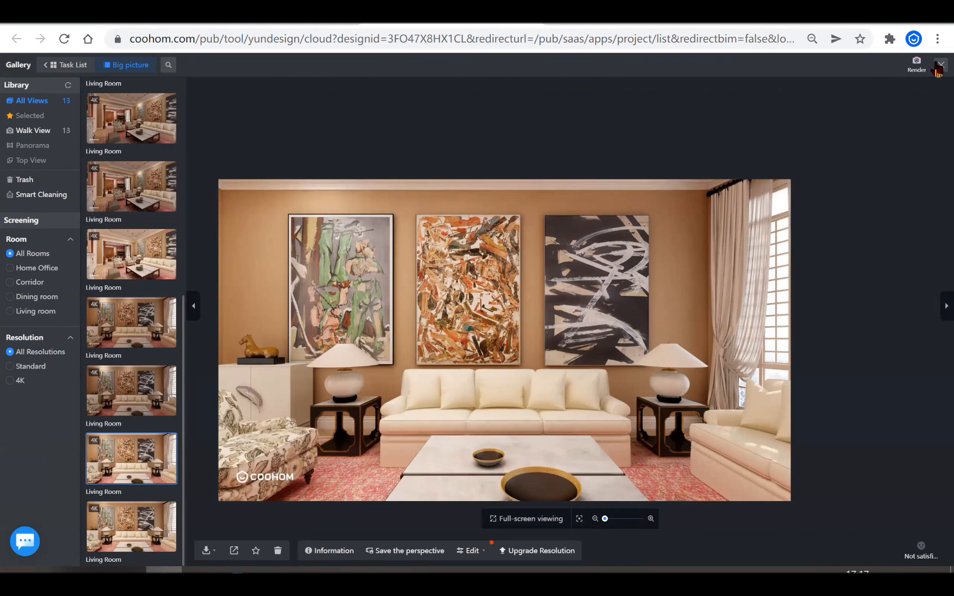
{"action": "key", "text": "Escape"}
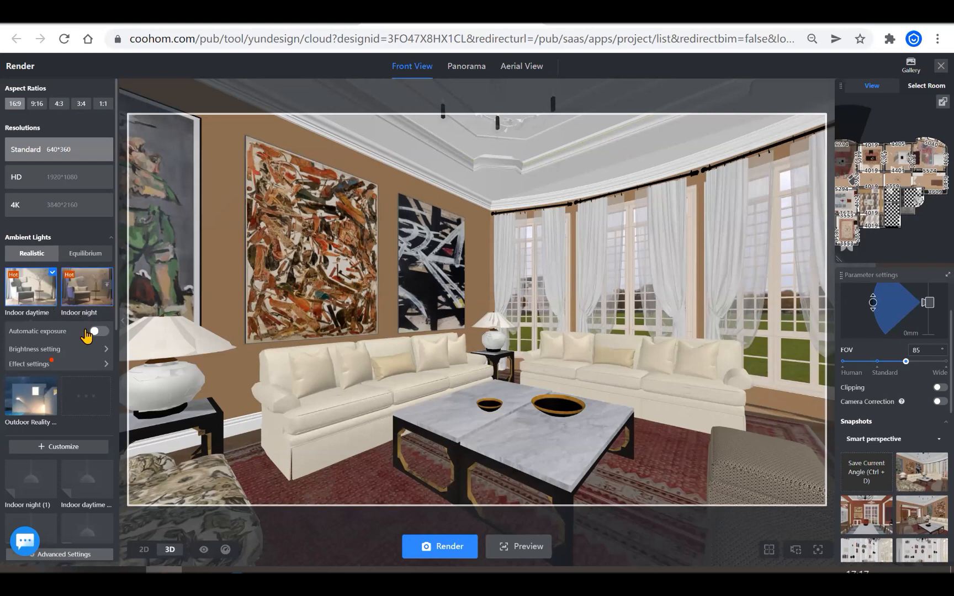
Look through the realistic base templates for a new custom lighting scheme, including Blank Reality and Indoor daytime.
{"action": "scroll", "coordinate": [84, 339], "scroll_direction": "down", "scroll_amount": 2}
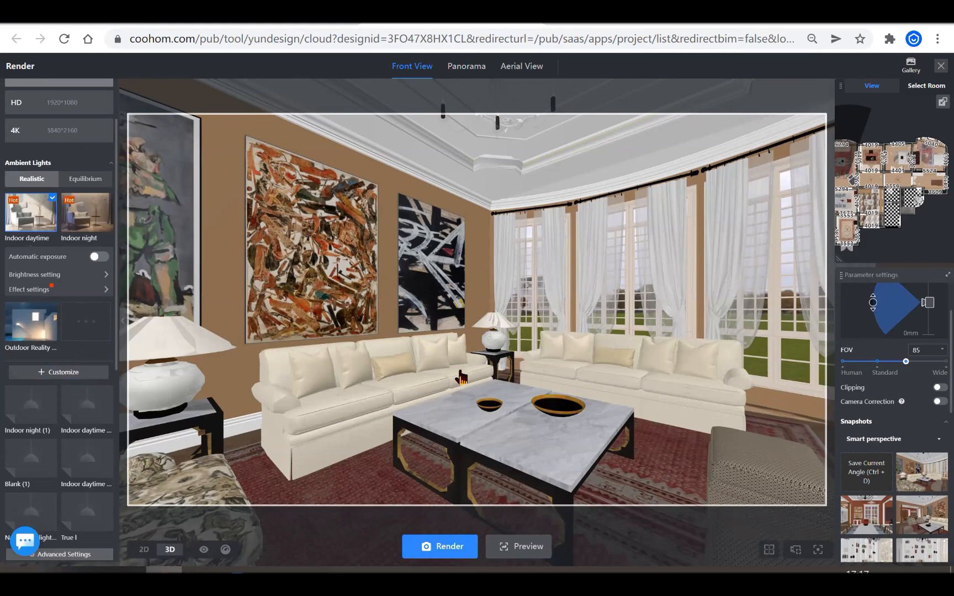
{"action": "left_click", "coordinate": [48, 373]}
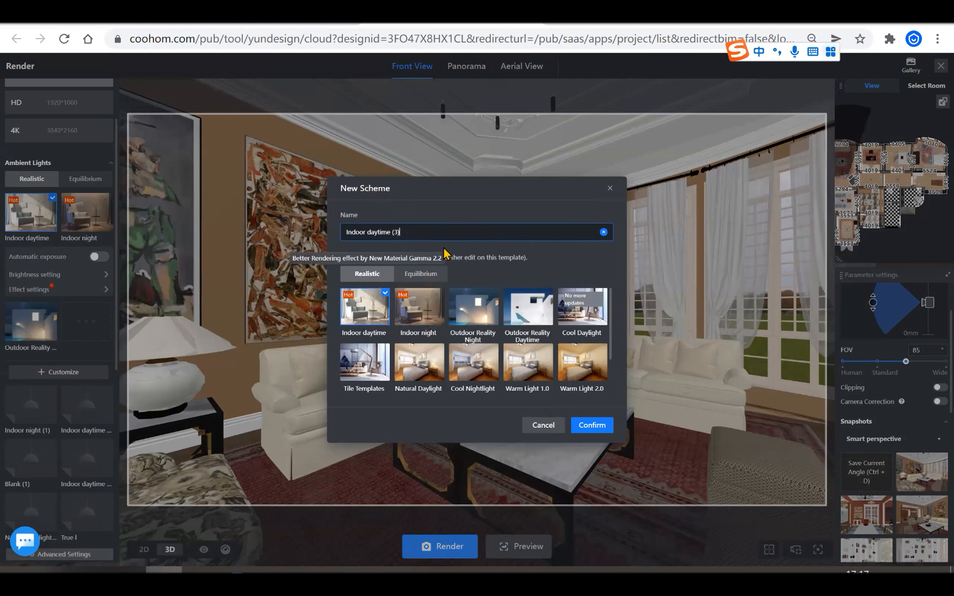
{"action": "scroll", "coordinate": [519, 359], "scroll_direction": "down", "scroll_amount": 2}
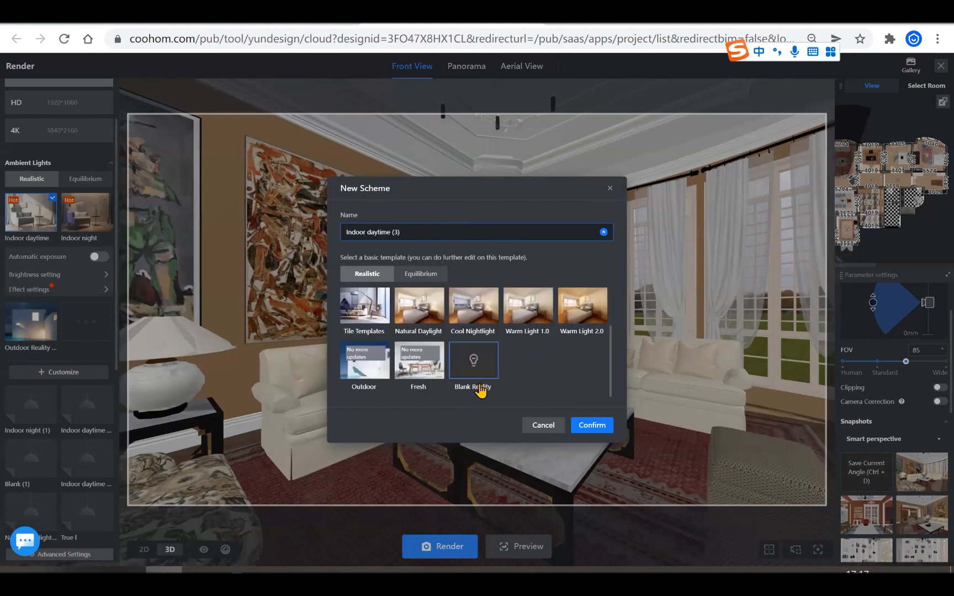
{"action": "left_click", "coordinate": [474, 367]}
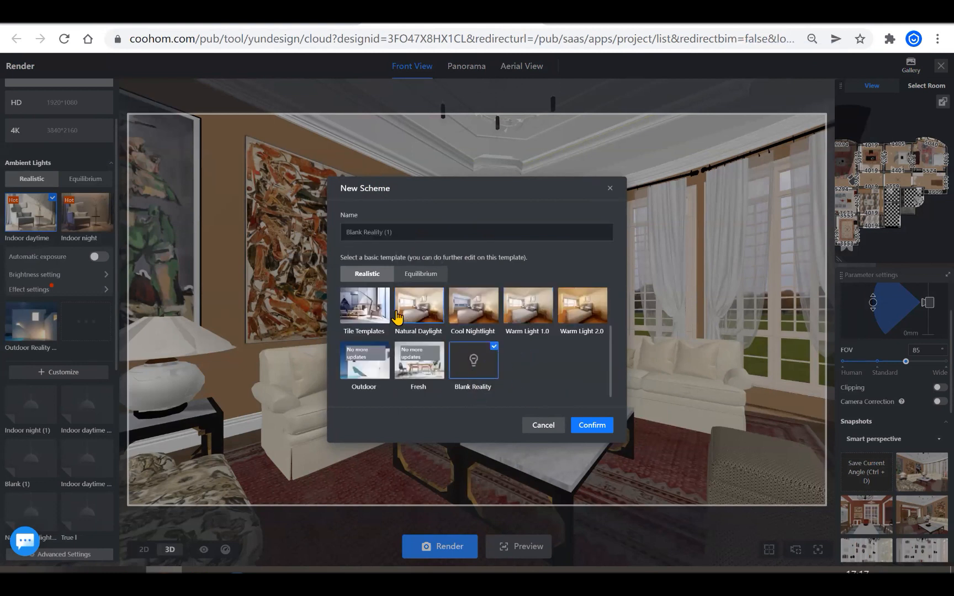
{"action": "scroll", "coordinate": [418, 332], "scroll_direction": "up", "scroll_amount": 2}
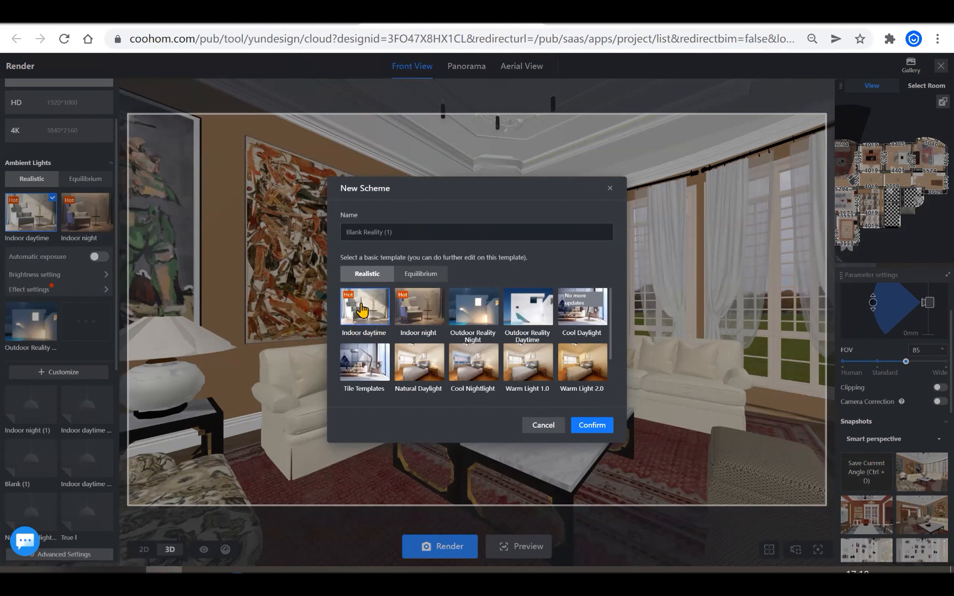
{"action": "scroll", "coordinate": [534, 371], "scroll_direction": "down", "scroll_amount": 1}
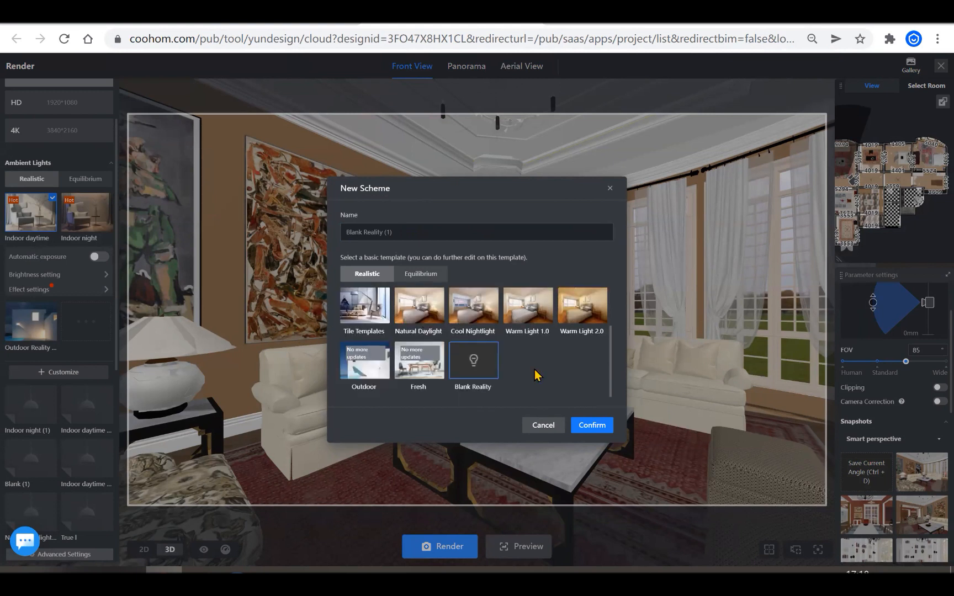
{"action": "scroll", "coordinate": [516, 369], "scroll_direction": "up", "scroll_amount": 1}
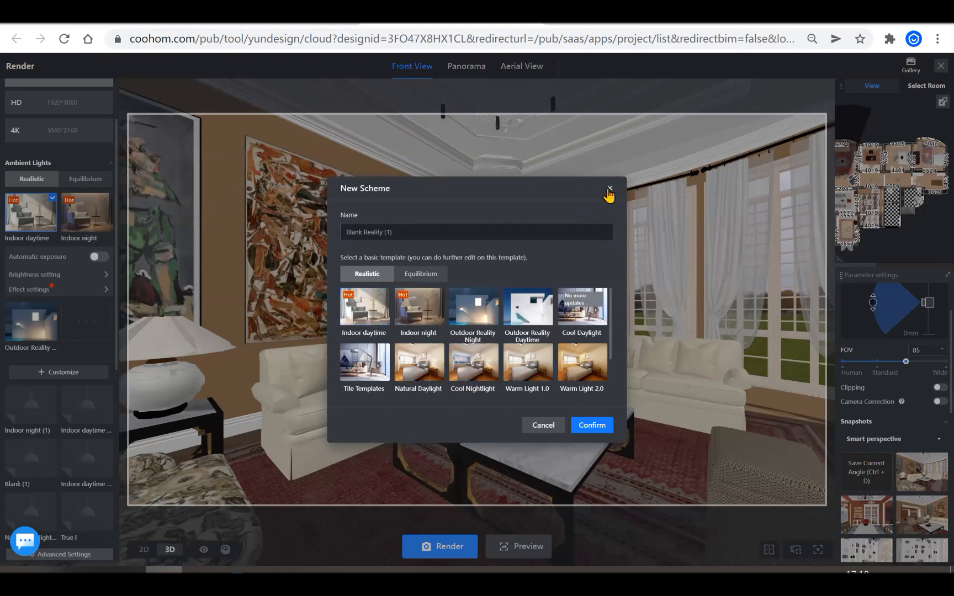
{"action": "left_click", "coordinate": [365, 323]}
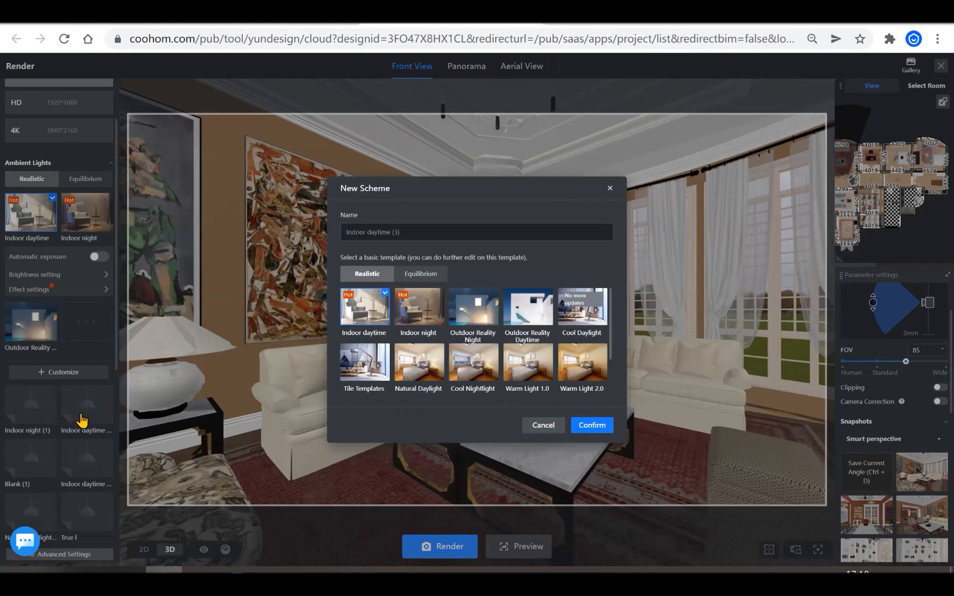
Open the custom lighting scheme Indoor daytime (2) for editing and show its lights on the 2D floor plan.
{"action": "scroll", "coordinate": [59, 260], "scroll_direction": "down", "scroll_amount": 3}
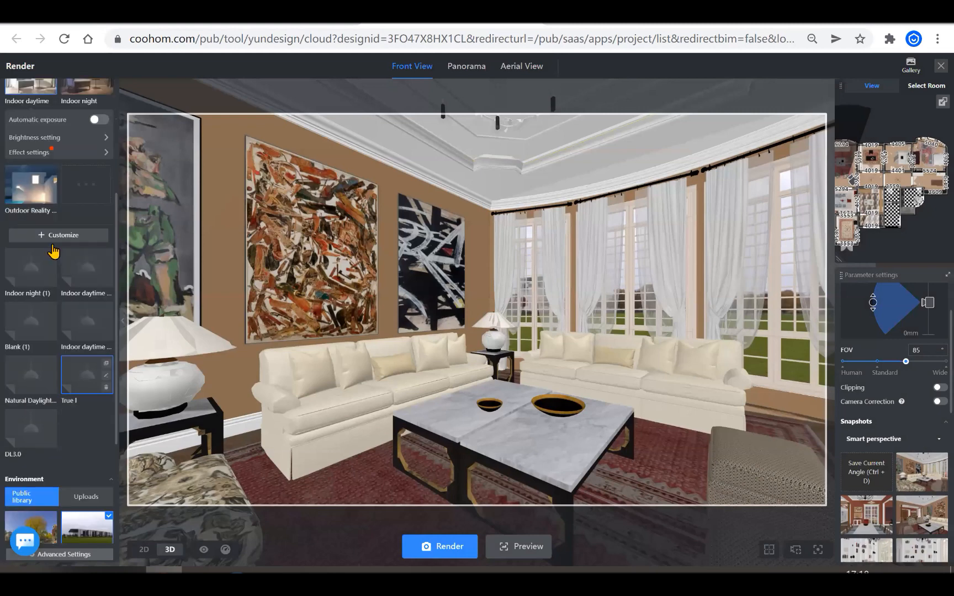
{"action": "scroll", "coordinate": [53, 252], "scroll_direction": "down", "scroll_amount": 1}
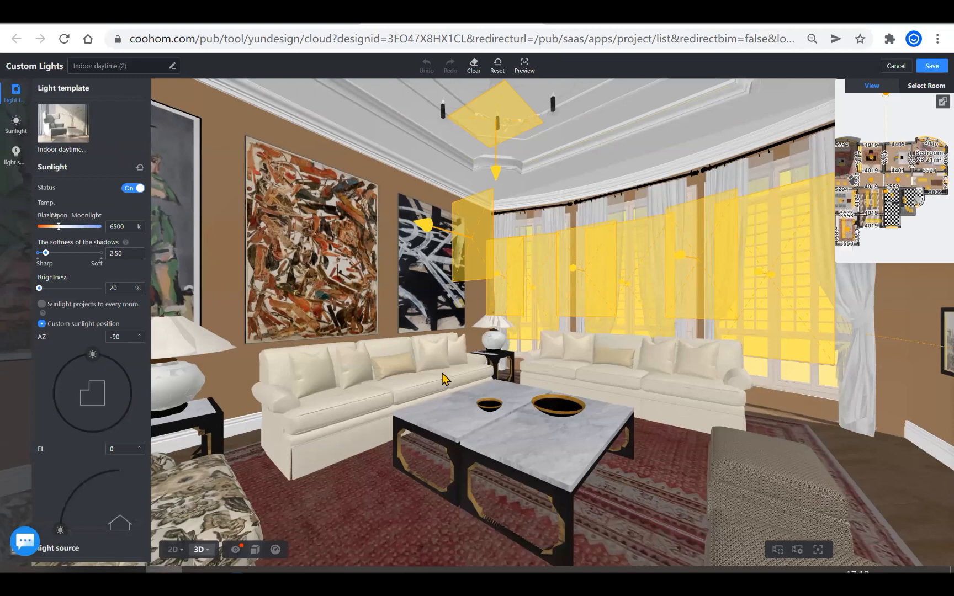
{"action": "left_click_drag", "start_coordinate": [410, 377], "coordinate": [149, 250]}
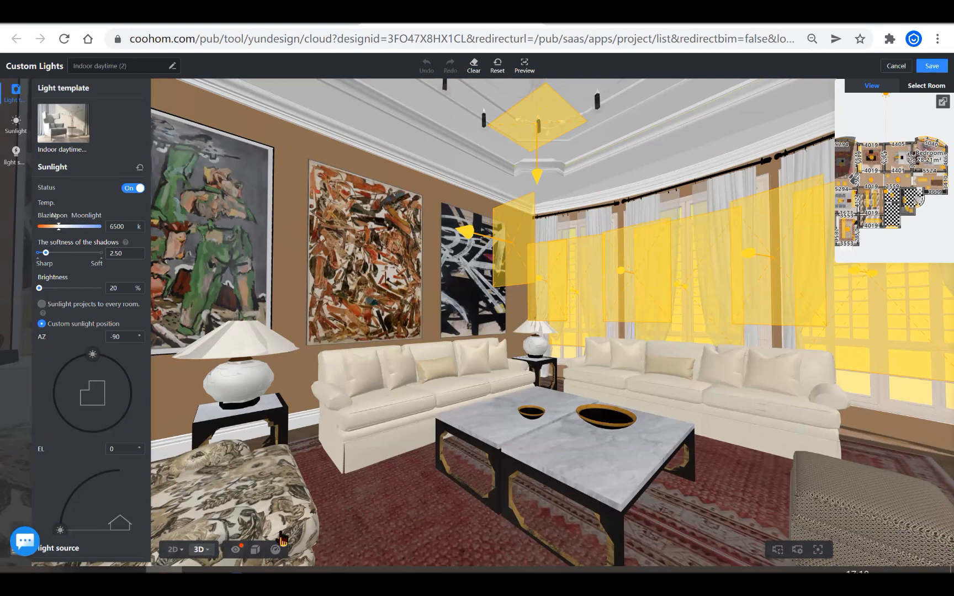
{"action": "left_click_drag", "start_coordinate": [466, 410], "coordinate": [475, 393]}
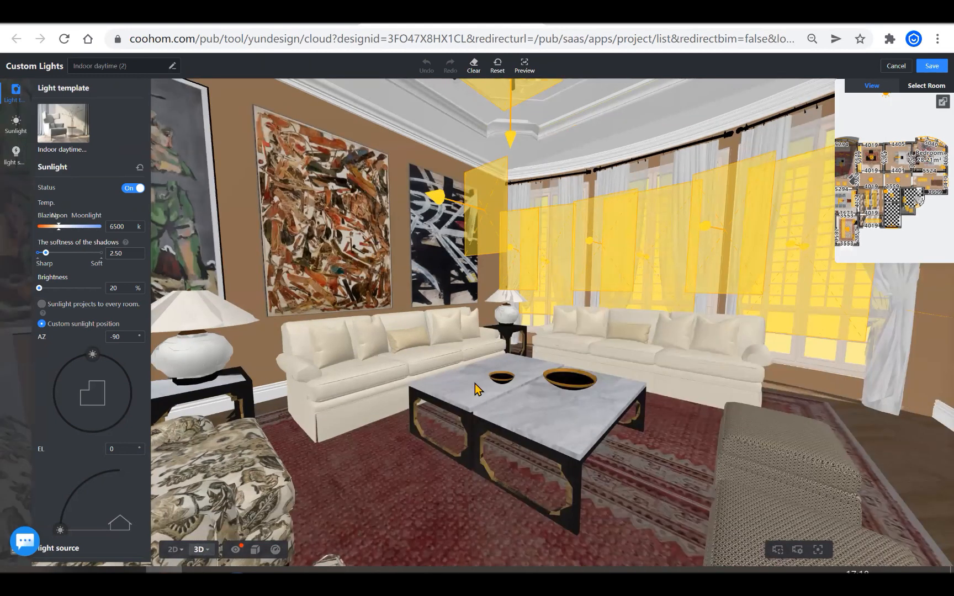
{"action": "key", "text": "1"}
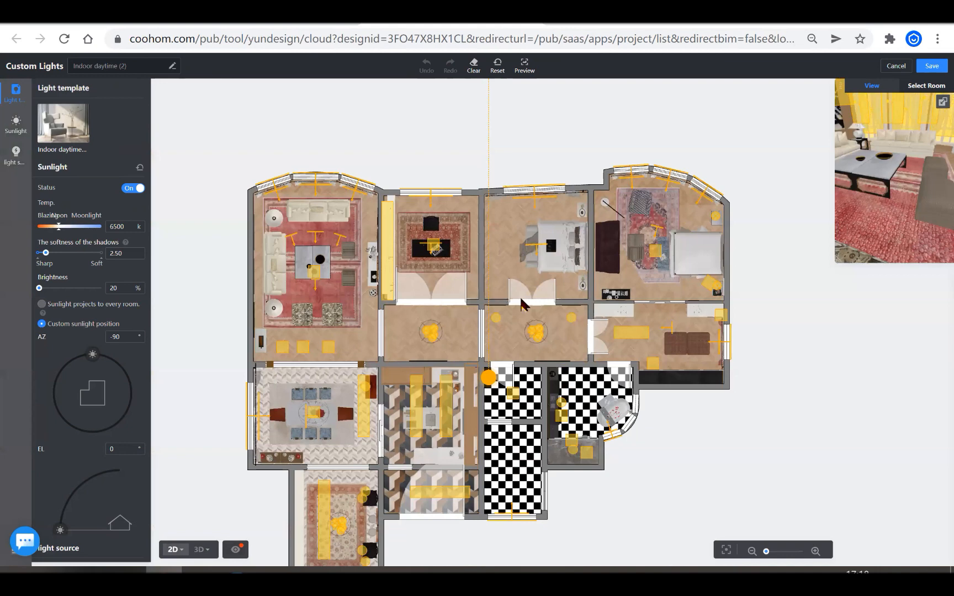
{"action": "scroll", "coordinate": [513, 307], "scroll_direction": "up", "scroll_amount": 1}
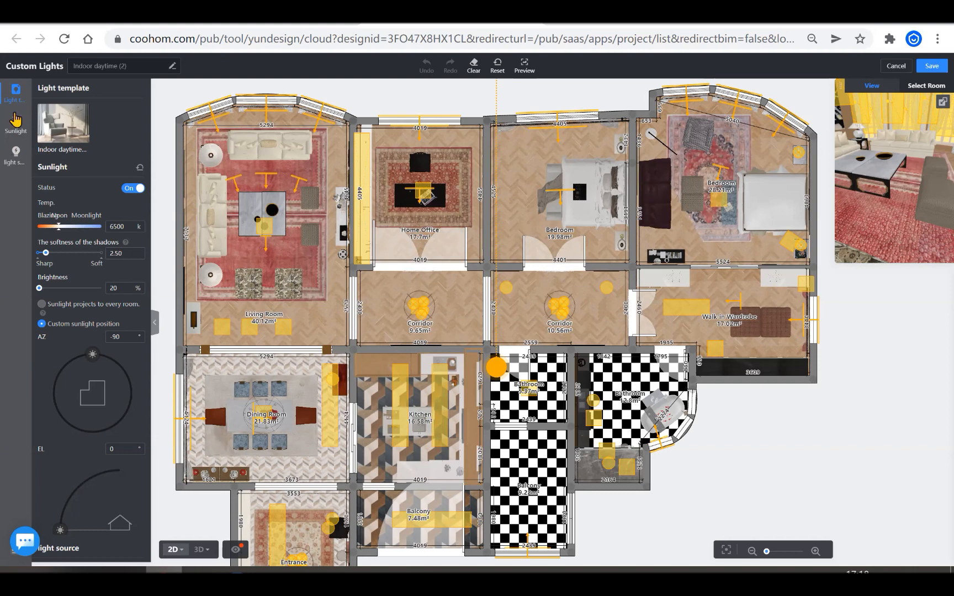
Set the custom sunlight position to an azimuth of 54° and an elevation of 37°.
{"action": "left_click", "coordinate": [27, 139]}
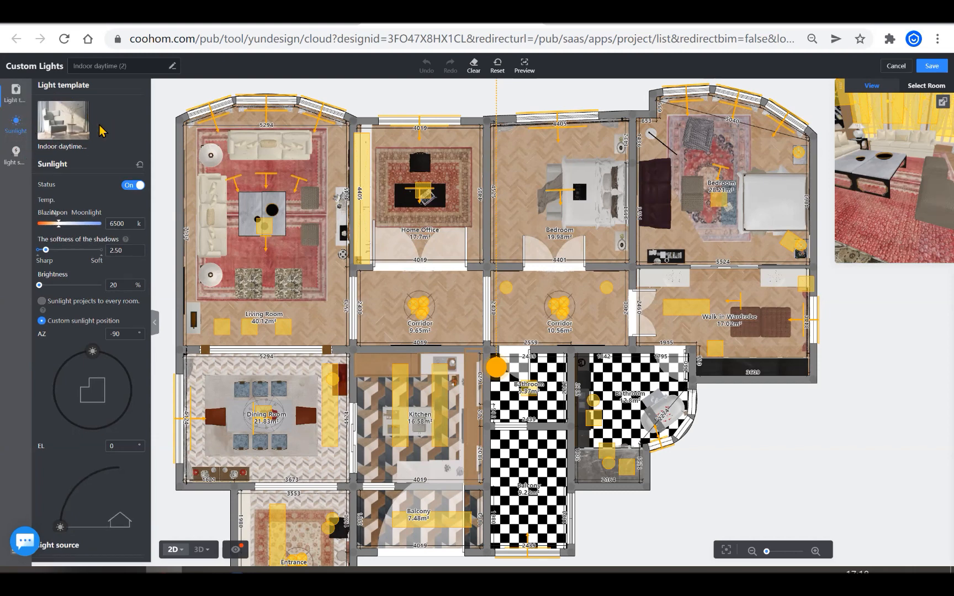
{"action": "scroll", "coordinate": [88, 150], "scroll_direction": "down", "scroll_amount": 2}
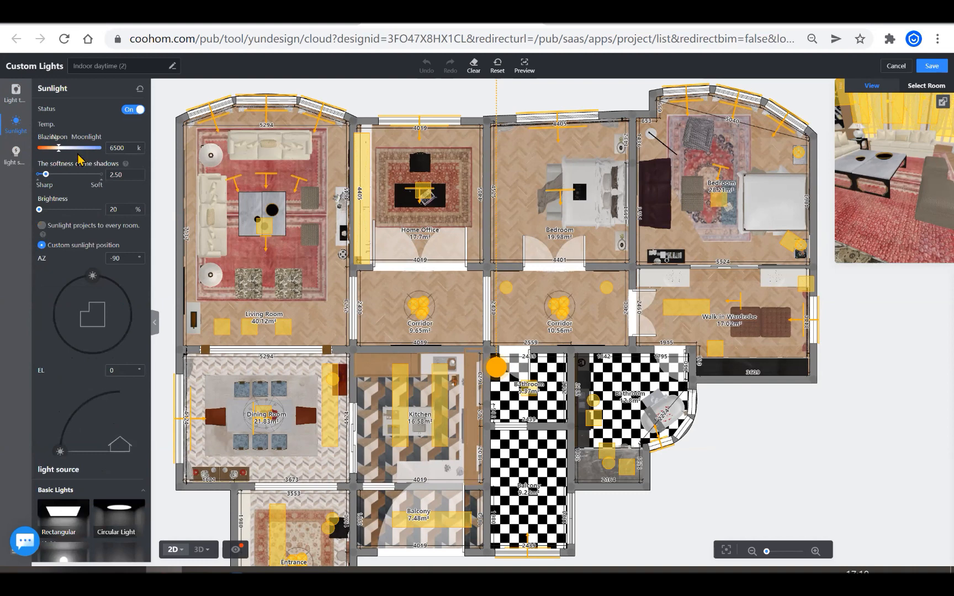
{"action": "left_click", "coordinate": [96, 284]}
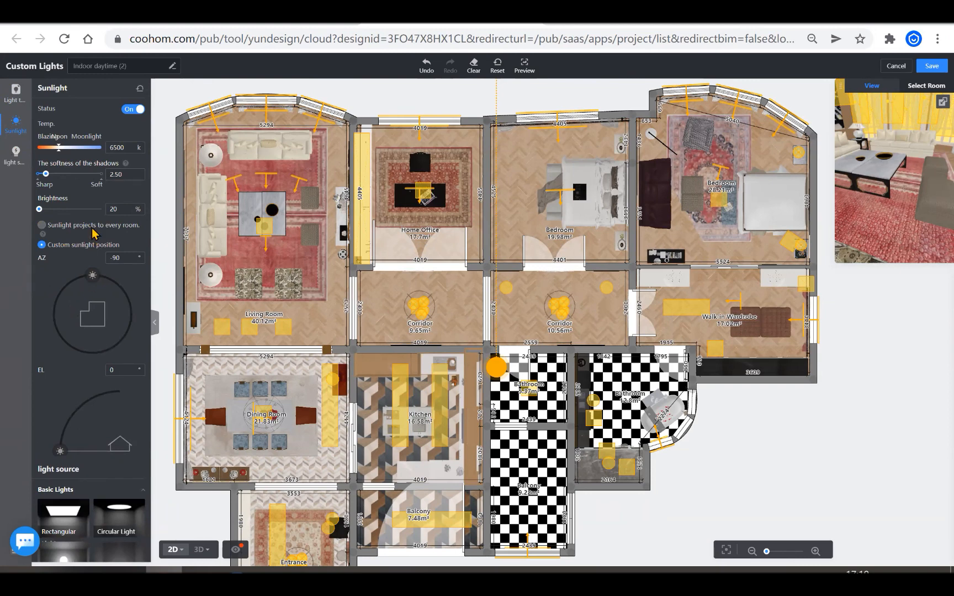
{"action": "scroll", "coordinate": [107, 264], "scroll_direction": "down", "scroll_amount": 2}
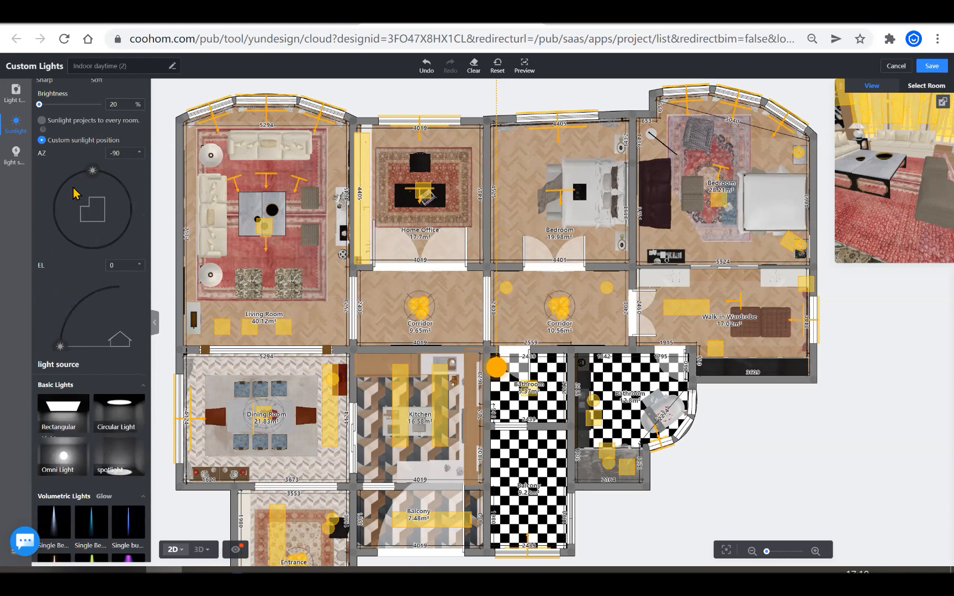
{"action": "scroll", "coordinate": [83, 221], "scroll_direction": "down", "scroll_amount": 1}
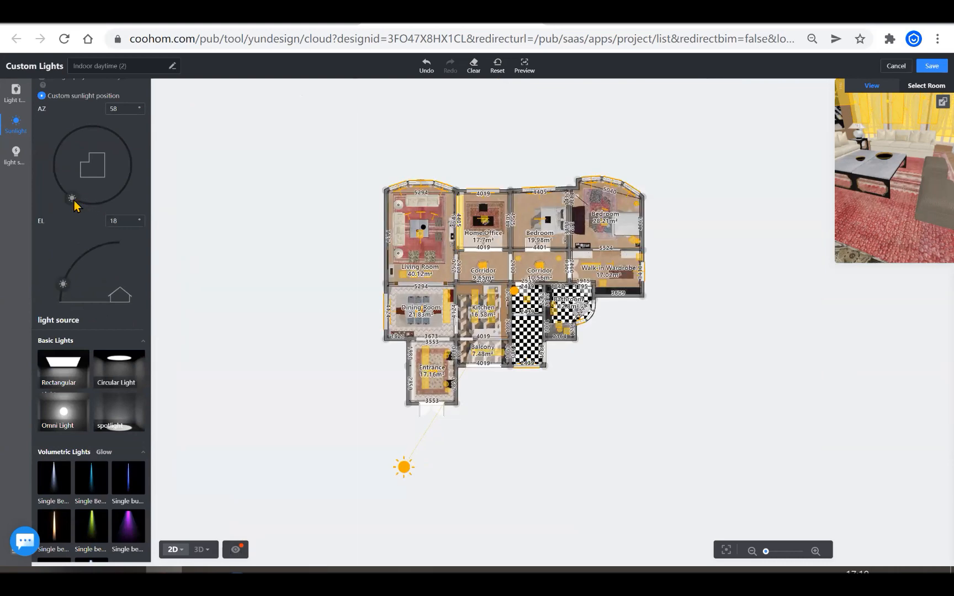
{"action": "left_click_drag", "start_coordinate": [404, 467], "coordinate": [379, 473]}
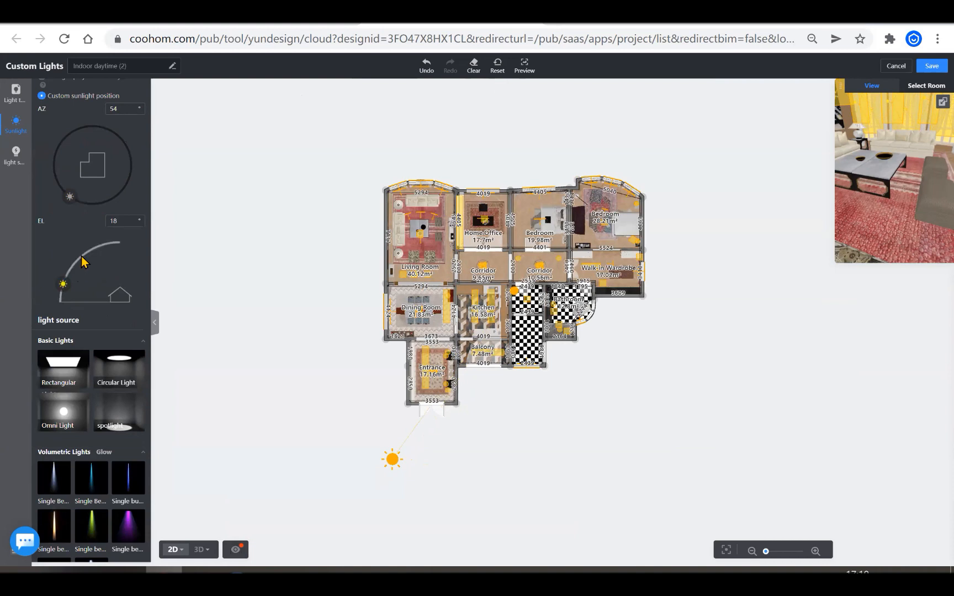
{"action": "left_click", "coordinate": [76, 264]}
Review the sunlight settings and look through the basic, volumetric and IES light sources.
{"action": "scroll", "coordinate": [109, 345], "scroll_direction": "up", "scroll_amount": 1}
{"action": "left_click", "coordinate": [91, 340]}
{"action": "scroll", "coordinate": [91, 340], "scroll_direction": "up", "scroll_amount": 3}
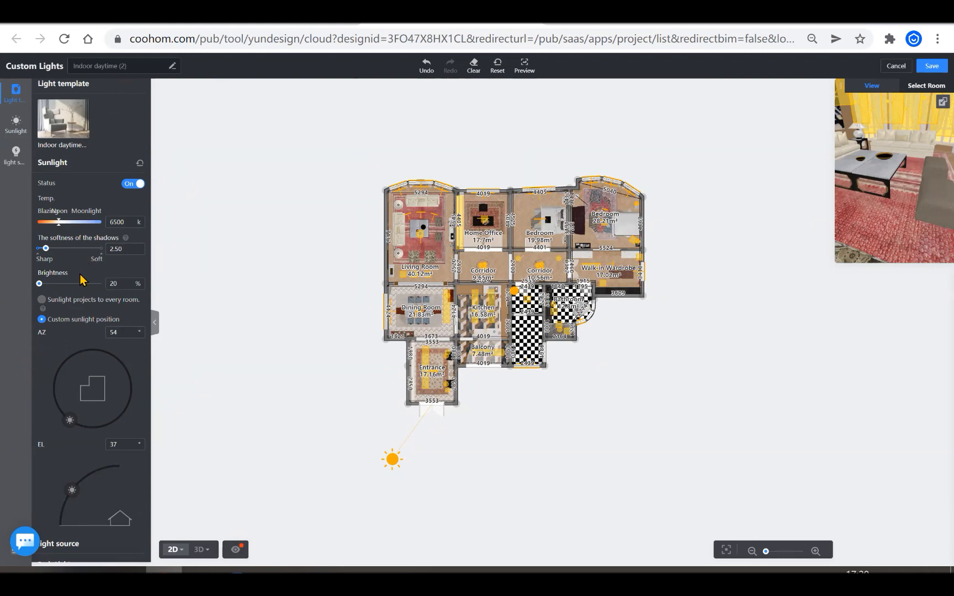
{"action": "scroll", "coordinate": [92, 273], "scroll_direction": "down", "scroll_amount": 5}
{"action": "scroll", "coordinate": [94, 286], "scroll_direction": "up", "scroll_amount": 1}
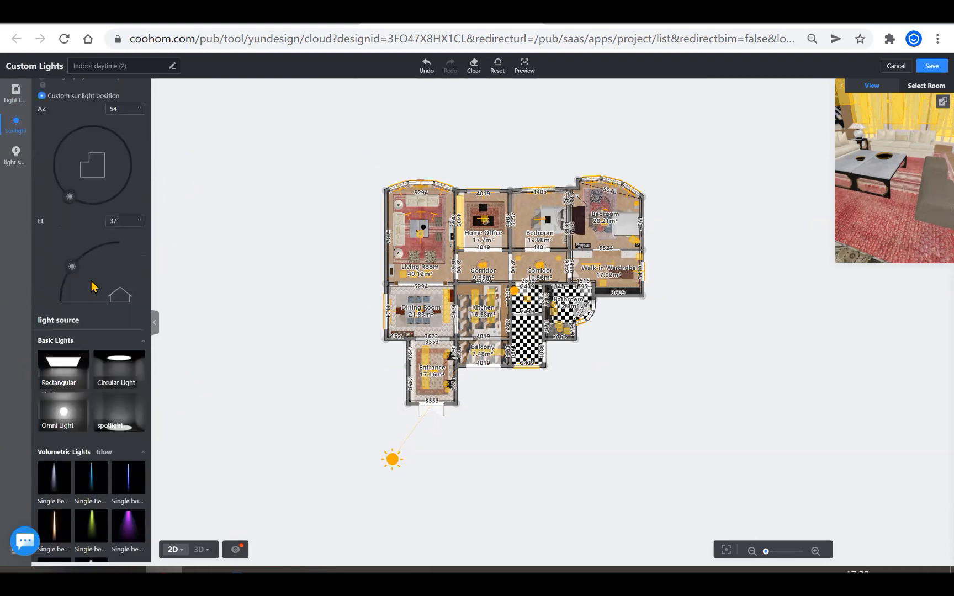
{"action": "scroll", "coordinate": [91, 286], "scroll_direction": "down", "scroll_amount": 3}
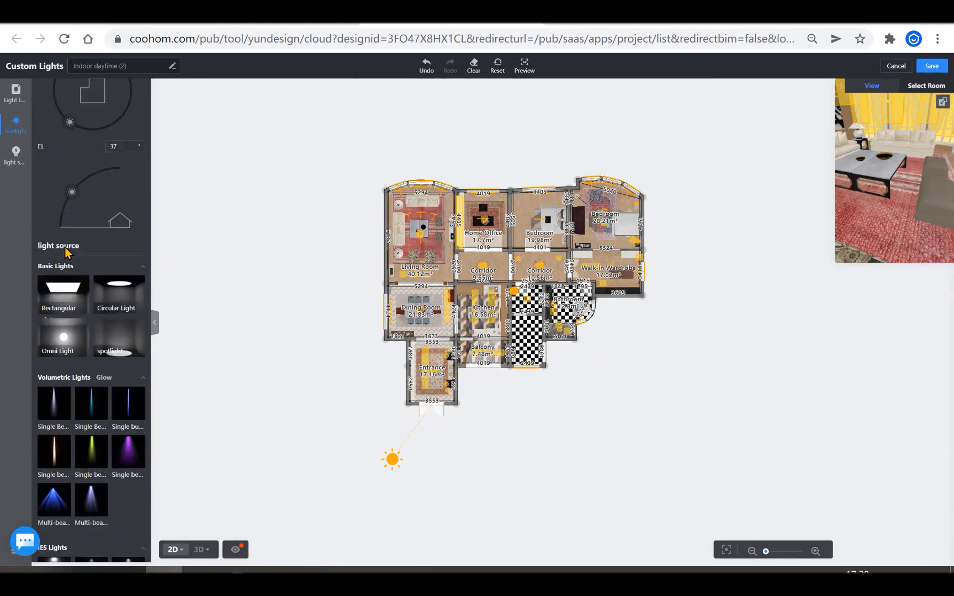
{"action": "scroll", "coordinate": [88, 271], "scroll_direction": "down", "scroll_amount": 3}
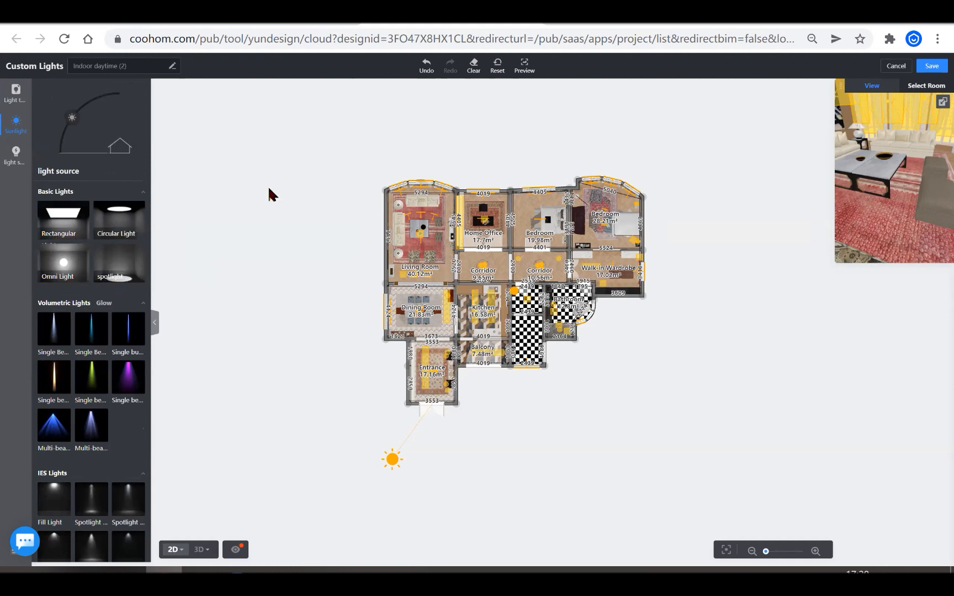
Place a rectangular light over the patterned armchairs in the living room and show it in the 3D view.
{"action": "left_click", "coordinate": [67, 226]}
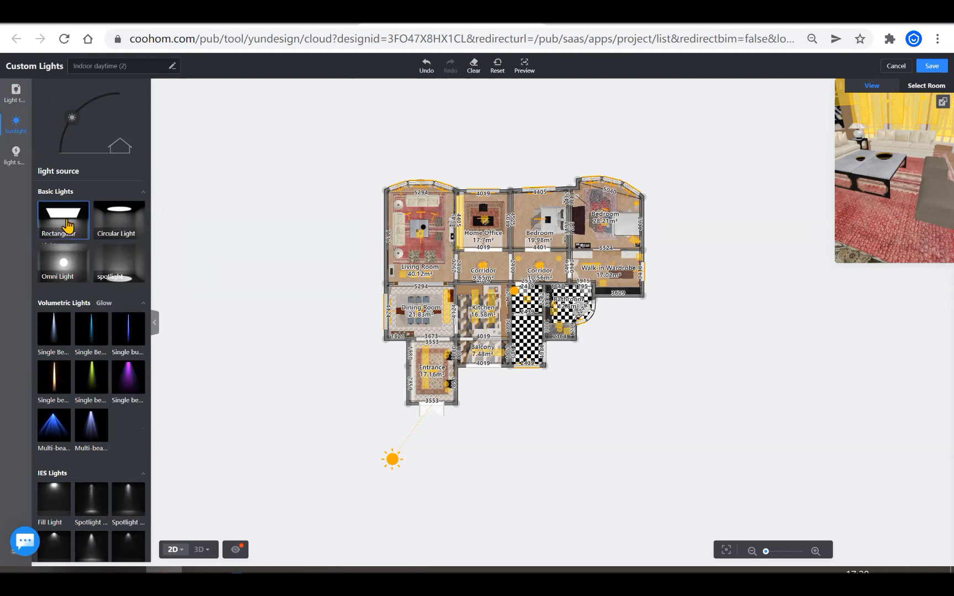
{"action": "left_click", "coordinate": [65, 221]}
{"action": "left_click", "coordinate": [71, 228]}
{"action": "left_click", "coordinate": [66, 226]}
{"action": "scroll", "coordinate": [442, 231], "scroll_direction": "up", "scroll_amount": 2}
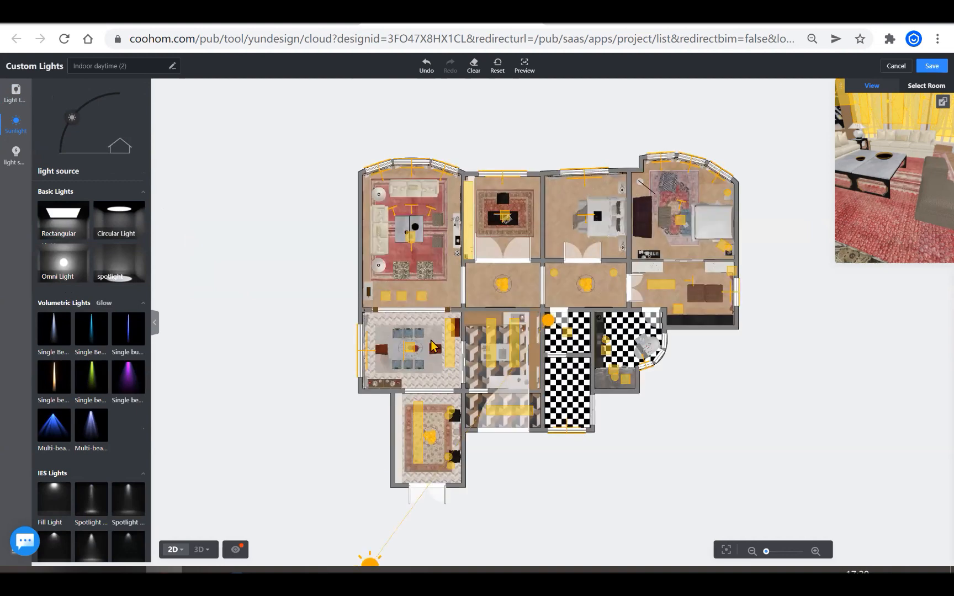
{"action": "scroll", "coordinate": [418, 350], "scroll_direction": "up", "scroll_amount": 3}
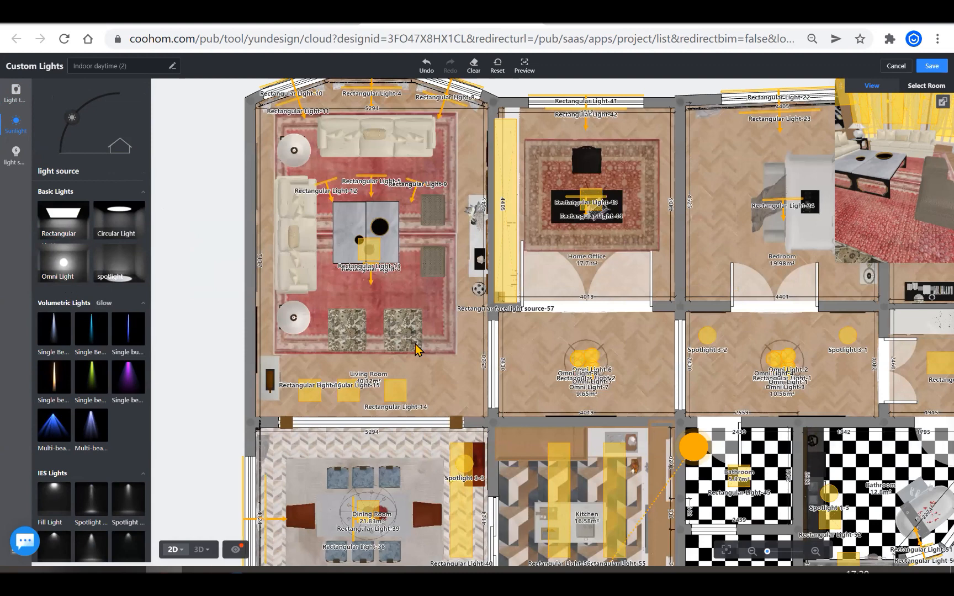
{"action": "scroll", "coordinate": [259, 351], "scroll_direction": "down", "scroll_amount": 3}
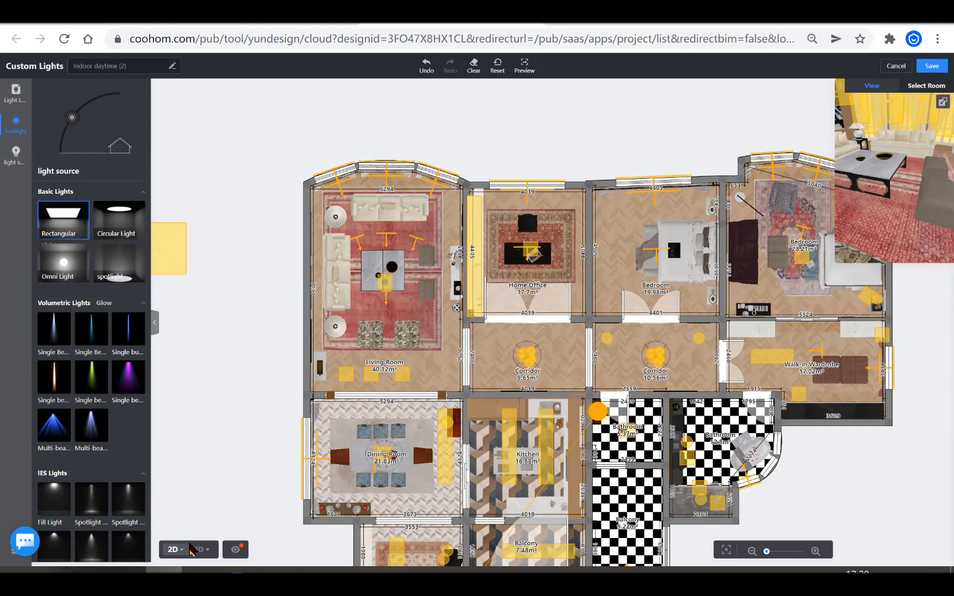
{"action": "left_click", "coordinate": [416, 331]}
{"action": "scroll", "coordinate": [420, 353], "scroll_direction": "up", "scroll_amount": 3}
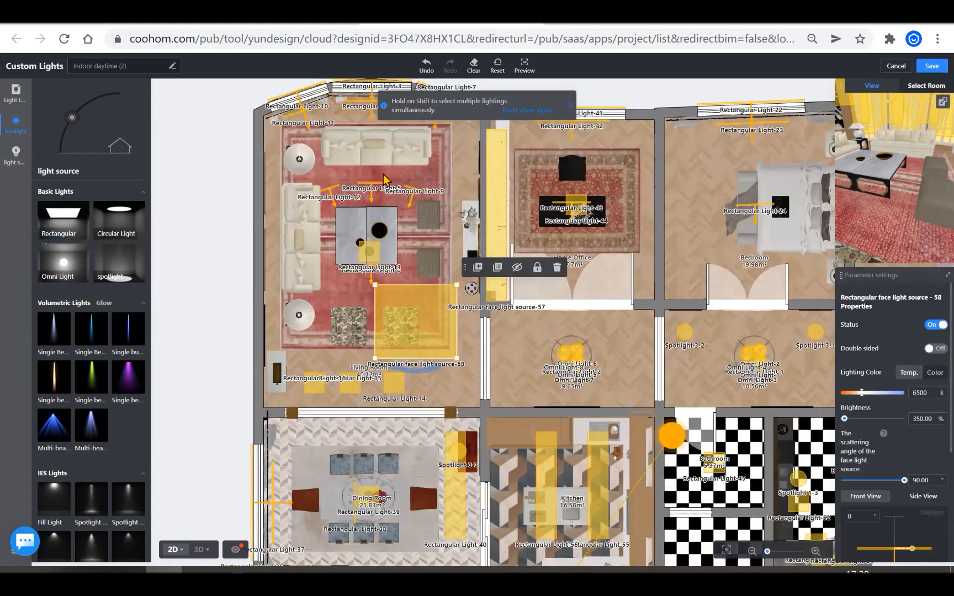
{"action": "key", "text": "3"}
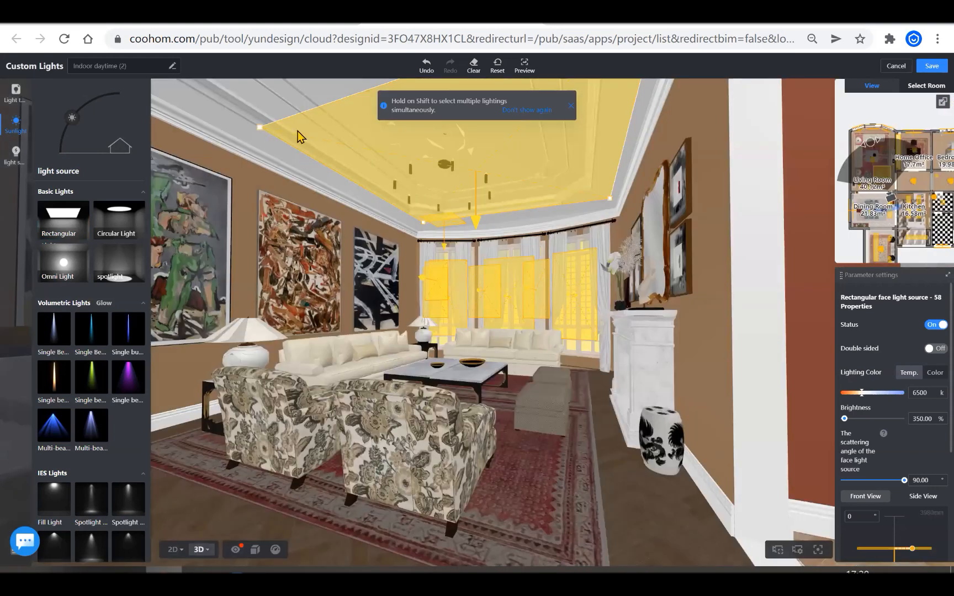
Delete the large rectangular light below the living room ceiling and return to the 2D floor plan.
{"action": "left_click", "coordinate": [618, 173]}
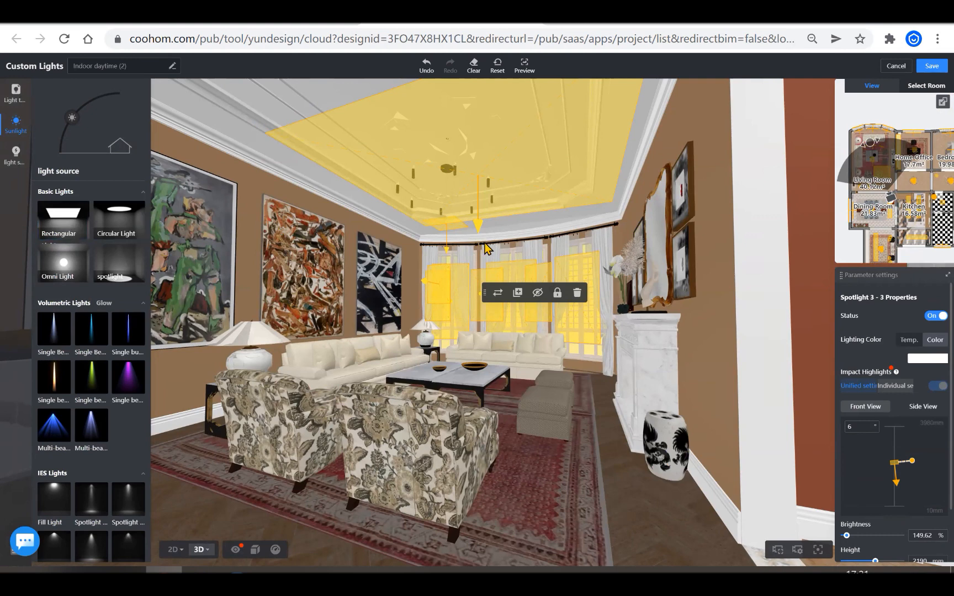
{"action": "left_click", "coordinate": [551, 190]}
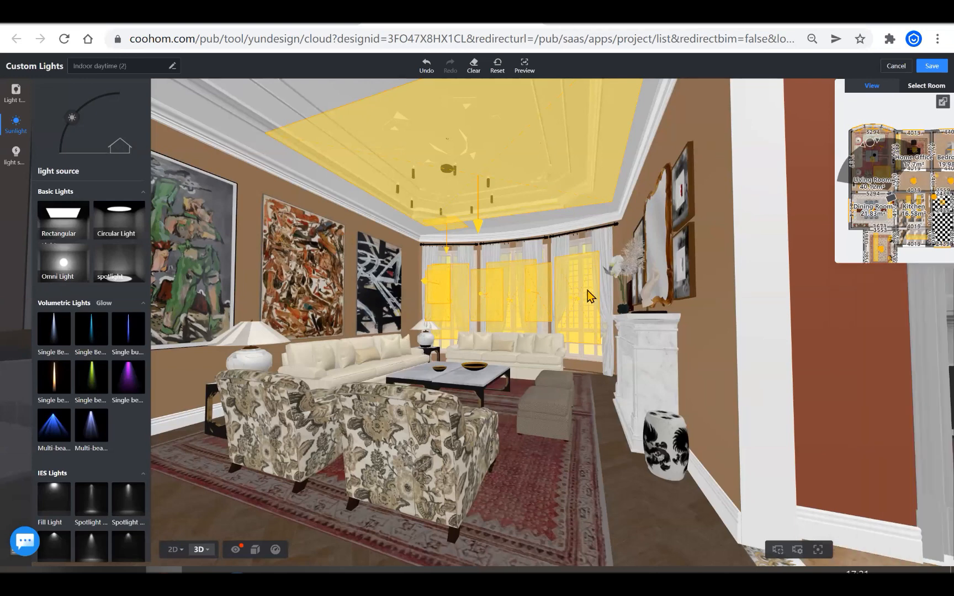
{"action": "left_click", "coordinate": [555, 186]}
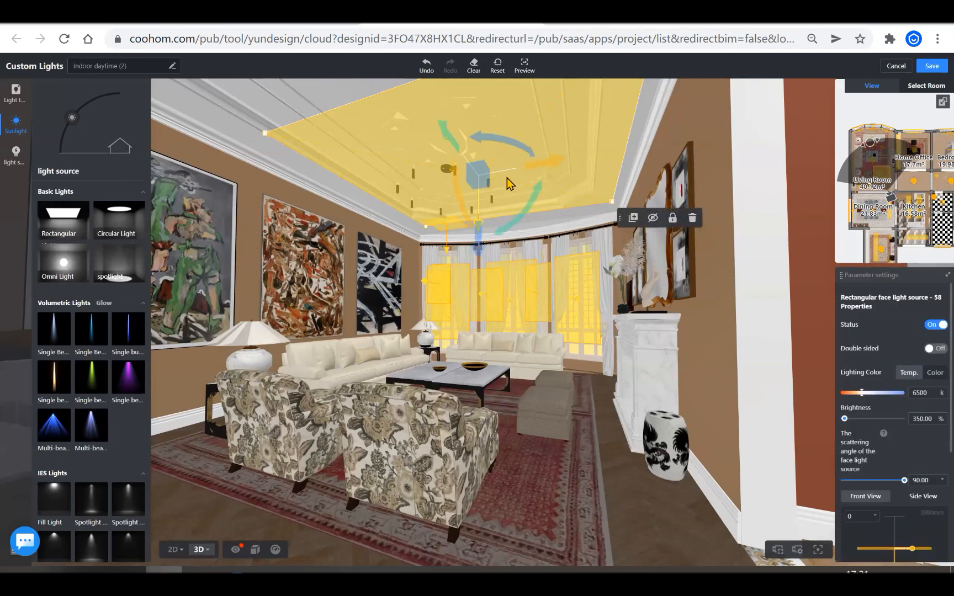
{"action": "left_click", "coordinate": [693, 220]}
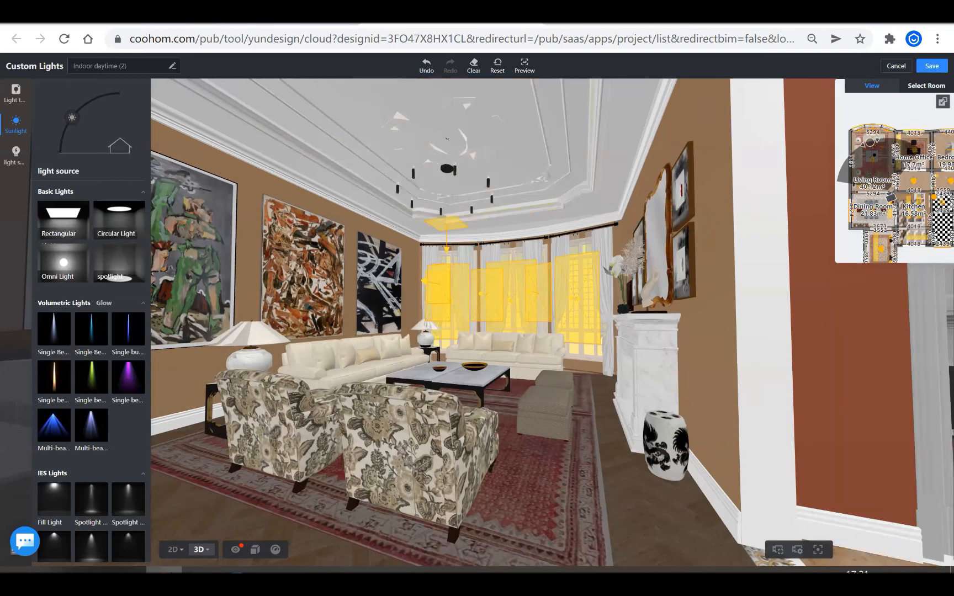
{"action": "left_click", "coordinate": [174, 550]}
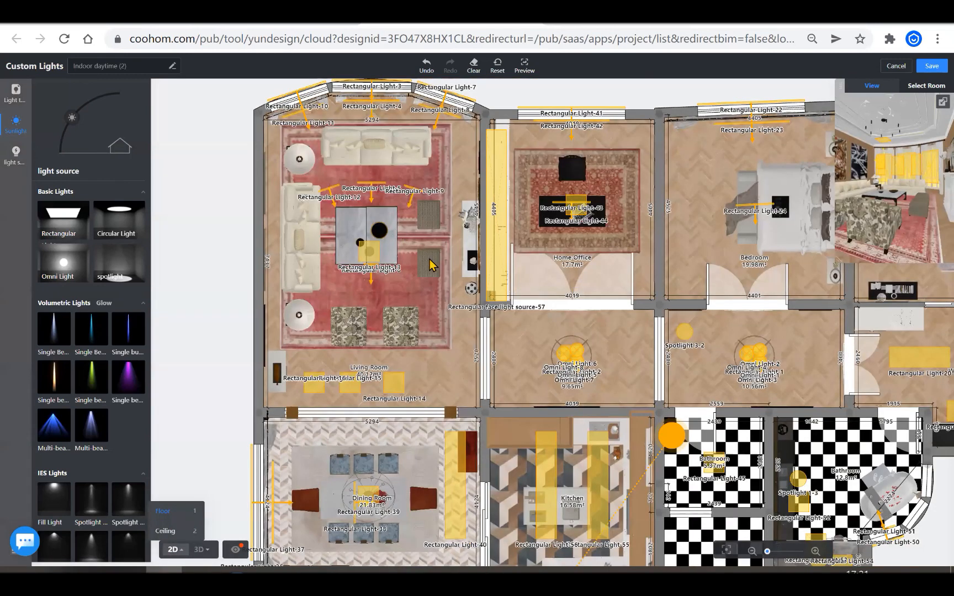
Compare the properties of the outer and inner rectangular lights at the central pane of the living room's bay window.
{"action": "scroll", "coordinate": [433, 265], "scroll_direction": "down", "scroll_amount": 2}
{"action": "scroll", "coordinate": [452, 270], "scroll_direction": "up", "scroll_amount": 3}
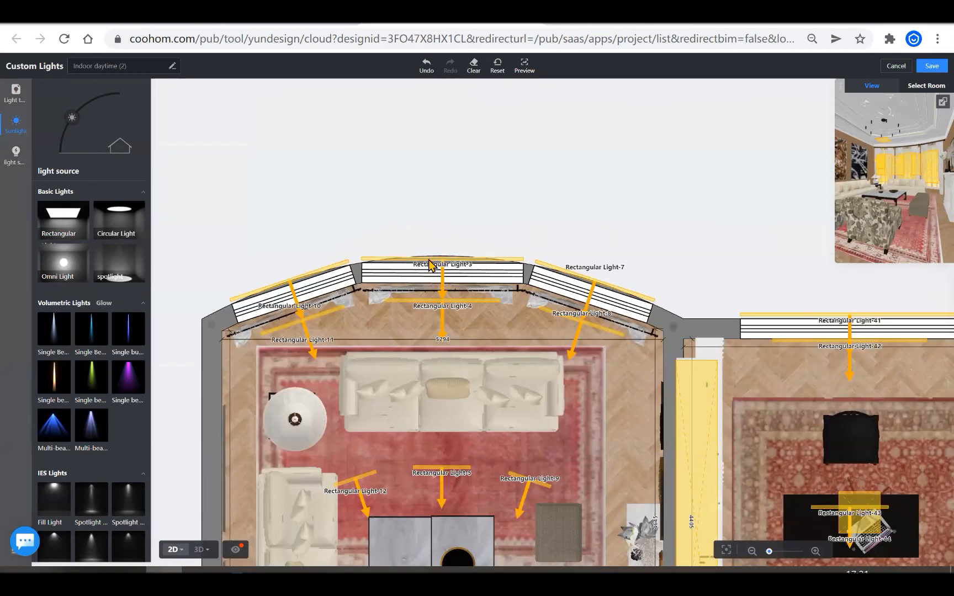
{"action": "left_click", "coordinate": [433, 265]}
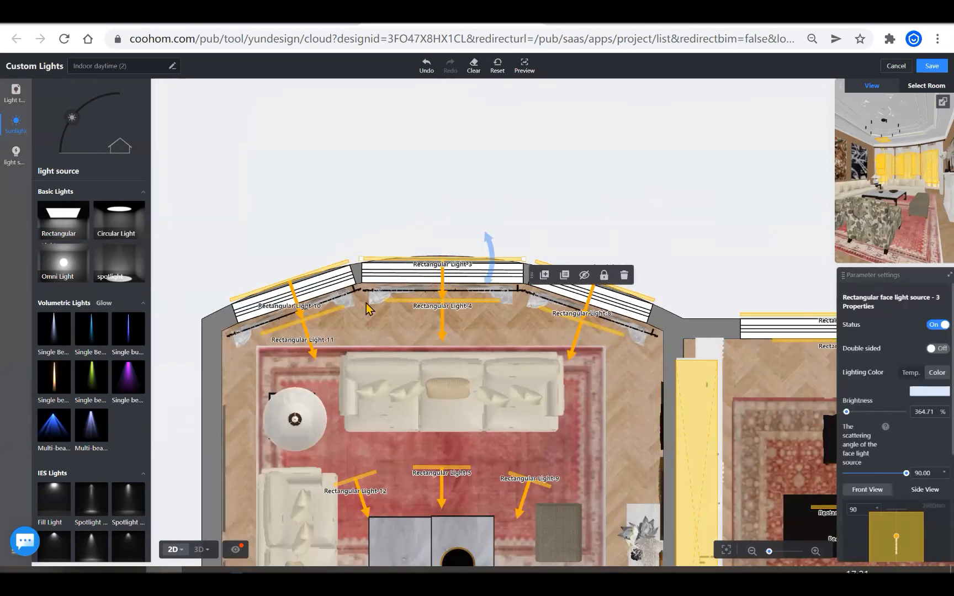
{"action": "left_click", "coordinate": [412, 300]}
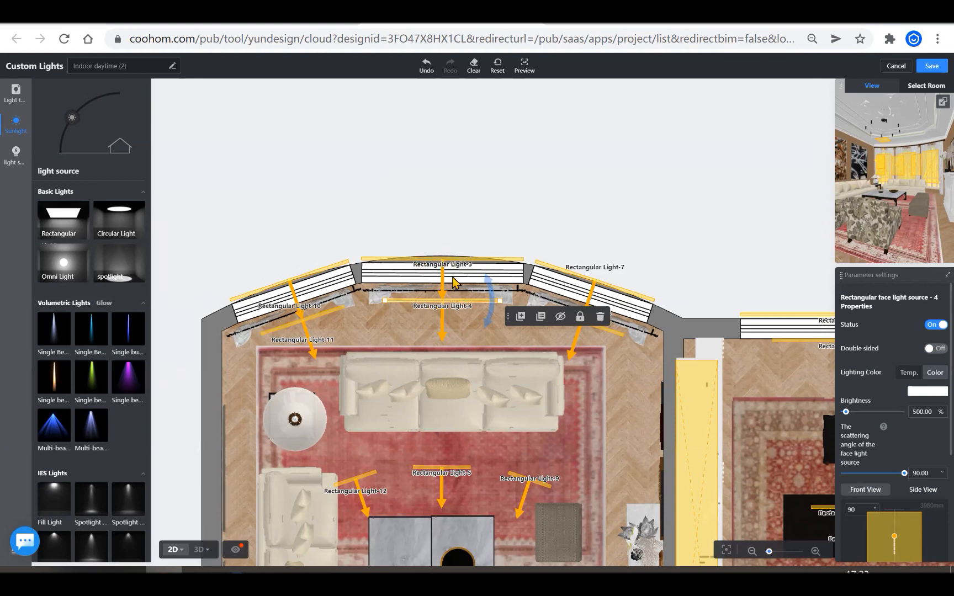
Try the double-sided option on the outer rectangular light at the bay window's central pane and switch it back off.
{"action": "left_click", "coordinate": [472, 265]}
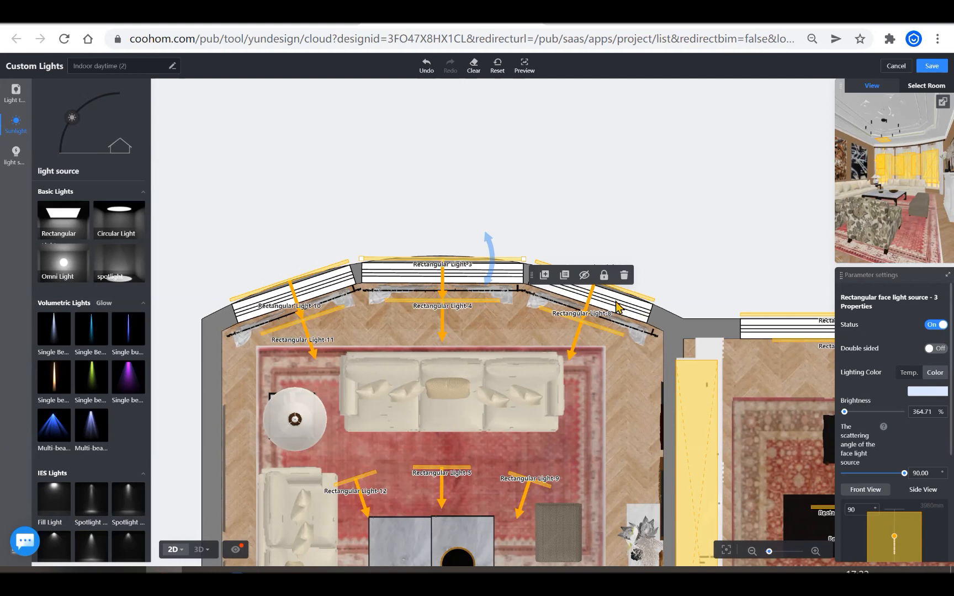
{"action": "left_click", "coordinate": [936, 348]}
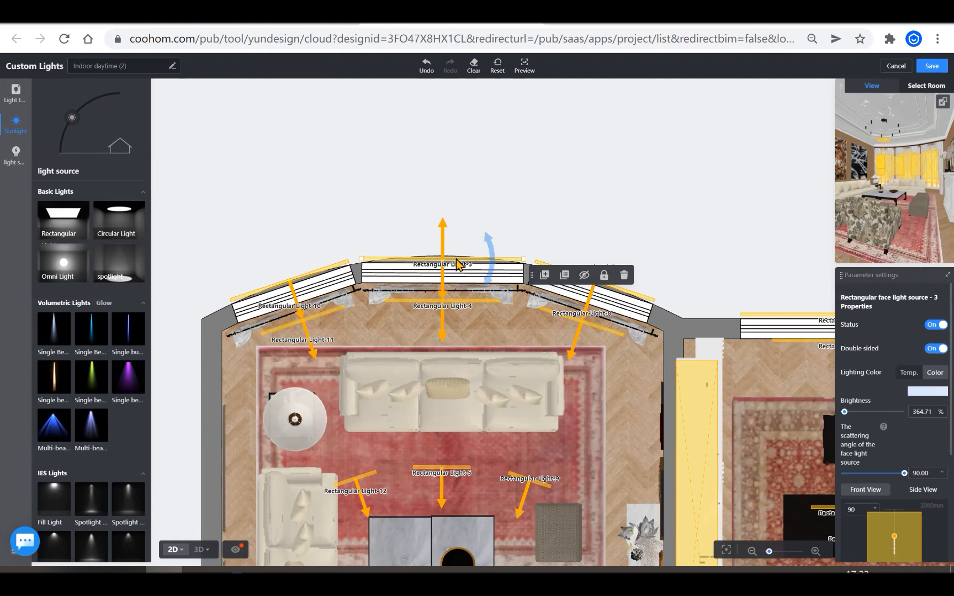
{"action": "left_click", "coordinate": [936, 348]}
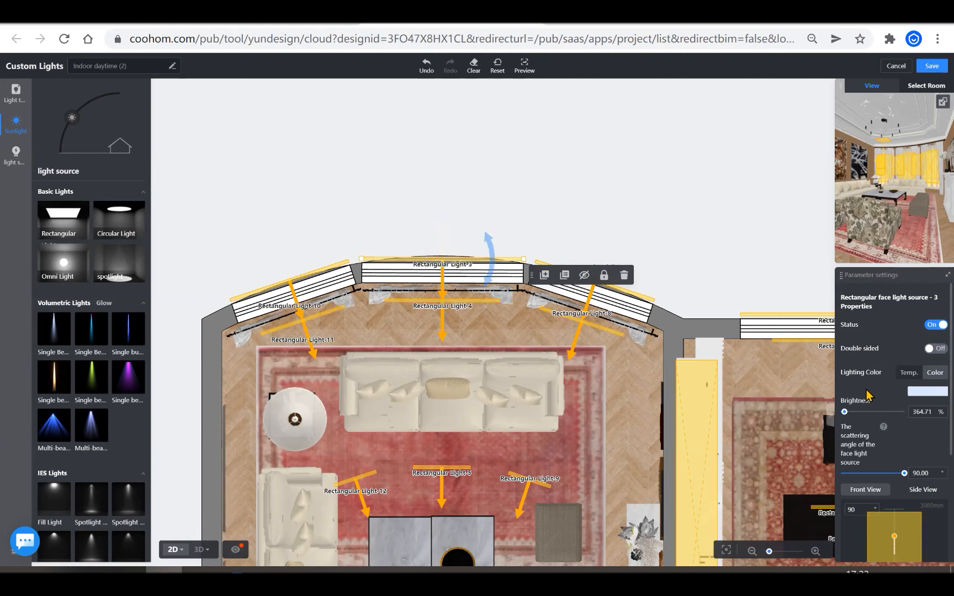
Check the lighting colour of the outer central bay window light in its colour picker and deselect the light.
{"action": "left_click", "coordinate": [923, 393]}
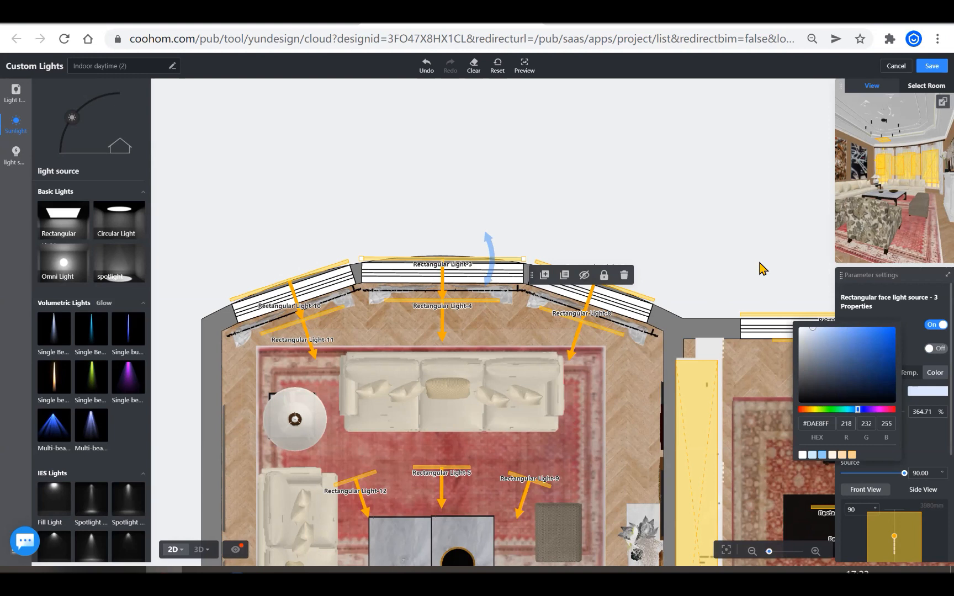
{"action": "left_click", "coordinate": [812, 333]}
{"action": "left_click", "coordinate": [773, 282]}
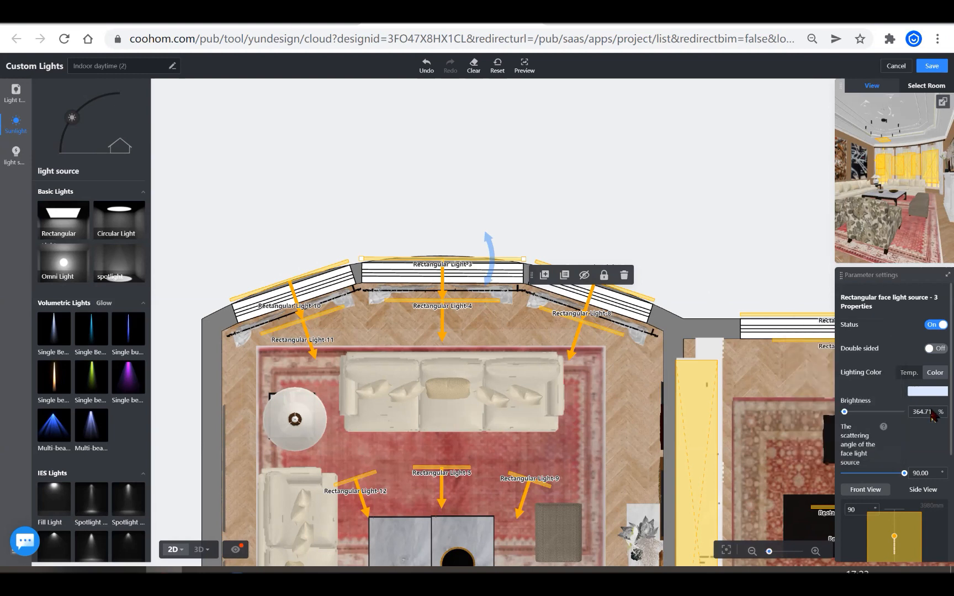
{"action": "left_click", "coordinate": [779, 291]}
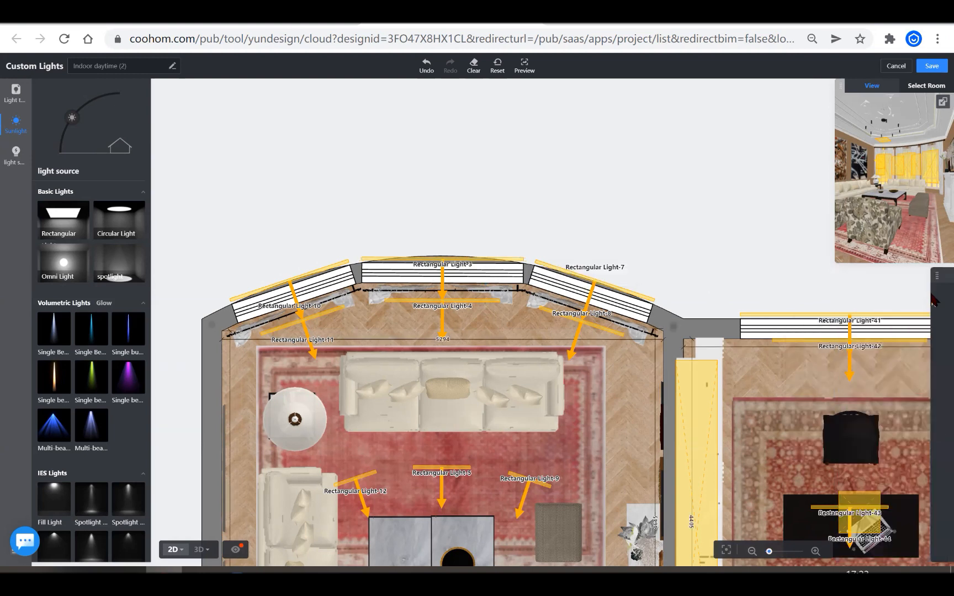
Review the outer central bay window light's brightness, scattering angle, height, length and width settings, and deselect the light.
{"action": "left_click", "coordinate": [486, 266]}
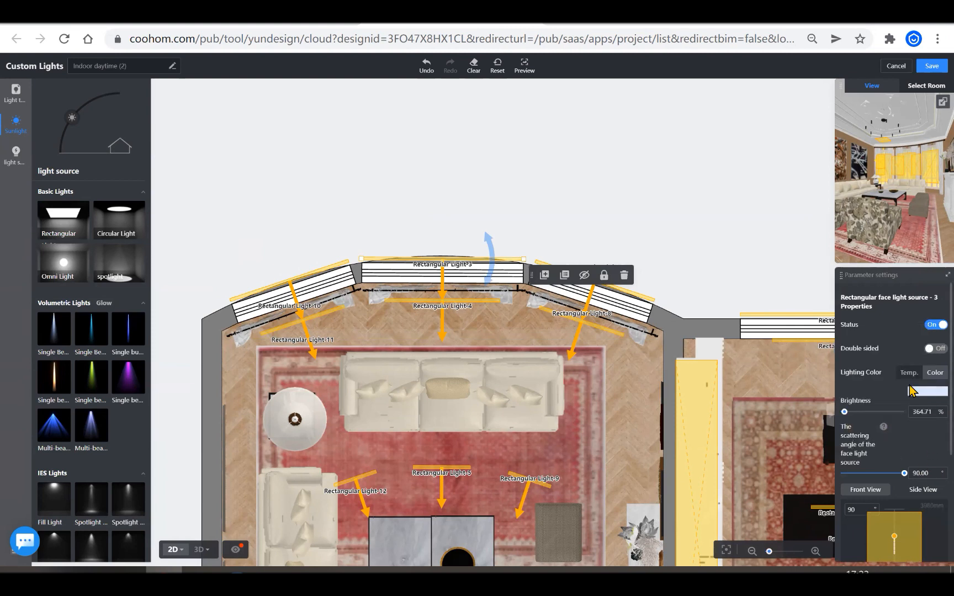
{"action": "scroll", "coordinate": [892, 501], "scroll_direction": "down", "scroll_amount": 2}
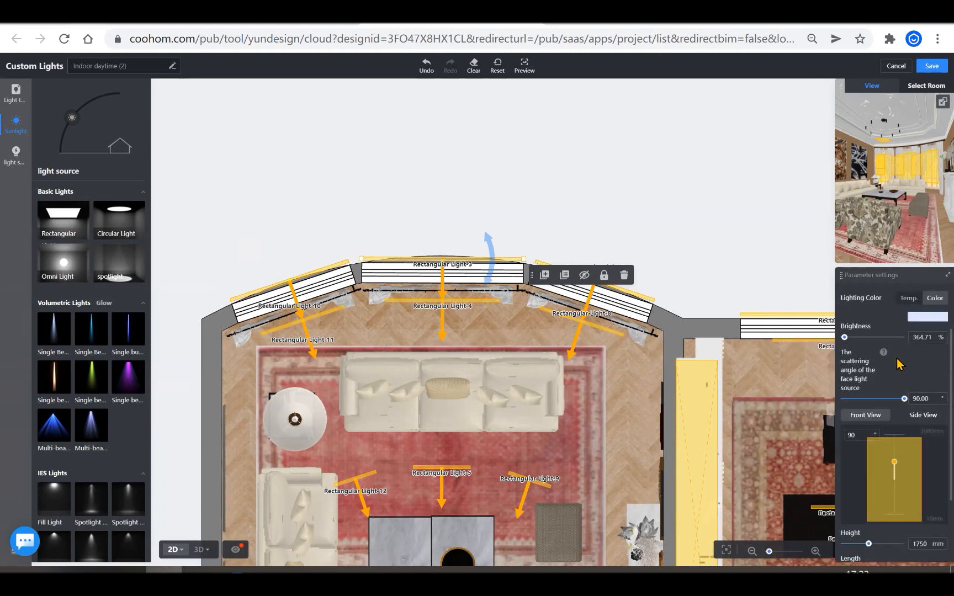
{"action": "scroll", "coordinate": [900, 380], "scroll_direction": "down", "scroll_amount": 2}
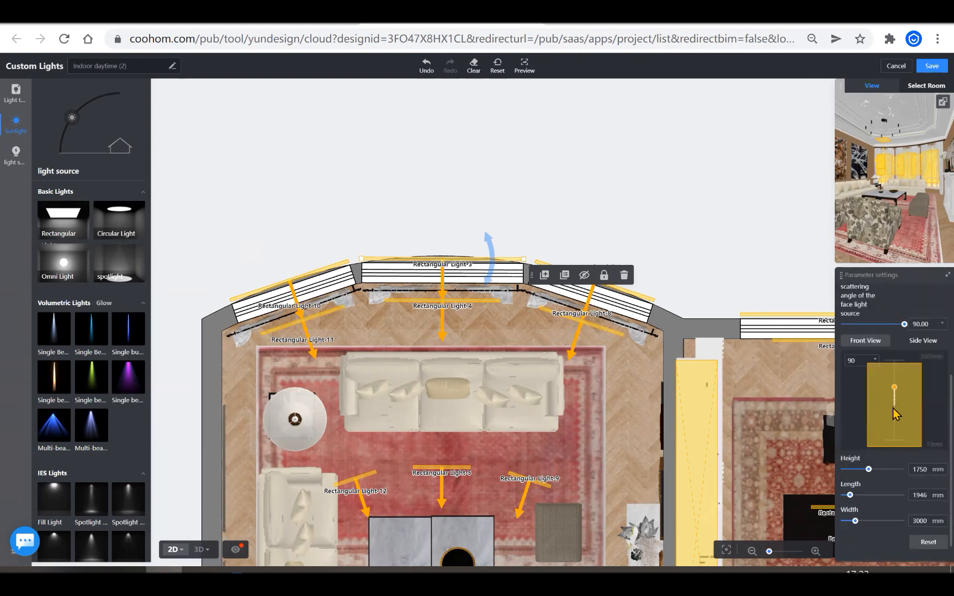
{"action": "scroll", "coordinate": [894, 419], "scroll_direction": "down", "scroll_amount": 1}
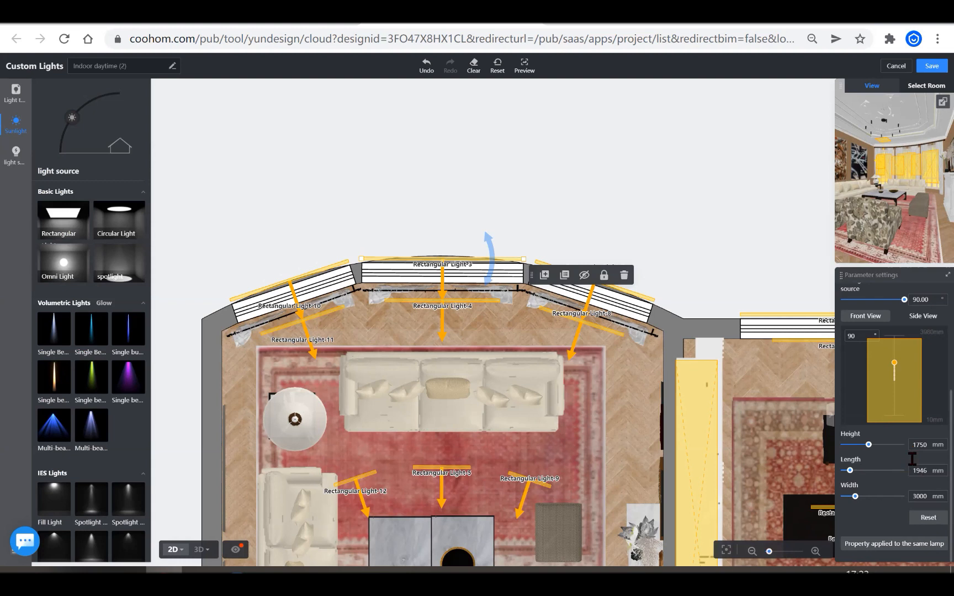
{"action": "left_click", "coordinate": [633, 189]}
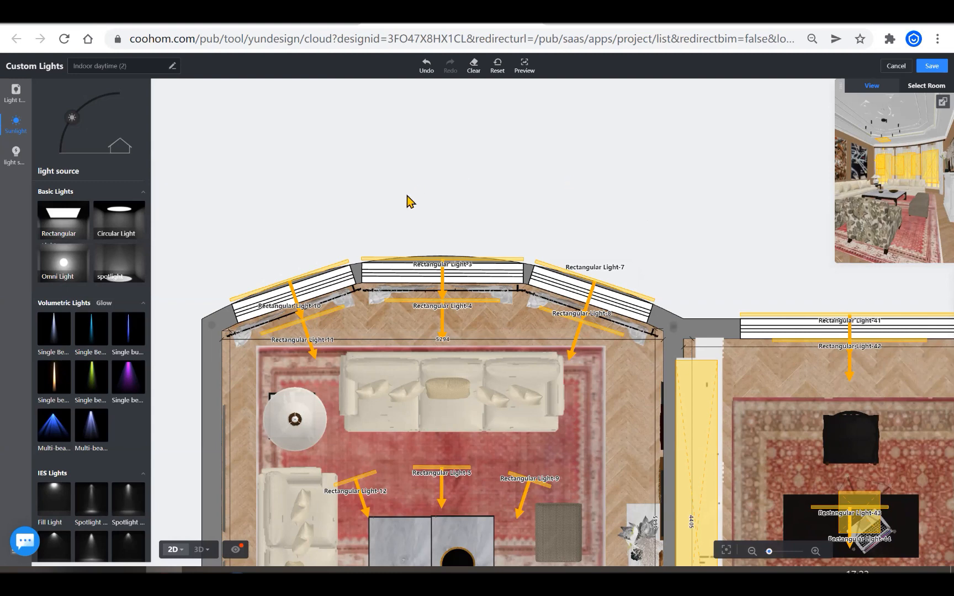
Select the outer rectangular lights along the living room's bay window together to show their shared properties.
{"action": "scroll", "coordinate": [411, 196], "scroll_direction": "down", "scroll_amount": 2}
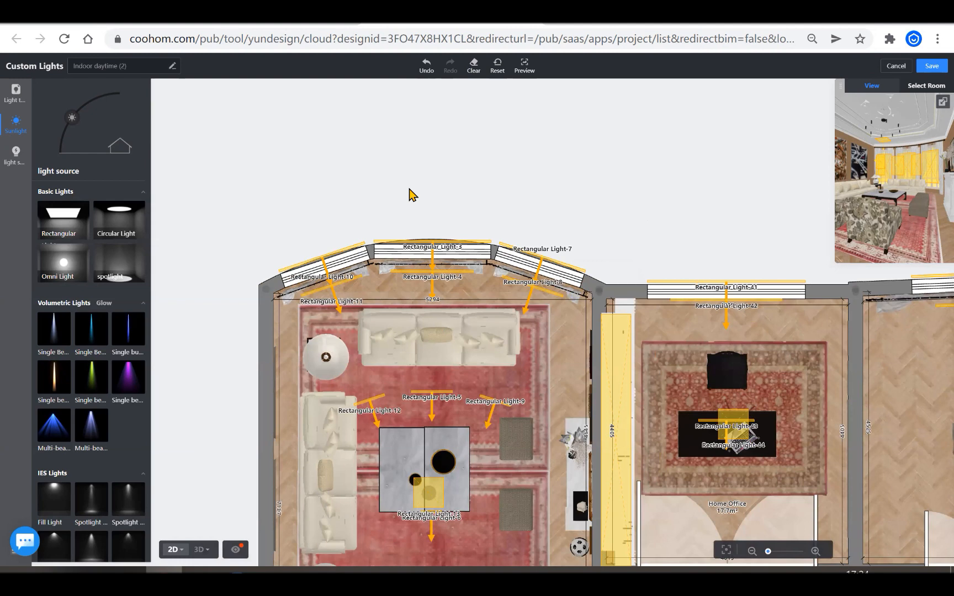
{"action": "scroll", "coordinate": [424, 180], "scroll_direction": "up", "scroll_amount": 2}
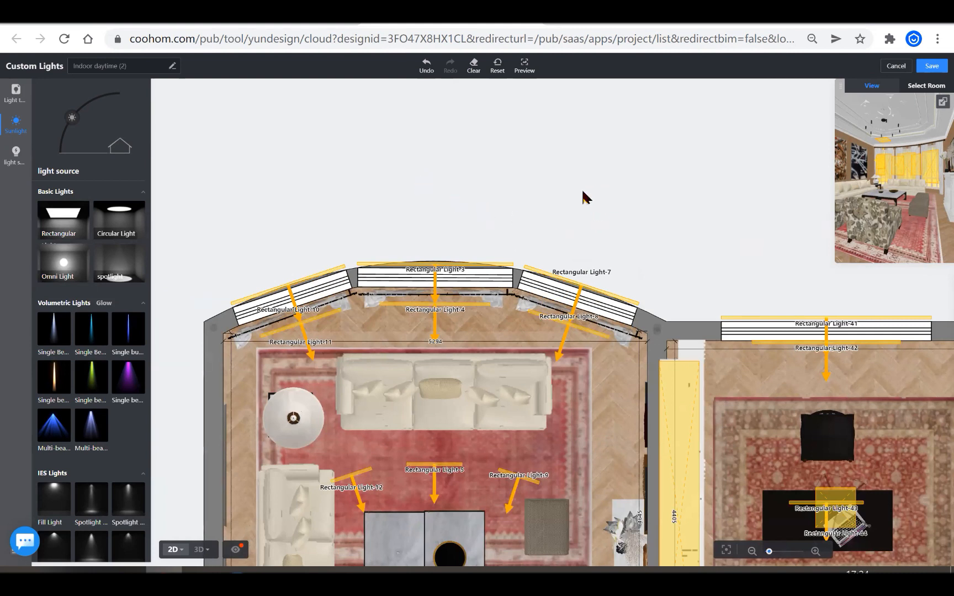
{"action": "left_click_drag", "start_coordinate": [563, 233], "coordinate": [303, 291]}
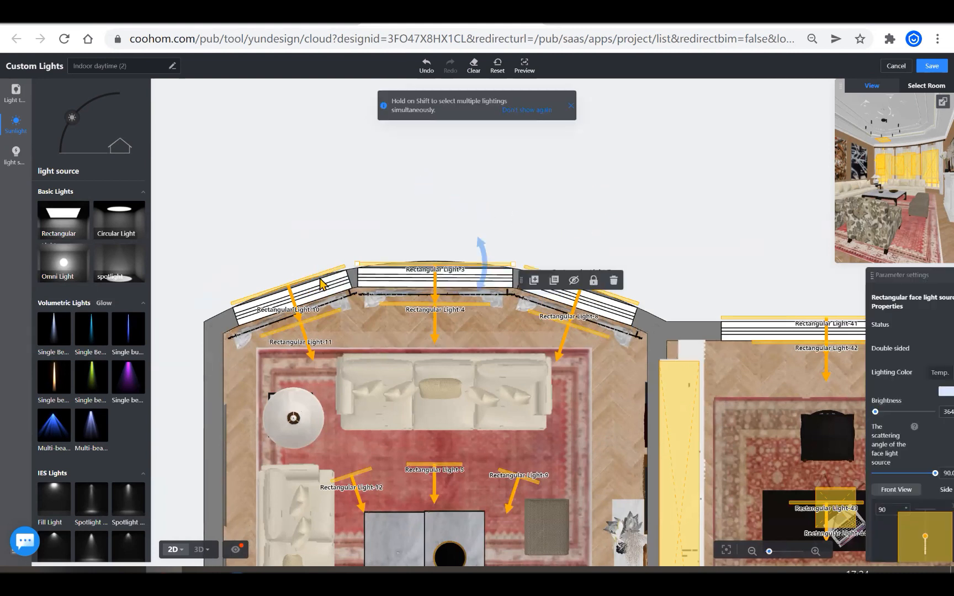
{"action": "left_click_drag", "start_coordinate": [623, 185], "coordinate": [296, 280]}
{"action": "scroll", "coordinate": [366, 123], "scroll_direction": "down", "scroll_amount": 3}
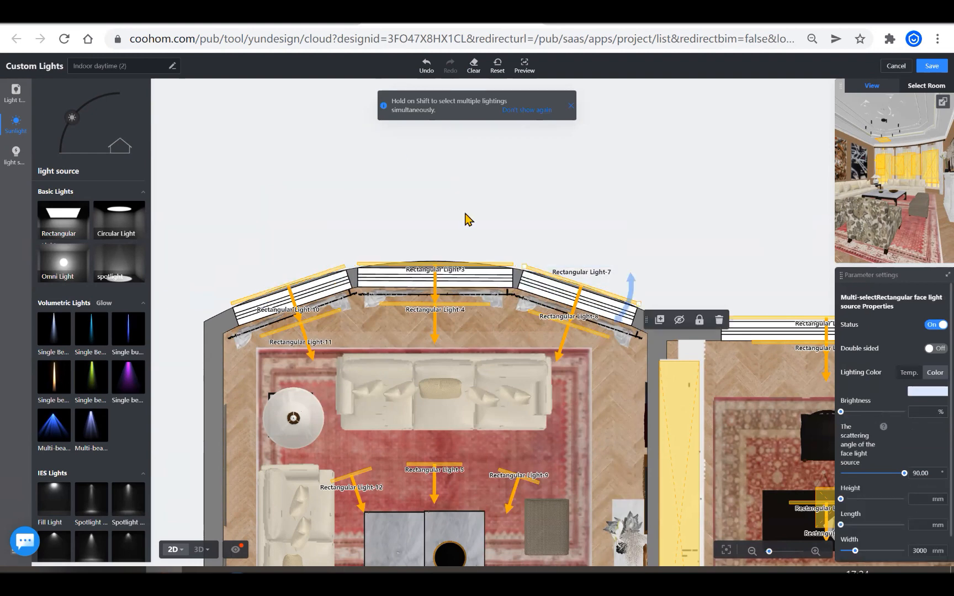
Select the chandelier's light group in the corridor below the home office and choose its rectangular area light option.
{"action": "scroll", "coordinate": [486, 338], "scroll_direction": "down", "scroll_amount": 1}
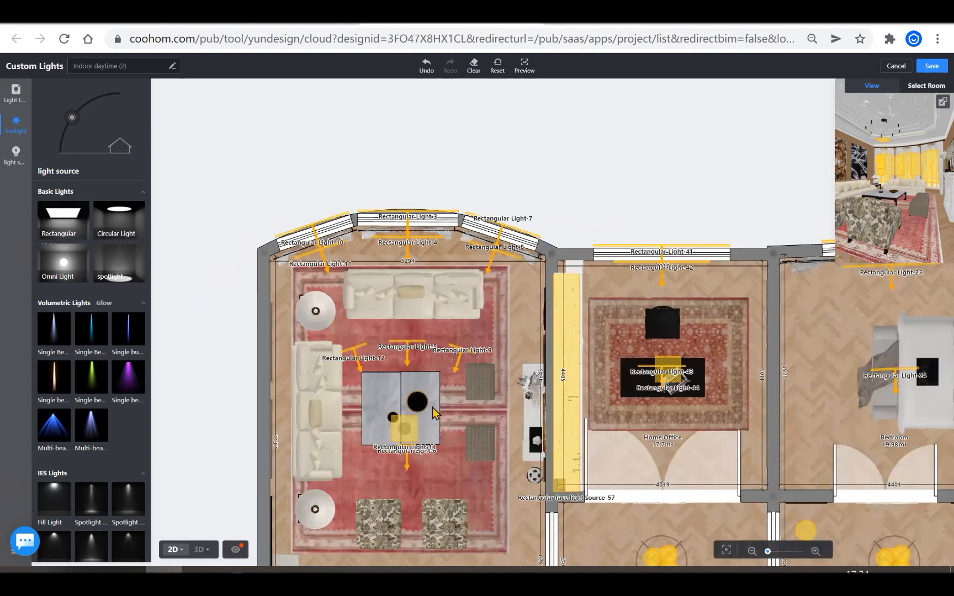
{"action": "scroll", "coordinate": [501, 396], "scroll_direction": "up", "scroll_amount": 2}
{"action": "scroll", "coordinate": [621, 502], "scroll_direction": "down", "scroll_amount": 2}
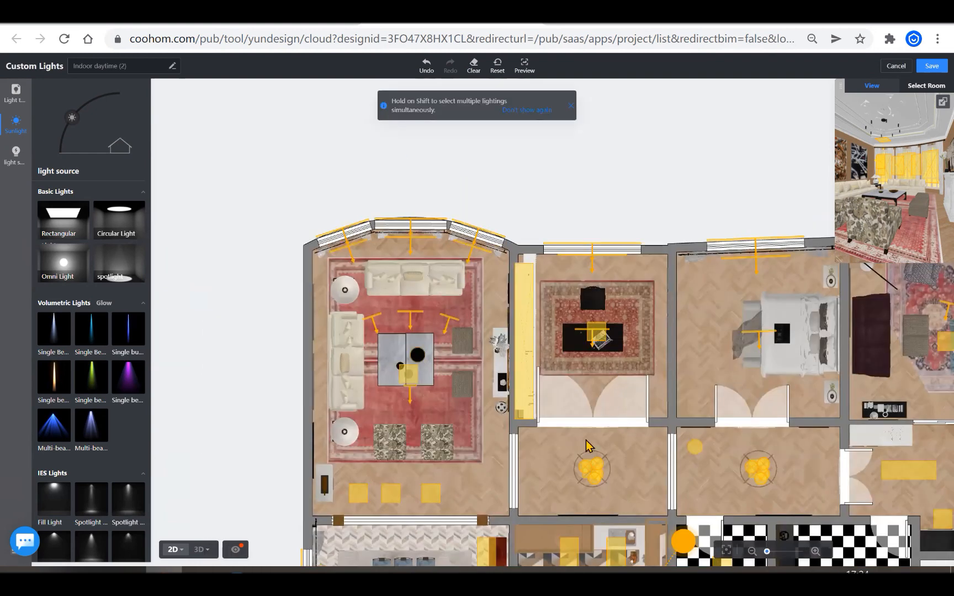
{"action": "scroll", "coordinate": [511, 493], "scroll_direction": "up", "scroll_amount": 2}
{"action": "left_click", "coordinate": [577, 479]}
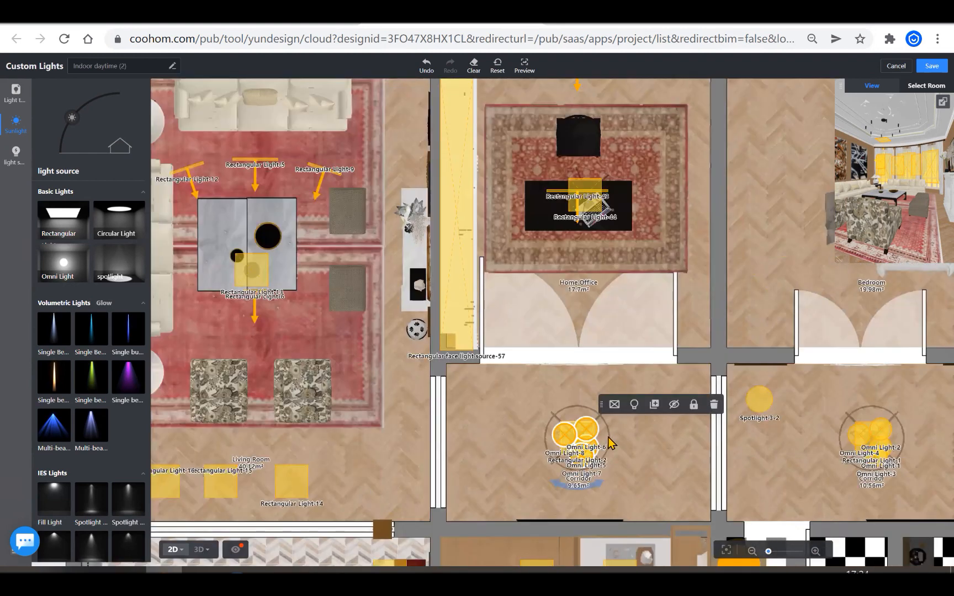
{"action": "scroll", "coordinate": [521, 444], "scroll_direction": "down", "scroll_amount": 1}
{"action": "scroll", "coordinate": [586, 441], "scroll_direction": "down", "scroll_amount": 1}
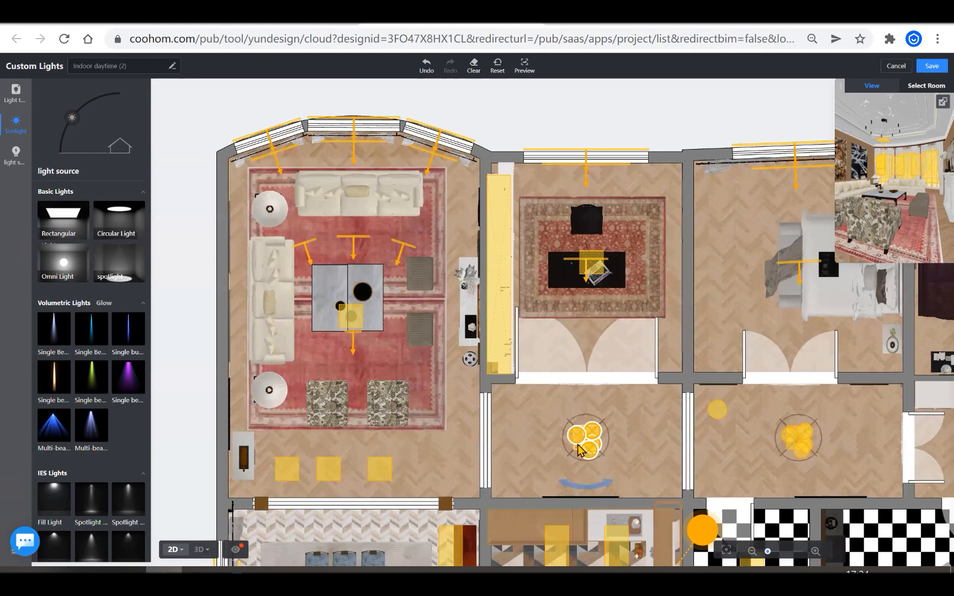
{"action": "scroll", "coordinate": [573, 445], "scroll_direction": "down", "scroll_amount": 1}
{"action": "scroll", "coordinate": [574, 428], "scroll_direction": "up", "scroll_amount": 2}
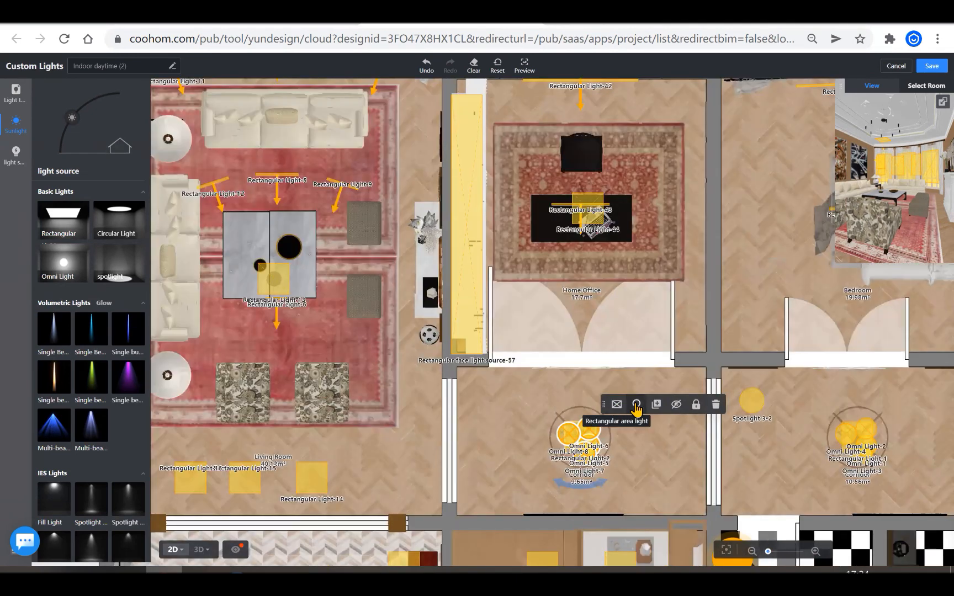
{"action": "left_click", "coordinate": [636, 408]}
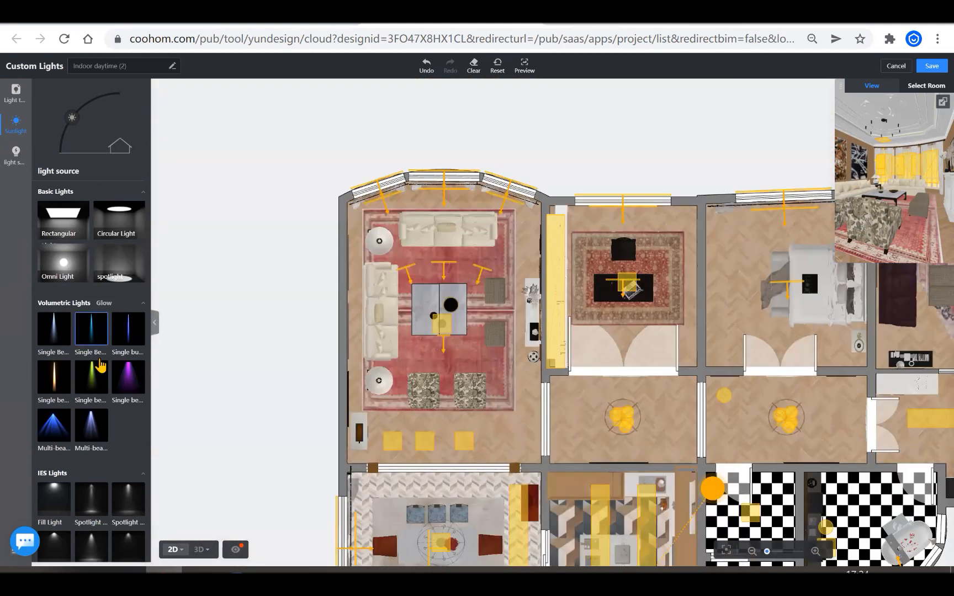
Examine the basic light types and the lights placed in the corridors, bathrooms and entrance, including the entrance chandelier's omni lights.
{"action": "scroll", "coordinate": [100, 366], "scroll_direction": "up", "scroll_amount": 2}
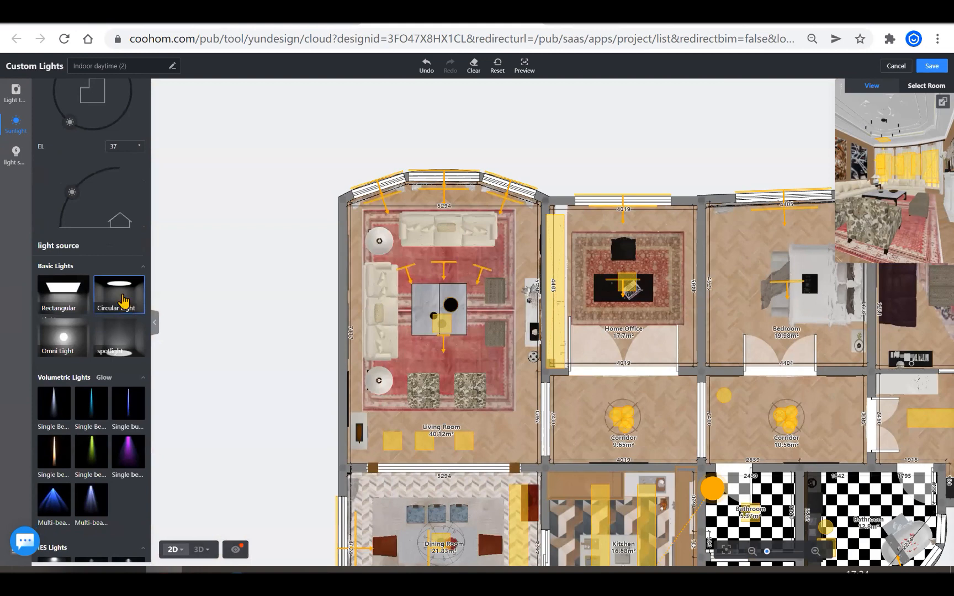
{"action": "left_click", "coordinate": [70, 349]}
{"action": "scroll", "coordinate": [425, 313], "scroll_direction": "down", "scroll_amount": 1}
{"action": "scroll", "coordinate": [334, 256], "scroll_direction": "down", "scroll_amount": 1}
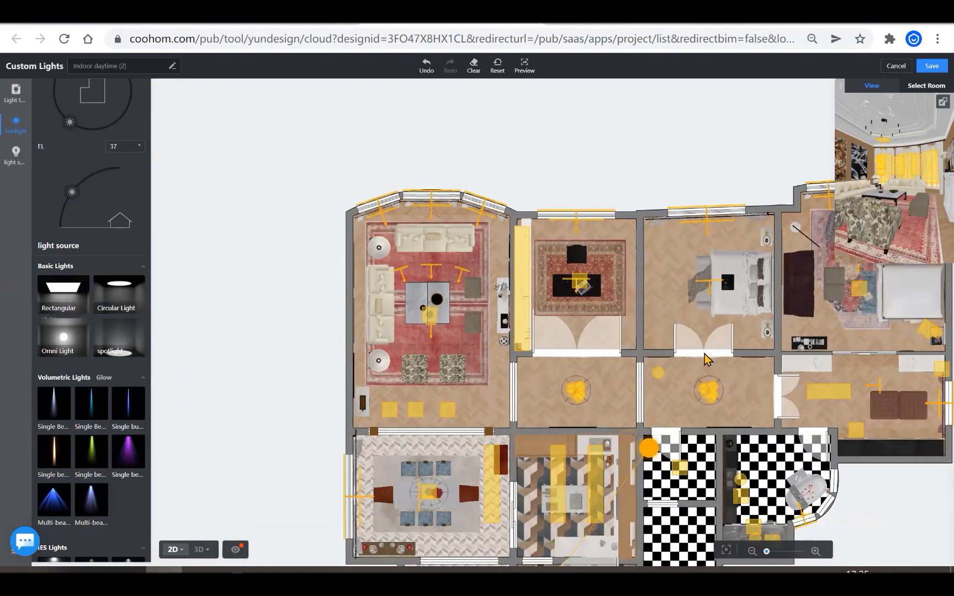
{"action": "scroll", "coordinate": [617, 388], "scroll_direction": "up", "scroll_amount": 2}
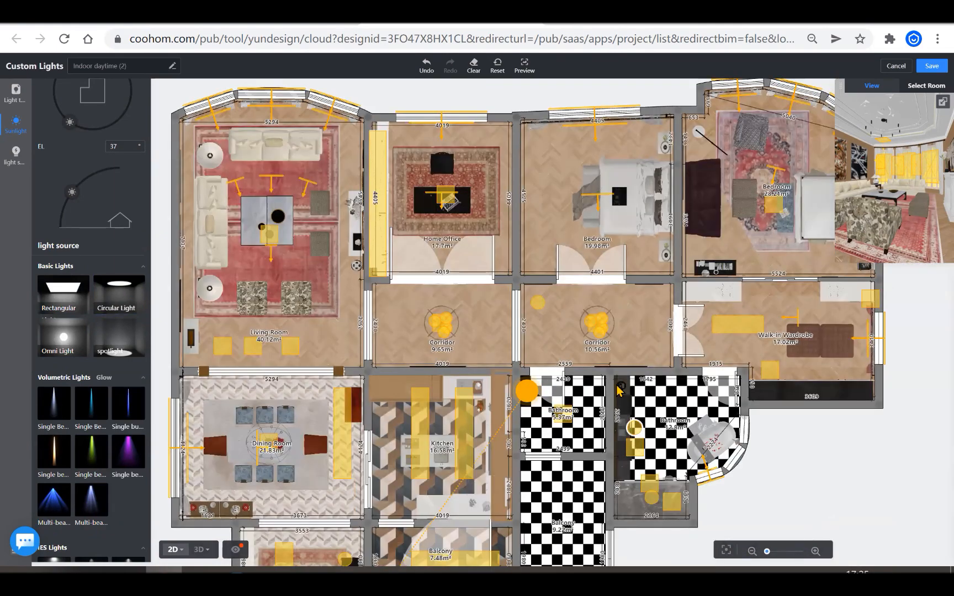
{"action": "scroll", "coordinate": [395, 448], "scroll_direction": "down", "scroll_amount": 1}
{"action": "scroll", "coordinate": [387, 540], "scroll_direction": "down", "scroll_amount": 1}
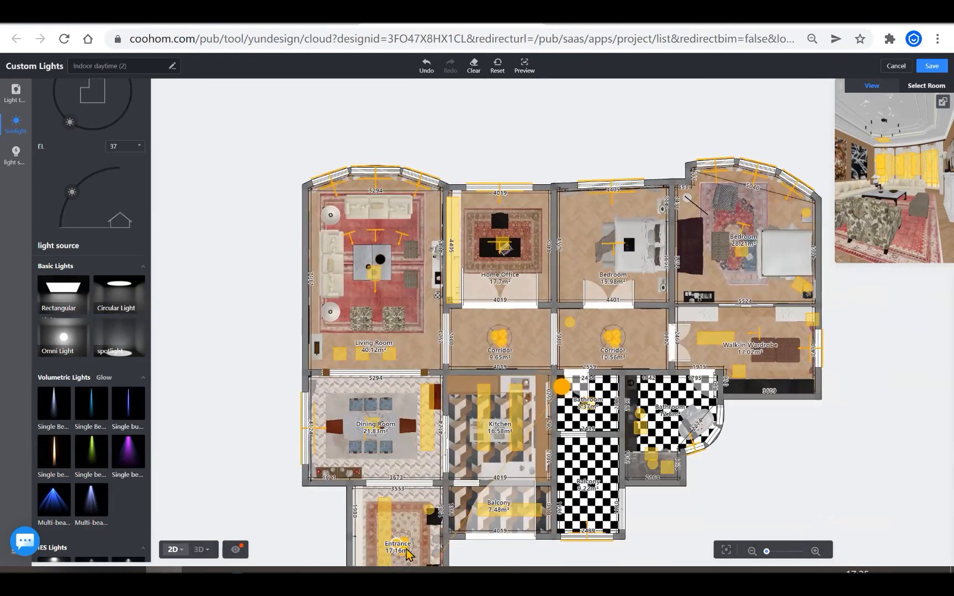
{"action": "scroll", "coordinate": [401, 561], "scroll_direction": "up", "scroll_amount": 1}
{"action": "scroll", "coordinate": [429, 501], "scroll_direction": "up", "scroll_amount": 1}
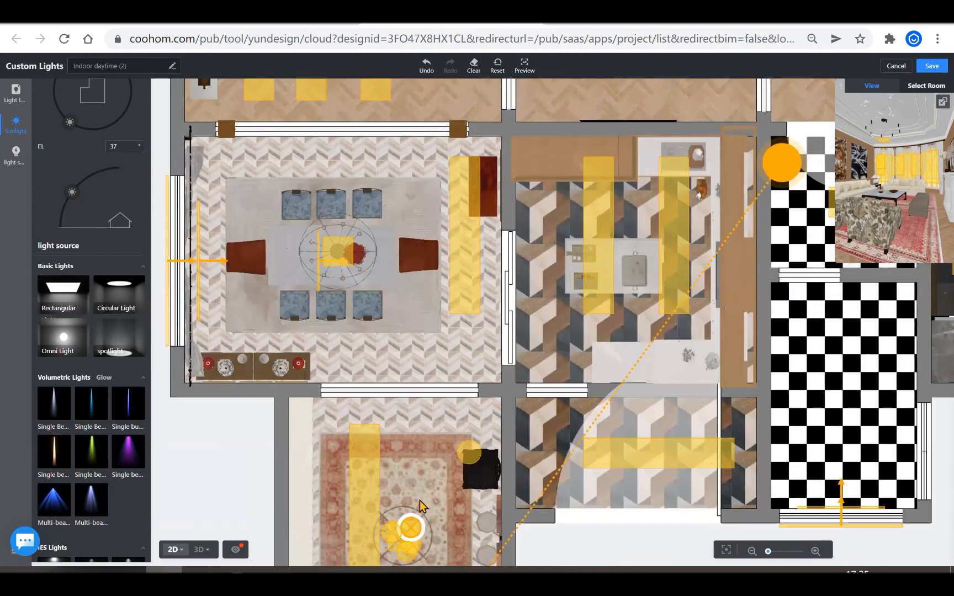
{"action": "scroll", "coordinate": [426, 507], "scroll_direction": "down", "scroll_amount": 1}
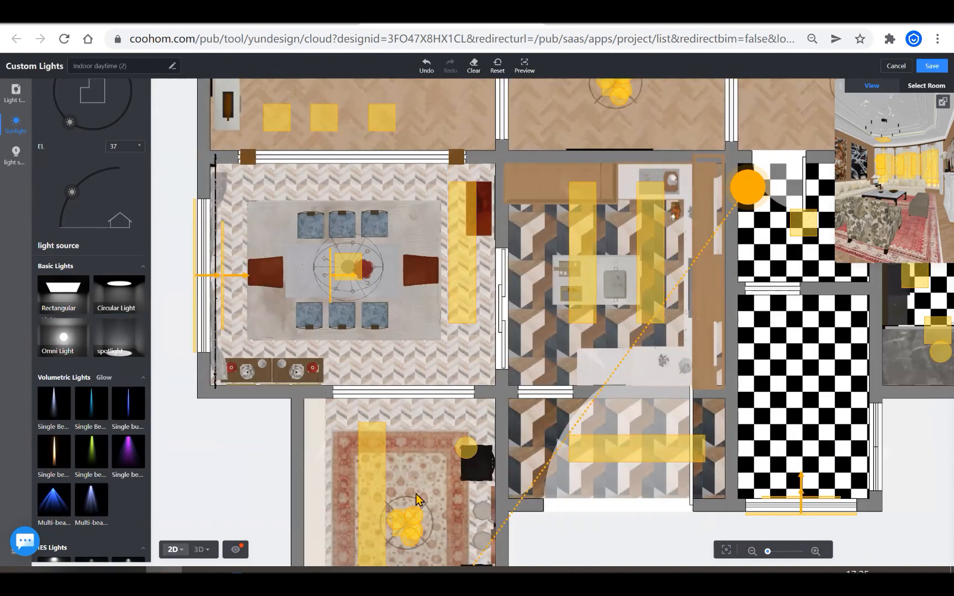
{"action": "scroll", "coordinate": [425, 480], "scroll_direction": "down", "scroll_amount": 1}
{"action": "scroll", "coordinate": [382, 433], "scroll_direction": "up", "scroll_amount": 2}
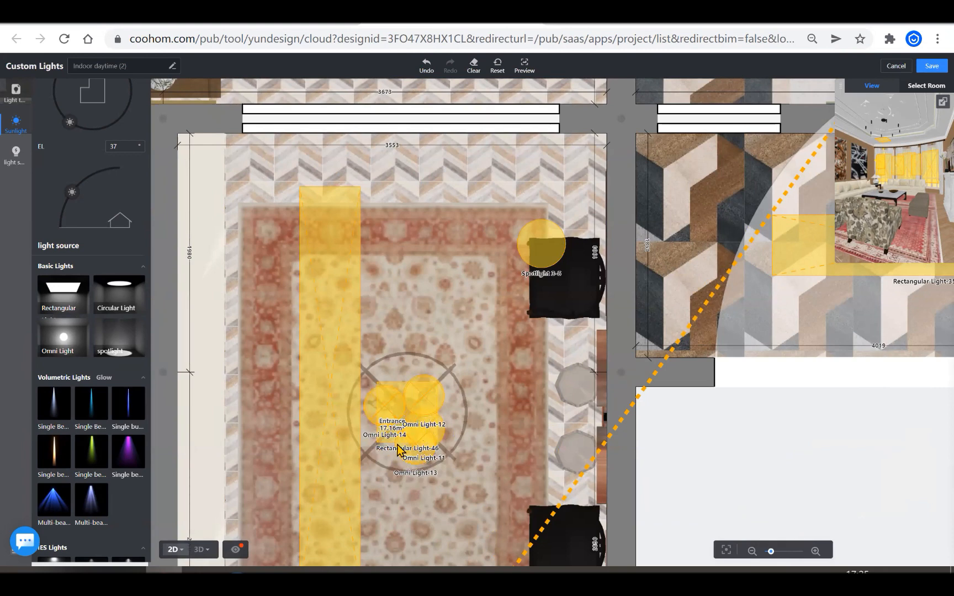
{"action": "scroll", "coordinate": [417, 405], "scroll_direction": "down", "scroll_amount": 1}
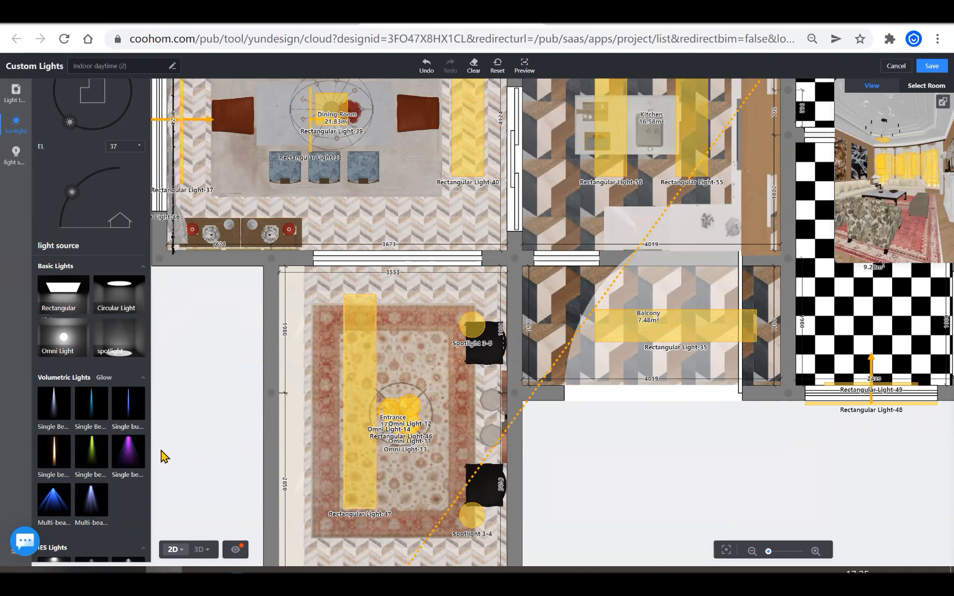
Try out a blue Multi-beam volumetric light in the entrance above the chandelier, shifting its position slightly, and delete it.
{"action": "scroll", "coordinate": [96, 411], "scroll_direction": "down", "scroll_amount": 1}
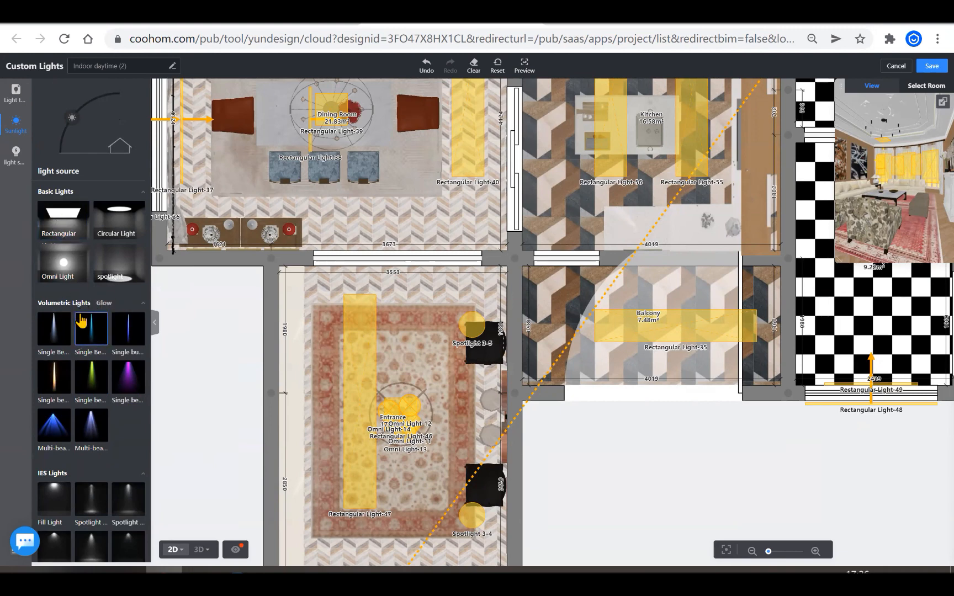
{"action": "scroll", "coordinate": [81, 321], "scroll_direction": "down", "scroll_amount": 2}
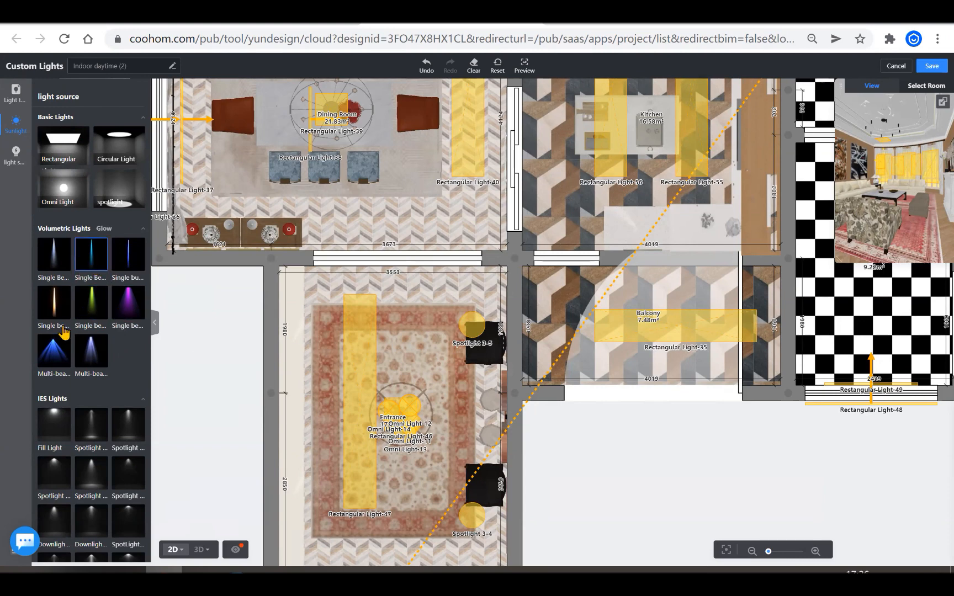
{"action": "left_click", "coordinate": [98, 352]}
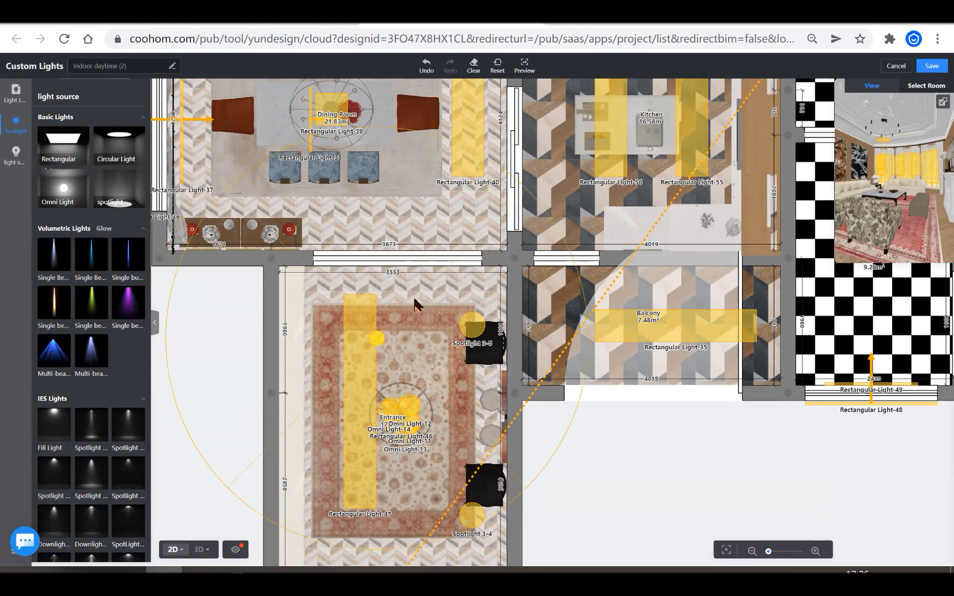
{"action": "left_click", "coordinate": [409, 333]}
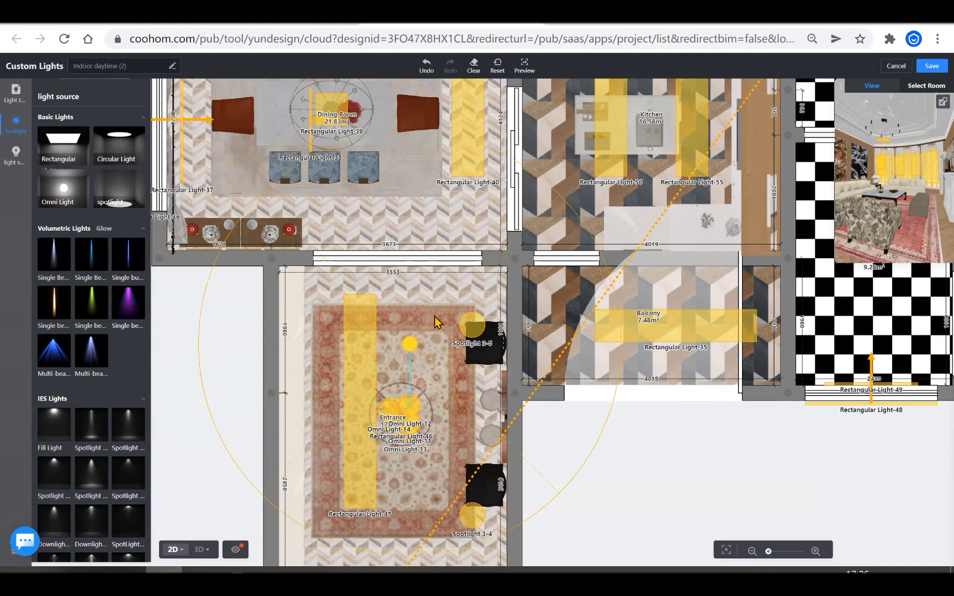
{"action": "left_click", "coordinate": [453, 335]}
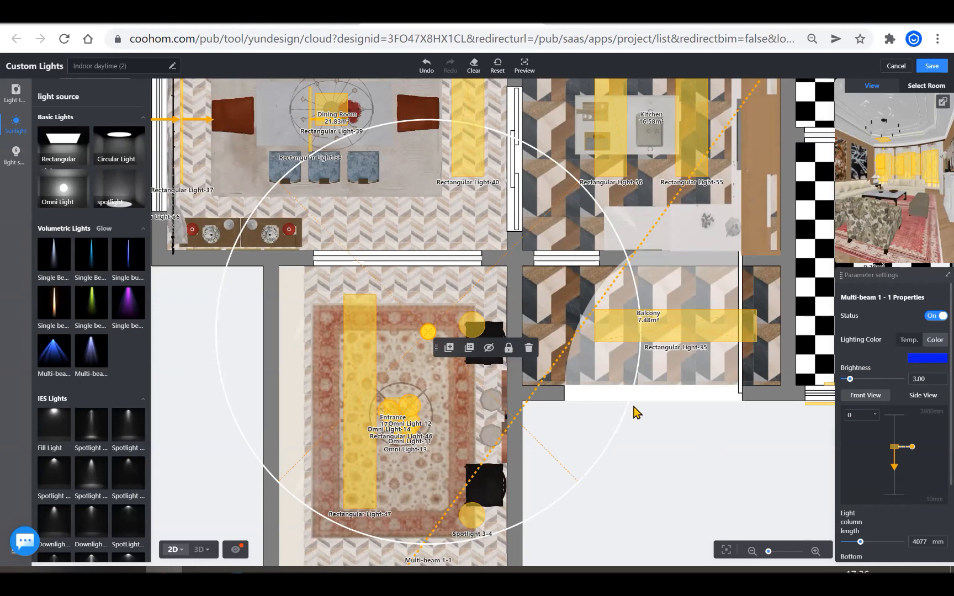
{"action": "left_click_drag", "start_coordinate": [426, 335], "coordinate": [417, 365]}
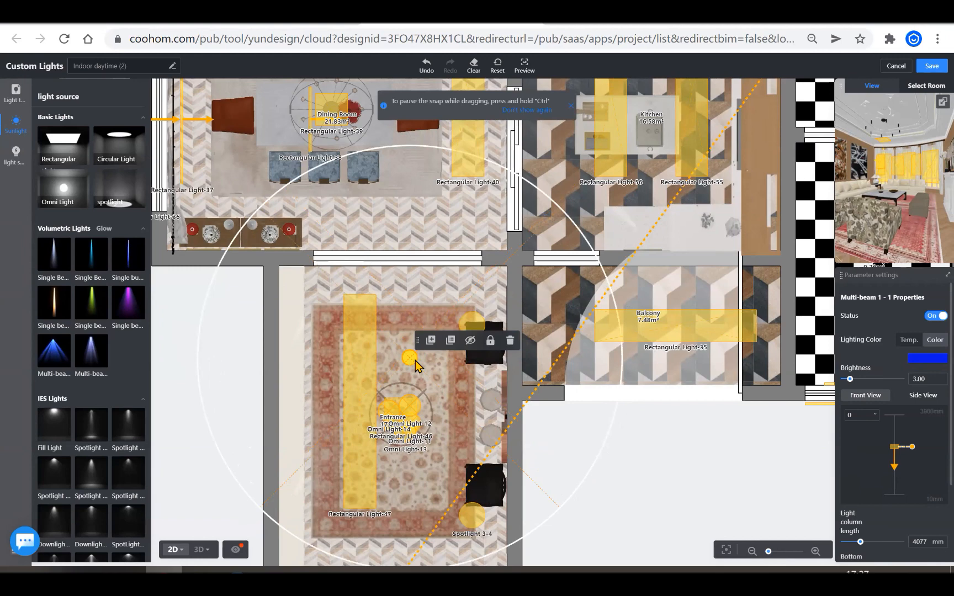
{"action": "key", "text": "Delete"}
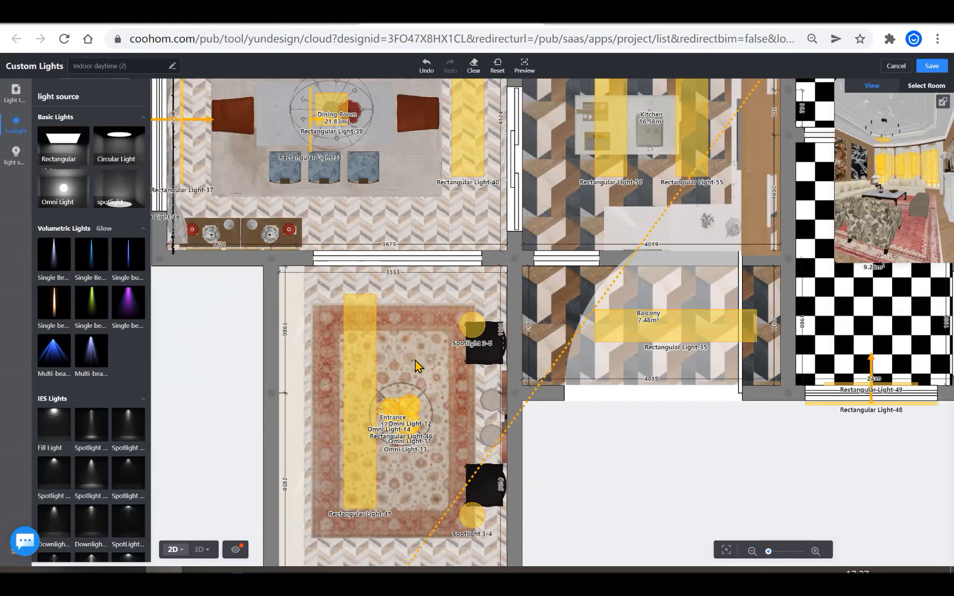
Place an IES Fill Light over the end of the dining room sideboard nearest the entrance opening, and deselect it.
{"action": "scroll", "coordinate": [108, 370], "scroll_direction": "down", "scroll_amount": 3}
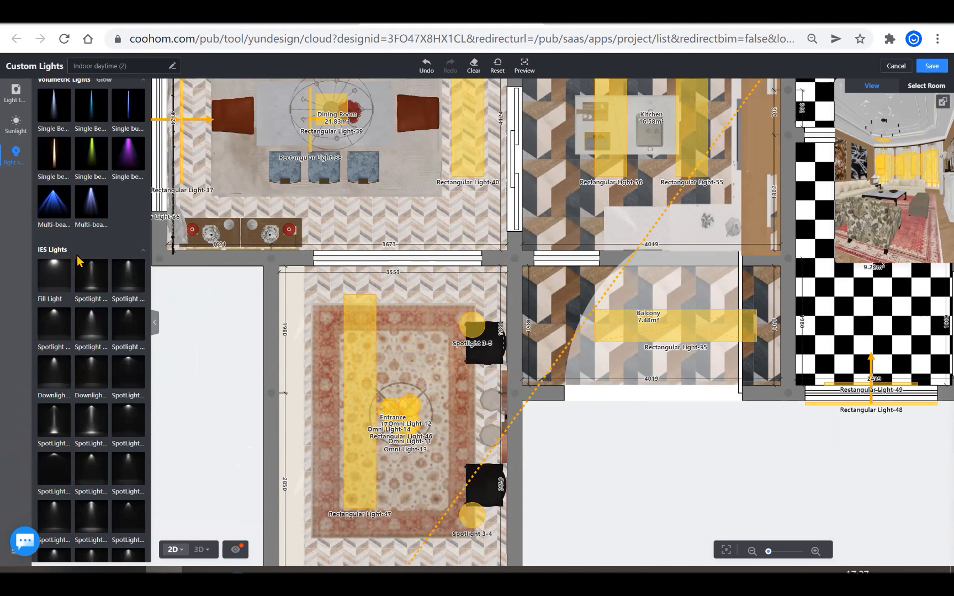
{"action": "scroll", "coordinate": [83, 375], "scroll_direction": "down", "scroll_amount": 2}
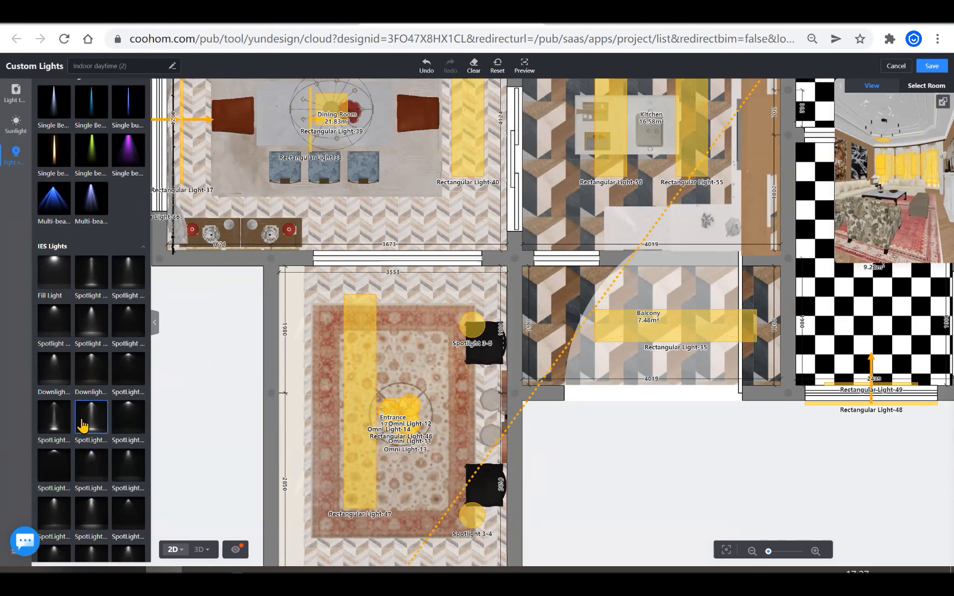
{"action": "scroll", "coordinate": [123, 403], "scroll_direction": "up", "scroll_amount": 4}
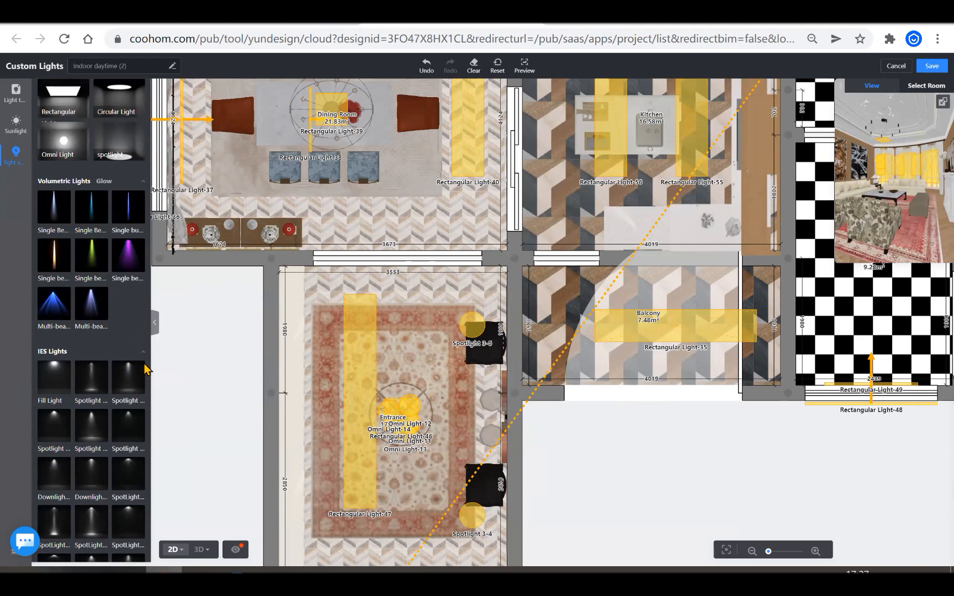
{"action": "scroll", "coordinate": [127, 381], "scroll_direction": "down", "scroll_amount": 1}
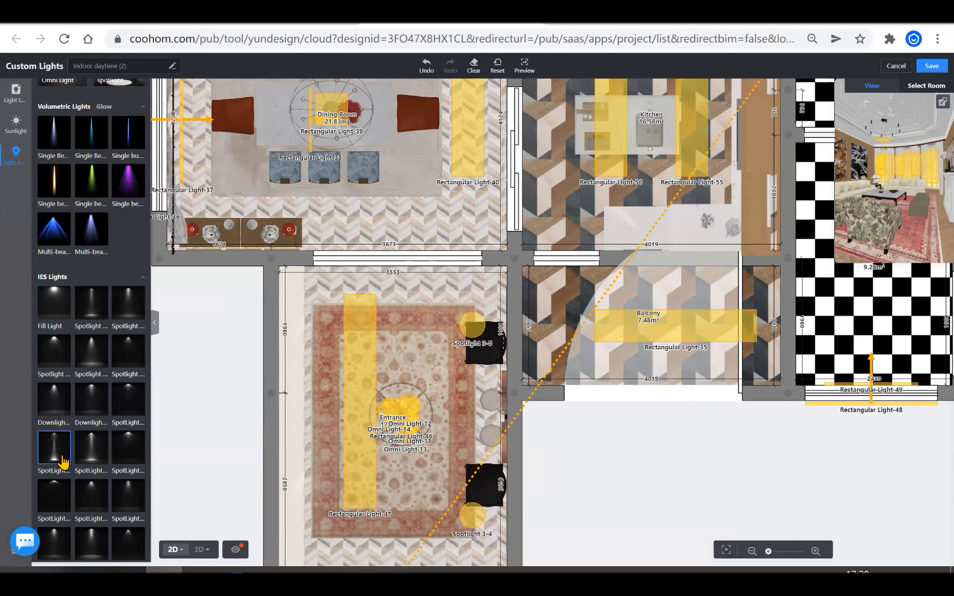
{"action": "scroll", "coordinate": [62, 462], "scroll_direction": "up", "scroll_amount": 2}
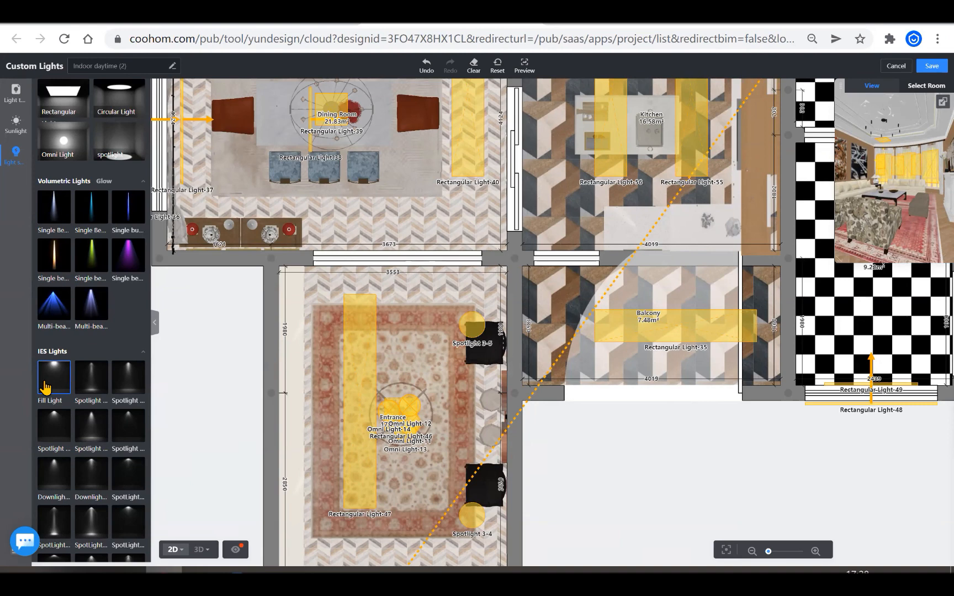
{"action": "left_click_drag", "start_coordinate": [45, 387], "coordinate": [278, 239]}
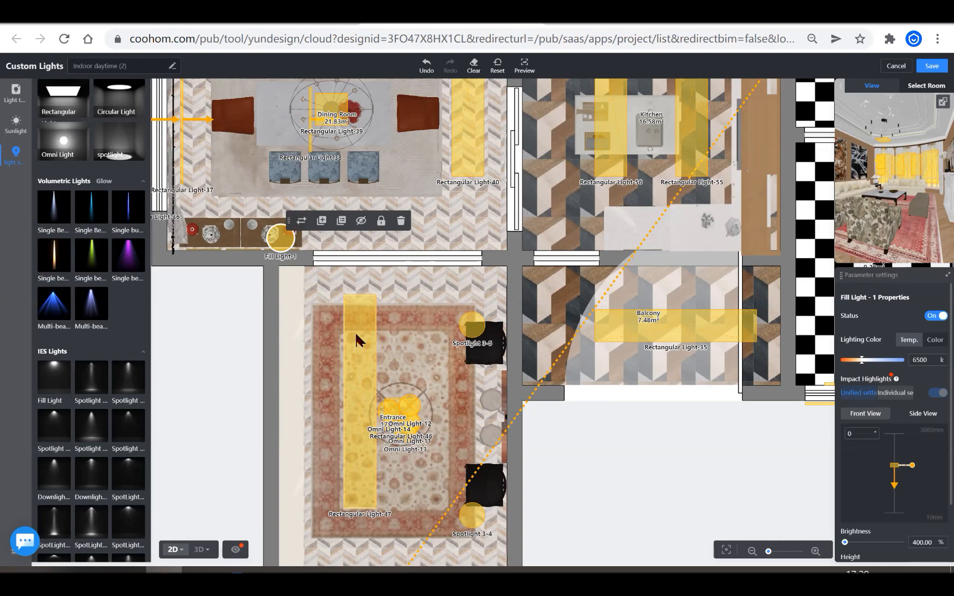
{"action": "left_click", "coordinate": [270, 346]}
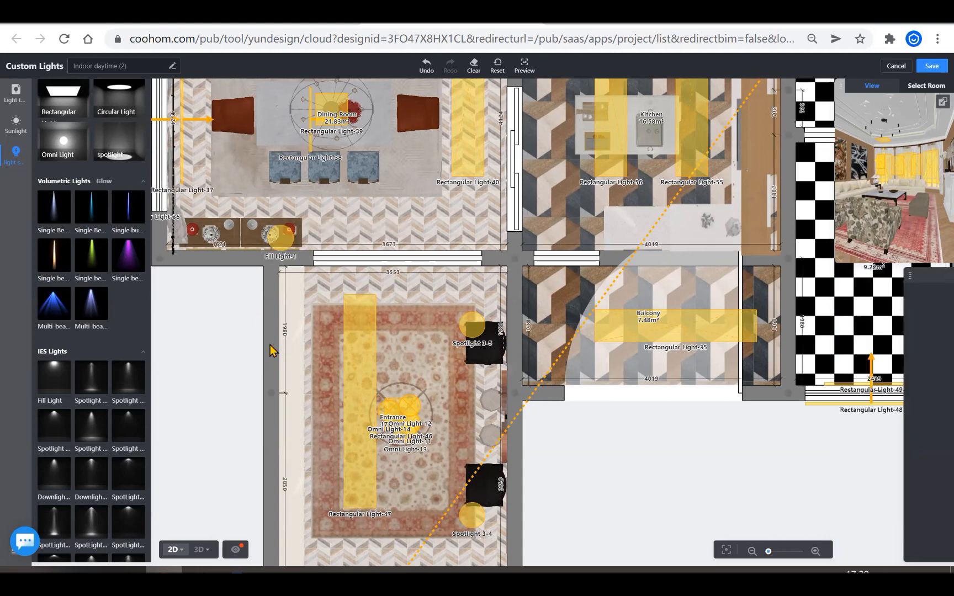
Examine the remaining IES lights and the light layout across the whole floor plan, and return to the render settings.
{"action": "scroll", "coordinate": [279, 367], "scroll_direction": "down", "scroll_amount": 3}
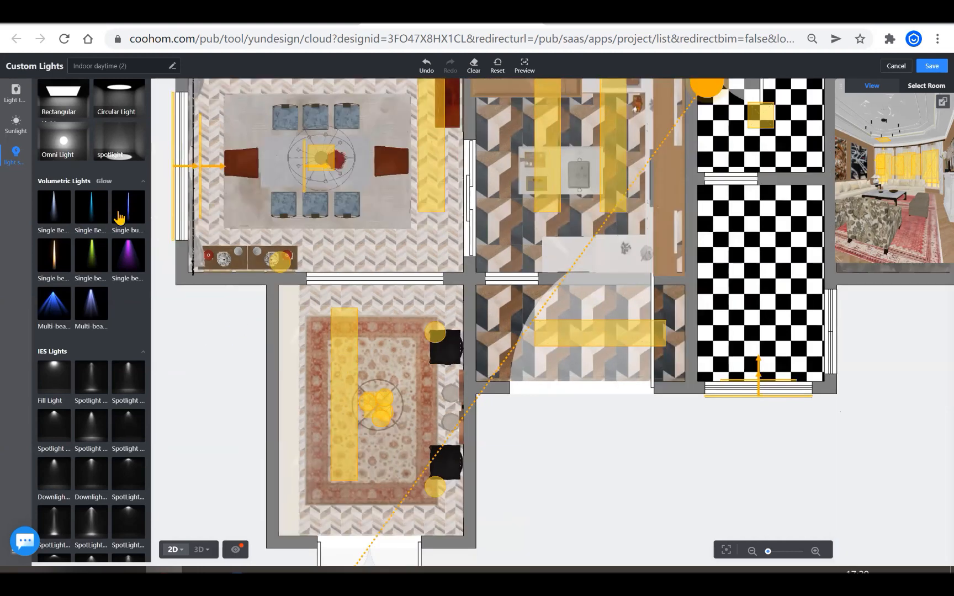
{"action": "scroll", "coordinate": [91, 265], "scroll_direction": "down", "scroll_amount": 4}
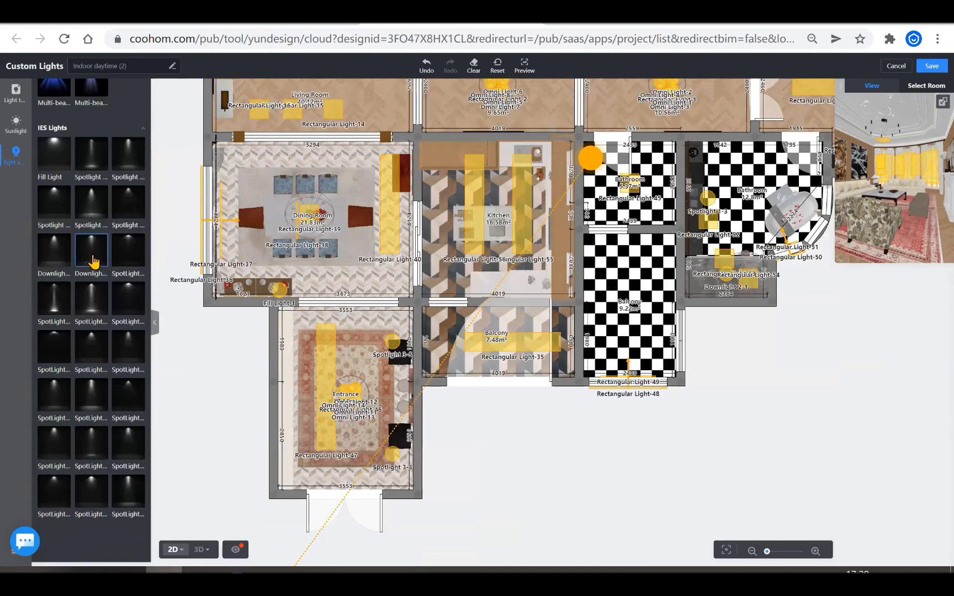
{"action": "scroll", "coordinate": [87, 272], "scroll_direction": "up", "scroll_amount": 2}
{"action": "scroll", "coordinate": [93, 287], "scroll_direction": "up", "scroll_amount": 5}
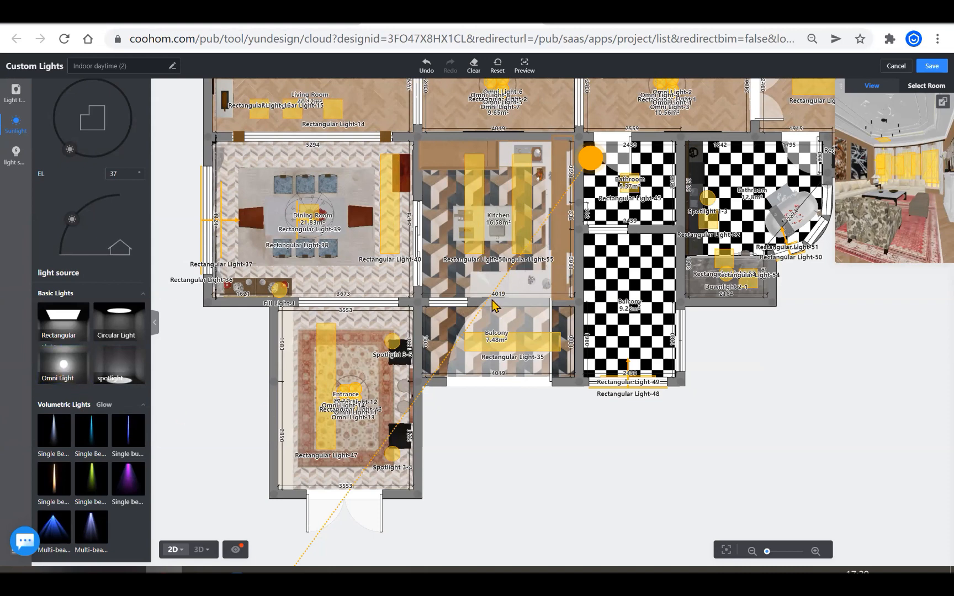
{"action": "scroll", "coordinate": [251, 407], "scroll_direction": "down", "scroll_amount": 2}
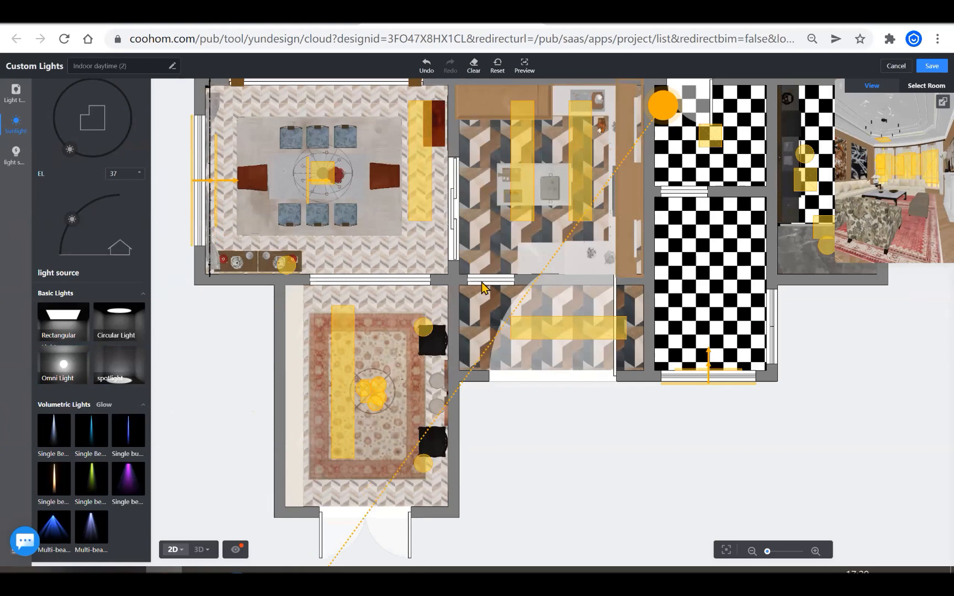
{"action": "scroll", "coordinate": [362, 438], "scroll_direction": "down", "scroll_amount": 2}
{"action": "scroll", "coordinate": [411, 417], "scroll_direction": "down", "scroll_amount": 2}
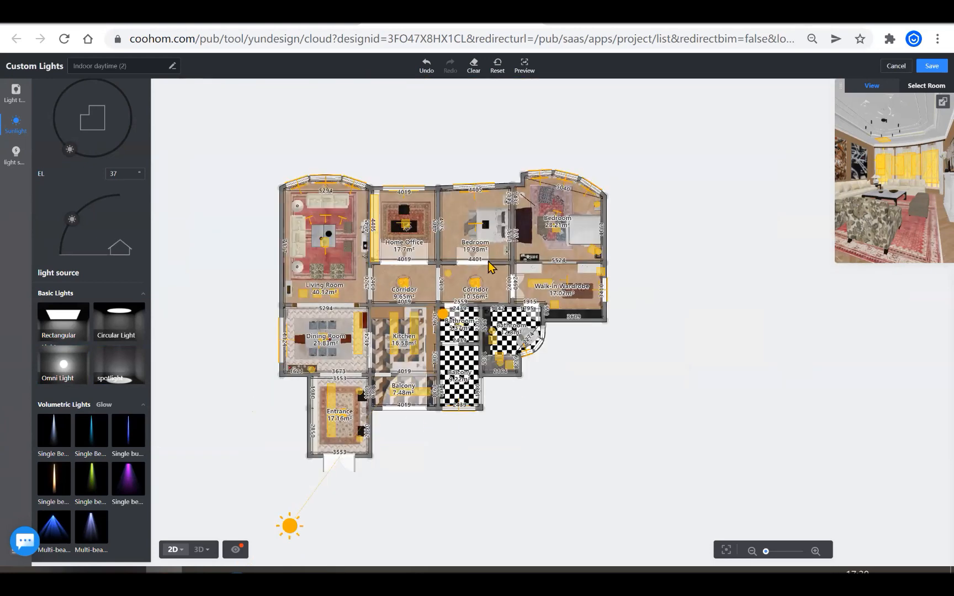
{"action": "scroll", "coordinate": [386, 320], "scroll_direction": "up", "scroll_amount": 2}
{"action": "left_click", "coordinate": [402, 335]}
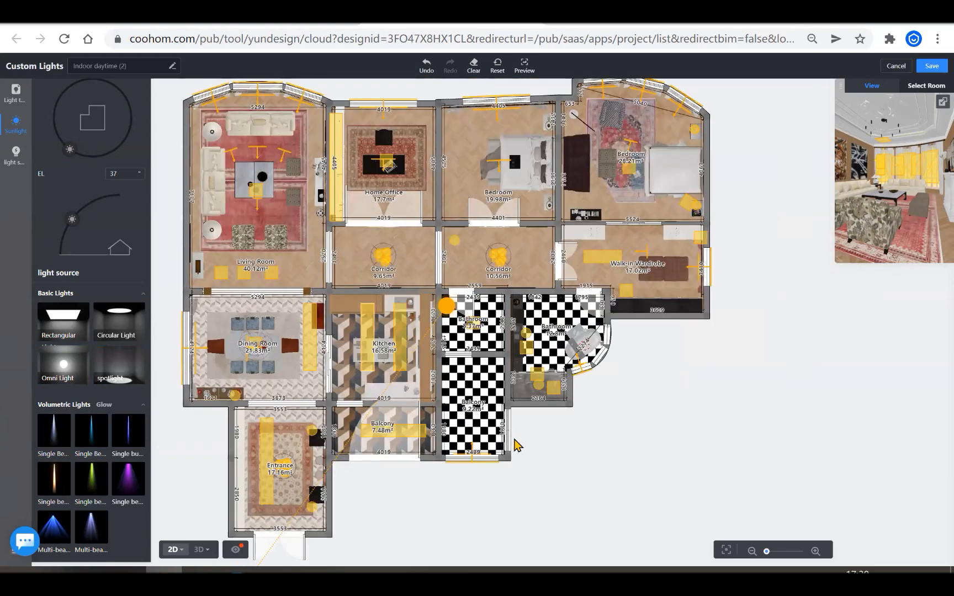
{"action": "left_click", "coordinate": [693, 490]}
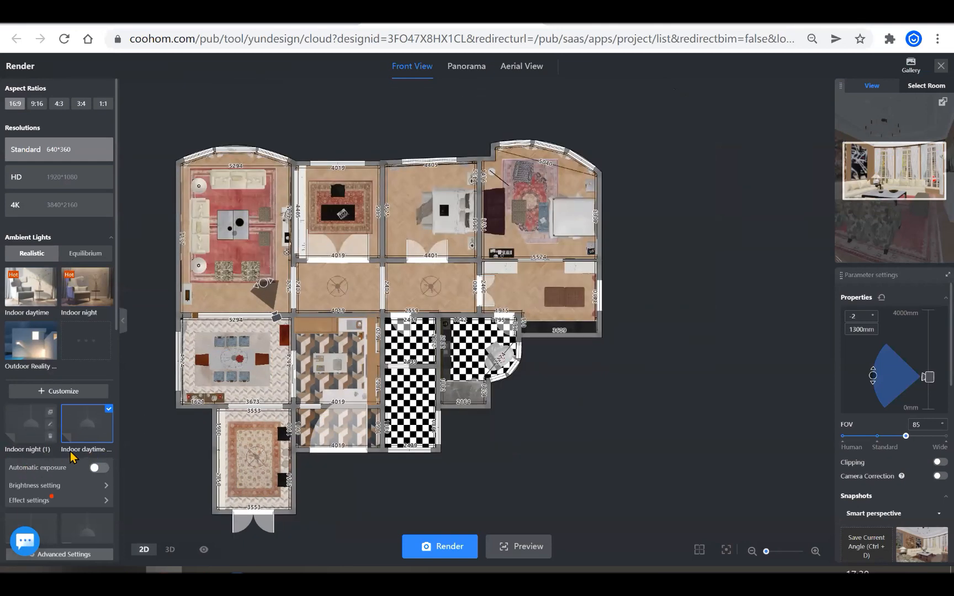
Create a new custom lighting scheme from the Blank template, with the whole apartment plan in view.
{"action": "scroll", "coordinate": [72, 456], "scroll_direction": "down", "scroll_amount": 4}
{"action": "scroll", "coordinate": [68, 394], "scroll_direction": "up", "scroll_amount": 1}
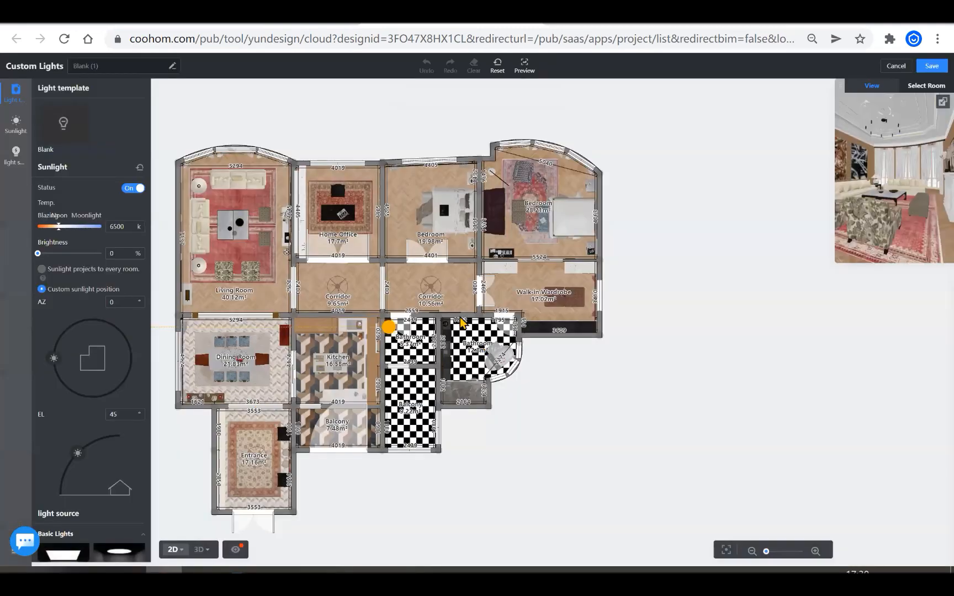
{"action": "scroll", "coordinate": [640, 298], "scroll_direction": "down", "scroll_amount": 2}
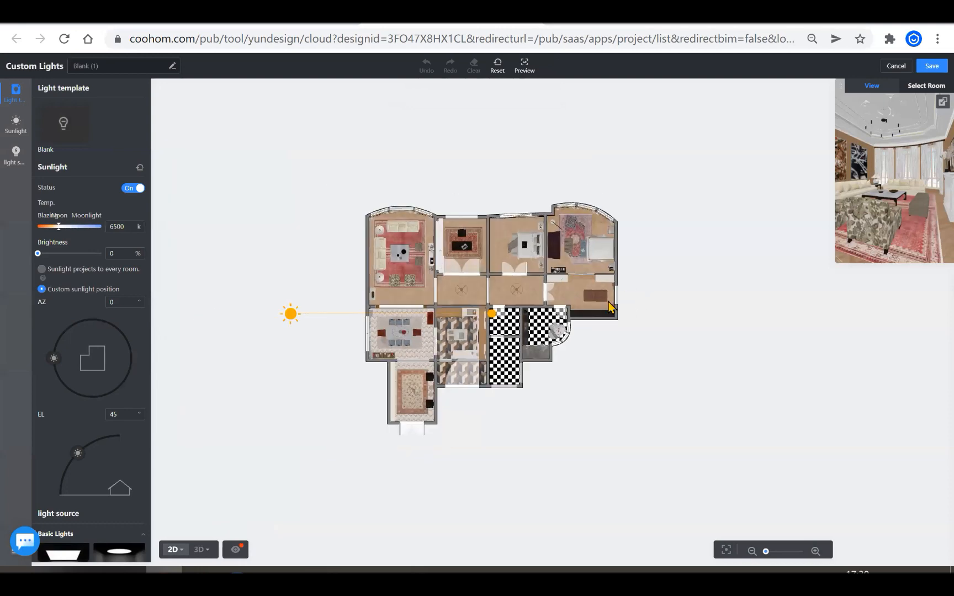
{"action": "scroll", "coordinate": [587, 315], "scroll_direction": "up", "scroll_amount": 1}
{"action": "scroll", "coordinate": [587, 315], "scroll_direction": "up", "scroll_amount": 1}
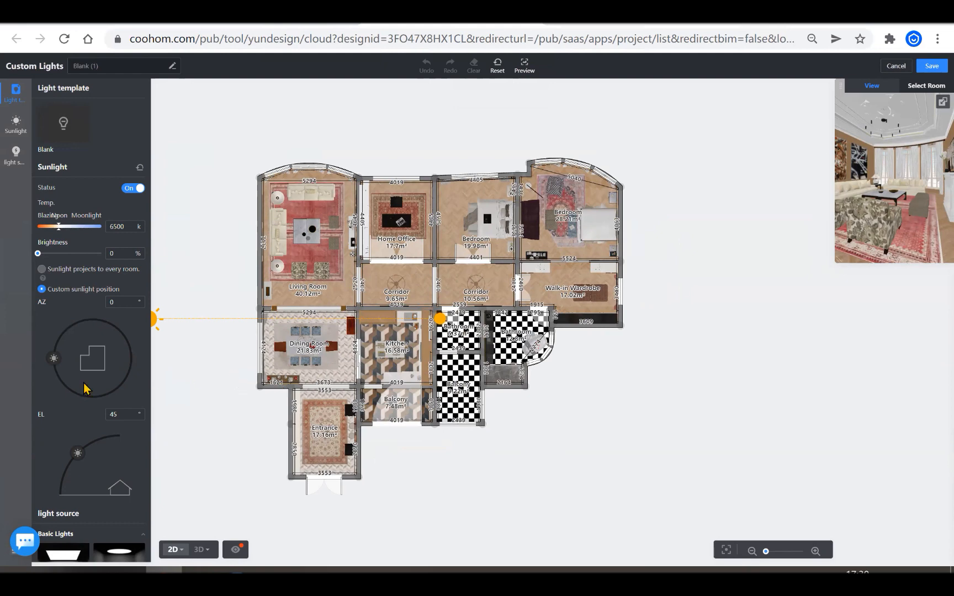
Set the custom sunlight position to an azimuth of 42 and an elevation of 38.
{"action": "scroll", "coordinate": [72, 394], "scroll_direction": "down", "scroll_amount": 7}
{"action": "scroll", "coordinate": [140, 228], "scroll_direction": "up", "scroll_amount": 4}
{"action": "scroll", "coordinate": [110, 223], "scroll_direction": "up", "scroll_amount": 3}
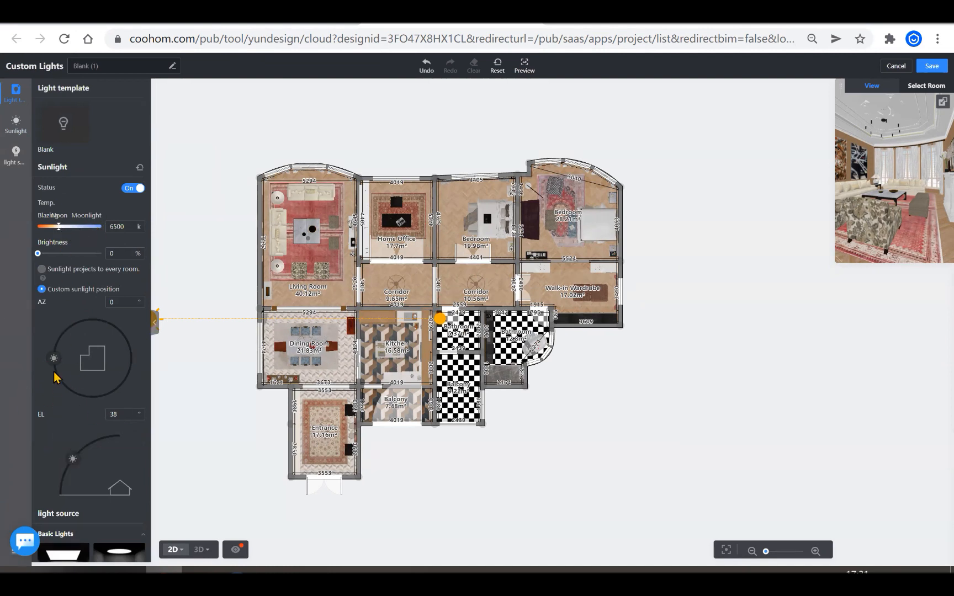
{"action": "left_click_drag", "start_coordinate": [54, 358], "coordinate": [61, 406]}
{"action": "scroll", "coordinate": [280, 373], "scroll_direction": "down", "scroll_amount": 3}
{"action": "left_click_drag", "start_coordinate": [77, 453], "coordinate": [73, 498]}
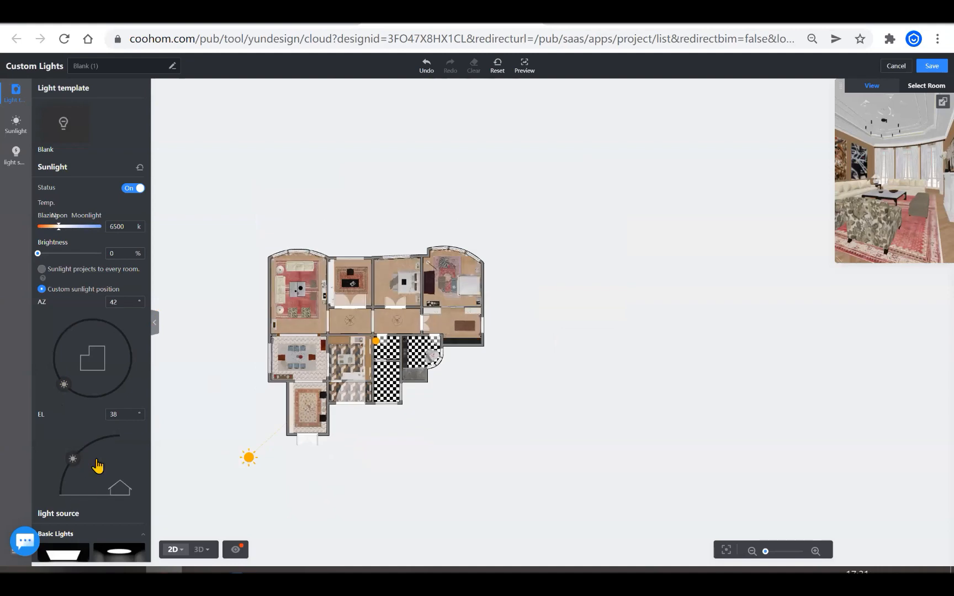
Place a rectangular basic light outside the central pane of the living room's bay window.
{"action": "scroll", "coordinate": [96, 464], "scroll_direction": "down", "scroll_amount": 5}
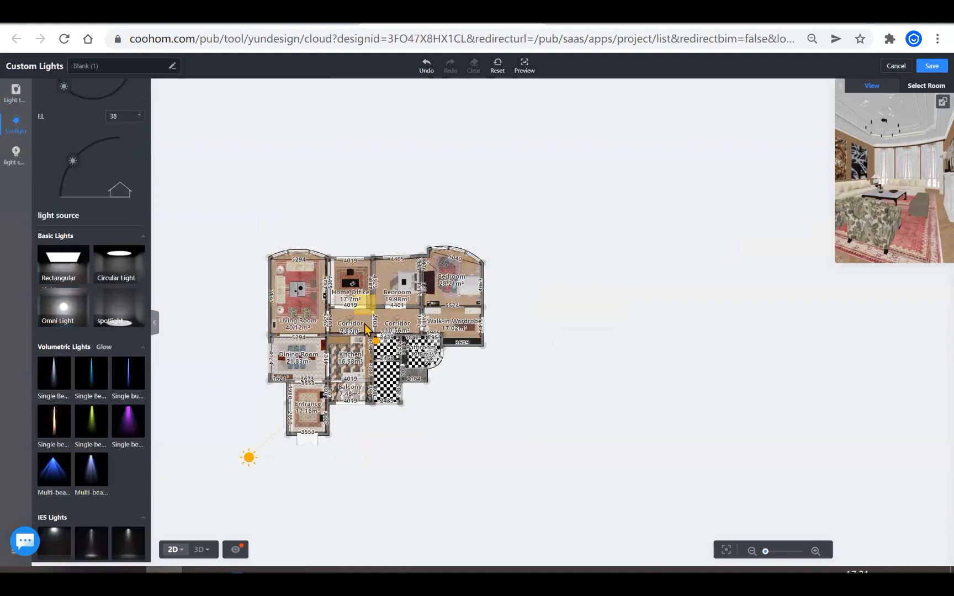
{"action": "scroll", "coordinate": [367, 309], "scroll_direction": "up", "scroll_amount": 4}
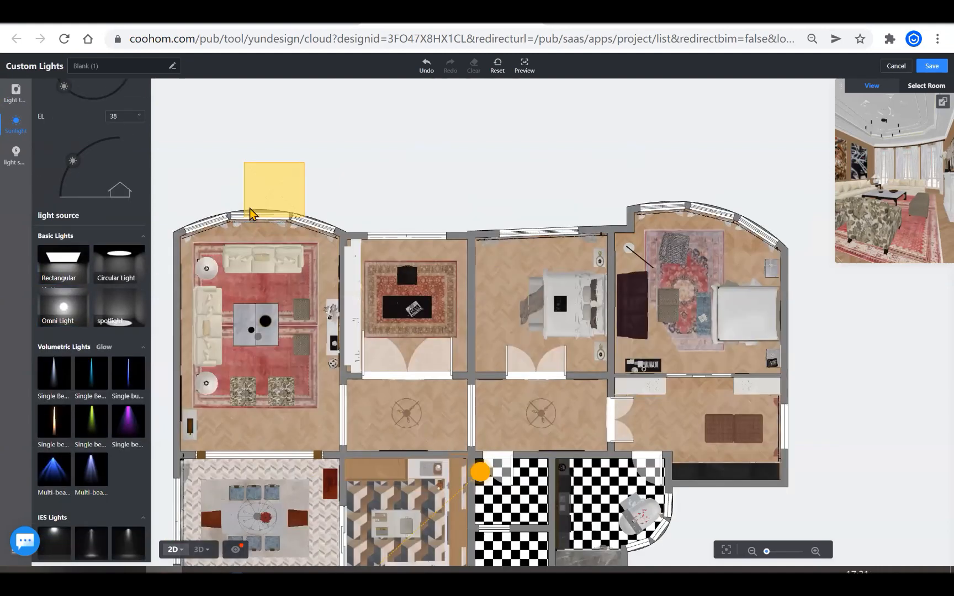
{"action": "scroll", "coordinate": [271, 187], "scroll_direction": "up", "scroll_amount": 3}
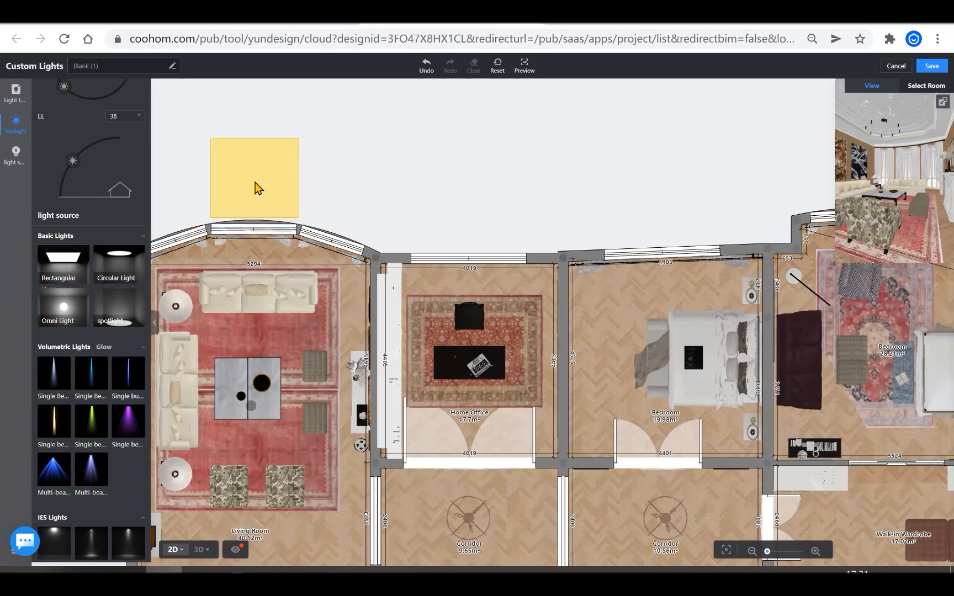
{"action": "left_click", "coordinate": [255, 182]}
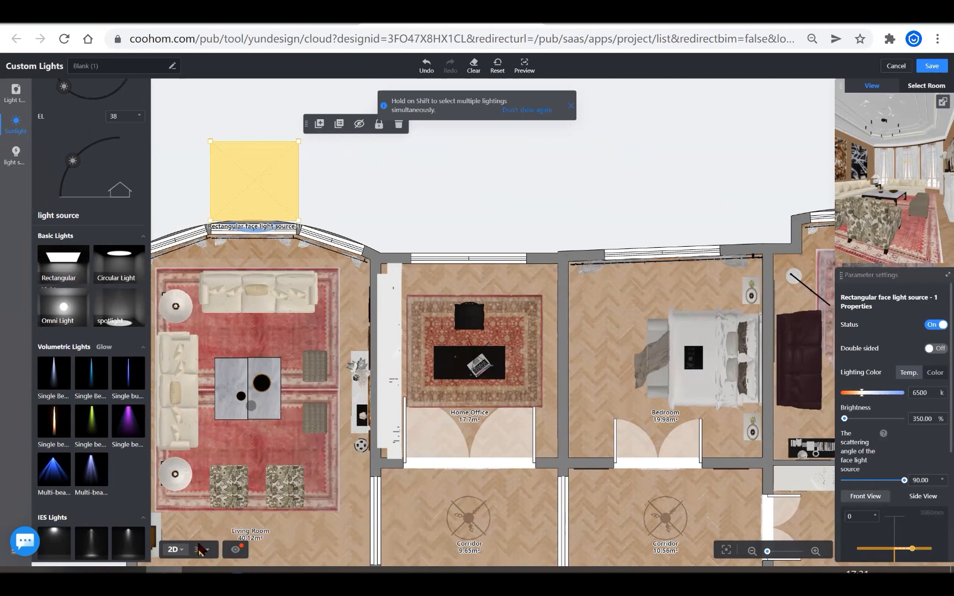
Tilt the rectangular light in the 3D walk view so it shines through the living room window, and return to the 2D plan.
{"action": "key", "text": "4"}
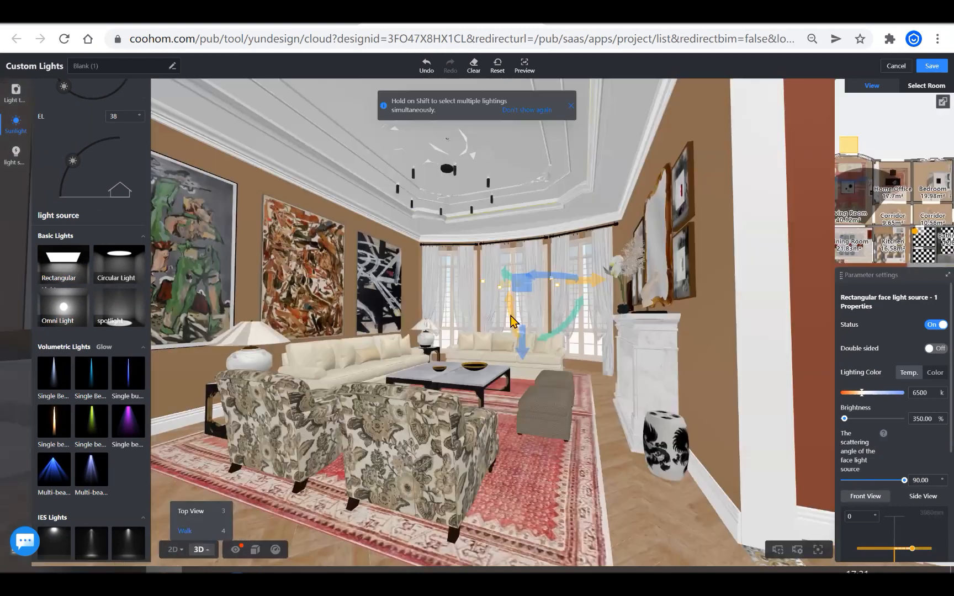
{"action": "left_click_drag", "start_coordinate": [513, 304], "coordinate": [510, 247]}
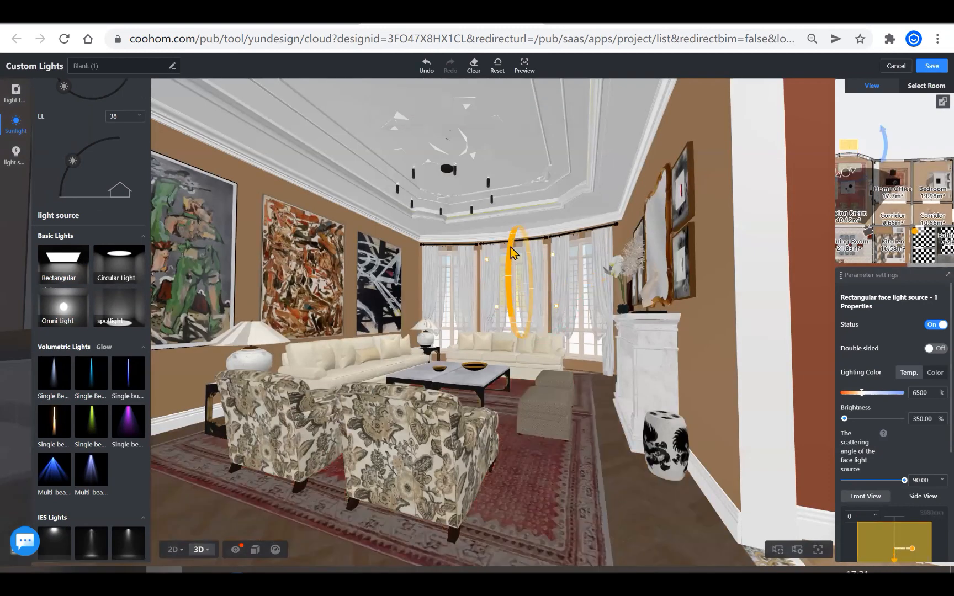
{"action": "left_click_drag", "start_coordinate": [518, 211], "coordinate": [522, 226]}
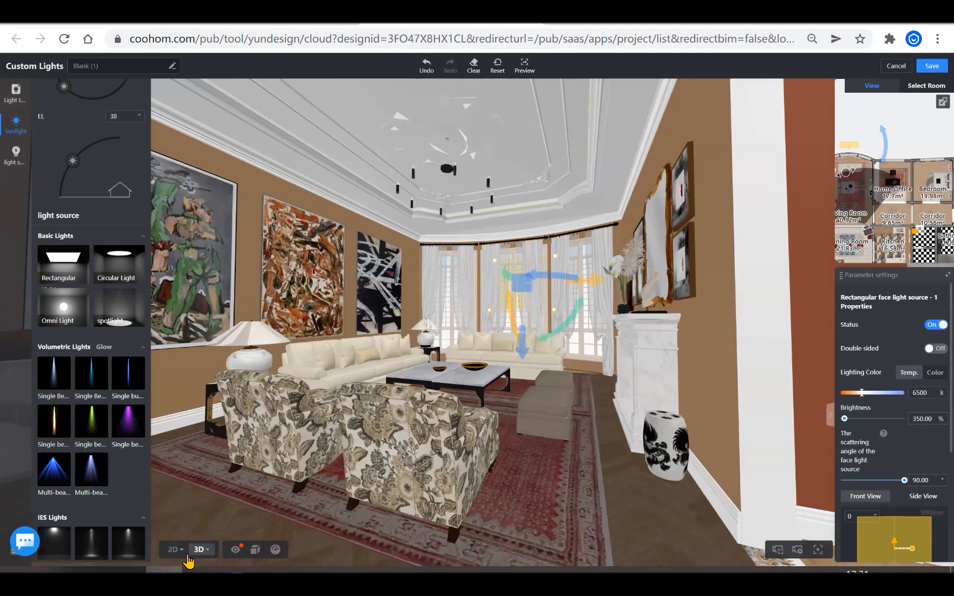
{"action": "left_click_drag", "start_coordinate": [554, 325], "coordinate": [488, 285]}
{"action": "scroll", "coordinate": [492, 261], "scroll_direction": "down", "scroll_amount": 5}
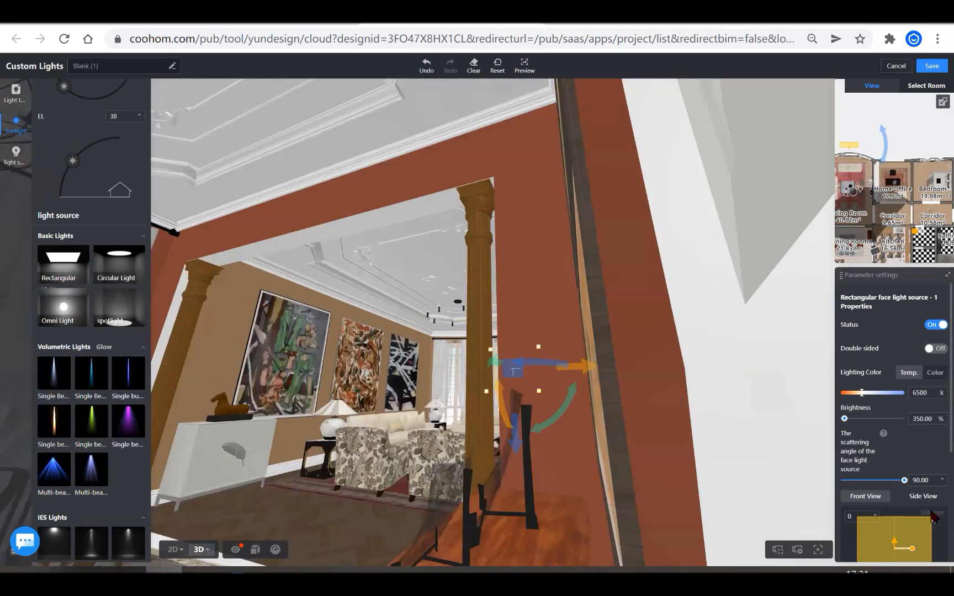
{"action": "left_click_drag", "start_coordinate": [931, 511], "coordinate": [894, 523]}
{"action": "left_click", "coordinate": [174, 554]}
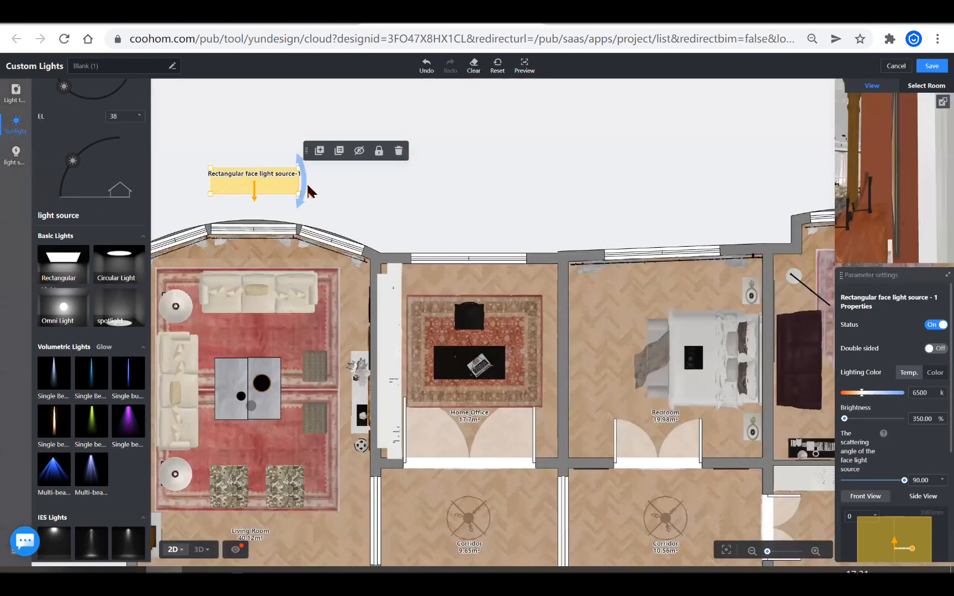
Enter the 3D walk view and use an enlarged plan preview to position the camera outside the living room bay window beside the light.
{"action": "scroll", "coordinate": [859, 394], "scroll_direction": "down", "scroll_amount": 3}
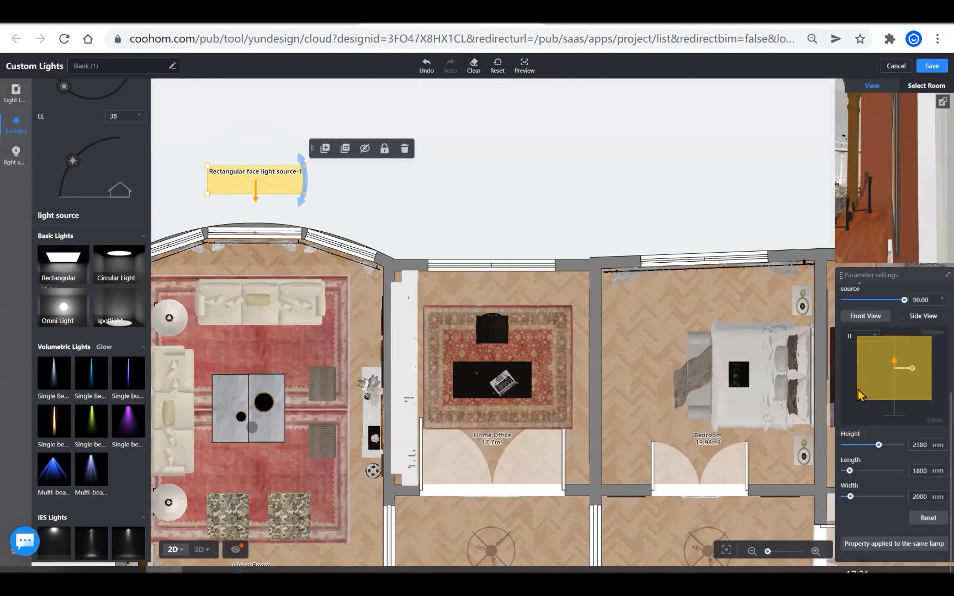
{"action": "scroll", "coordinate": [905, 434], "scroll_direction": "up", "scroll_amount": 2}
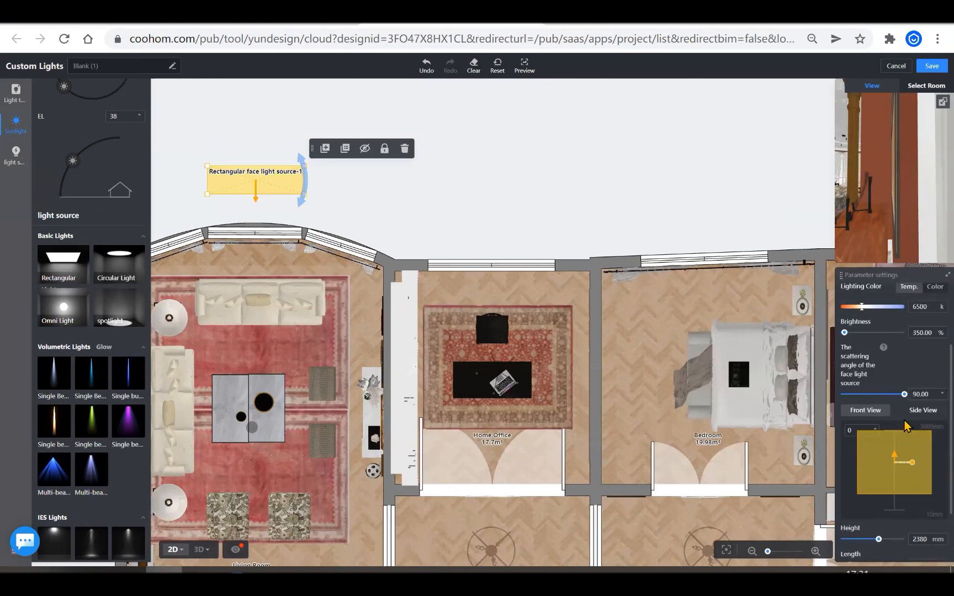
{"action": "scroll", "coordinate": [905, 420], "scroll_direction": "up", "scroll_amount": 1}
{"action": "left_click_drag", "start_coordinate": [485, 218], "coordinate": [683, 324]}
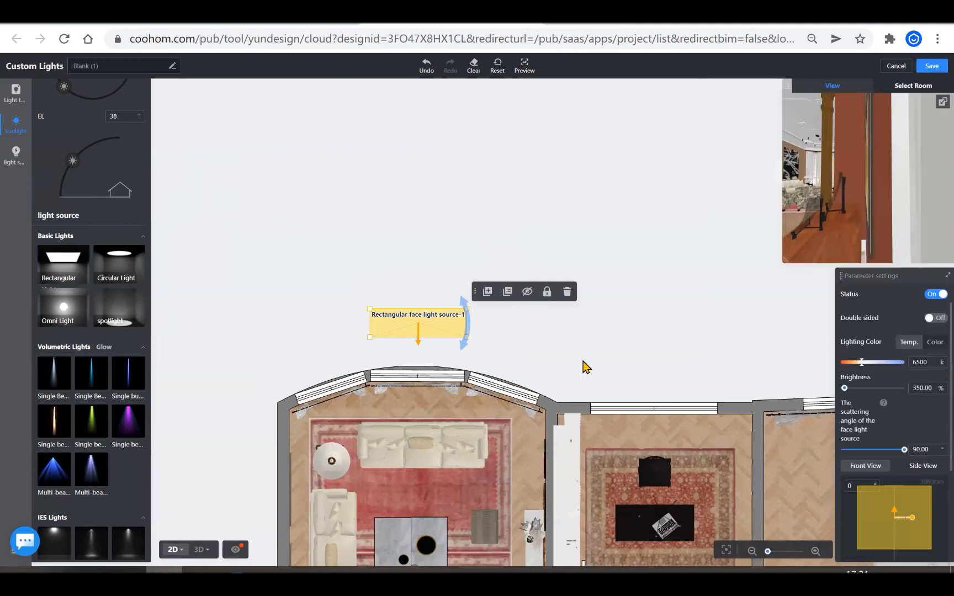
{"action": "left_click", "coordinate": [202, 550]}
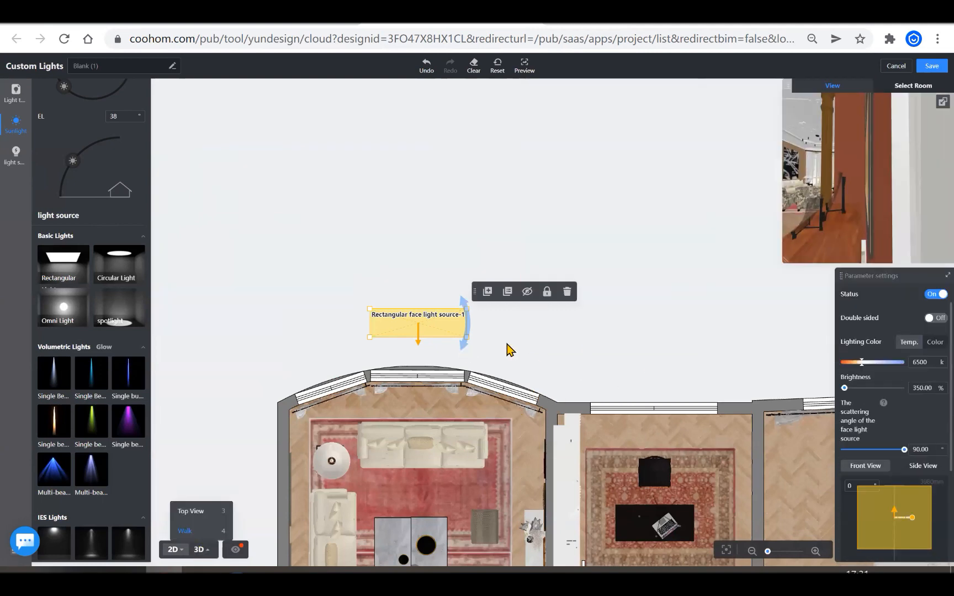
{"action": "key", "text": "4"}
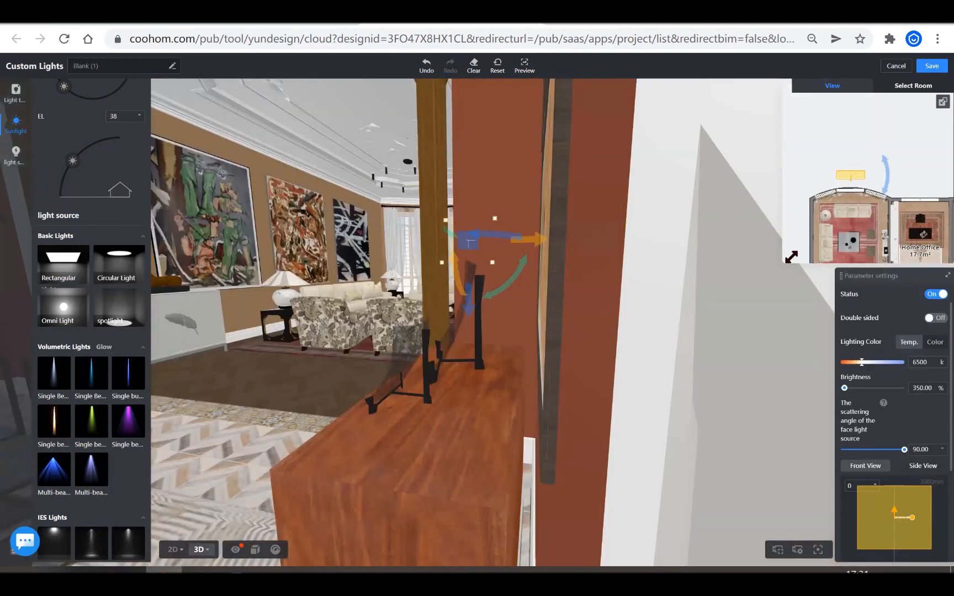
{"action": "left_click_drag", "start_coordinate": [791, 257], "coordinate": [590, 388]}
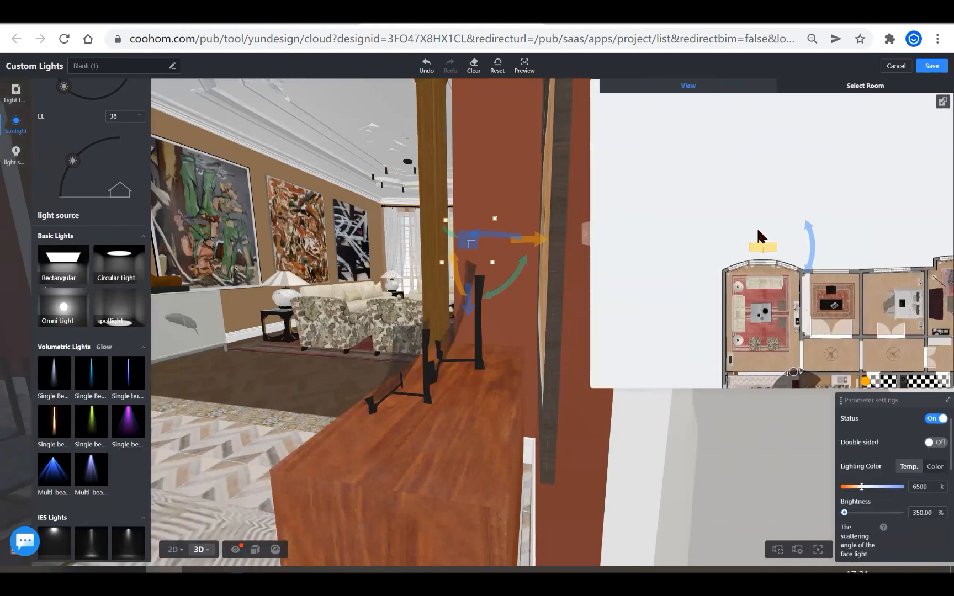
{"action": "scroll", "coordinate": [759, 230], "scroll_direction": "down", "scroll_amount": 3}
{"action": "mouse_move", "coordinate": [793, 350]}
{"action": "left_mouse_down"}
{"action": "mouse_move", "coordinate": [792, 230]}
{"action": "mouse_move", "coordinate": [735, 282]}
{"action": "left_mouse_up"}
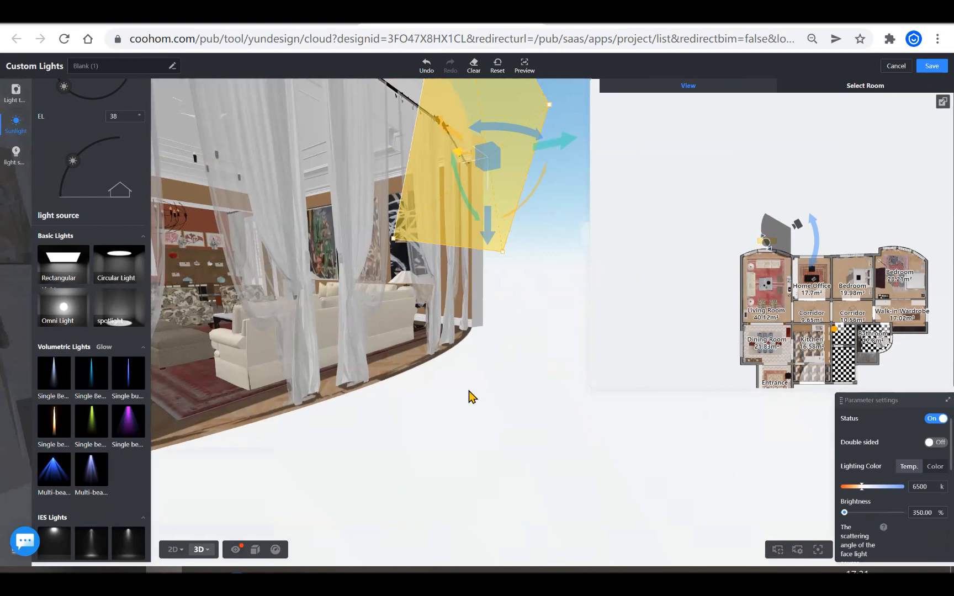
Rotate the rectangular light upright so it stands parallel to the bay window's central pane, and return to the 2D plan.
{"action": "left_click", "coordinate": [459, 412]}
{"action": "scroll", "coordinate": [481, 174], "scroll_direction": "down", "scroll_amount": 2}
{"action": "left_click", "coordinate": [484, 245]}
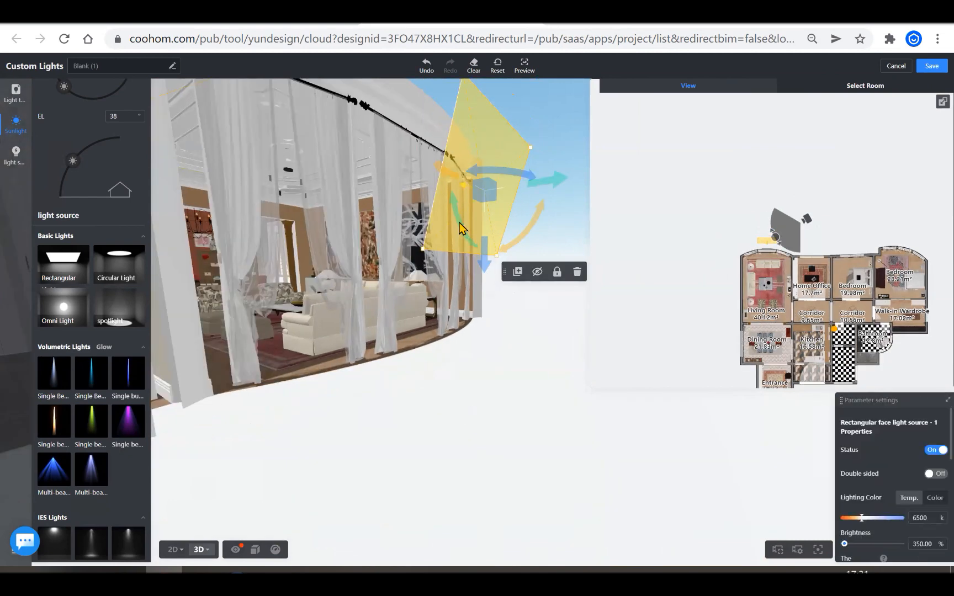
{"action": "mouse_move", "coordinate": [531, 218]}
{"action": "left_mouse_down"}
{"action": "mouse_move", "coordinate": [537, 200]}
{"action": "mouse_move", "coordinate": [543, 211]}
{"action": "left_mouse_up"}
{"action": "left_click", "coordinate": [491, 396]}
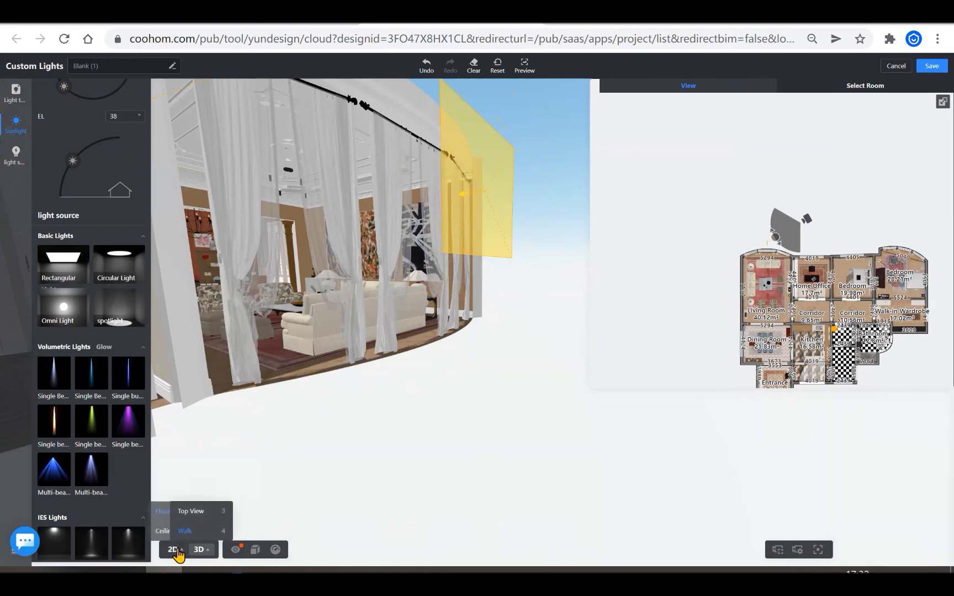
{"action": "left_click", "coordinate": [174, 550]}
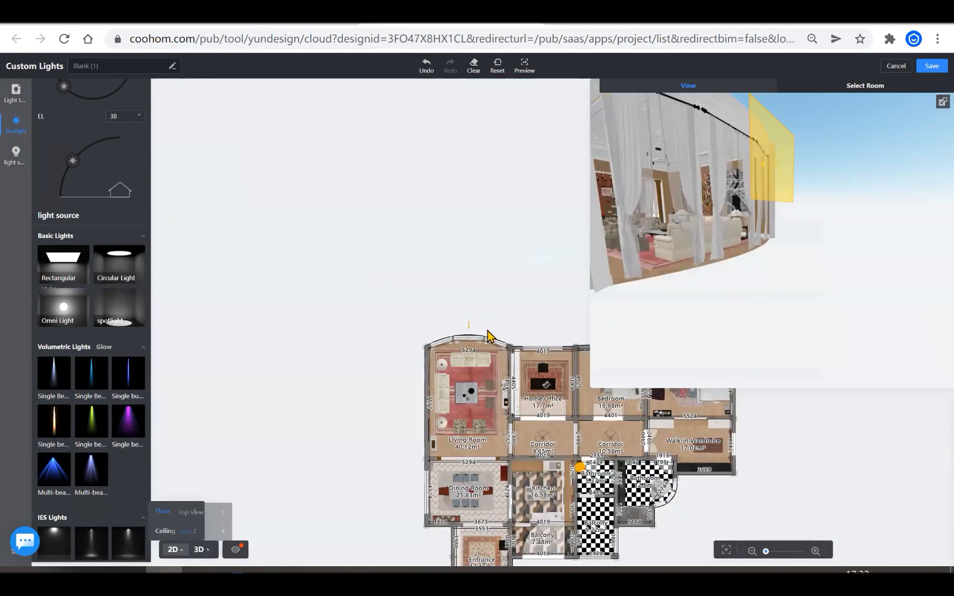
Select the upright light with a selection box in the plan and examine its alignment with the bay window's central pane.
{"action": "scroll", "coordinate": [452, 330], "scroll_direction": "up", "scroll_amount": 3}
{"action": "scroll", "coordinate": [450, 328], "scroll_direction": "up", "scroll_amount": 3}
{"action": "scroll", "coordinate": [376, 242], "scroll_direction": "down", "scroll_amount": 3}
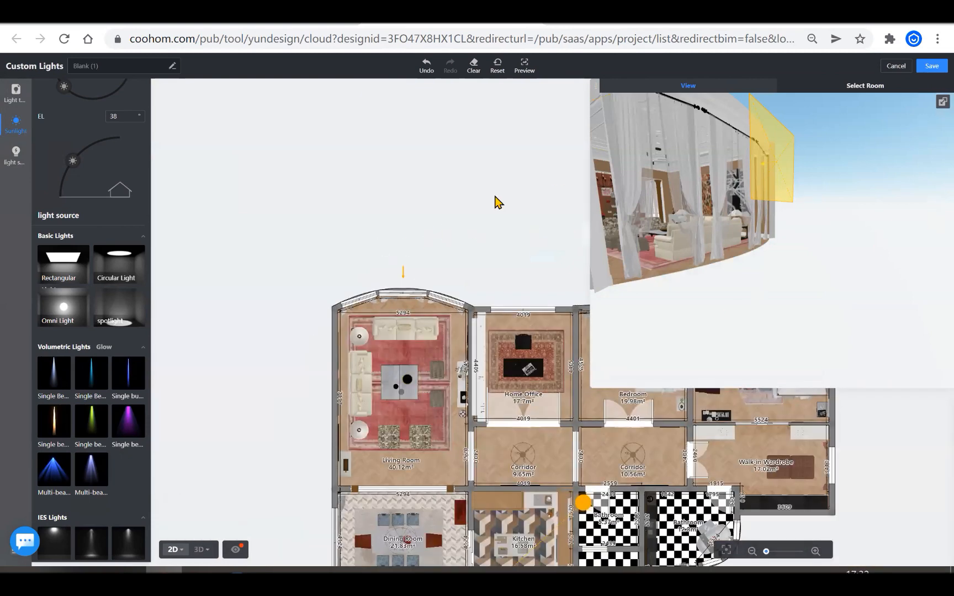
{"action": "scroll", "coordinate": [395, 292], "scroll_direction": "up", "scroll_amount": 1}
{"action": "left_click_drag", "start_coordinate": [321, 327], "coordinate": [424, 360]}
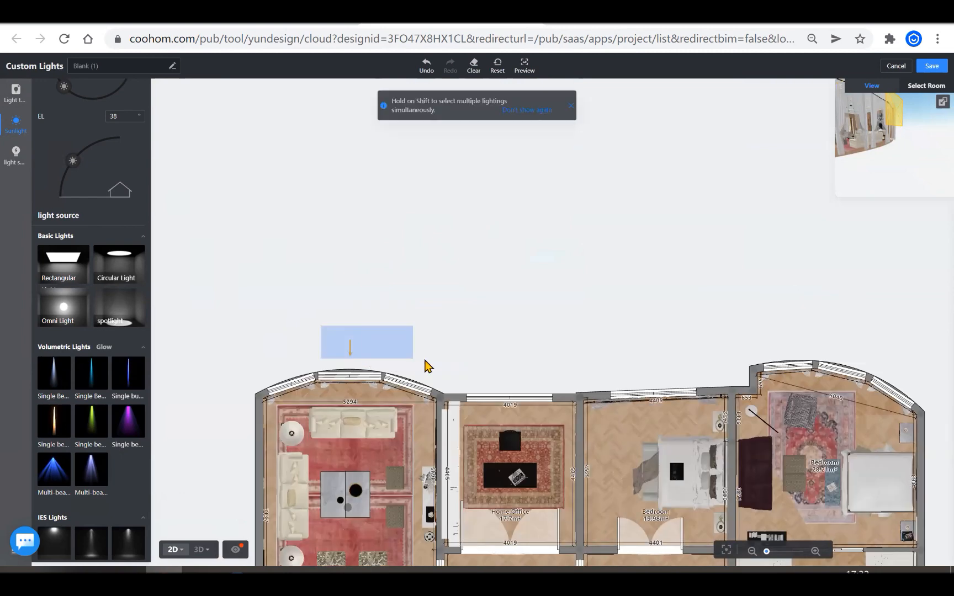
{"action": "right_click_drag", "start_coordinate": [372, 369], "coordinate": [375, 399]}
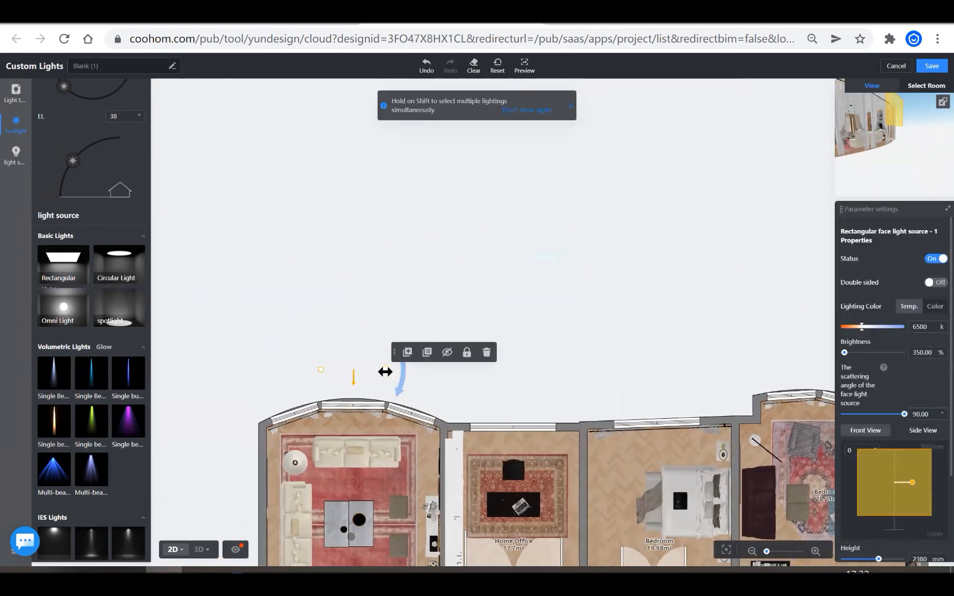
{"action": "left_click", "coordinate": [367, 380]}
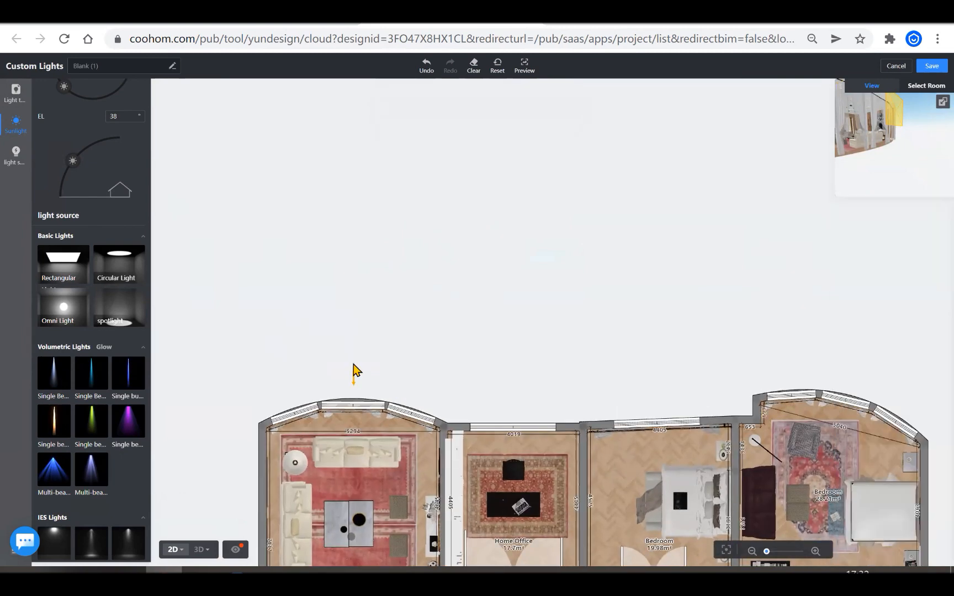
{"action": "left_click_drag", "start_coordinate": [370, 348], "coordinate": [325, 393]}
{"action": "scroll", "coordinate": [340, 383], "scroll_direction": "up", "scroll_amount": 3}
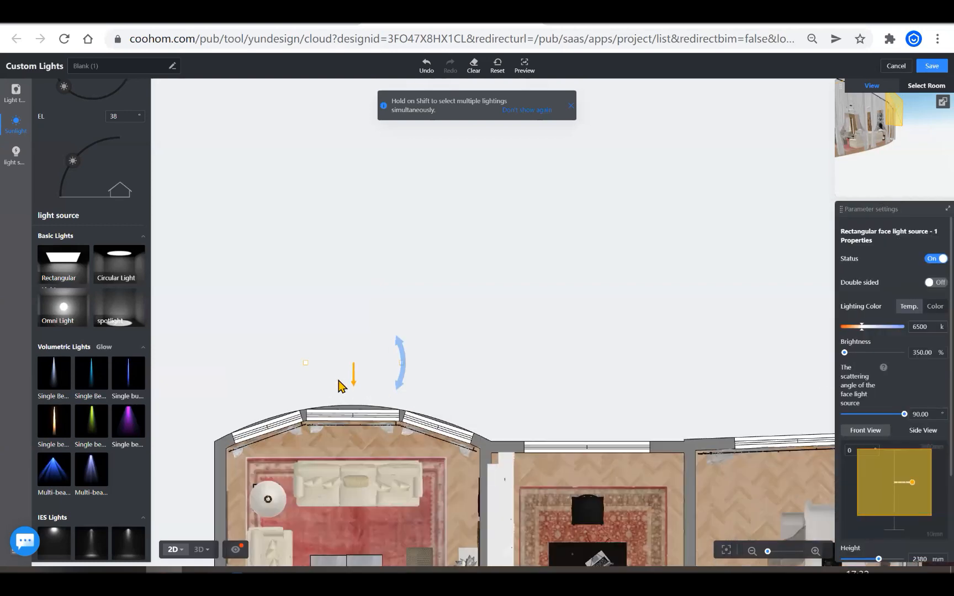
{"action": "scroll", "coordinate": [287, 340], "scroll_direction": "up", "scroll_amount": 2}
{"action": "scroll", "coordinate": [386, 371], "scroll_direction": "up", "scroll_amount": 2}
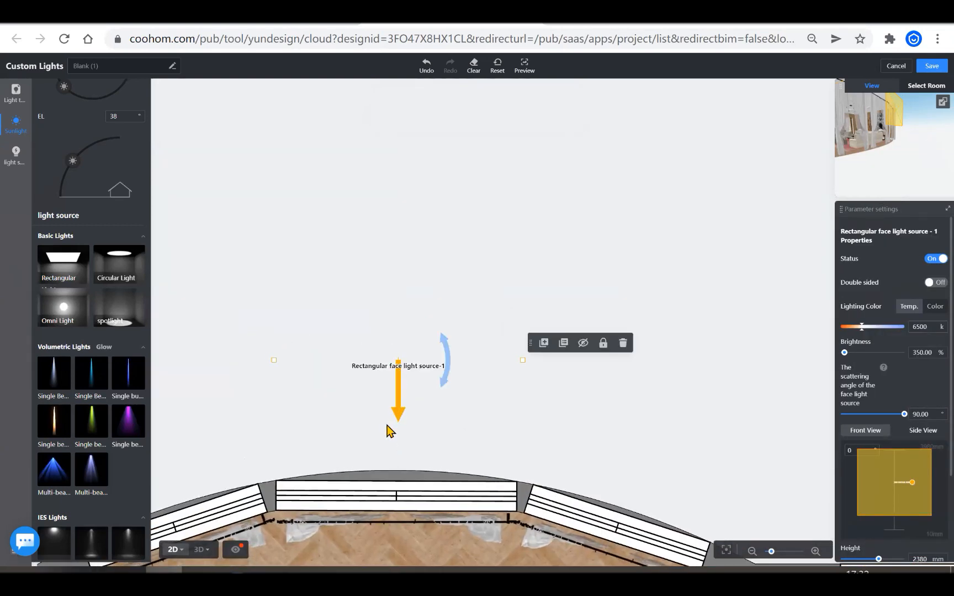
{"action": "left_click", "coordinate": [519, 434]}
{"action": "scroll", "coordinate": [440, 370], "scroll_direction": "down", "scroll_amount": 2}
{"action": "scroll", "coordinate": [417, 369], "scroll_direction": "up", "scroll_amount": 2}
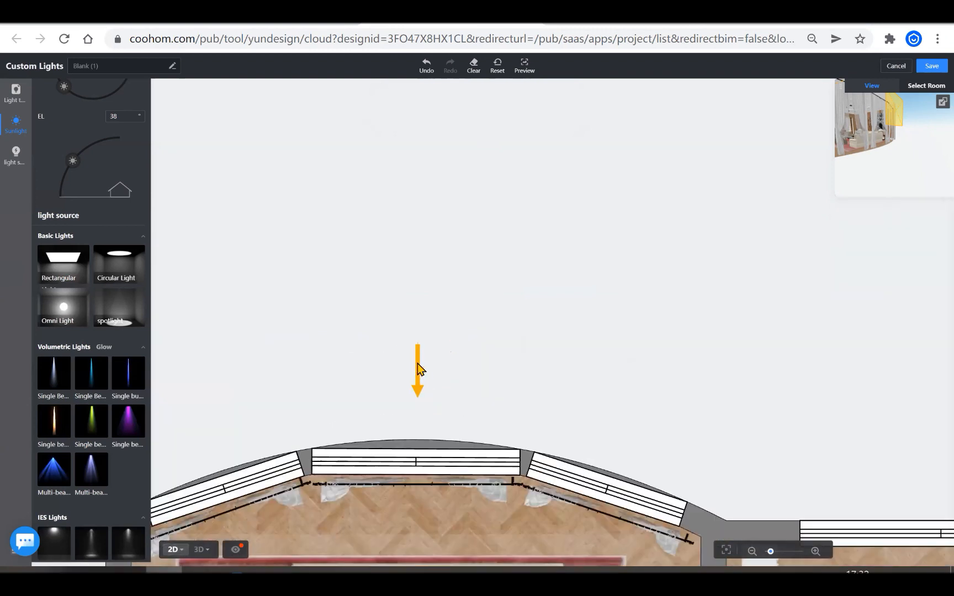
Move the rectangular light in the 3D walk view up against the central bay window pane, and return to the 2D plan.
{"action": "left_click", "coordinate": [199, 549]}
{"action": "left_click", "coordinate": [486, 256]}
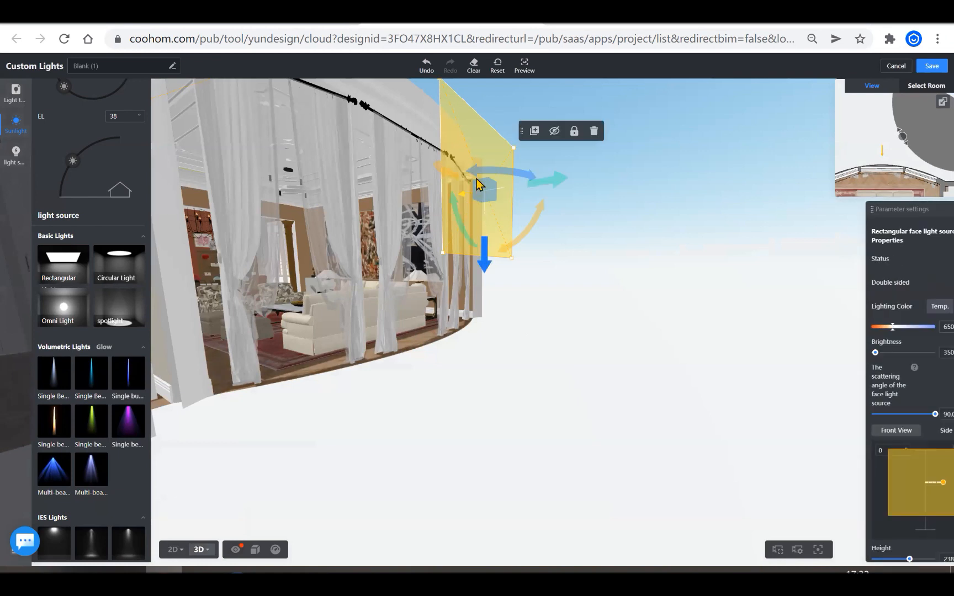
{"action": "left_click_drag", "start_coordinate": [542, 186], "coordinate": [482, 199]}
{"action": "left_click", "coordinate": [492, 405]}
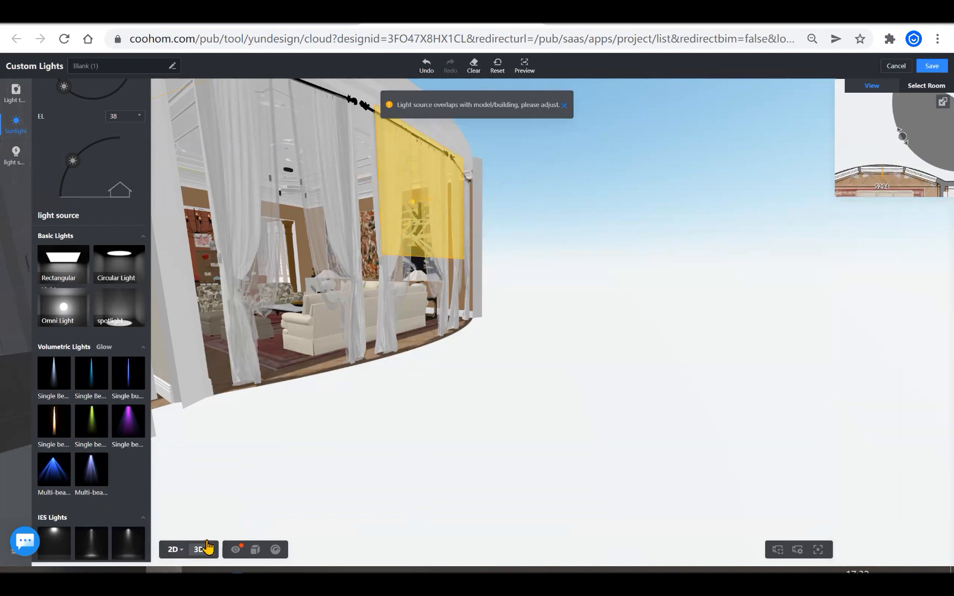
{"action": "left_click", "coordinate": [173, 550]}
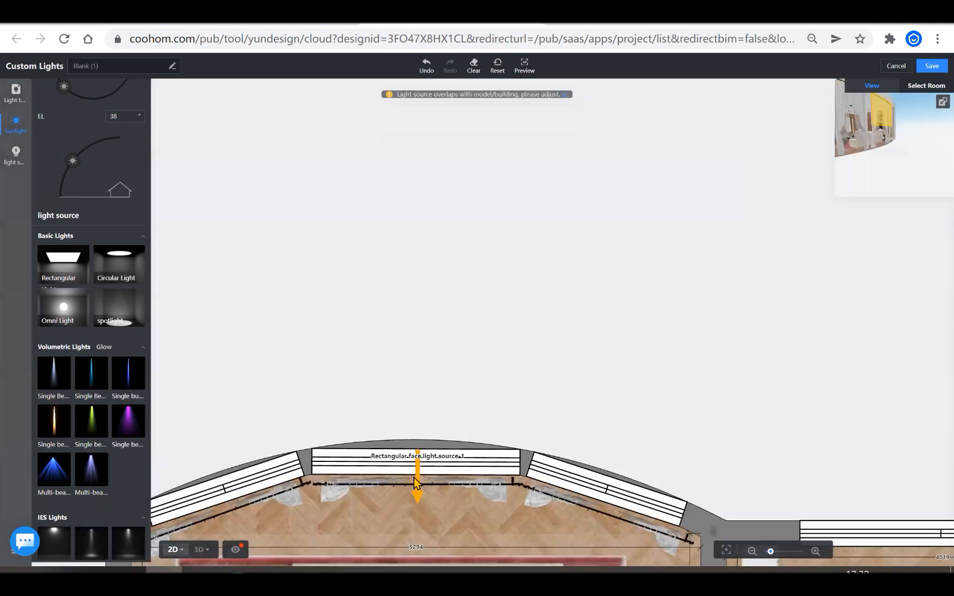
Shift the rectangular light slightly outward from the central window pane in 3D, and check its position in the 2D plan.
{"action": "left_click", "coordinate": [196, 550]}
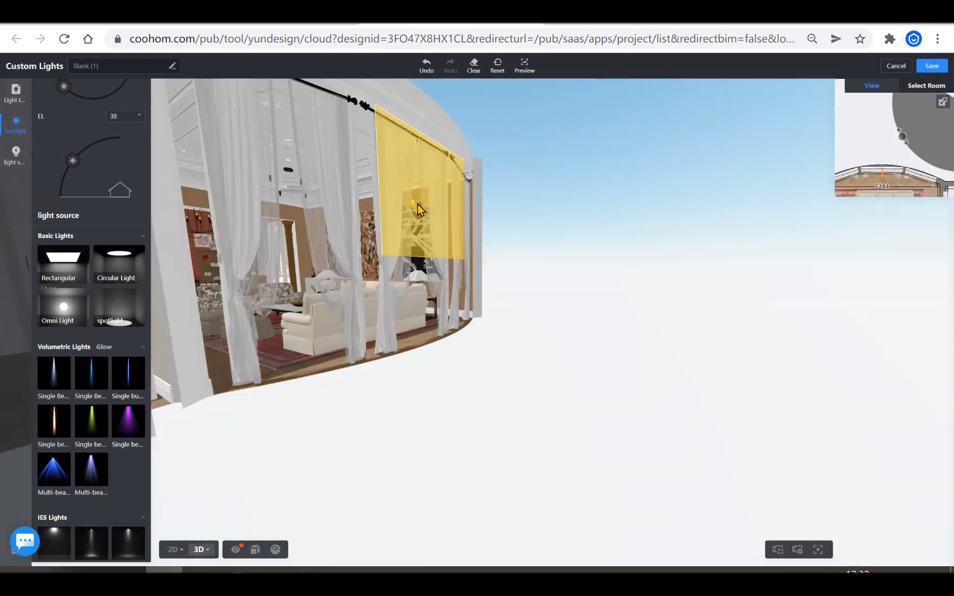
{"action": "left_click", "coordinate": [418, 204]}
{"action": "left_click_drag", "start_coordinate": [500, 191], "coordinate": [503, 190]}
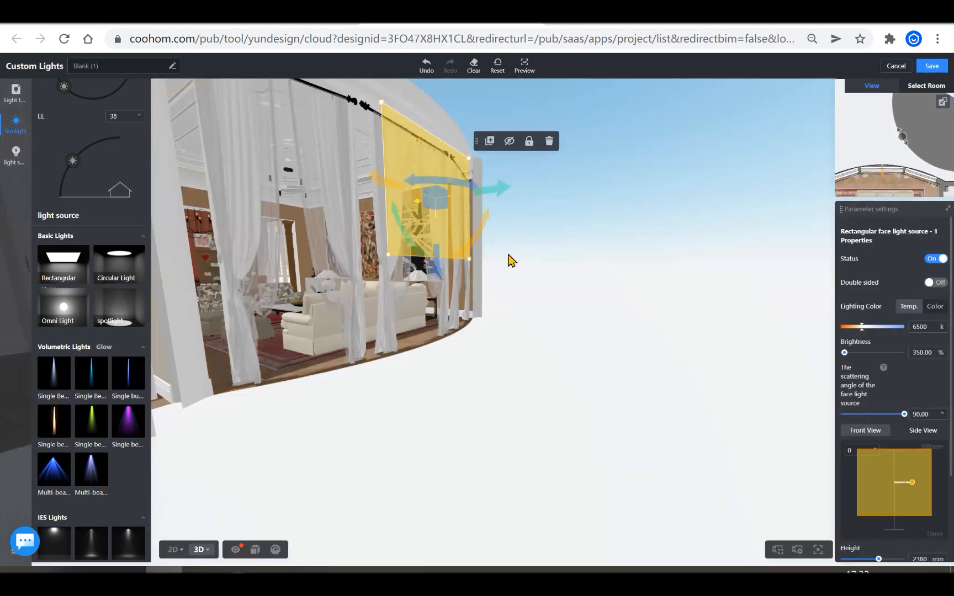
{"action": "left_click", "coordinate": [513, 393]}
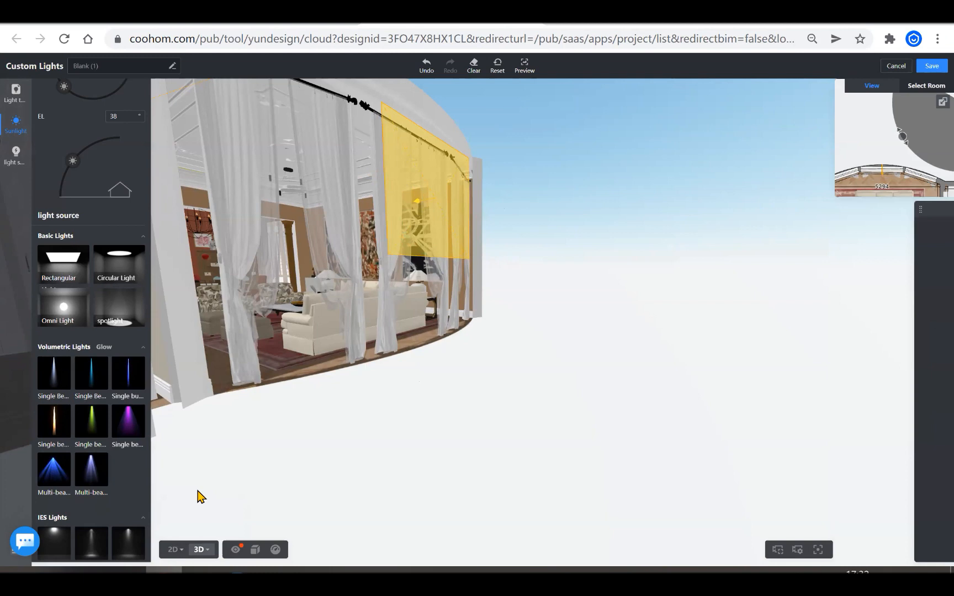
{"action": "left_click", "coordinate": [177, 550]}
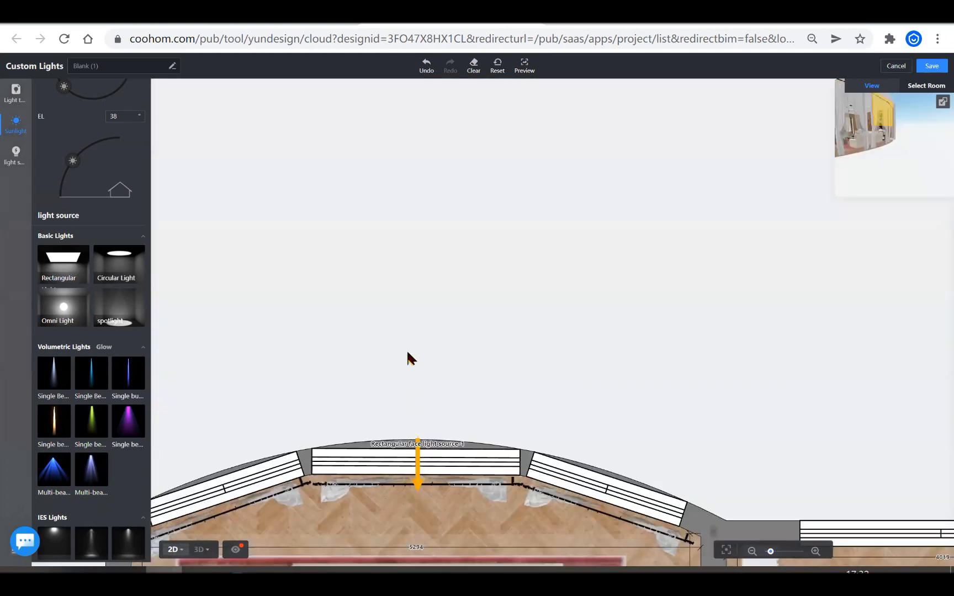
{"action": "scroll", "coordinate": [408, 354], "scroll_direction": "down", "scroll_amount": 3}
{"action": "scroll", "coordinate": [422, 507], "scroll_direction": "up", "scroll_amount": 6}
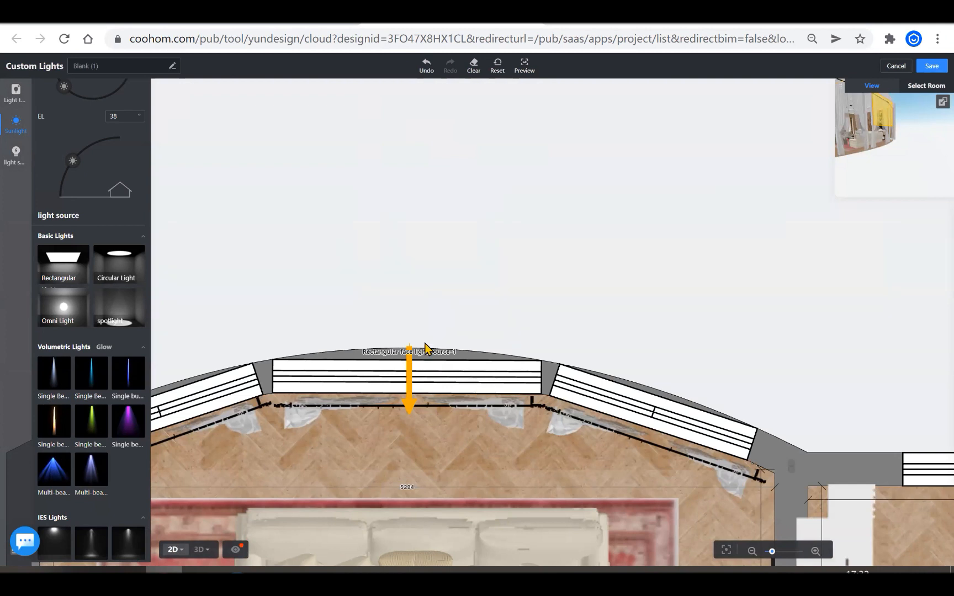
{"action": "scroll", "coordinate": [406, 284], "scroll_direction": "down", "scroll_amount": 2}
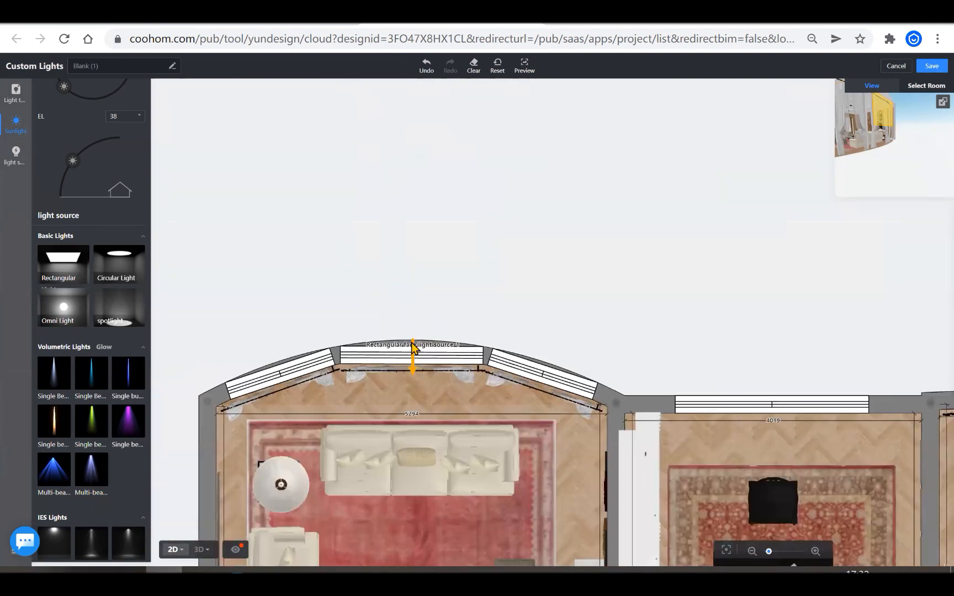
Set the lighting colour of the rectangular light at the living room's middle bay window to the warm white preset #FEF6E9.
{"action": "left_click", "coordinate": [366, 385]}
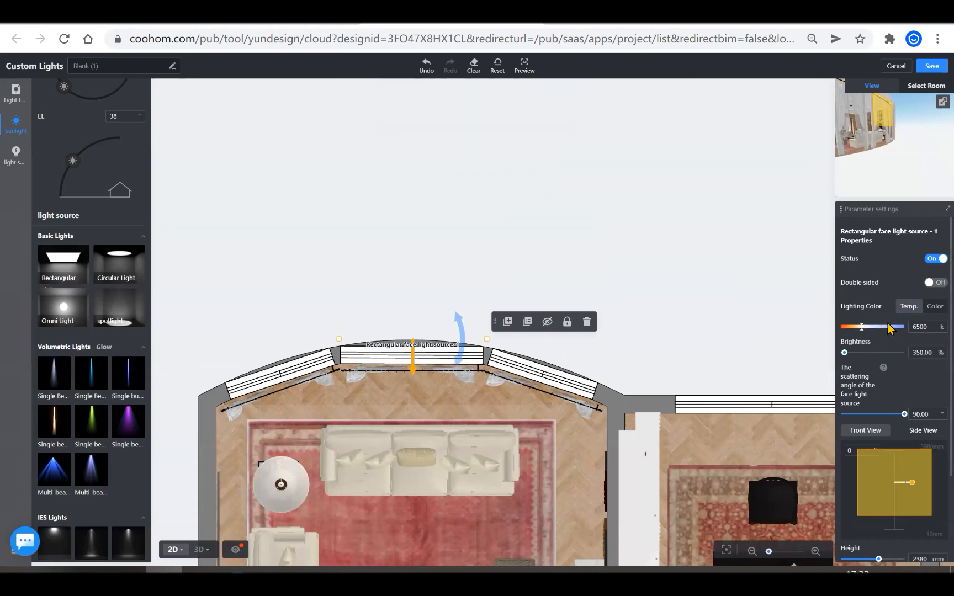
{"action": "left_click", "coordinate": [933, 308]}
{"action": "left_click", "coordinate": [926, 326]}
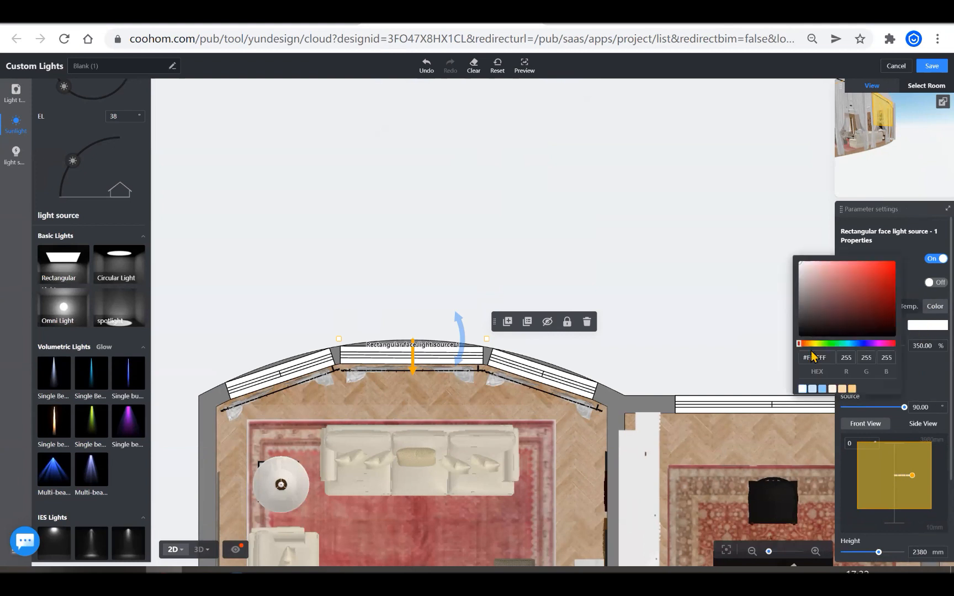
{"action": "left_click", "coordinate": [832, 388]}
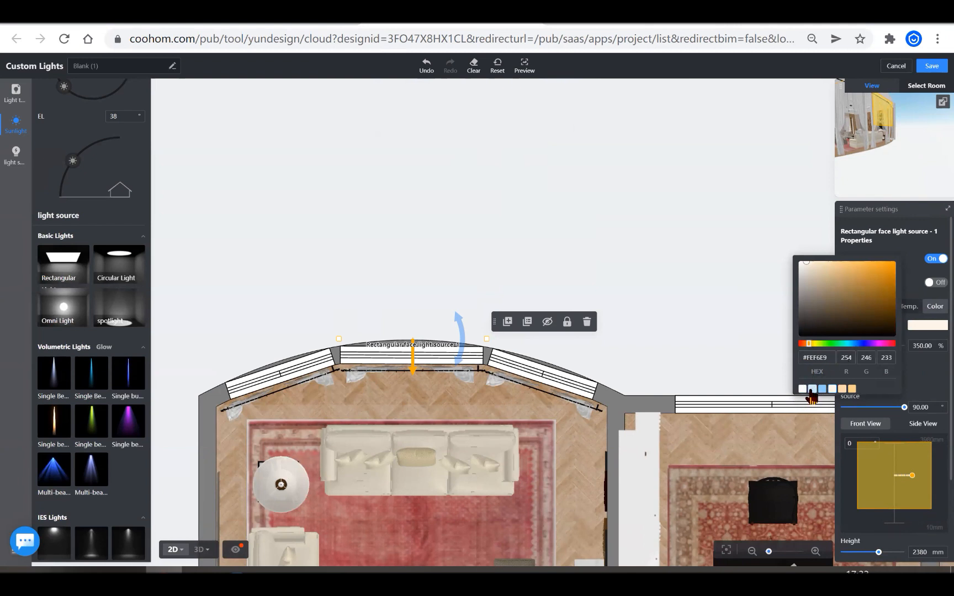
{"action": "left_click", "coordinate": [723, 305]}
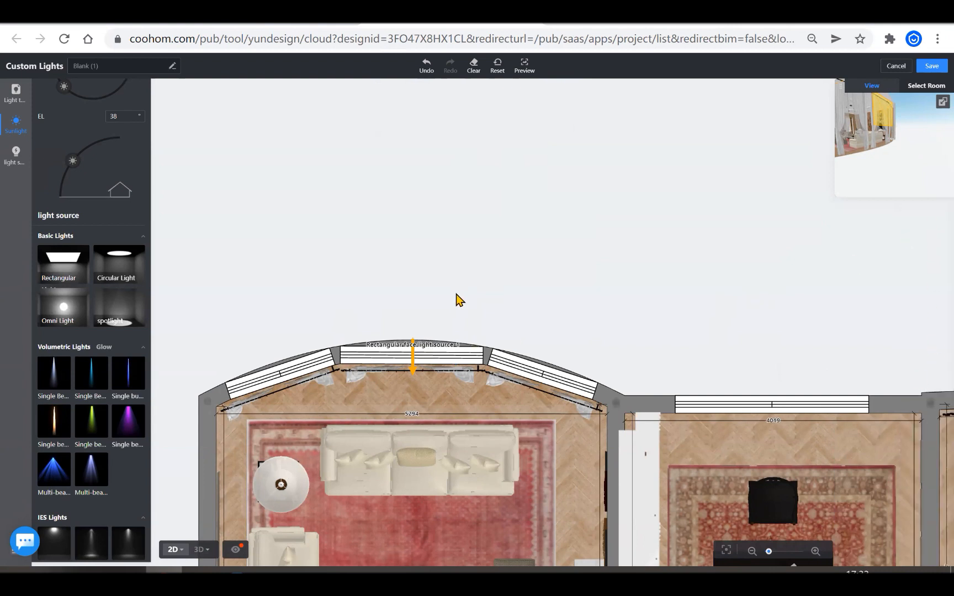
Narrow the rectangular light at the living room's middle bay window to a width of about 1976 mm.
{"action": "left_click", "coordinate": [412, 341]}
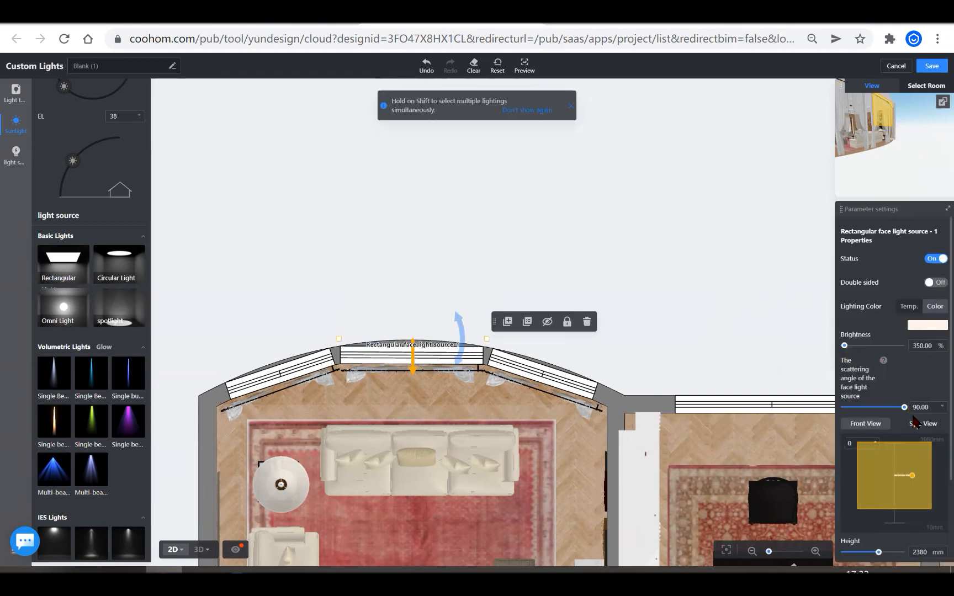
{"action": "scroll", "coordinate": [900, 415], "scroll_direction": "down", "scroll_amount": 2}
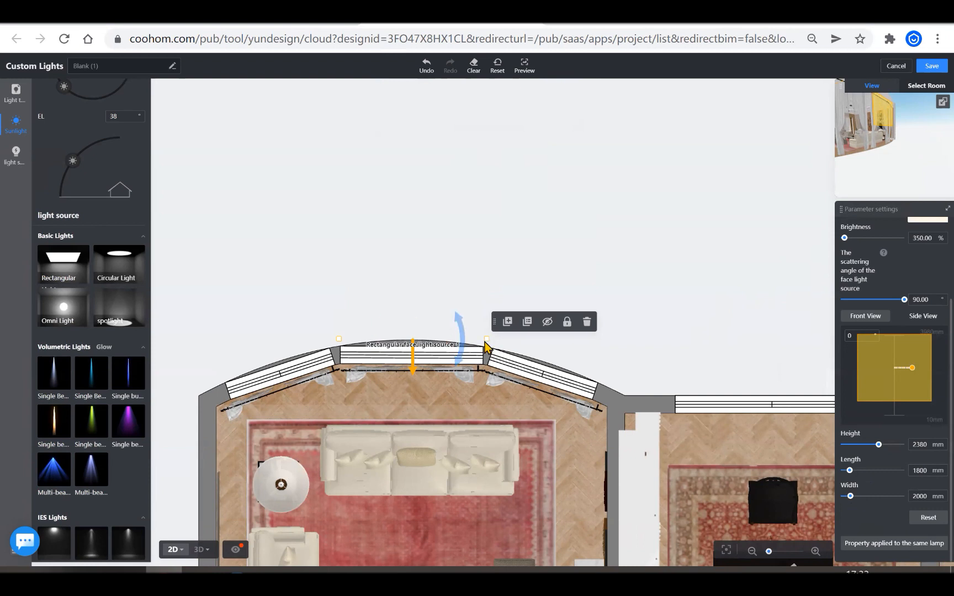
{"action": "mouse_move", "coordinate": [498, 340]}
{"action": "left_mouse_down"}
{"action": "mouse_move", "coordinate": [583, 336]}
{"action": "mouse_move", "coordinate": [485, 346]}
{"action": "left_mouse_up"}
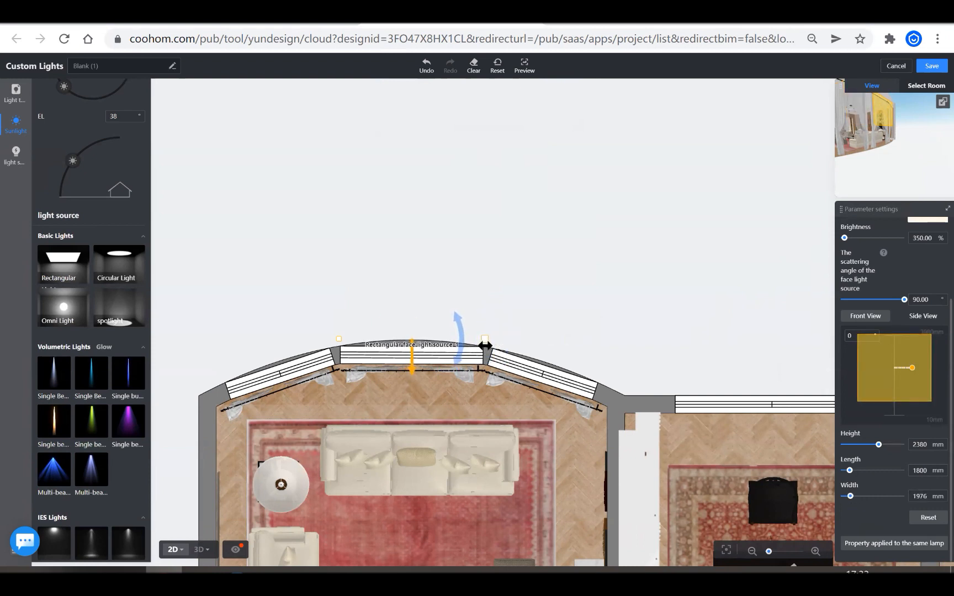
{"action": "left_click", "coordinate": [517, 281]}
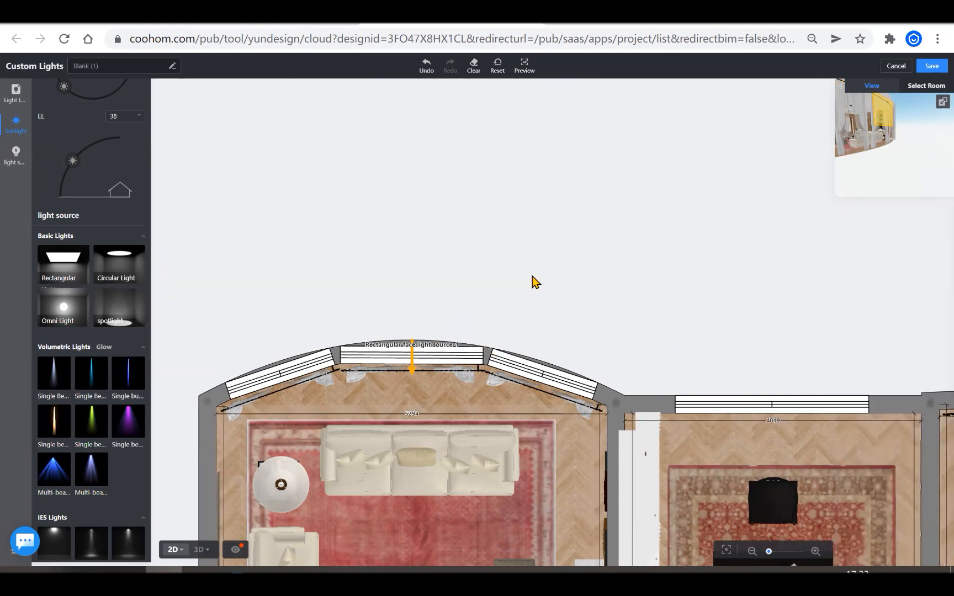
Place a rectangular light in the corridor below the Home Office doors and resize it to about 341 by 2729 mm.
{"action": "scroll", "coordinate": [381, 197], "scroll_direction": "down", "scroll_amount": 2}
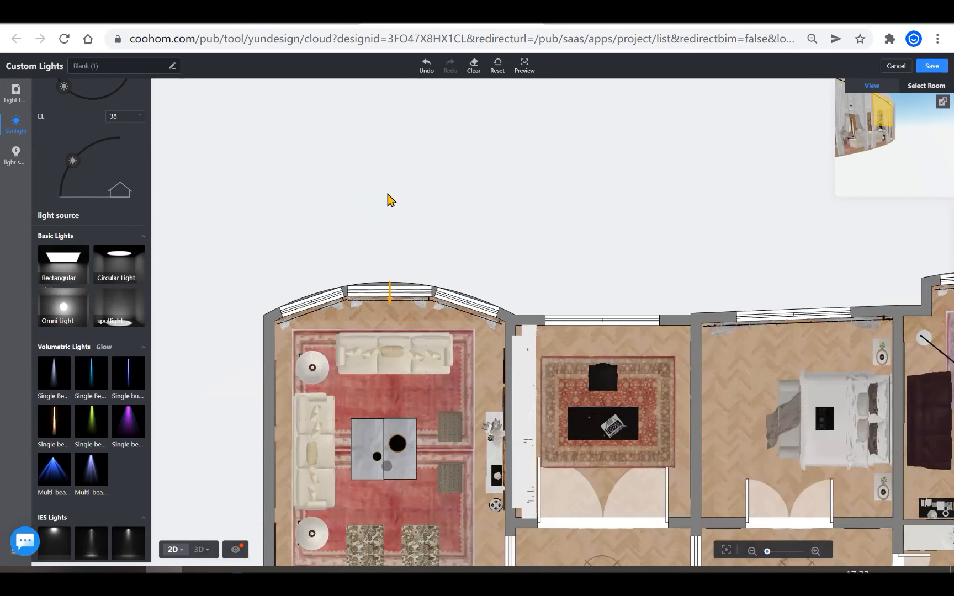
{"action": "scroll", "coordinate": [390, 198], "scroll_direction": "down", "scroll_amount": 2}
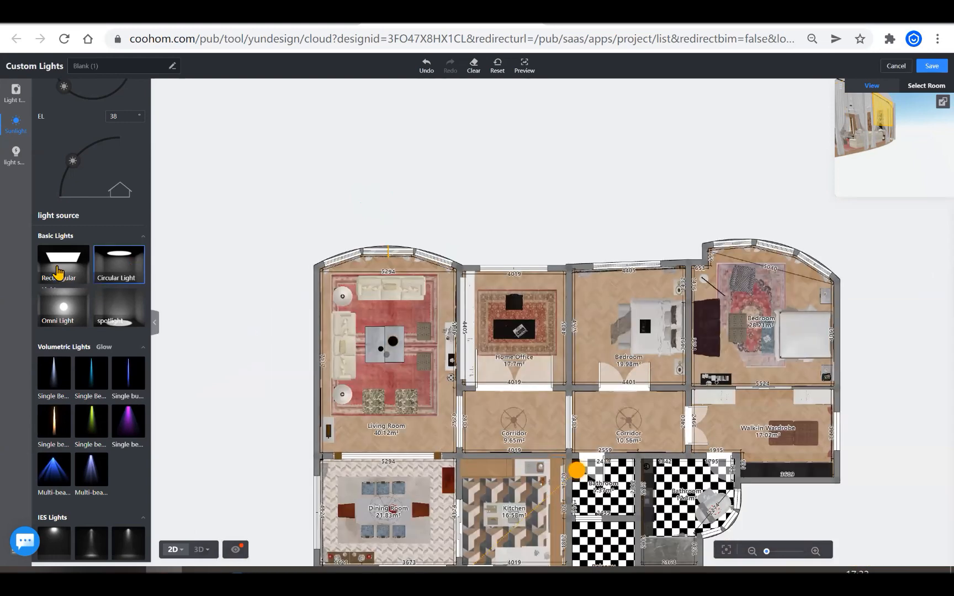
{"action": "left_click", "coordinate": [54, 269]}
{"action": "scroll", "coordinate": [547, 392], "scroll_direction": "down", "scroll_amount": 2}
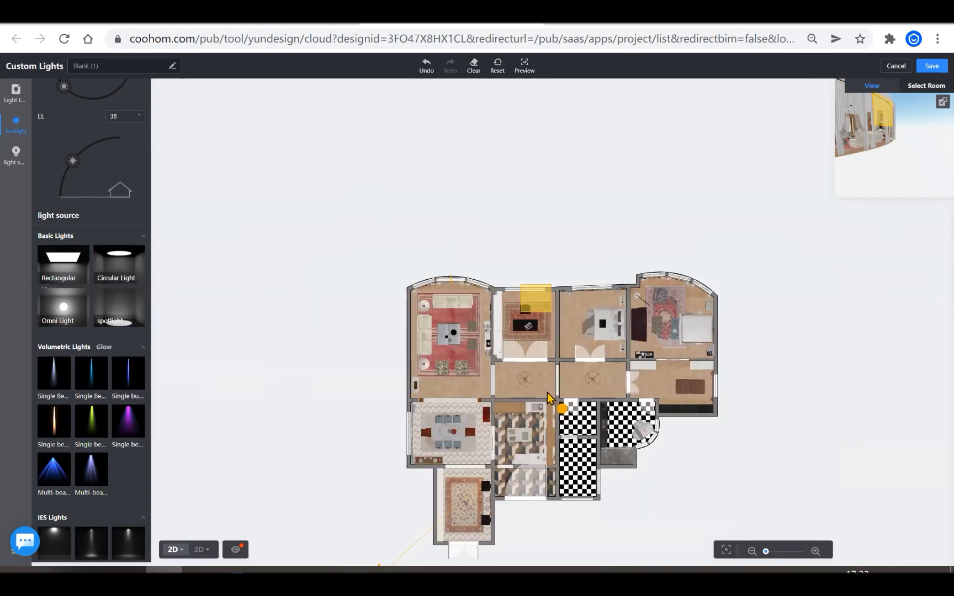
{"action": "scroll", "coordinate": [514, 365], "scroll_direction": "up", "scroll_amount": 3}
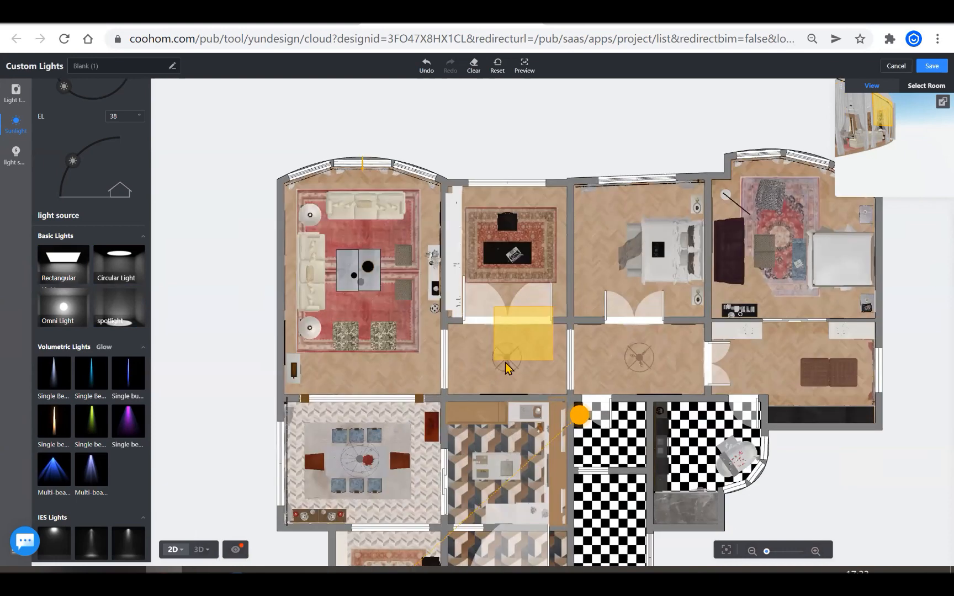
{"action": "left_click", "coordinate": [508, 368]}
{"action": "scroll", "coordinate": [590, 409], "scroll_direction": "up", "scroll_amount": 3}
{"action": "left_click_drag", "start_coordinate": [590, 439], "coordinate": [574, 303]}
{"action": "left_click", "coordinate": [546, 303]}
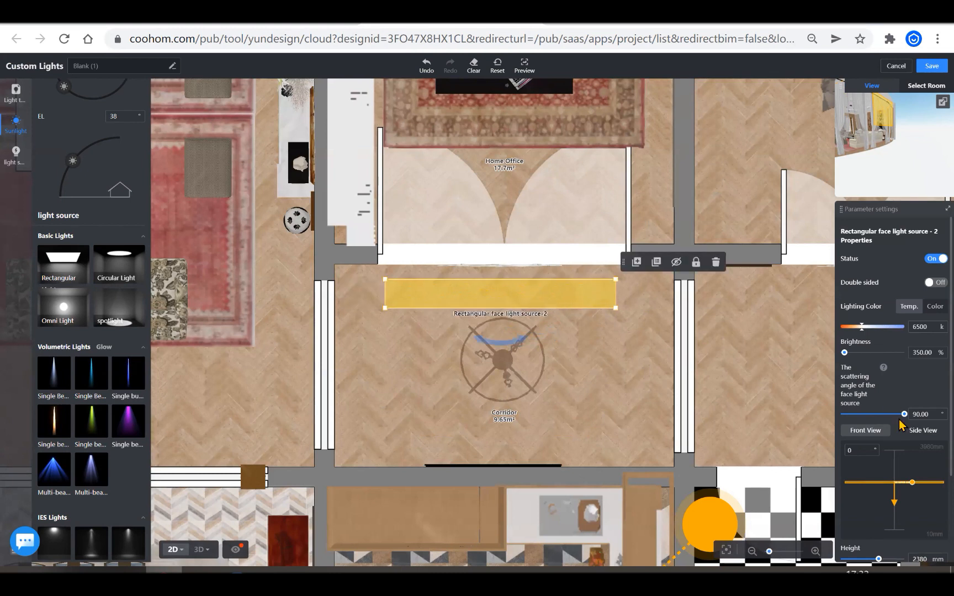
Set the corridor rectangular light's colour to a pale warm tone, starting from the orange preset #FFCE87 and lightening it.
{"action": "left_click", "coordinate": [936, 306]}
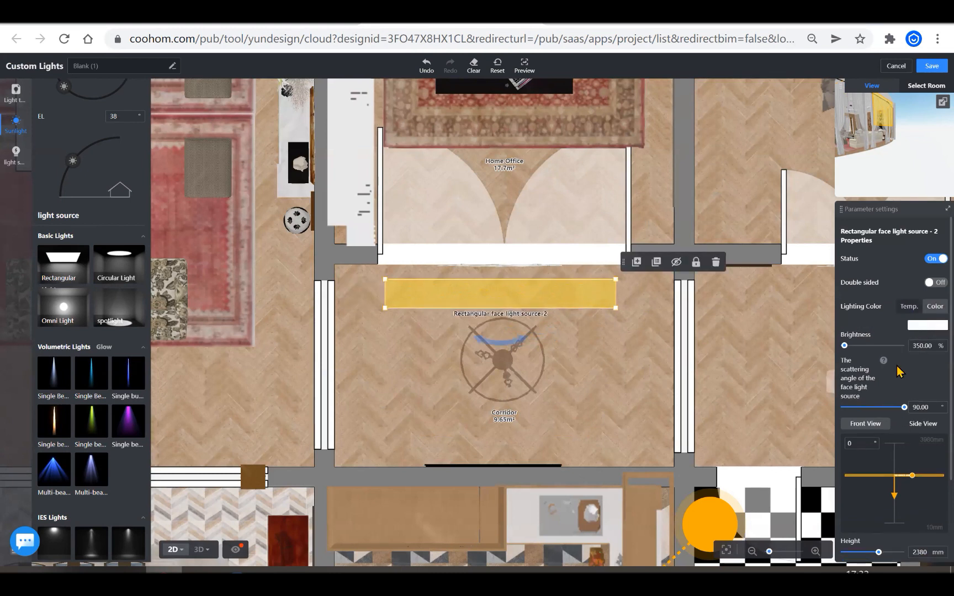
{"action": "left_click", "coordinate": [916, 326]}
{"action": "left_click", "coordinate": [808, 263]}
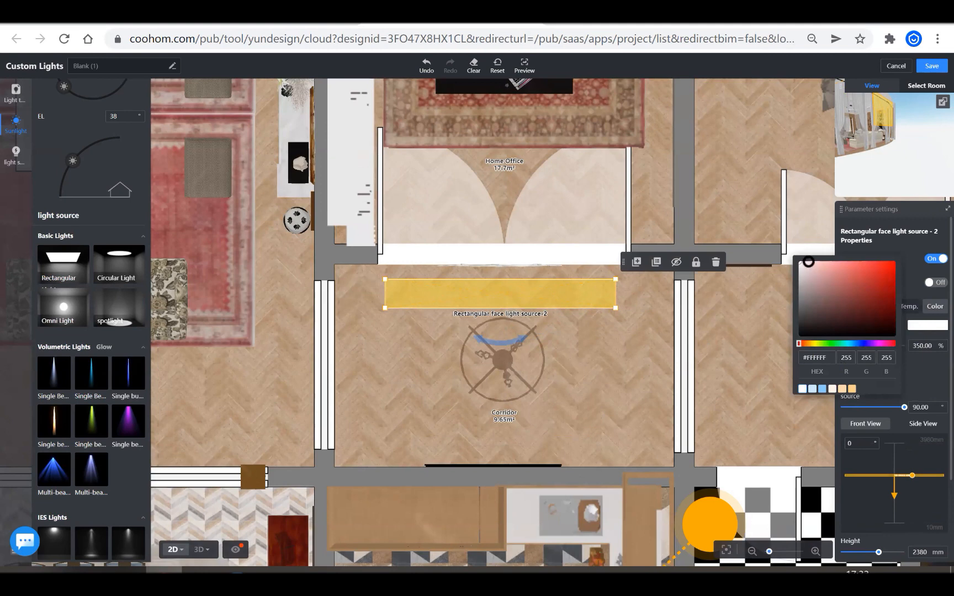
{"action": "left_click", "coordinate": [852, 389]}
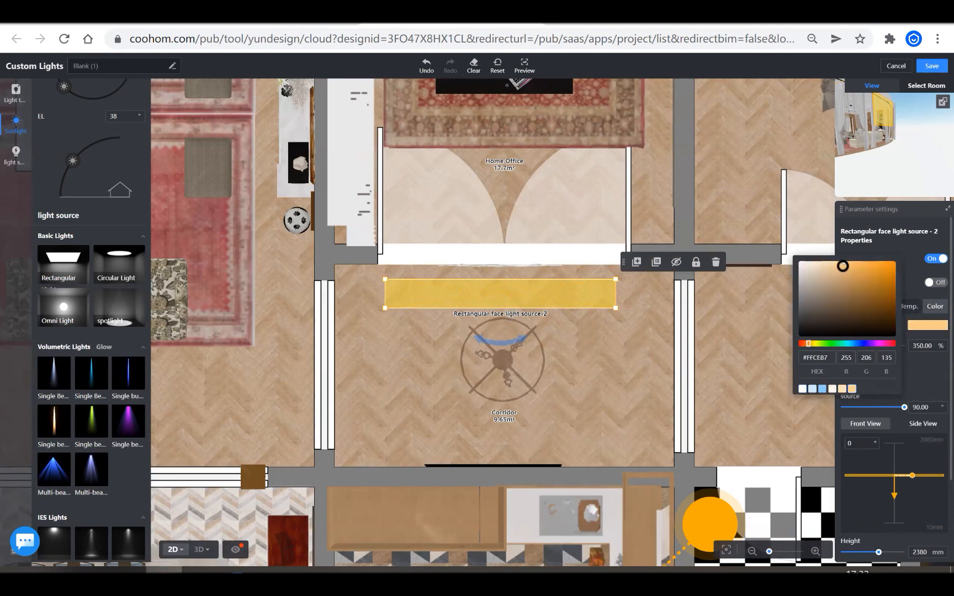
{"action": "left_click", "coordinate": [816, 264]}
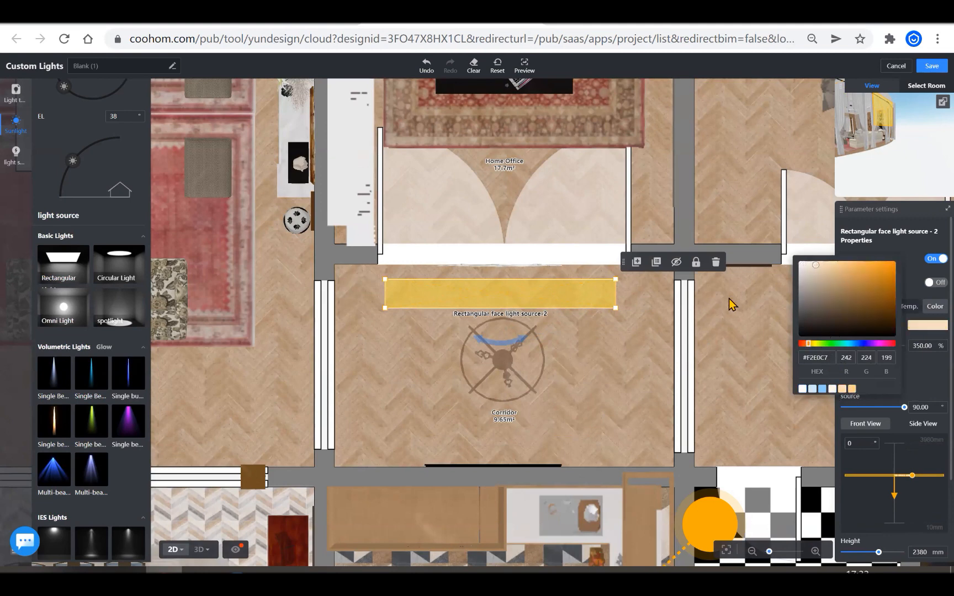
{"action": "left_click", "coordinate": [816, 262]}
Duplicate the corridor's rectangular light and place the copy along the opposite wall, beyond the chandelier.
{"action": "left_click", "coordinate": [543, 296]}
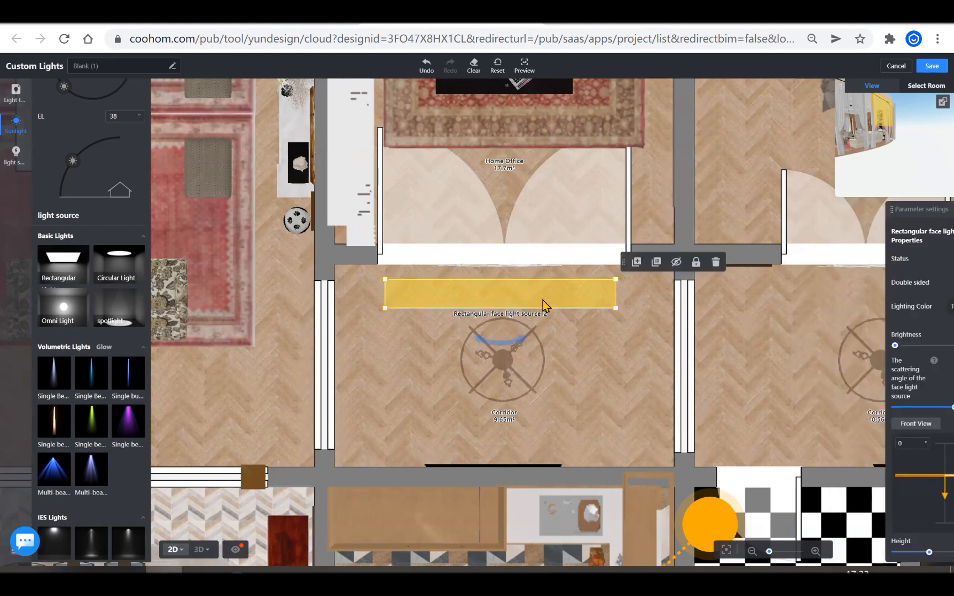
{"action": "left_click", "coordinate": [636, 262]}
{"action": "left_click", "coordinate": [502, 436]}
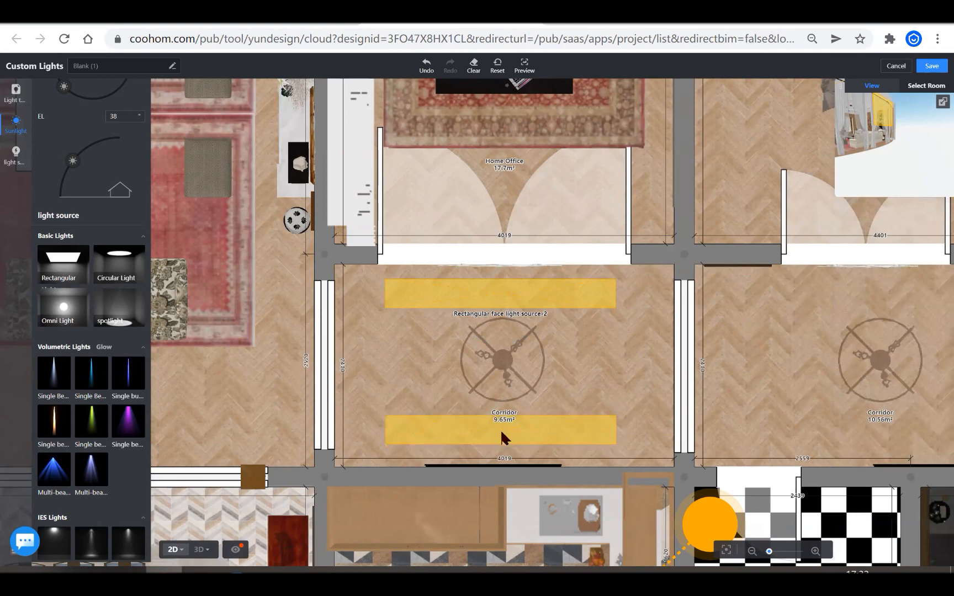
Select both rectangular lights in the Home Office corridor and copy them into the adjacent corridor outside the bedroom.
{"action": "left_click", "coordinate": [502, 277]}
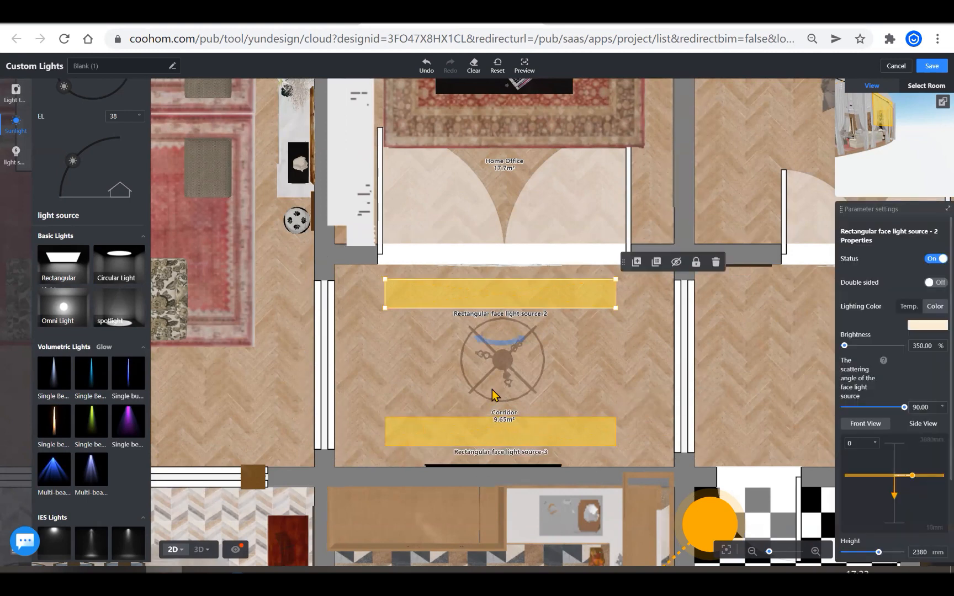
{"action": "left_click", "coordinate": [494, 428], "text": "shift"}
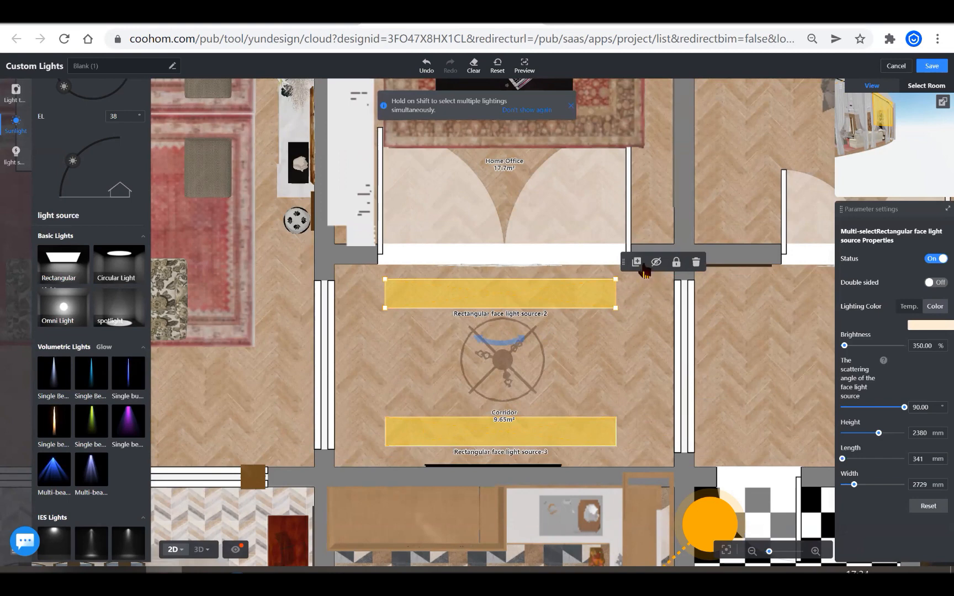
{"action": "scroll", "coordinate": [246, 353], "scroll_direction": "down", "scroll_amount": 1}
{"action": "scroll", "coordinate": [455, 369], "scroll_direction": "down", "scroll_amount": 4}
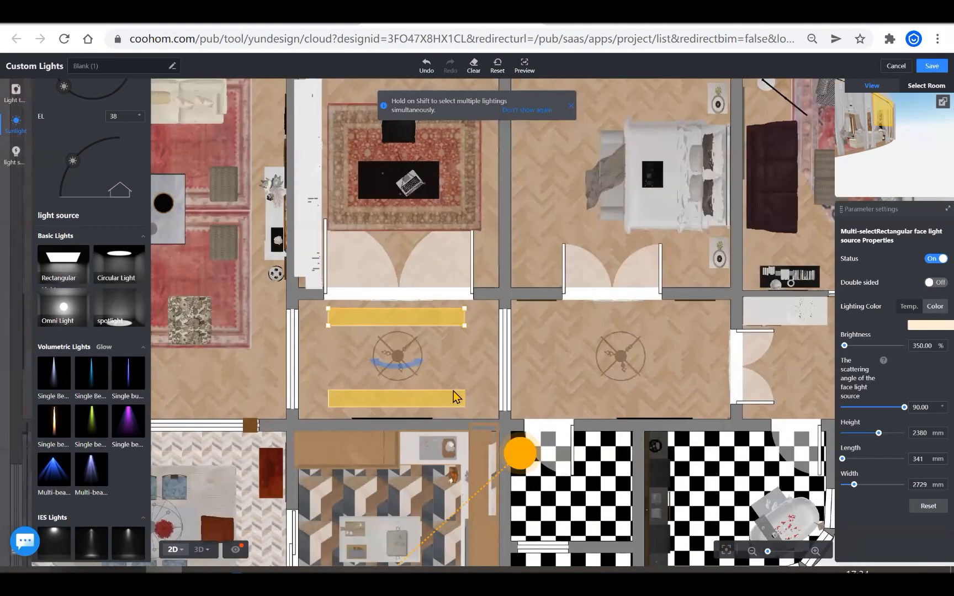
{"action": "left_click", "coordinate": [447, 396]}
{"action": "left_click", "coordinate": [438, 321], "text": "shift"}
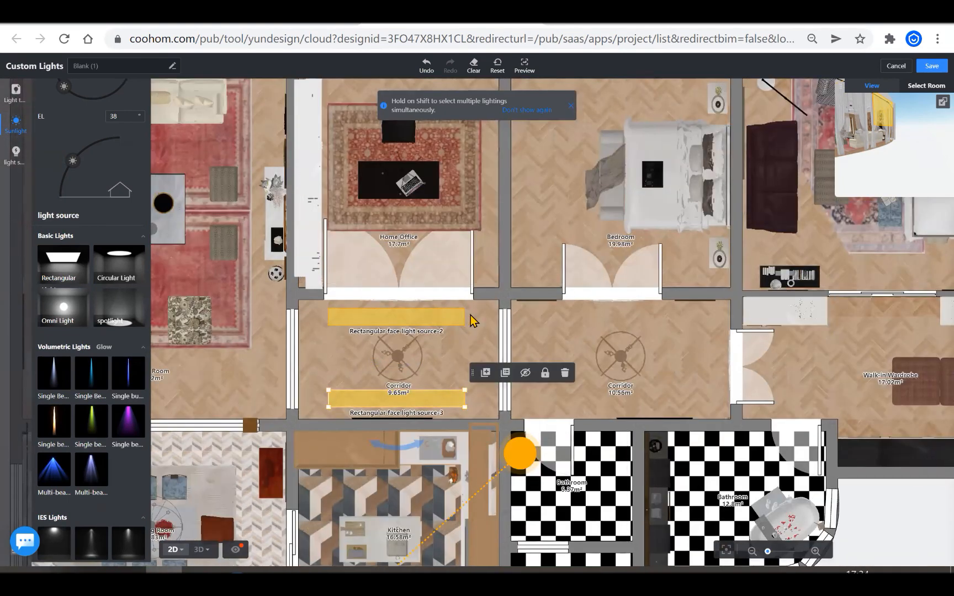
{"action": "left_click", "coordinate": [485, 291]}
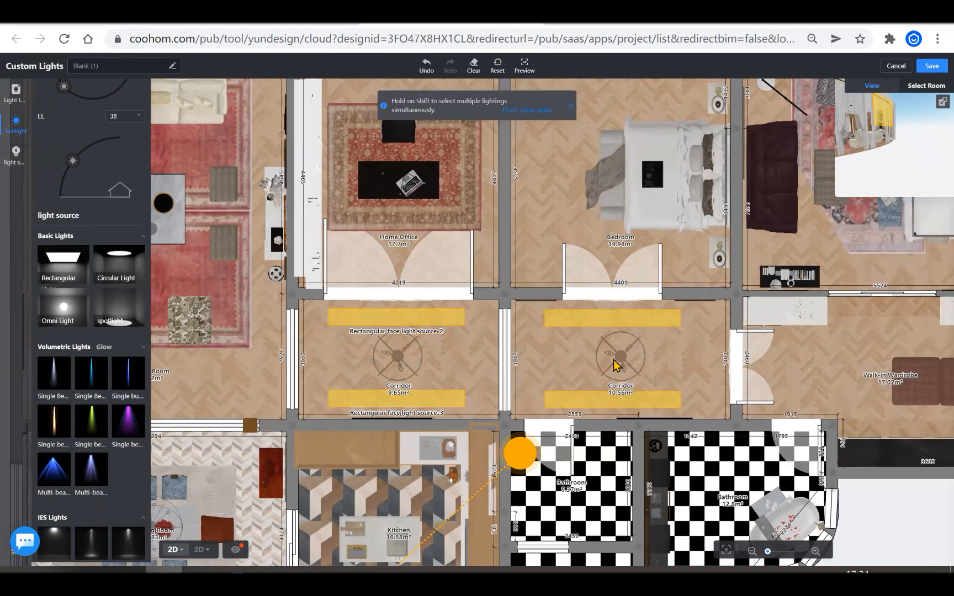
{"action": "left_click", "coordinate": [534, 362]}
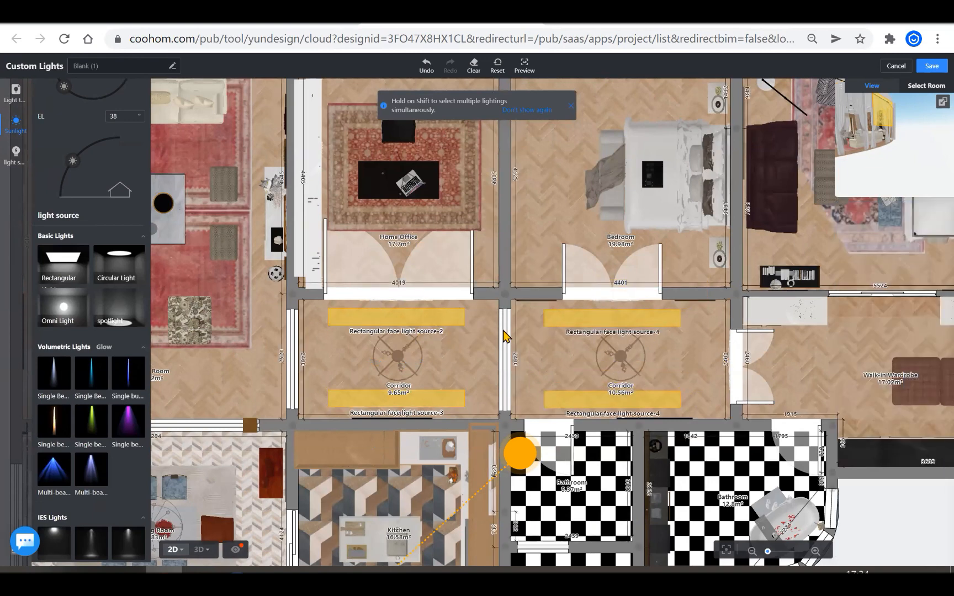
Place an omni light at the centre of the chandelier in the corridor outside the Home Office.
{"action": "scroll", "coordinate": [517, 336], "scroll_direction": "down", "scroll_amount": 4}
{"action": "scroll", "coordinate": [517, 335], "scroll_direction": "up", "scroll_amount": 5}
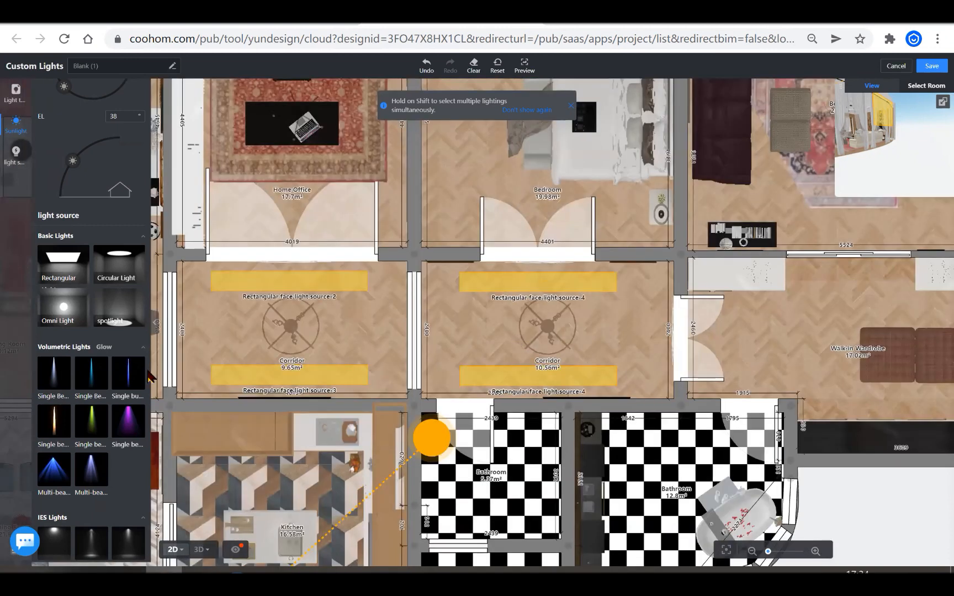
{"action": "left_click", "coordinate": [61, 312]}
{"action": "scroll", "coordinate": [288, 321], "scroll_direction": "up", "scroll_amount": 5}
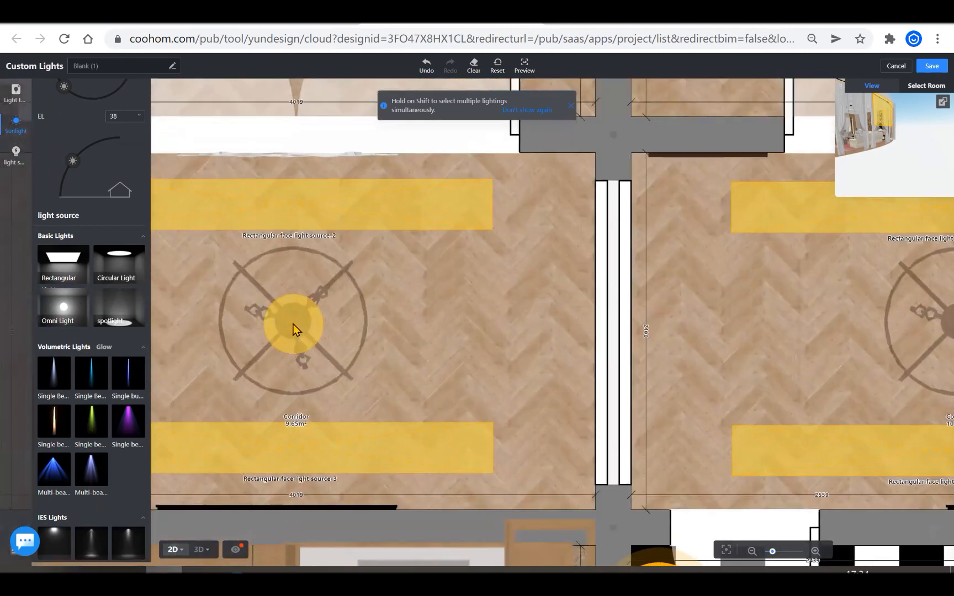
{"action": "left_click", "coordinate": [293, 324]}
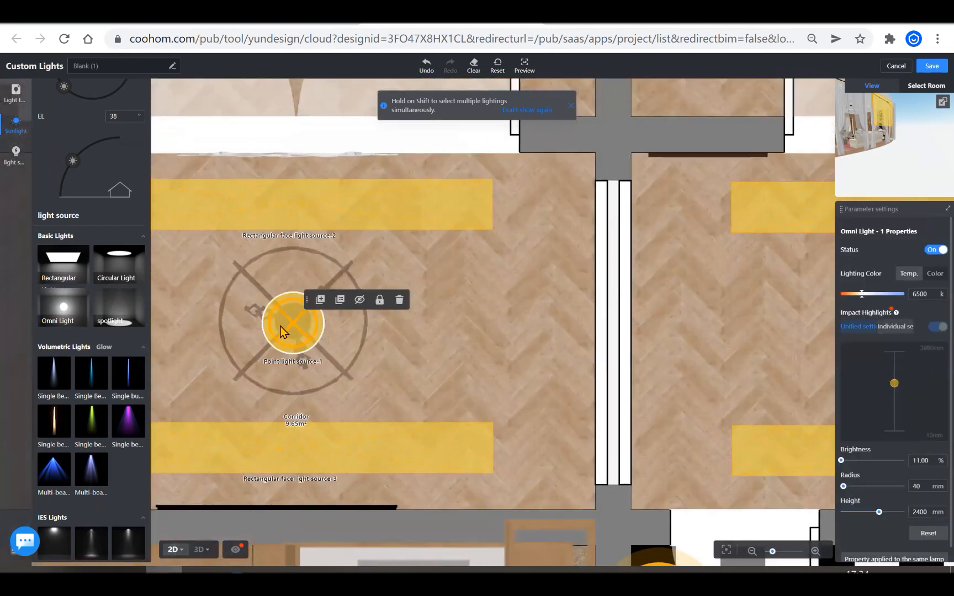
Examine the available basic, volumetric and IES light types and the area around the bedroom floor lamp.
{"action": "scroll", "coordinate": [281, 326], "scroll_direction": "down", "scroll_amount": 2}
{"action": "scroll", "coordinate": [280, 326], "scroll_direction": "down", "scroll_amount": 1}
{"action": "scroll", "coordinate": [281, 326], "scroll_direction": "down", "scroll_amount": 1}
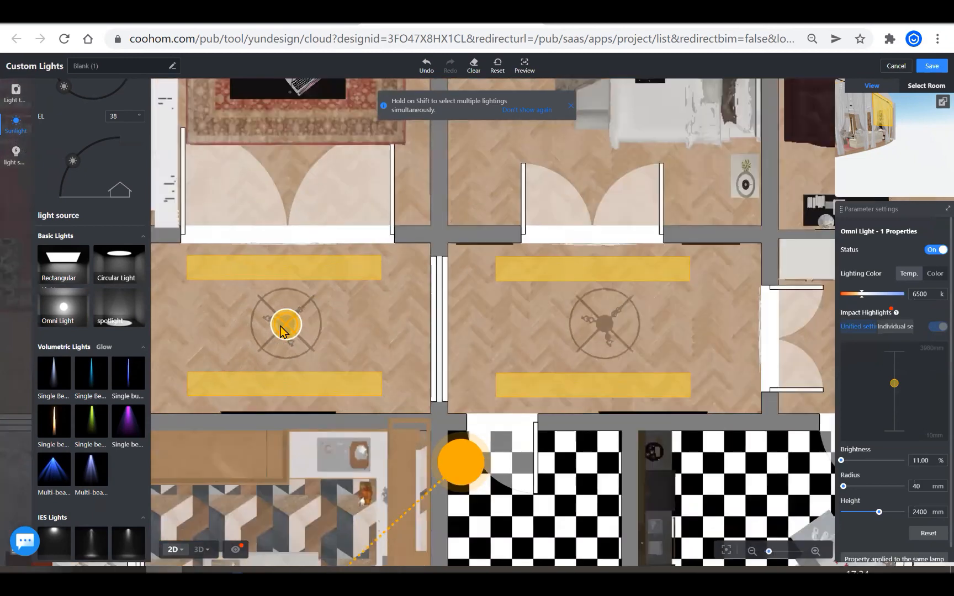
{"action": "scroll", "coordinate": [282, 333], "scroll_direction": "down", "scroll_amount": 1}
{"action": "scroll", "coordinate": [159, 370], "scroll_direction": "down", "scroll_amount": 3}
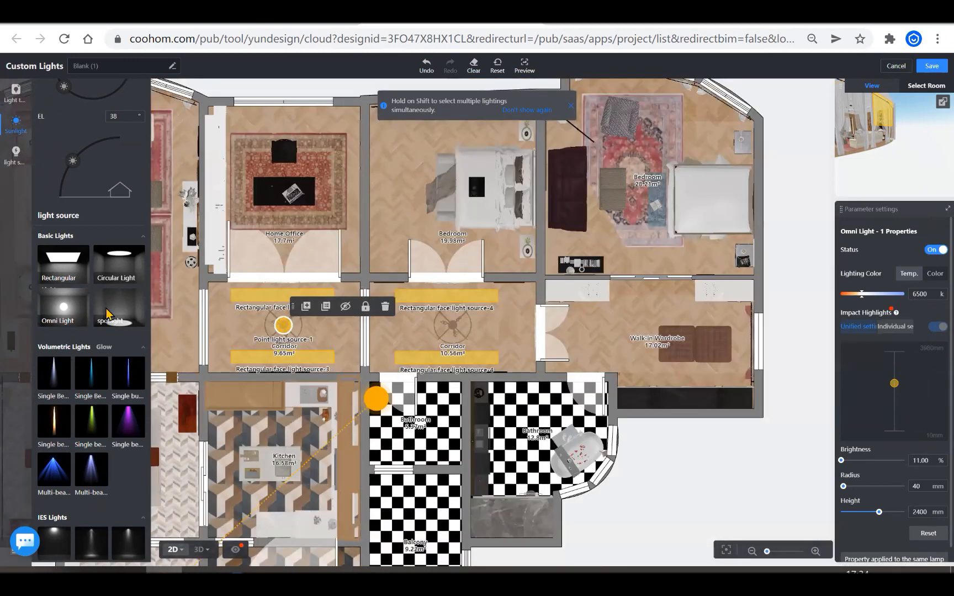
{"action": "scroll", "coordinate": [105, 316], "scroll_direction": "down", "scroll_amount": 1}
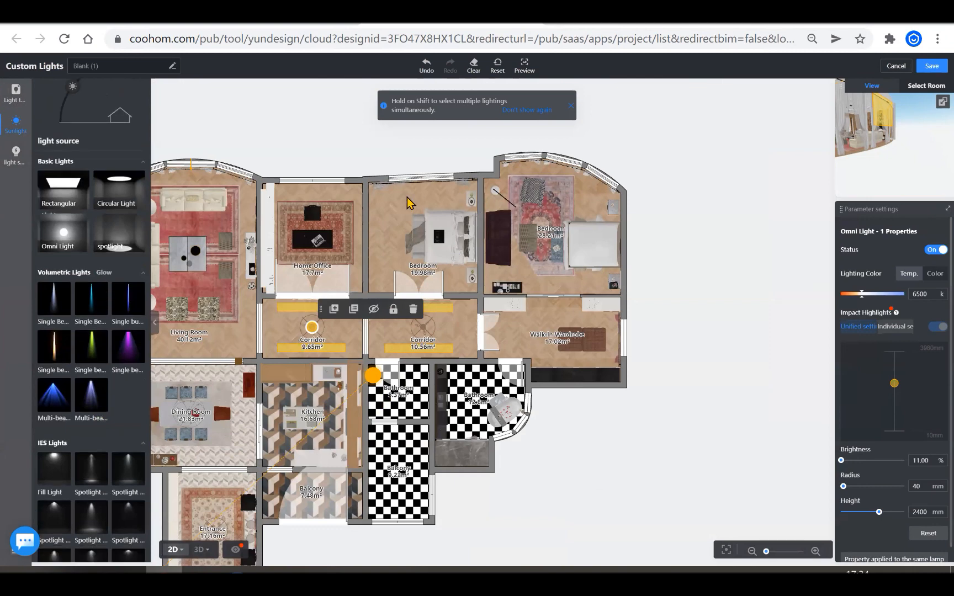
{"action": "scroll", "coordinate": [408, 203], "scroll_direction": "down", "scroll_amount": 2}
{"action": "scroll", "coordinate": [409, 203], "scroll_direction": "up", "scroll_amount": 3}
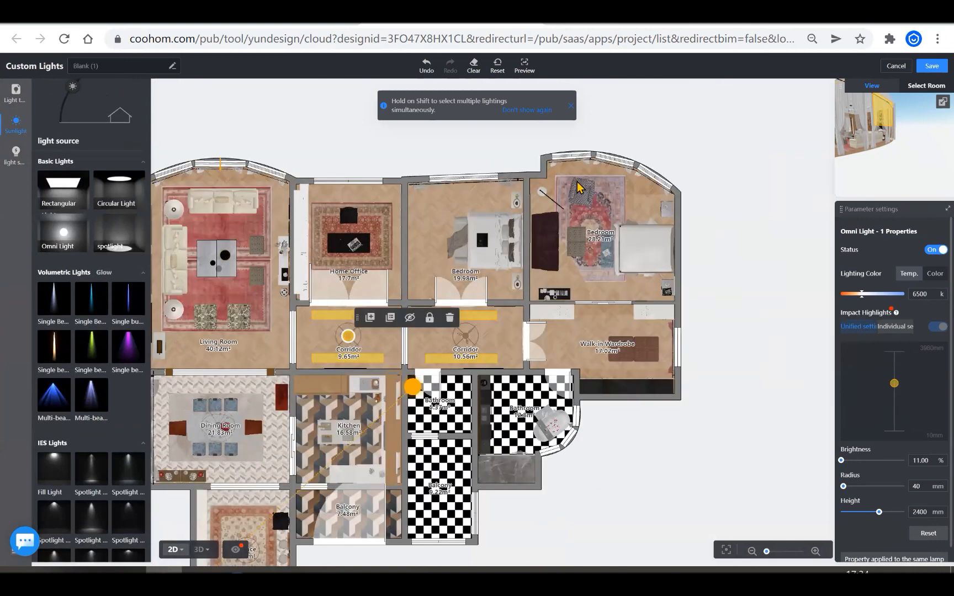
{"action": "scroll", "coordinate": [578, 187], "scroll_direction": "up", "scroll_amount": 2}
{"action": "scroll", "coordinate": [570, 188], "scroll_direction": "up", "scroll_amount": 4}
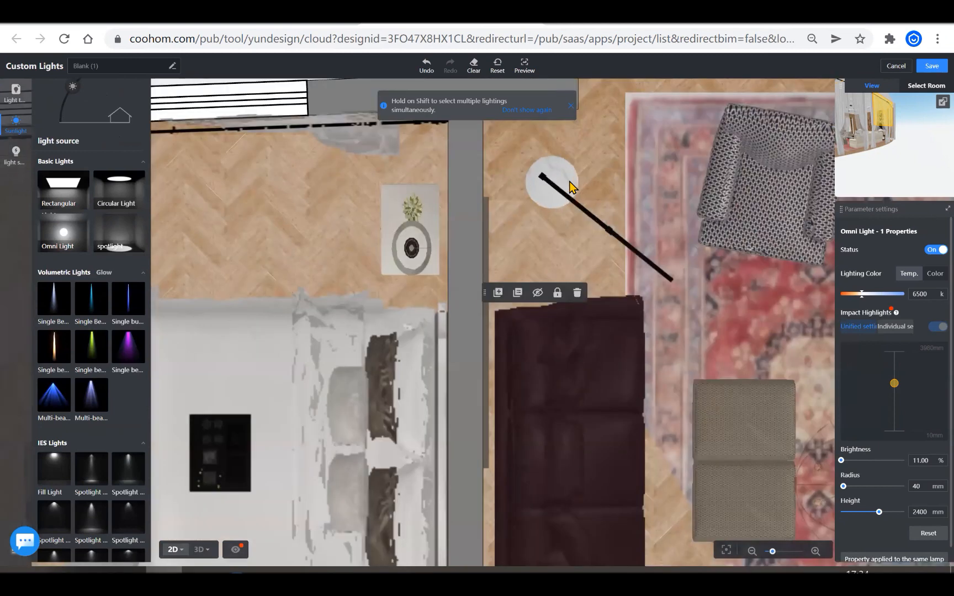
{"action": "scroll", "coordinate": [104, 412], "scroll_direction": "down", "scroll_amount": 1}
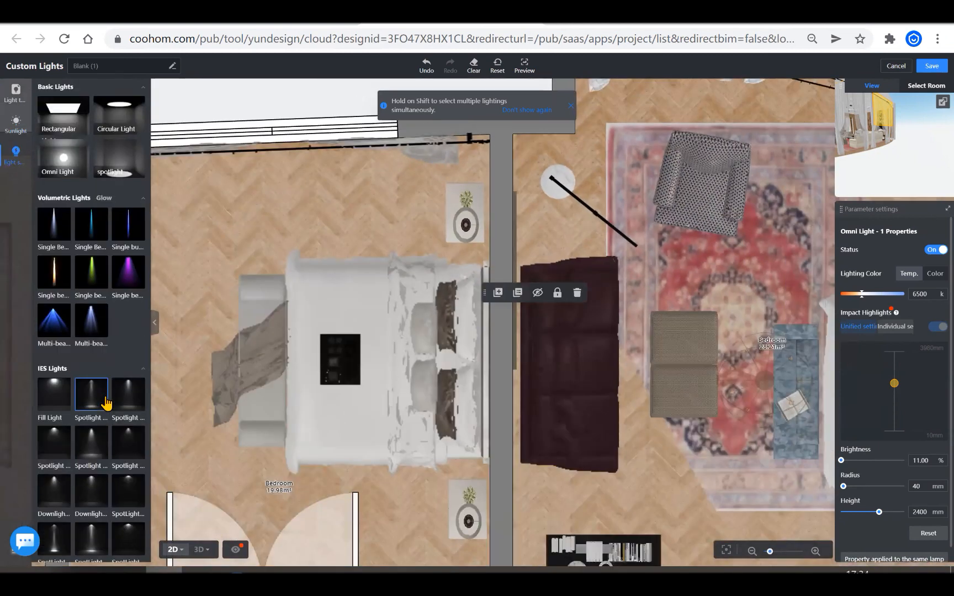
{"action": "scroll", "coordinate": [107, 402], "scroll_direction": "up", "scroll_amount": 2}
{"action": "left_click_drag", "start_coordinate": [69, 297], "coordinate": [568, 311]}
{"action": "scroll", "coordinate": [636, 245], "scroll_direction": "up", "scroll_amount": 1}
{"action": "scroll", "coordinate": [507, 228], "scroll_direction": "down", "scroll_amount": 3}
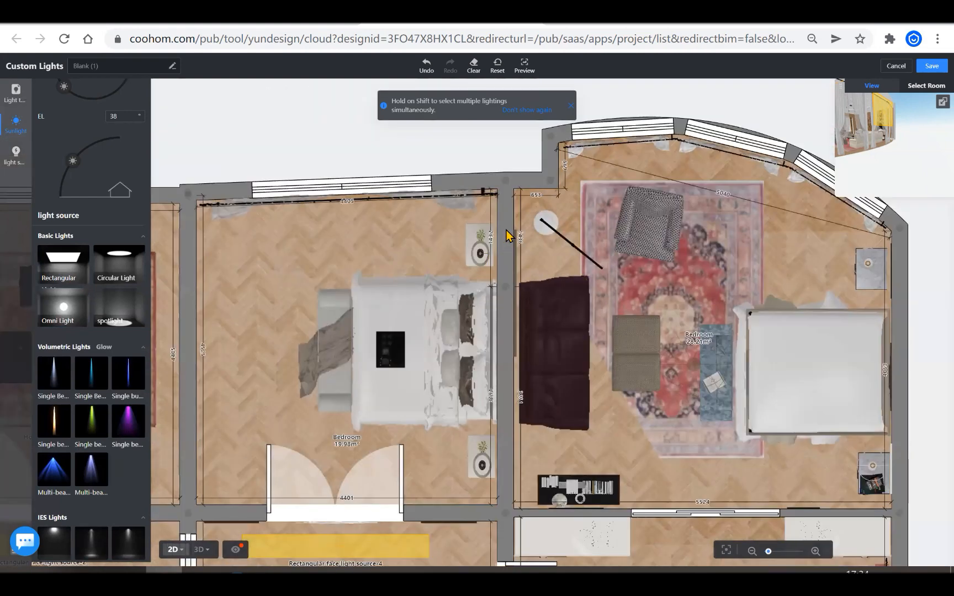
Place an omni light over the lamp on the large bedroom's bedside table nearest the walk-in wardrobe.
{"action": "scroll", "coordinate": [806, 432], "scroll_direction": "down", "scroll_amount": 1}
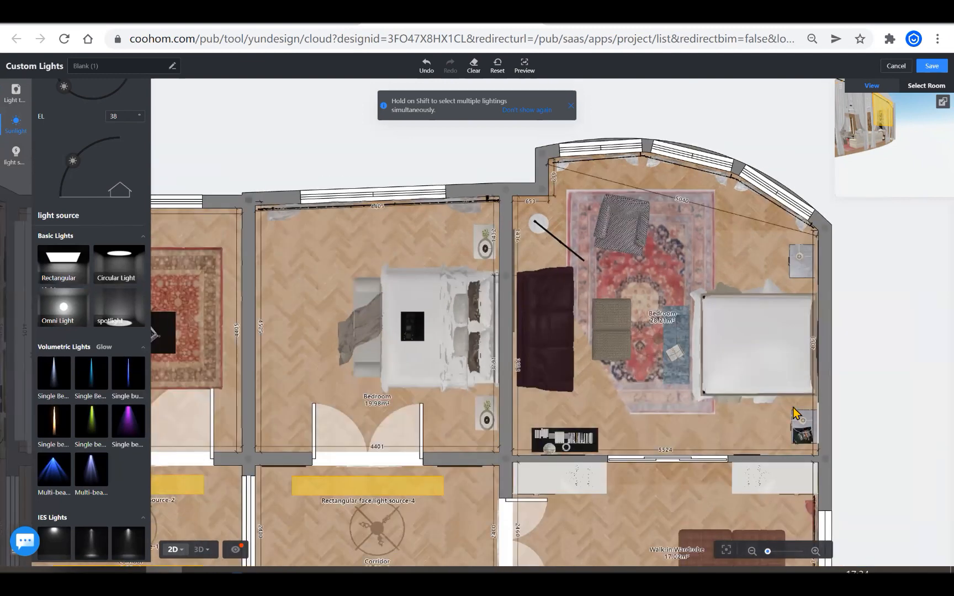
{"action": "scroll", "coordinate": [790, 413], "scroll_direction": "up", "scroll_amount": 6}
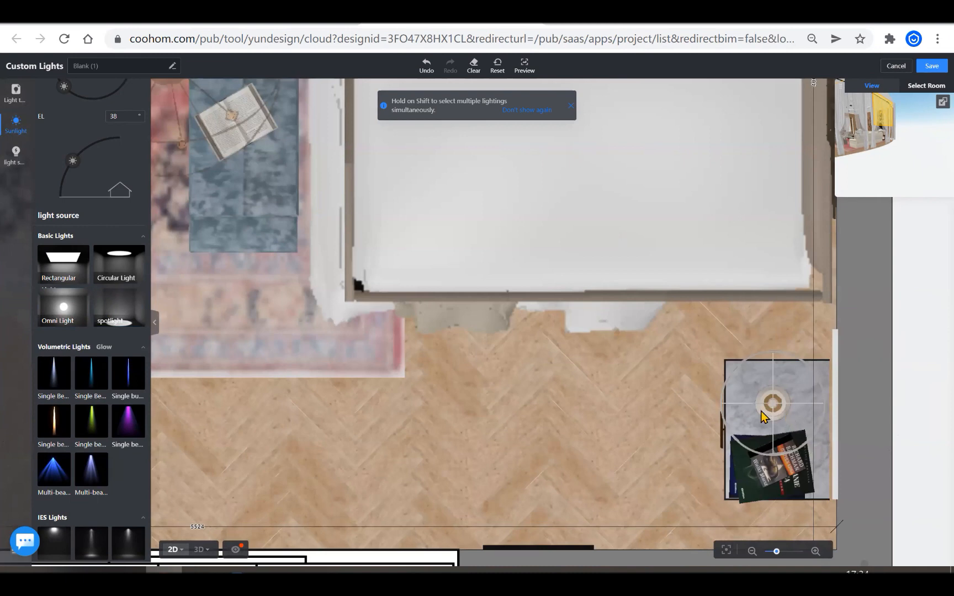
{"action": "scroll", "coordinate": [512, 379], "scroll_direction": "down", "scroll_amount": 6}
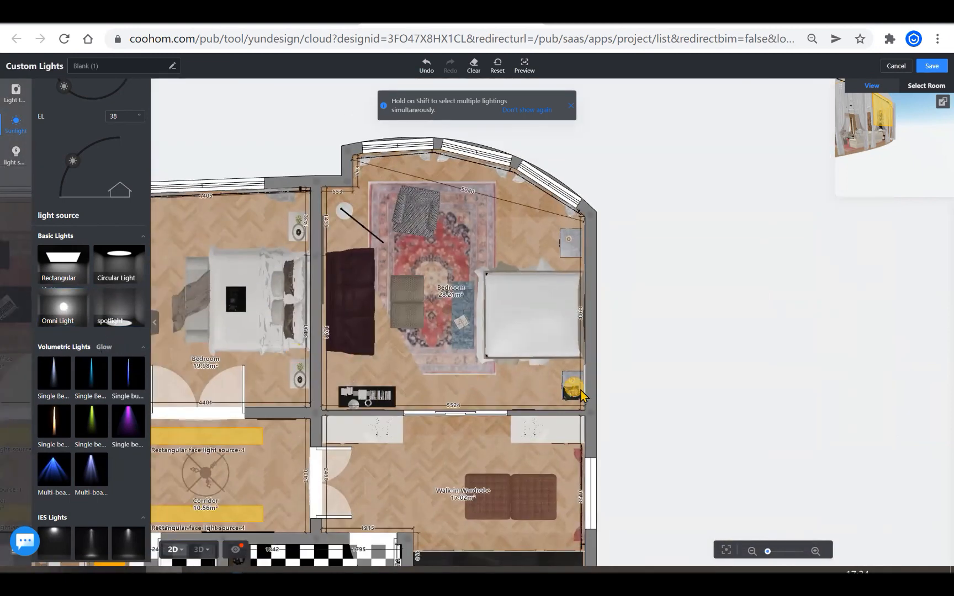
{"action": "scroll", "coordinate": [579, 388], "scroll_direction": "up", "scroll_amount": 5}
{"action": "scroll", "coordinate": [551, 362], "scroll_direction": "up", "scroll_amount": 2}
{"action": "left_click", "coordinate": [552, 355]}
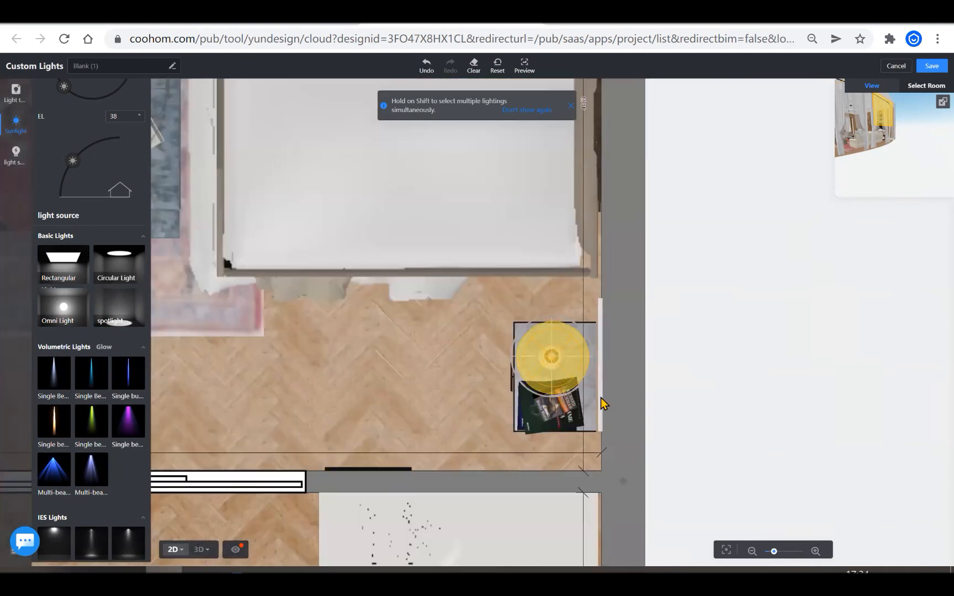
{"action": "scroll", "coordinate": [563, 381], "scroll_direction": "down", "scroll_amount": 3}
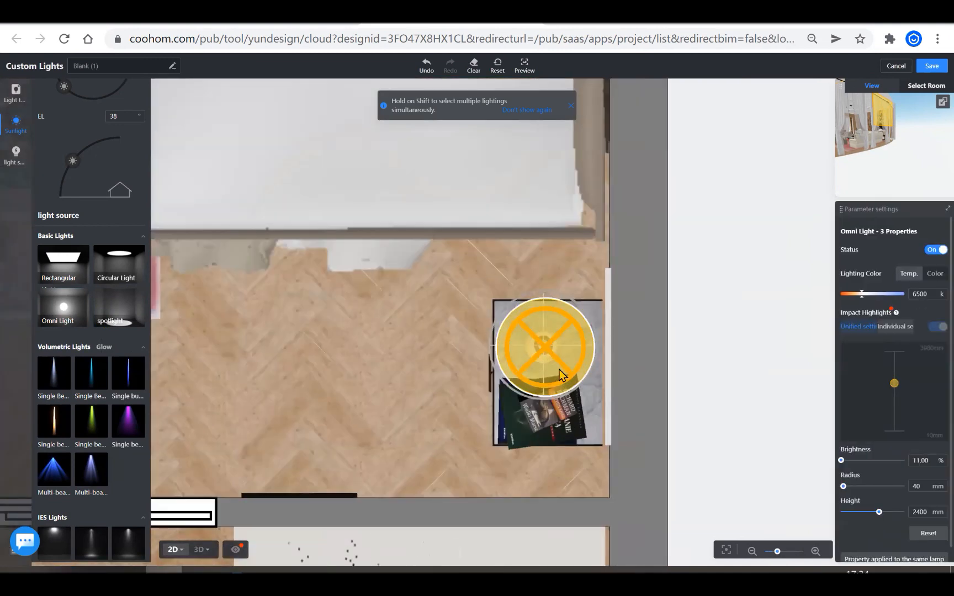
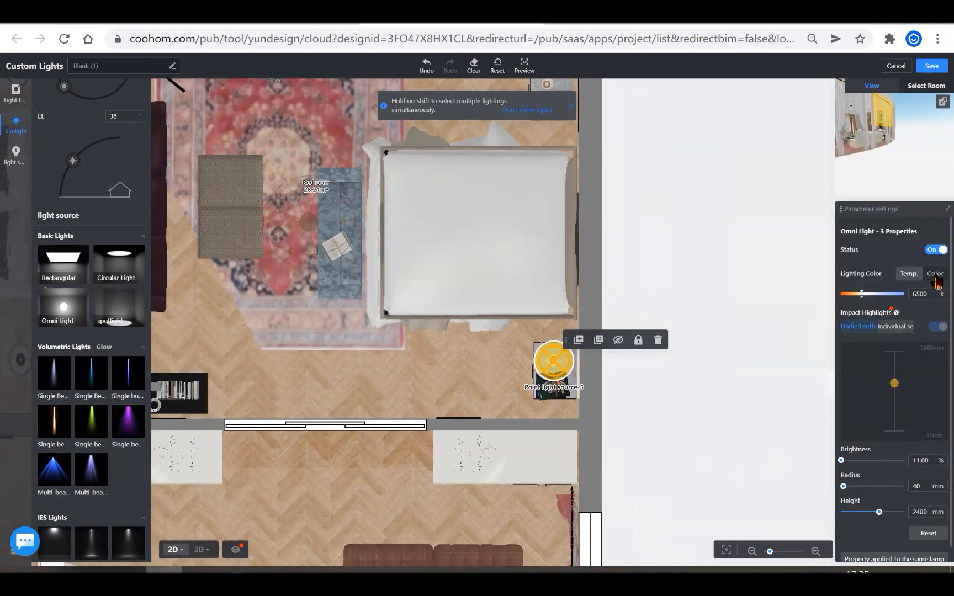
Set the bedside omni light's brightness to 16%.
{"action": "scroll", "coordinate": [888, 449], "scroll_direction": "down", "scroll_amount": 1}
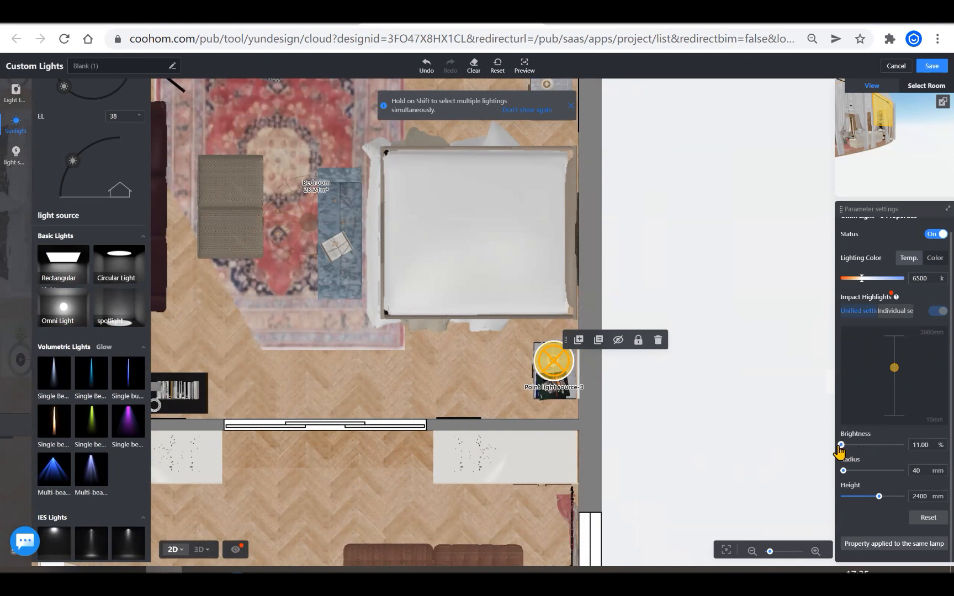
{"action": "left_click_drag", "start_coordinate": [841, 446], "coordinate": [845, 445]}
{"action": "left_click", "coordinate": [610, 453]}
Duplicate the bedside omni light and place the copy over the lamp on the bedside table across the bed.
{"action": "left_click", "coordinate": [554, 362]}
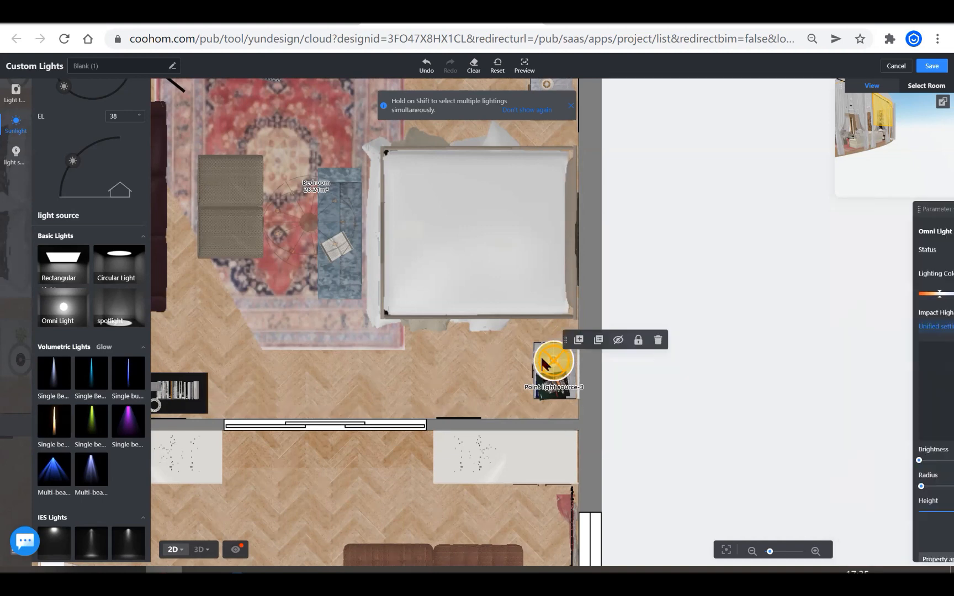
{"action": "left_click", "coordinate": [577, 342]}
{"action": "scroll", "coordinate": [523, 329], "scroll_direction": "down", "scroll_amount": 3}
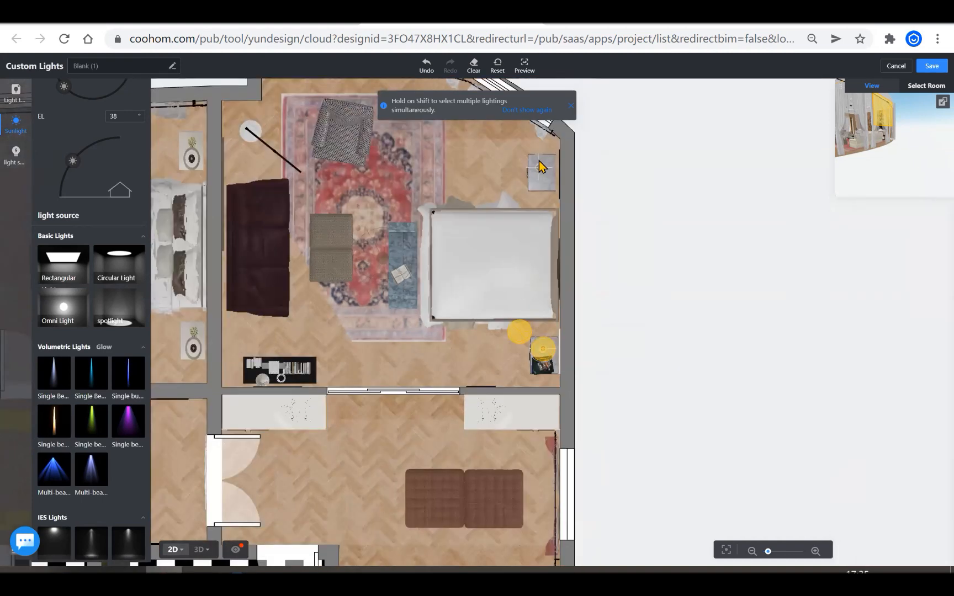
{"action": "scroll", "coordinate": [540, 166], "scroll_direction": "up", "scroll_amount": 3}
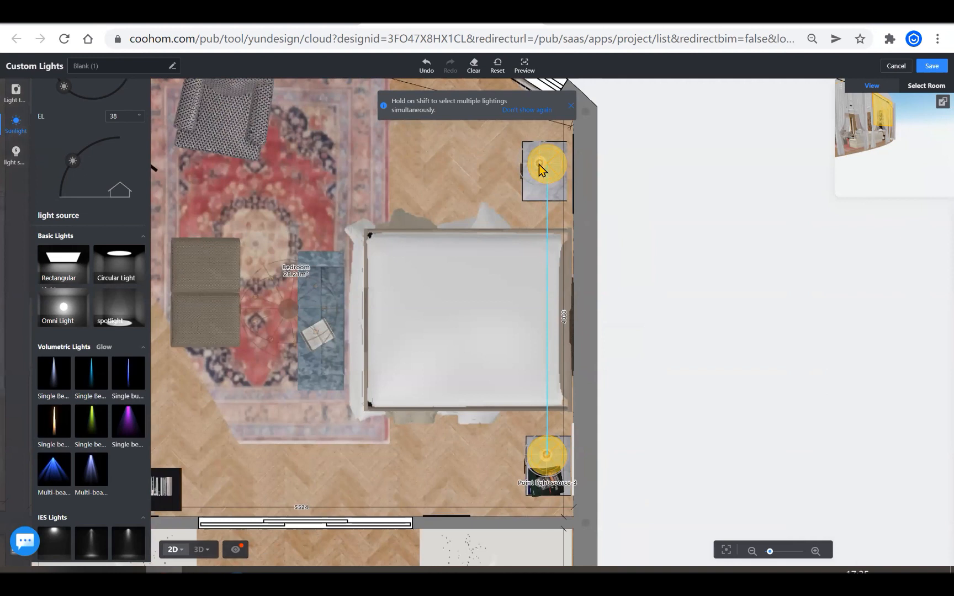
{"action": "left_click", "coordinate": [540, 168]}
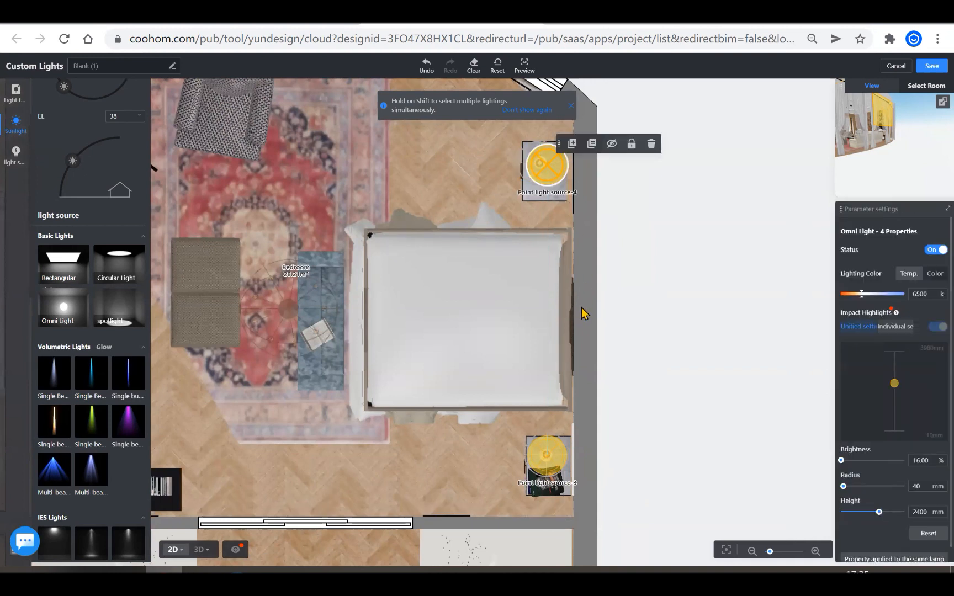
Examine the lights placed so far across the floor plan, from the large bedroom to the two corridors.
{"action": "scroll", "coordinate": [528, 334], "scroll_direction": "down", "scroll_amount": 5}
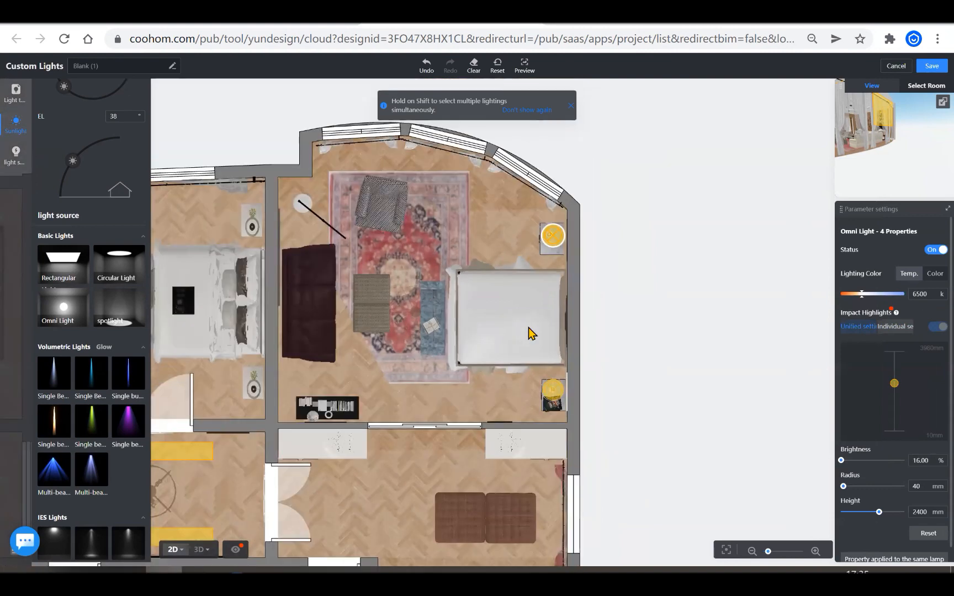
{"action": "scroll", "coordinate": [444, 433], "scroll_direction": "up", "scroll_amount": 1}
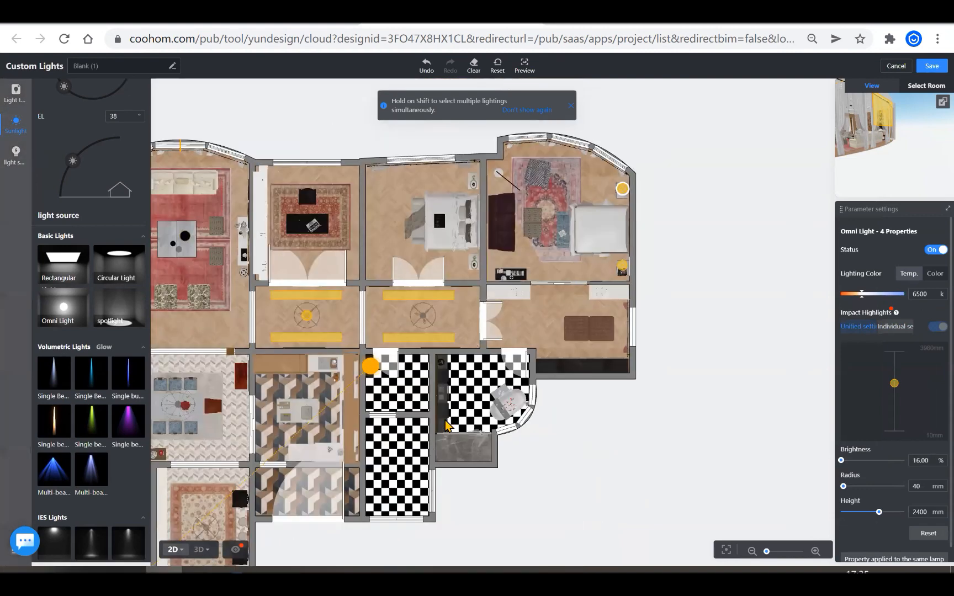
{"action": "scroll", "coordinate": [618, 221], "scroll_direction": "up", "scroll_amount": 1}
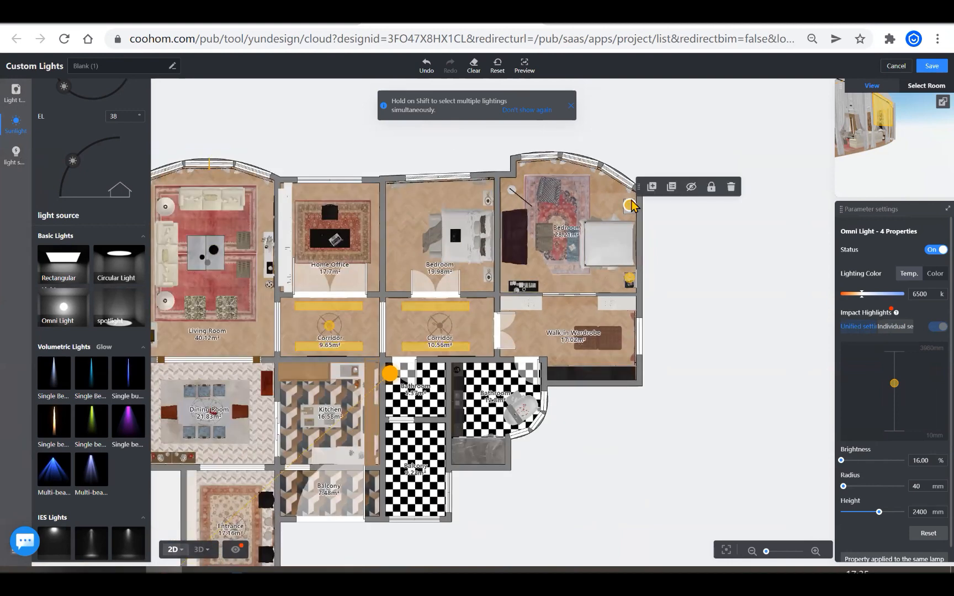
{"action": "scroll", "coordinate": [697, 350], "scroll_direction": "up", "scroll_amount": 1}
{"action": "scroll", "coordinate": [696, 346], "scroll_direction": "down", "scroll_amount": 3}
{"action": "scroll", "coordinate": [396, 333], "scroll_direction": "up", "scroll_amount": 3}
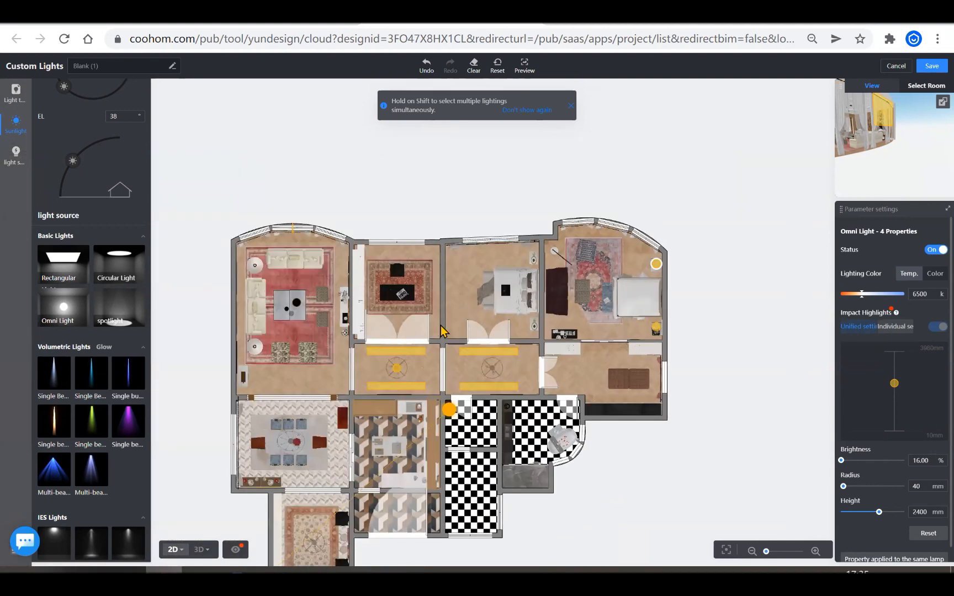
{"action": "scroll", "coordinate": [563, 255], "scroll_direction": "down", "scroll_amount": 2}
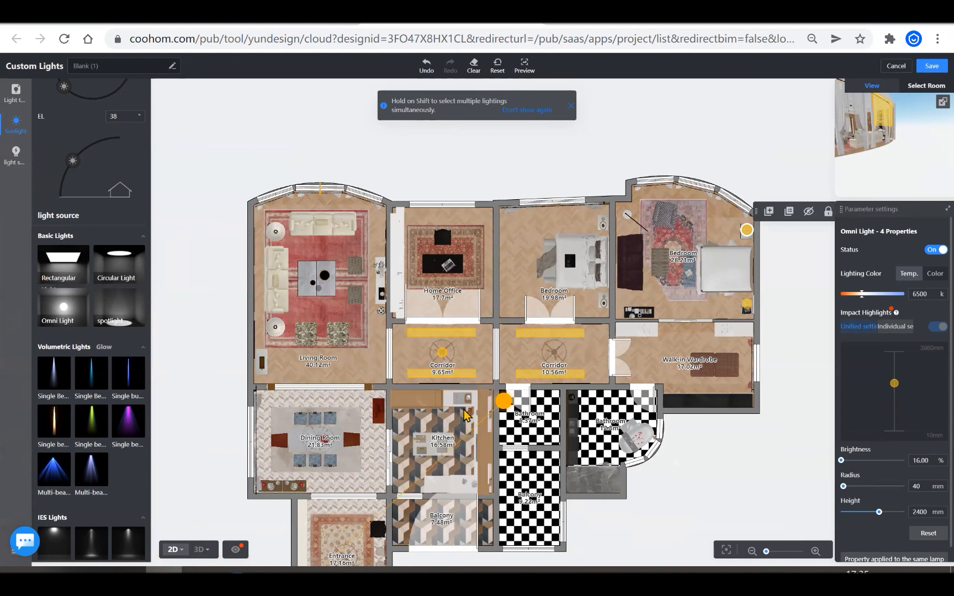
{"action": "scroll", "coordinate": [471, 344], "scroll_direction": "up", "scroll_amount": 2}
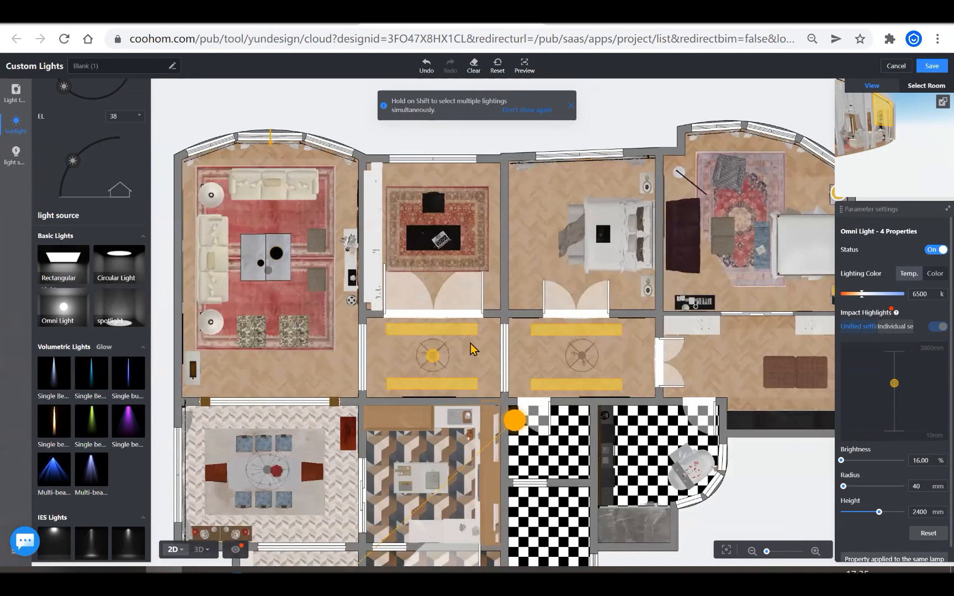
{"action": "scroll", "coordinate": [471, 348], "scroll_direction": "up", "scroll_amount": 2}
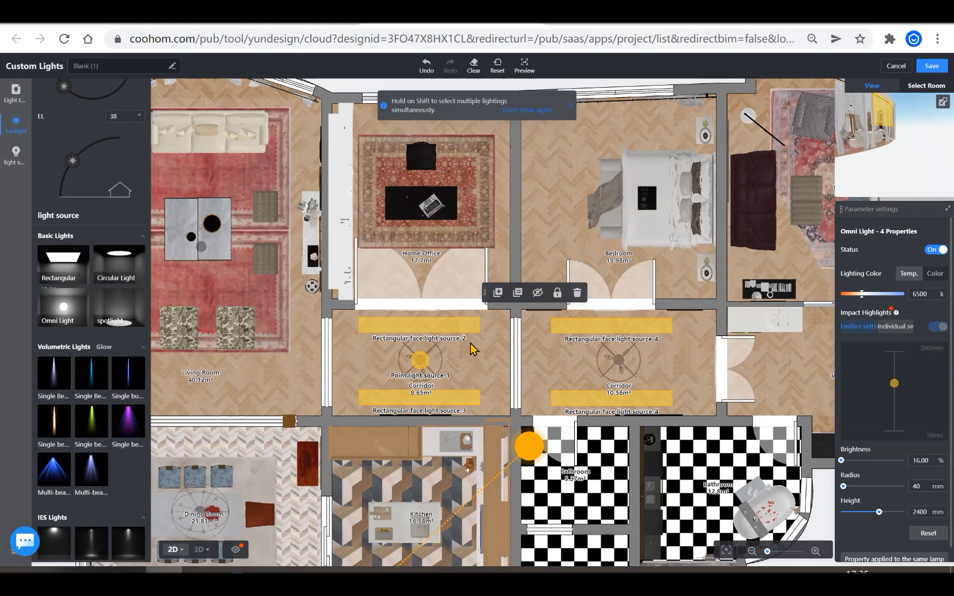
{"action": "left_click", "coordinate": [439, 269]}
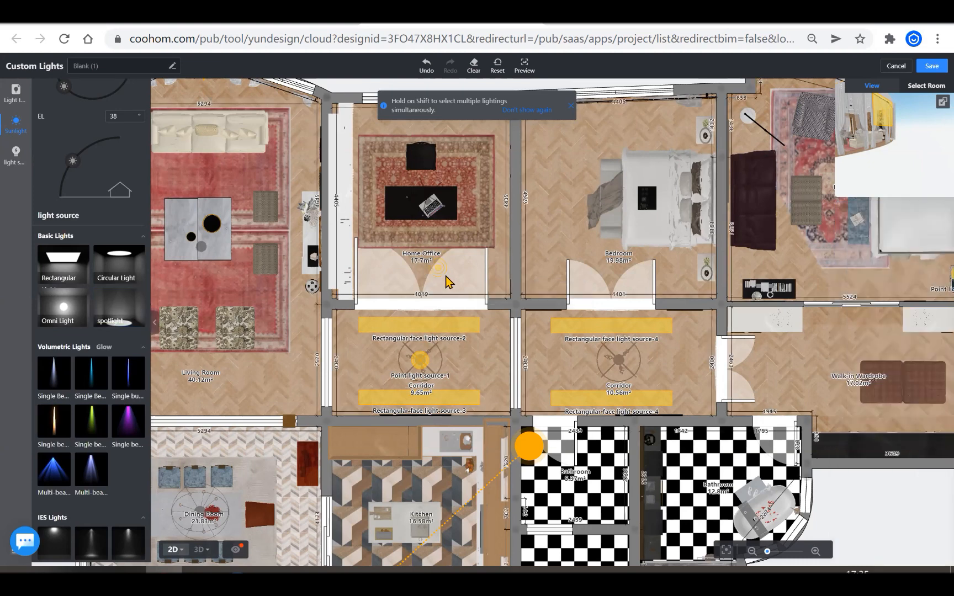
{"action": "scroll", "coordinate": [449, 282], "scroll_direction": "up", "scroll_amount": 2}
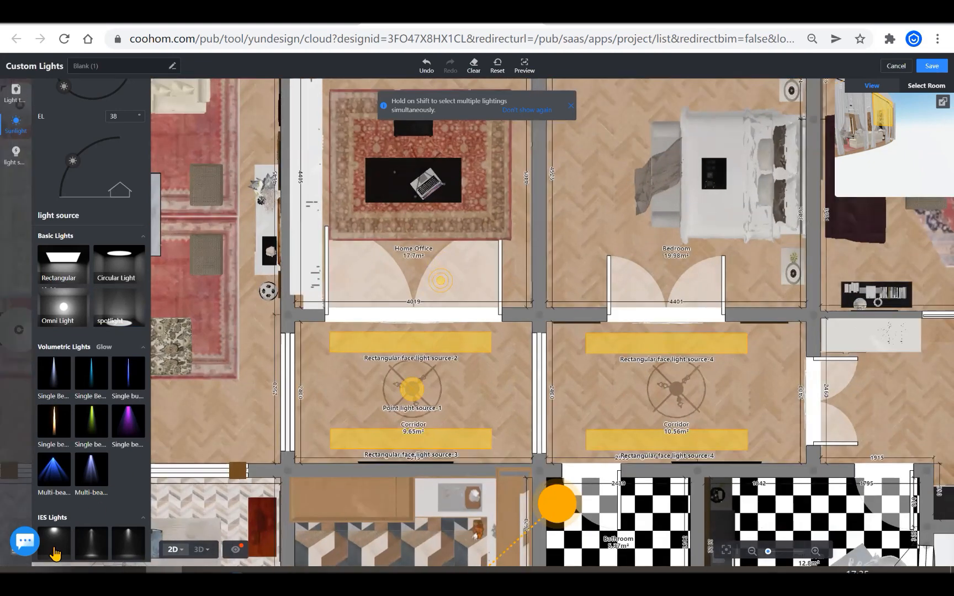
{"action": "left_click_drag", "start_coordinate": [440, 280], "coordinate": [376, 274]}
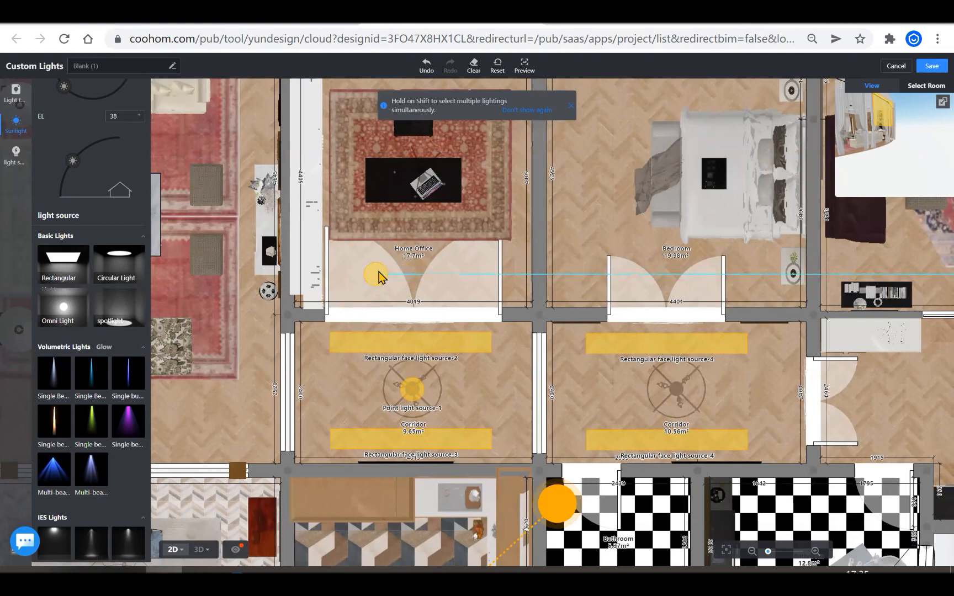
{"action": "key", "text": "Escape"}
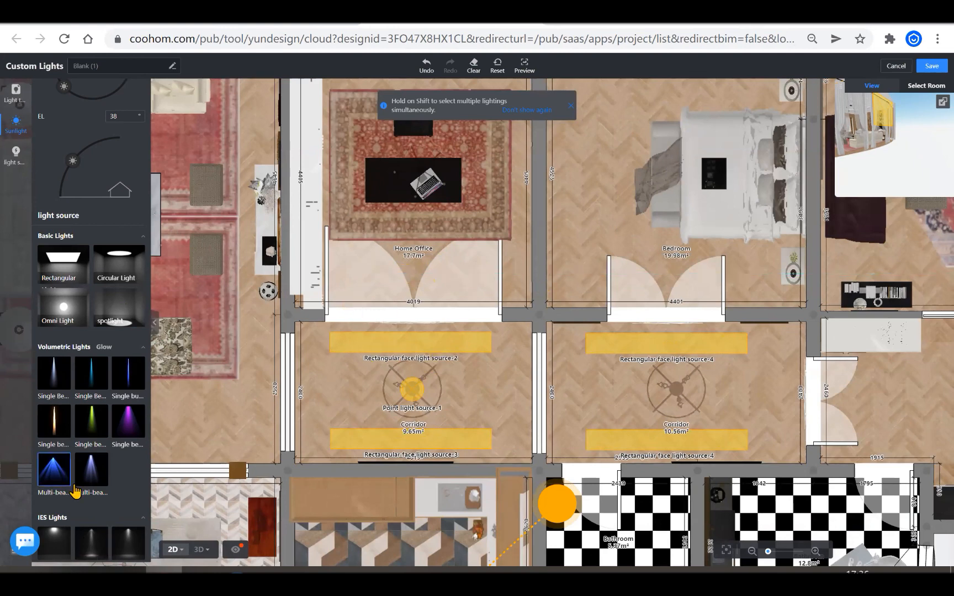
Try an omni light beside the corner of the Home Office rug, shift it slightly, and remove it.
{"action": "scroll", "coordinate": [88, 480], "scroll_direction": "down", "scroll_amount": 2}
{"action": "scroll", "coordinate": [88, 444], "scroll_direction": "up", "scroll_amount": 4}
{"action": "scroll", "coordinate": [58, 376], "scroll_direction": "down", "scroll_amount": 1}
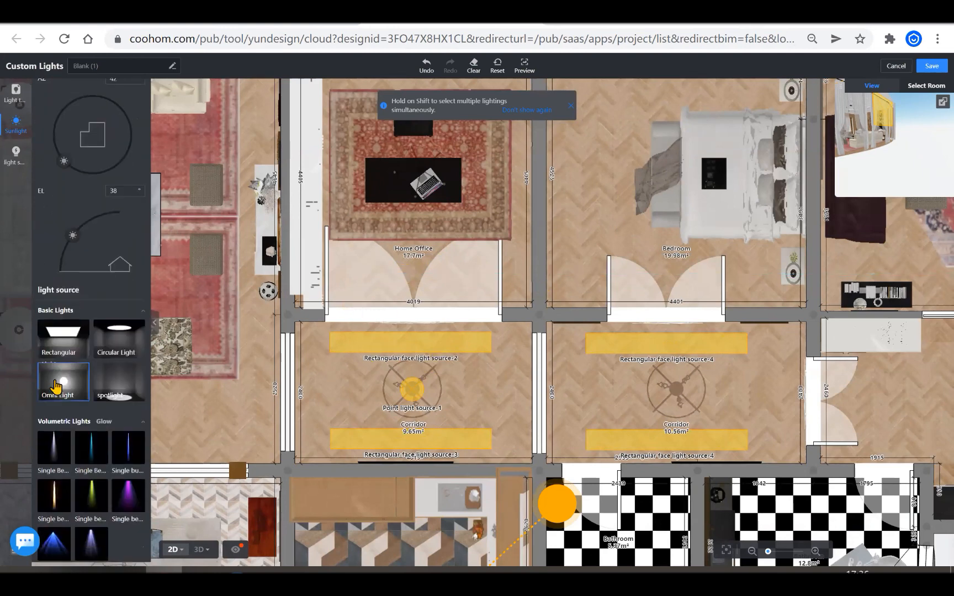
{"action": "left_click", "coordinate": [54, 382]}
{"action": "scroll", "coordinate": [426, 221], "scroll_direction": "down", "scroll_amount": 3}
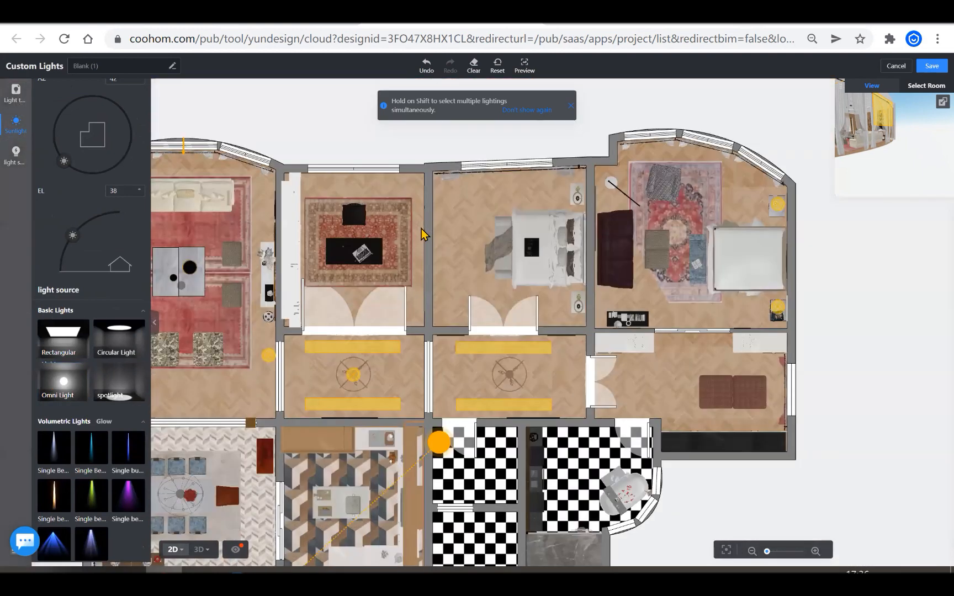
{"action": "scroll", "coordinate": [417, 319], "scroll_direction": "up", "scroll_amount": 5}
{"action": "left_click", "coordinate": [421, 334]}
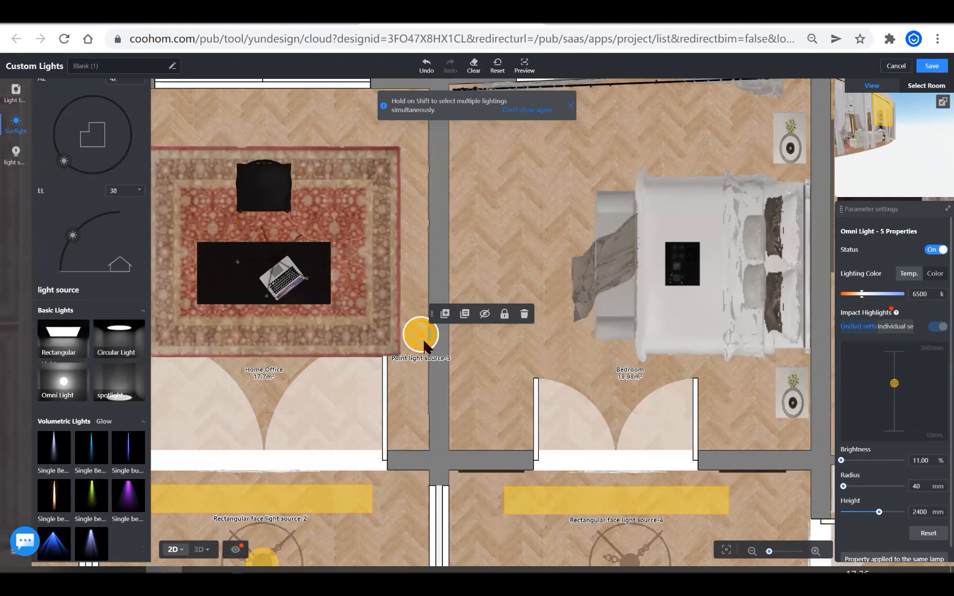
{"action": "left_click_drag", "start_coordinate": [424, 342], "coordinate": [397, 337]}
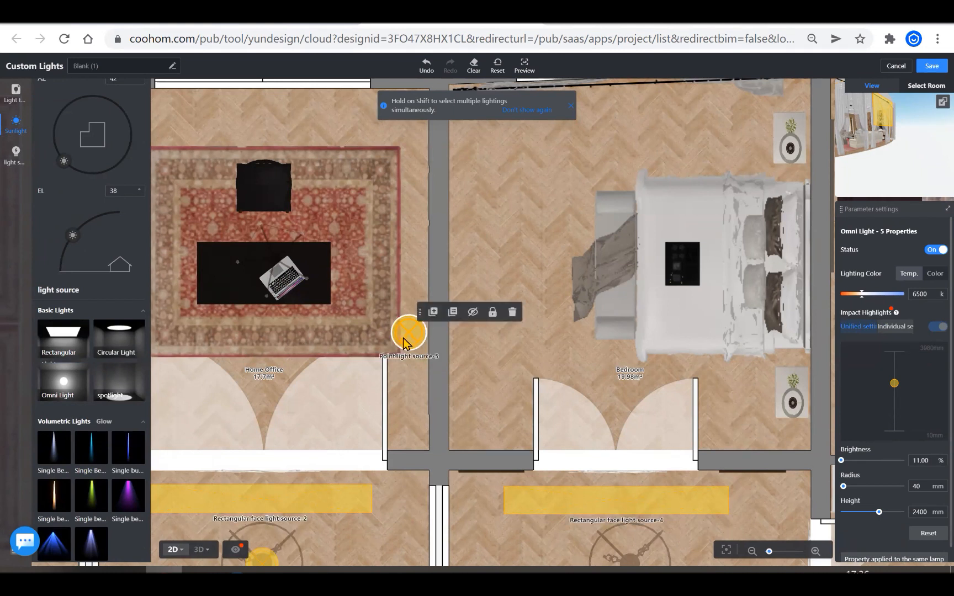
{"action": "mouse_move", "coordinate": [404, 339]}
{"action": "left_mouse_down"}
{"action": "mouse_move", "coordinate": [424, 332]}
{"action": "mouse_move", "coordinate": [416, 345]}
{"action": "left_mouse_up"}
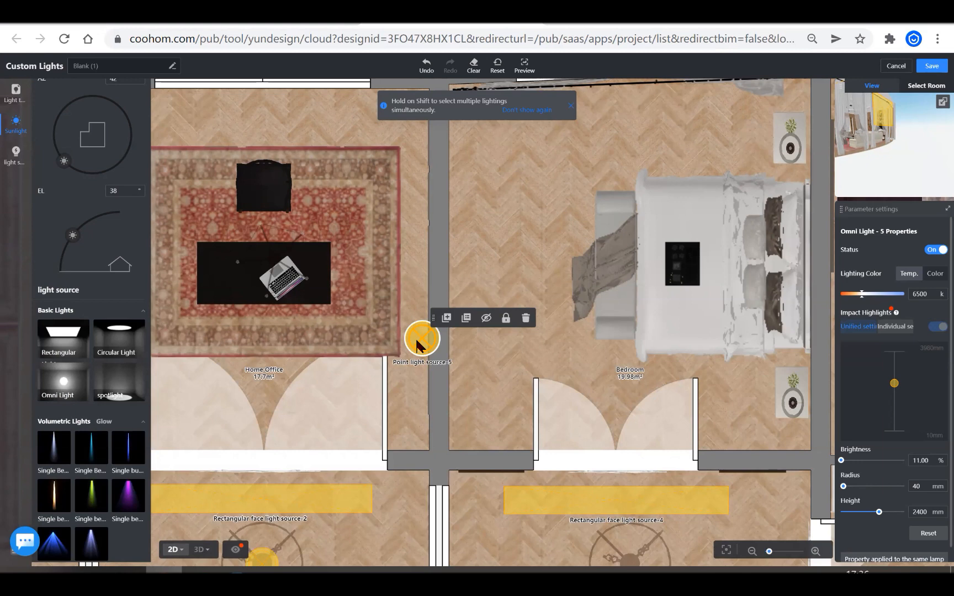
{"action": "left_click", "coordinate": [499, 316]}
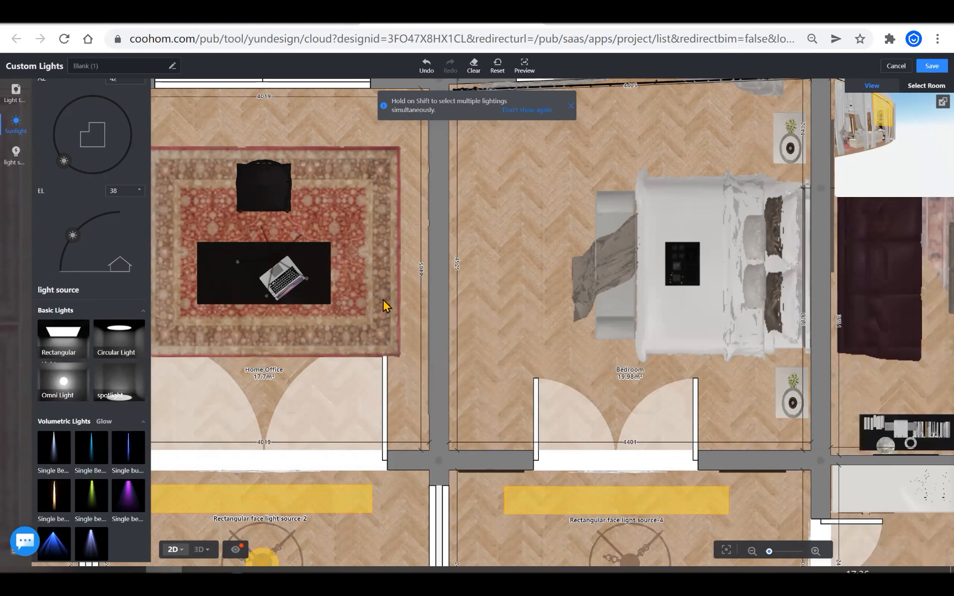
Place an IES Fill Light over the sideboard in the Dining Room, toward its end with the red vase.
{"action": "scroll", "coordinate": [415, 290], "scroll_direction": "down", "scroll_amount": 2}
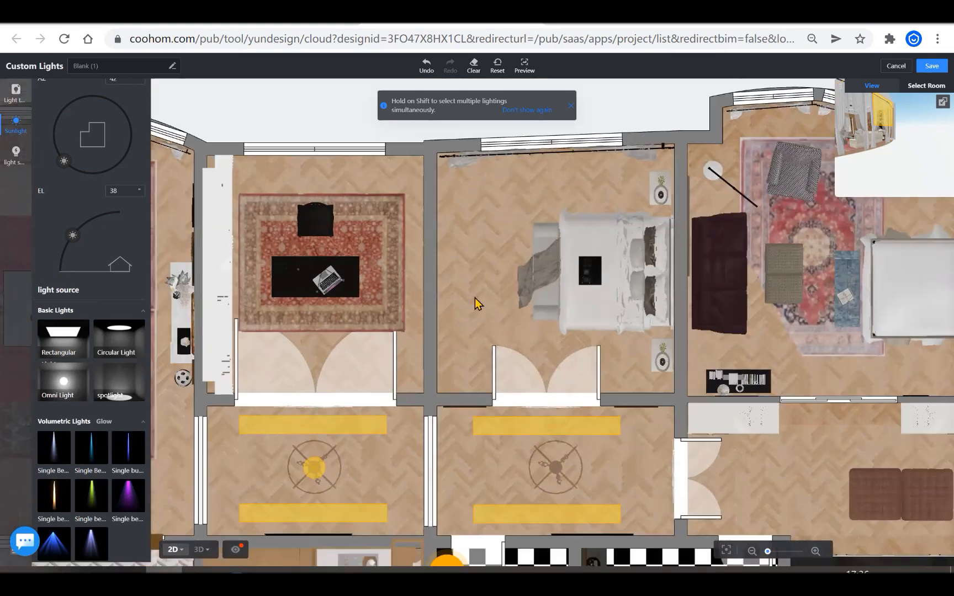
{"action": "scroll", "coordinate": [483, 283], "scroll_direction": "down", "scroll_amount": 2}
{"action": "scroll", "coordinate": [491, 282], "scroll_direction": "down", "scroll_amount": 1}
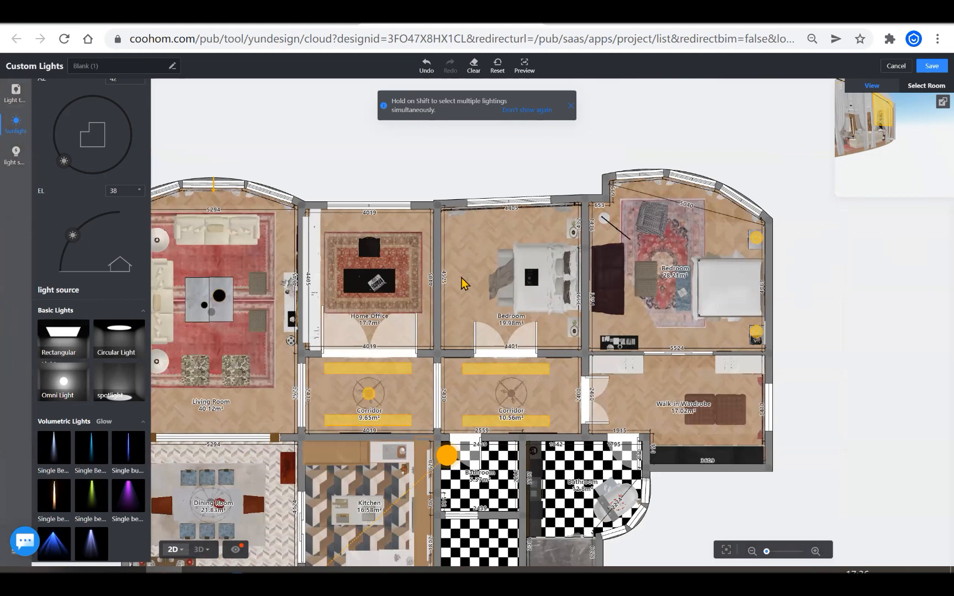
{"action": "scroll", "coordinate": [462, 283], "scroll_direction": "down", "scroll_amount": 1}
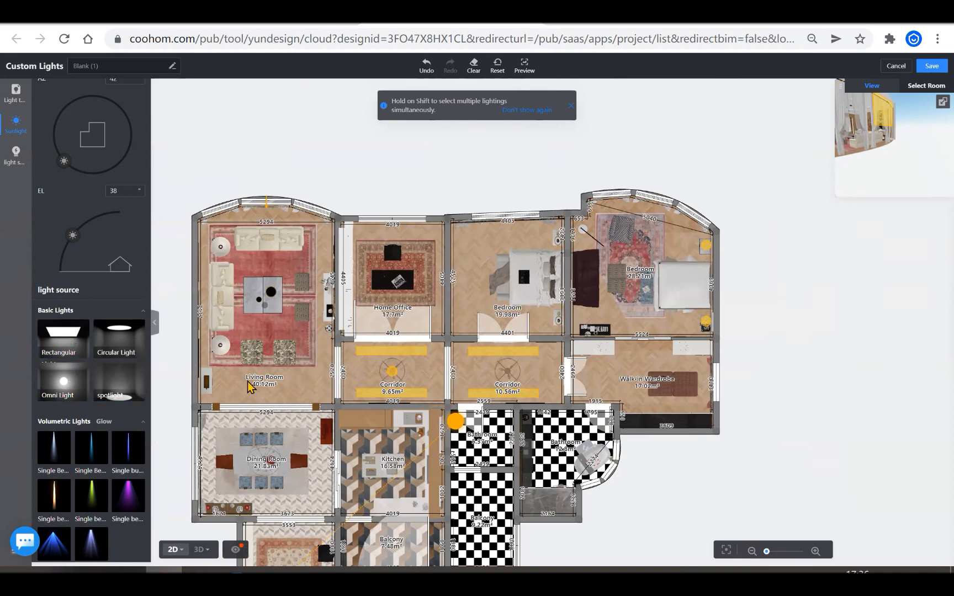
{"action": "scroll", "coordinate": [248, 386], "scroll_direction": "up", "scroll_amount": 1}
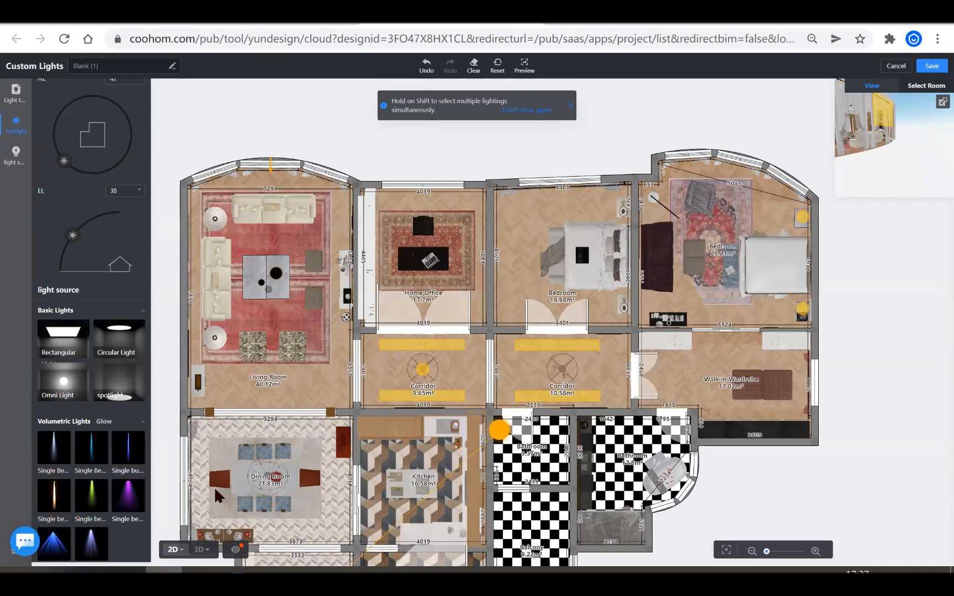
{"action": "scroll", "coordinate": [262, 473], "scroll_direction": "down", "scroll_amount": 1}
{"action": "scroll", "coordinate": [279, 467], "scroll_direction": "up", "scroll_amount": 2}
{"action": "scroll", "coordinate": [187, 415], "scroll_direction": "up", "scroll_amount": 2}
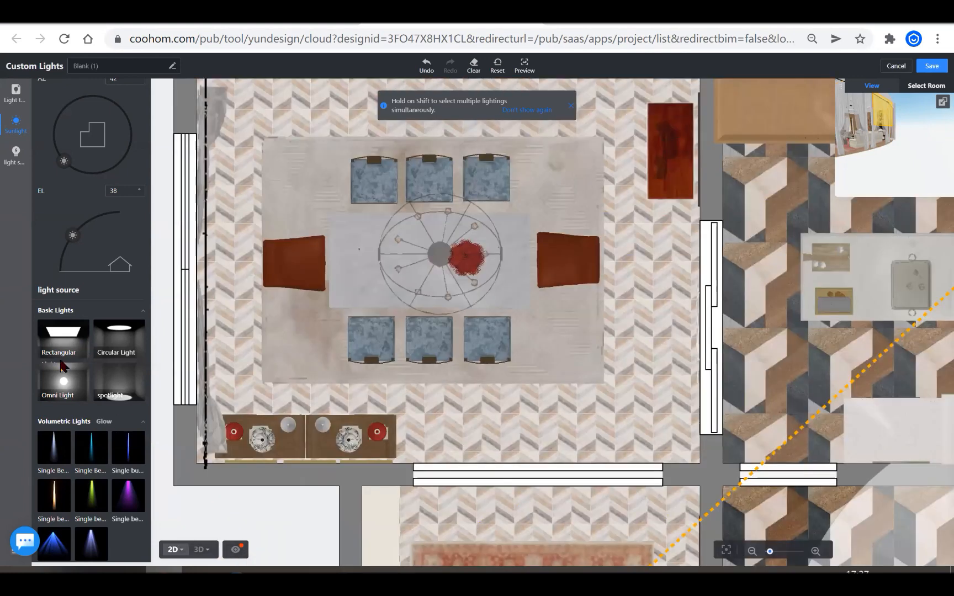
{"action": "scroll", "coordinate": [64, 370], "scroll_direction": "down", "scroll_amount": 6}
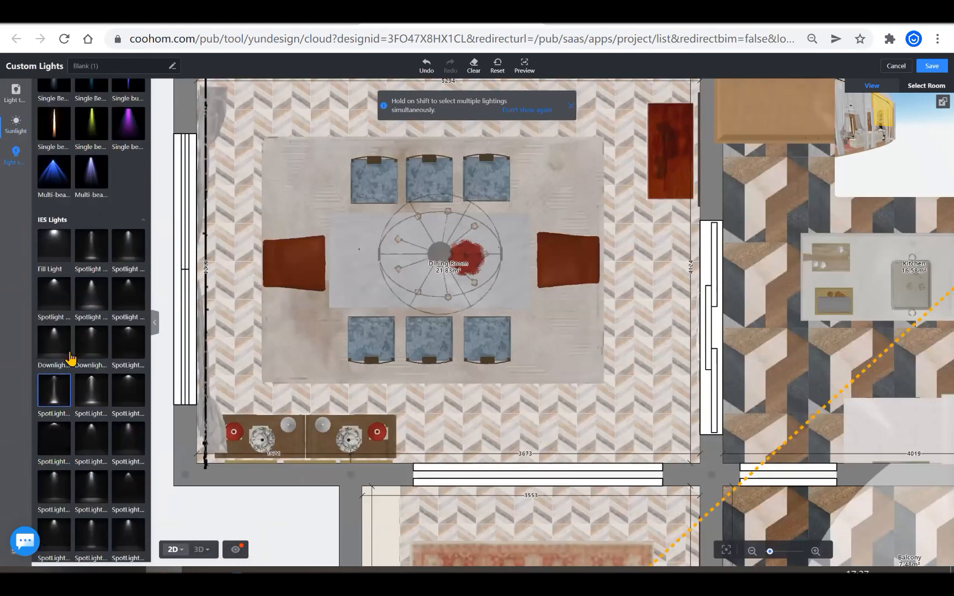
{"action": "left_click", "coordinate": [57, 251]}
{"action": "scroll", "coordinate": [356, 448], "scroll_direction": "up", "scroll_amount": 2}
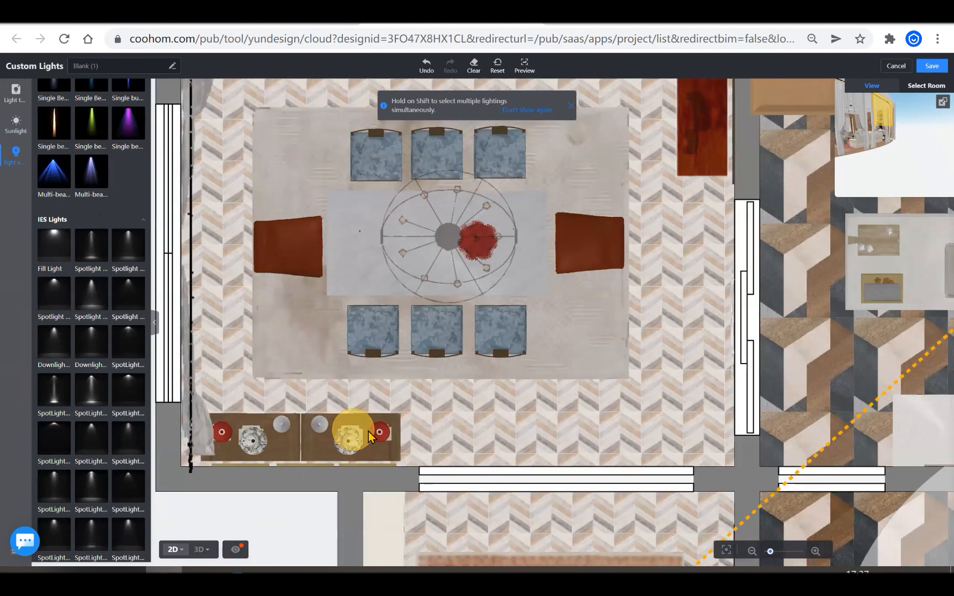
{"action": "left_click", "coordinate": [365, 434]}
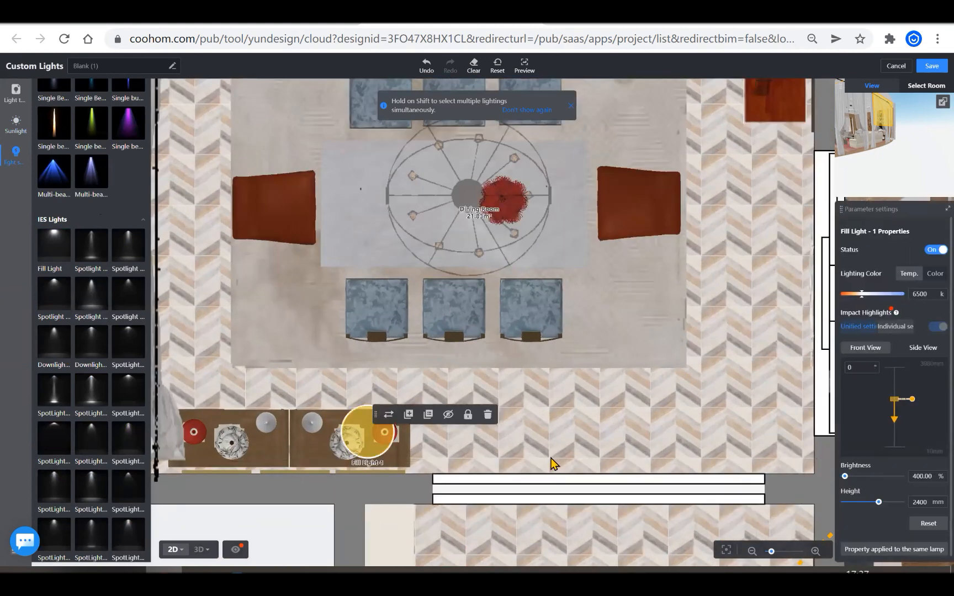
Examine the lights across the whole floor plan and in the 3D preview of the living room.
{"action": "left_click", "coordinate": [834, 188]}
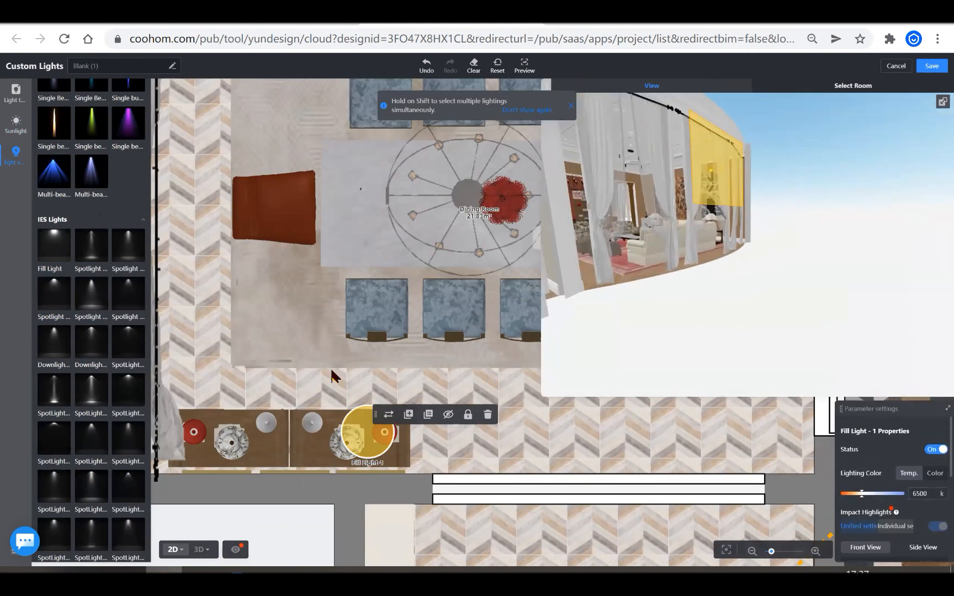
{"action": "scroll", "coordinate": [331, 375], "scroll_direction": "down", "scroll_amount": 5}
{"action": "scroll", "coordinate": [345, 384], "scroll_direction": "up", "scroll_amount": 2}
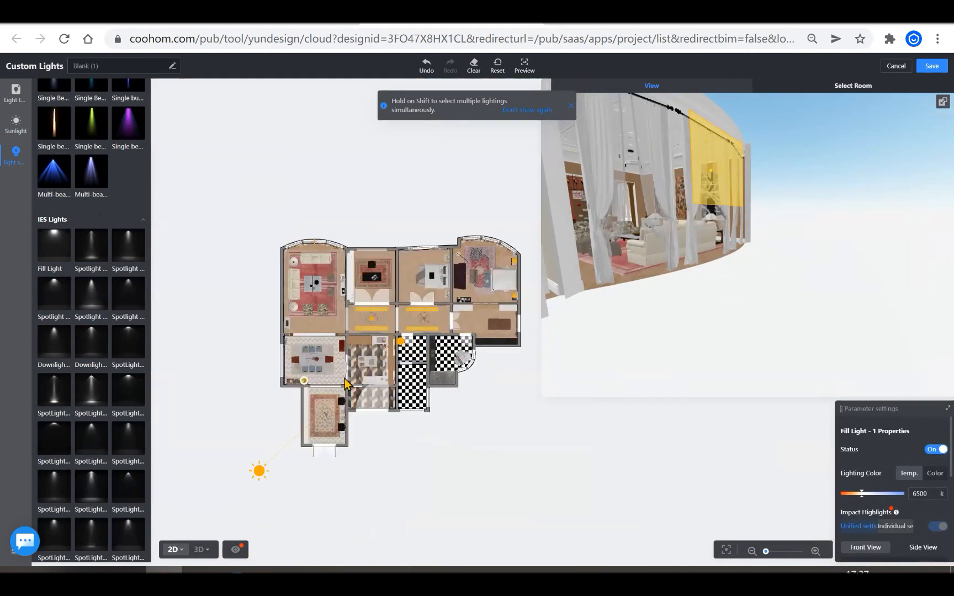
{"action": "scroll", "coordinate": [347, 384], "scroll_direction": "up", "scroll_amount": 3}
{"action": "scroll", "coordinate": [362, 296], "scroll_direction": "up", "scroll_amount": 1}
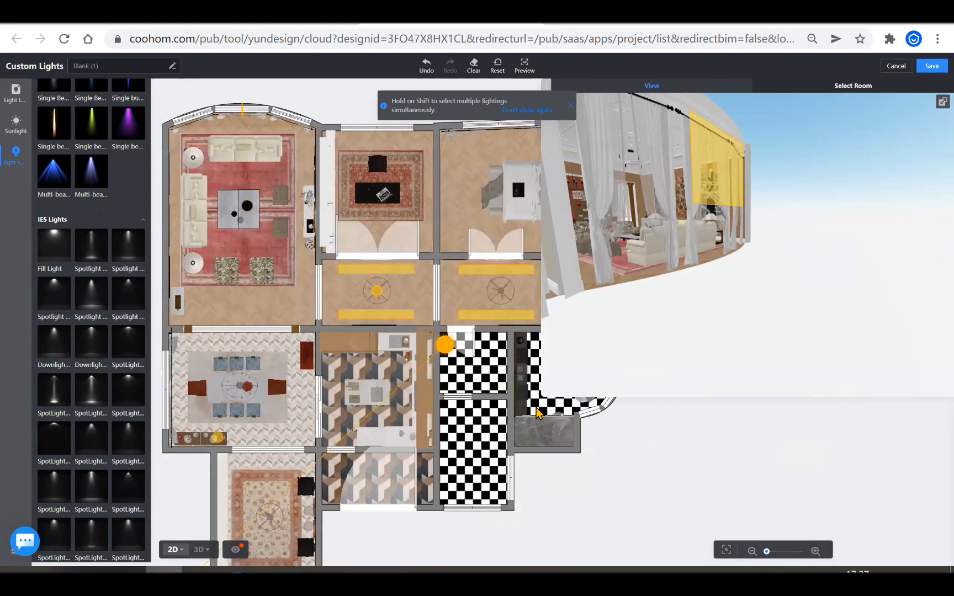
{"action": "left_click_drag", "start_coordinate": [542, 394], "coordinate": [931, 249]}
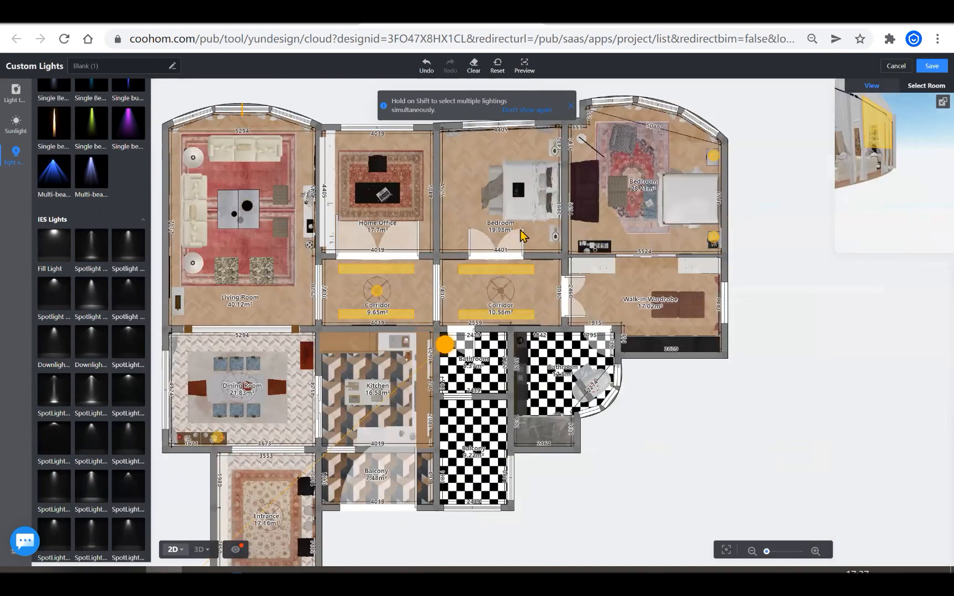
{"action": "scroll", "coordinate": [454, 341], "scroll_direction": "down", "scroll_amount": 2}
{"action": "scroll", "coordinate": [479, 185], "scroll_direction": "up", "scroll_amount": 2}
{"action": "scroll", "coordinate": [405, 416], "scroll_direction": "up", "scroll_amount": 1}
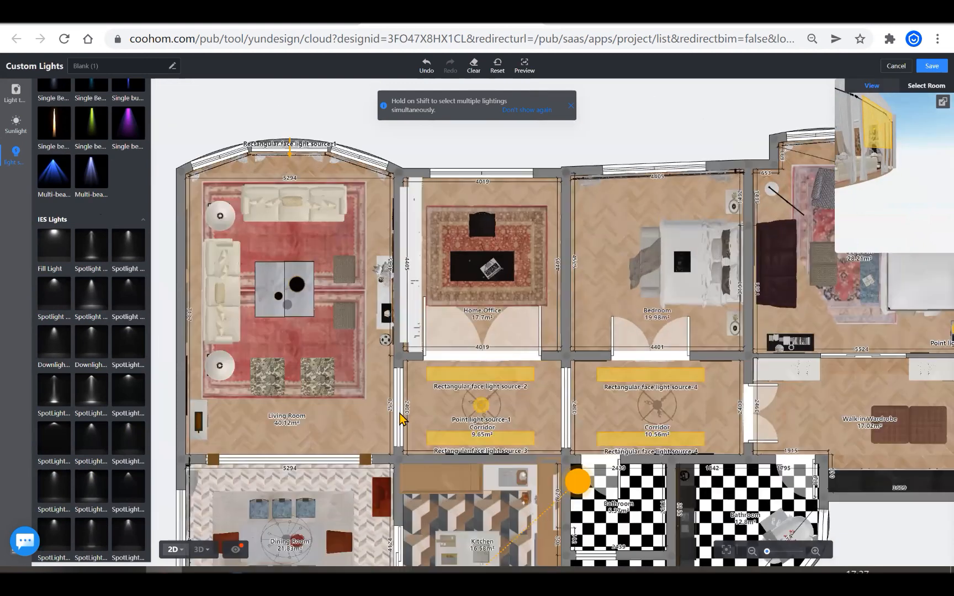
{"action": "scroll", "coordinate": [442, 353], "scroll_direction": "down", "scroll_amount": 1}
{"action": "scroll", "coordinate": [496, 340], "scroll_direction": "down", "scroll_amount": 1}
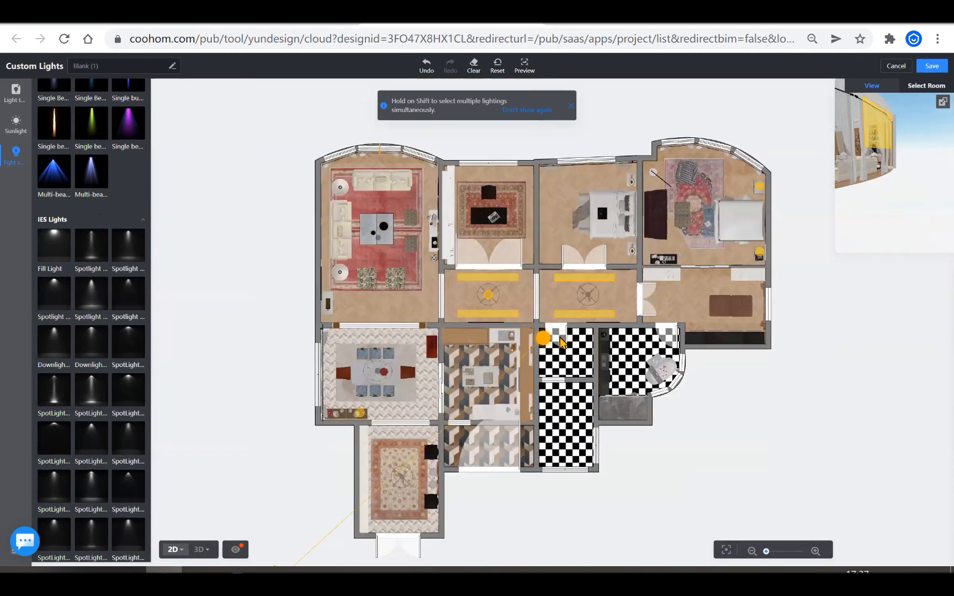
{"action": "scroll", "coordinate": [541, 420], "scroll_direction": "down", "scroll_amount": 1}
{"action": "scroll", "coordinate": [535, 445], "scroll_direction": "down", "scroll_amount": 1}
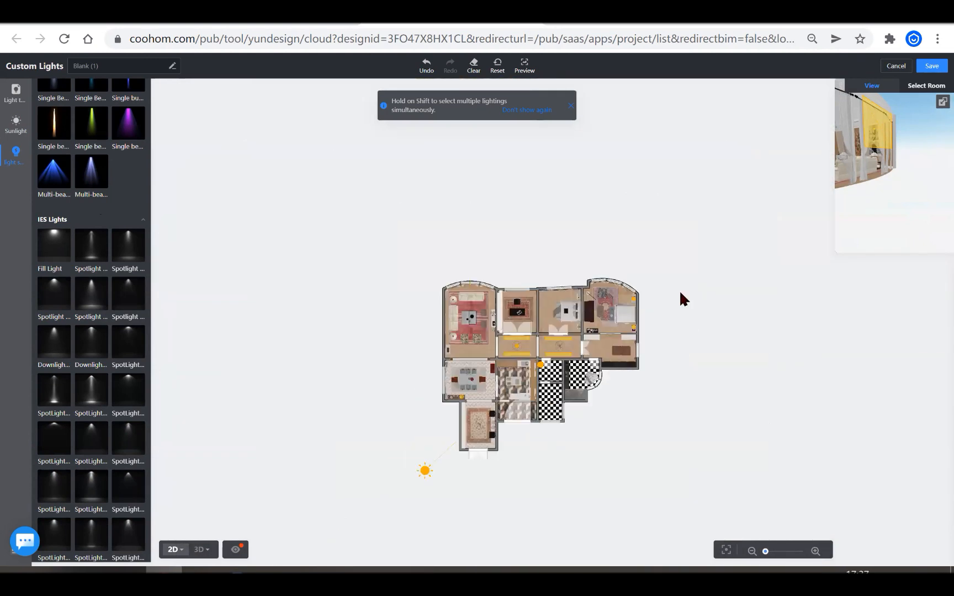
{"action": "left_click", "coordinate": [940, 105]}
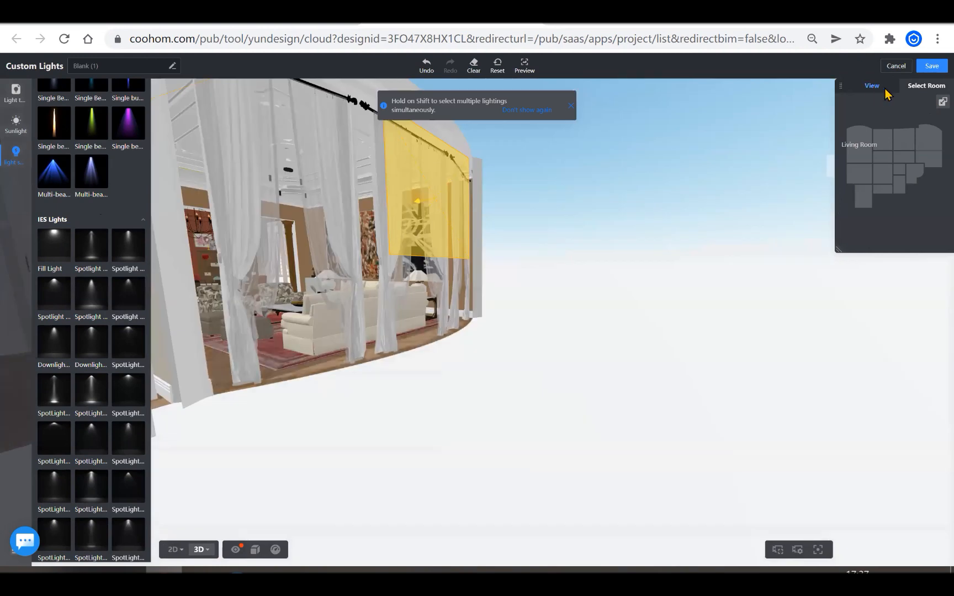
{"action": "left_click", "coordinate": [941, 104]}
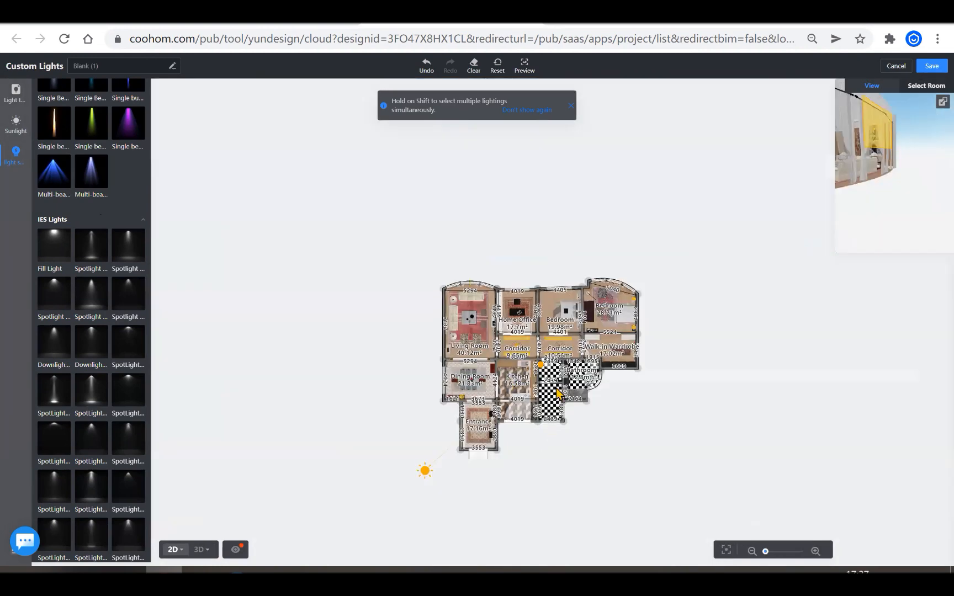
{"action": "scroll", "coordinate": [557, 393], "scroll_direction": "up", "scroll_amount": 1}
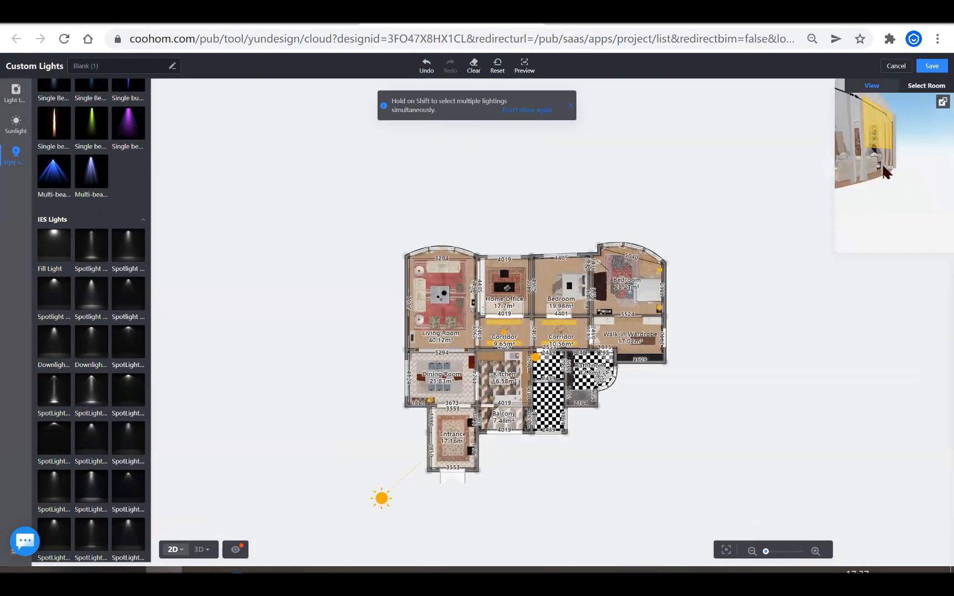
Adjust the fill light's height above the Dining Room cabinet in the 3D view and save the Blank (1) lighting scheme.
{"action": "left_click", "coordinate": [942, 102]}
{"action": "left_click_drag", "start_coordinate": [905, 144], "coordinate": [903, 175]}
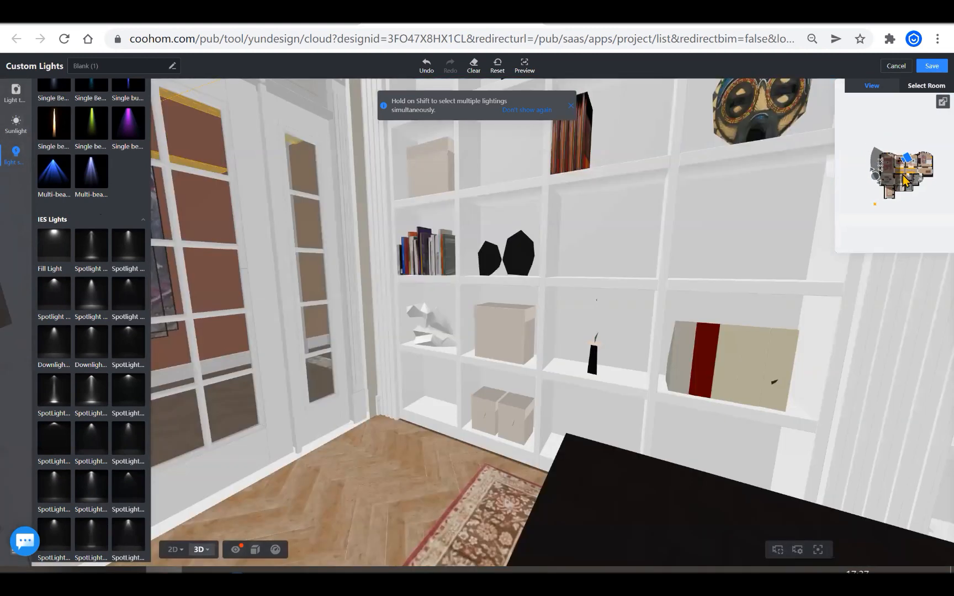
{"action": "left_click", "coordinate": [882, 181]}
{"action": "scroll", "coordinate": [877, 175], "scroll_direction": "up", "scroll_amount": 3}
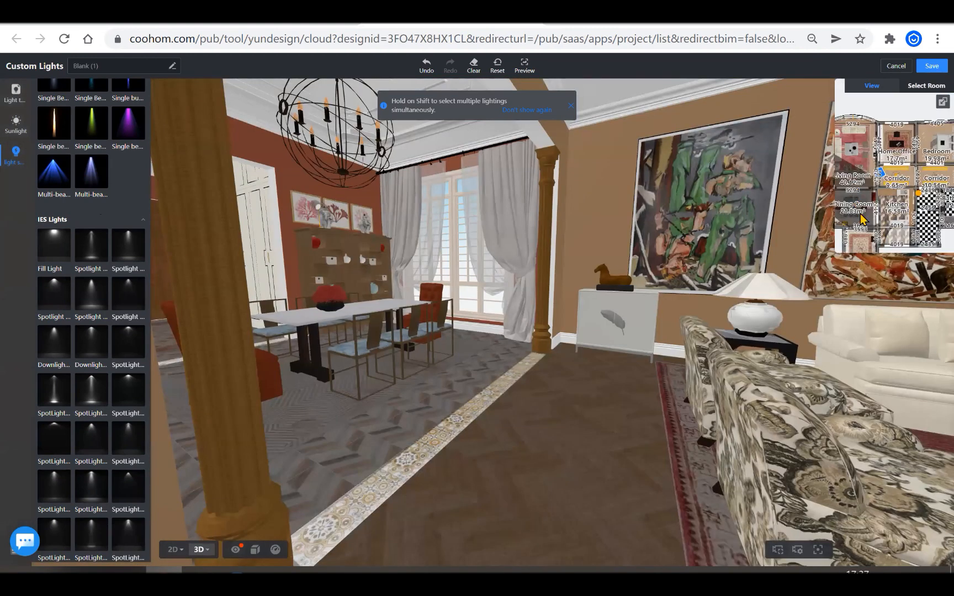
{"action": "left_click", "coordinate": [856, 220]}
{"action": "left_click", "coordinate": [857, 206]}
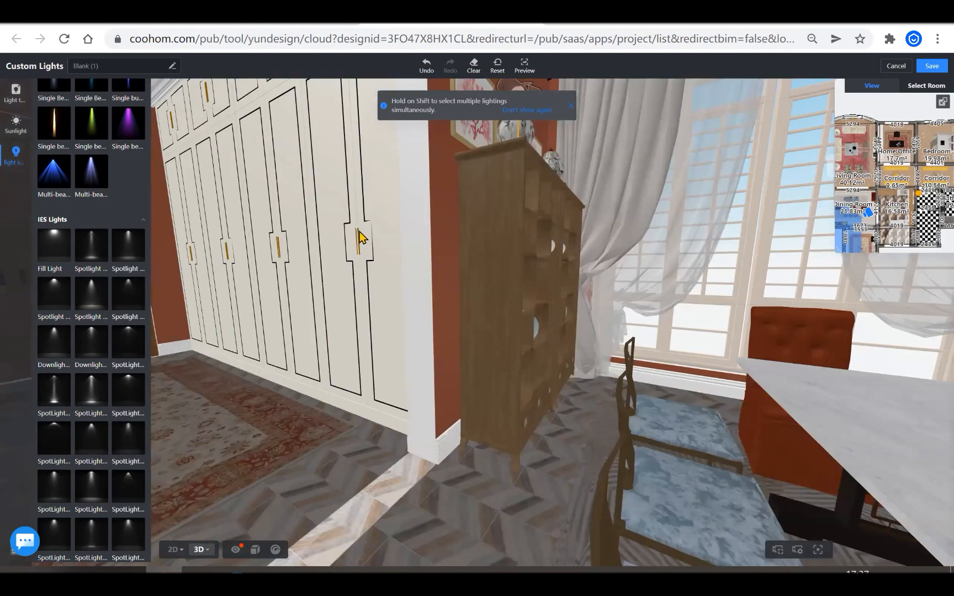
{"action": "scroll", "coordinate": [382, 381], "scroll_direction": "down", "scroll_amount": 3}
{"action": "scroll", "coordinate": [412, 165], "scroll_direction": "down", "scroll_amount": 3}
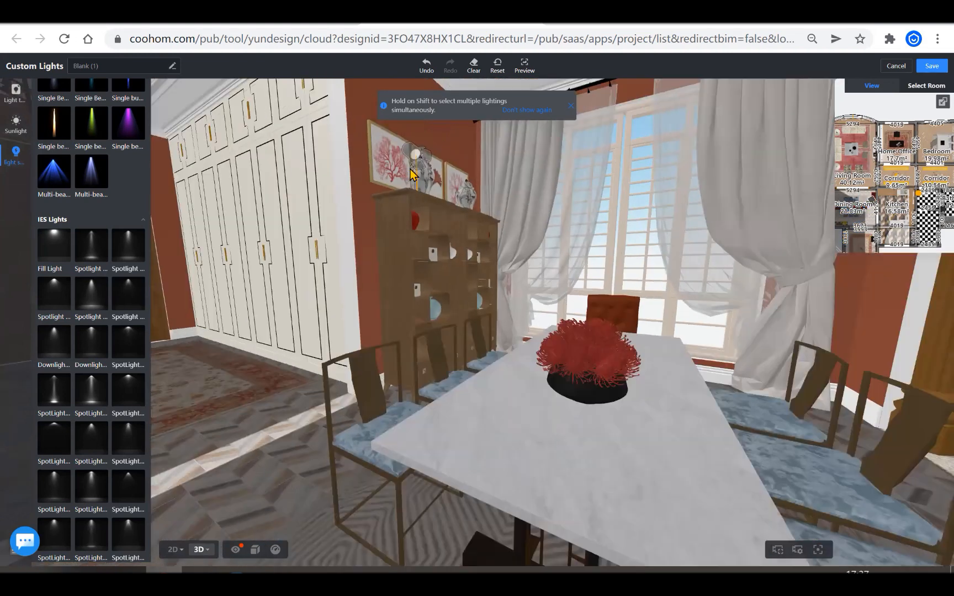
{"action": "left_click", "coordinate": [420, 241]}
{"action": "left_click_drag", "start_coordinate": [419, 241], "coordinate": [419, 215]}
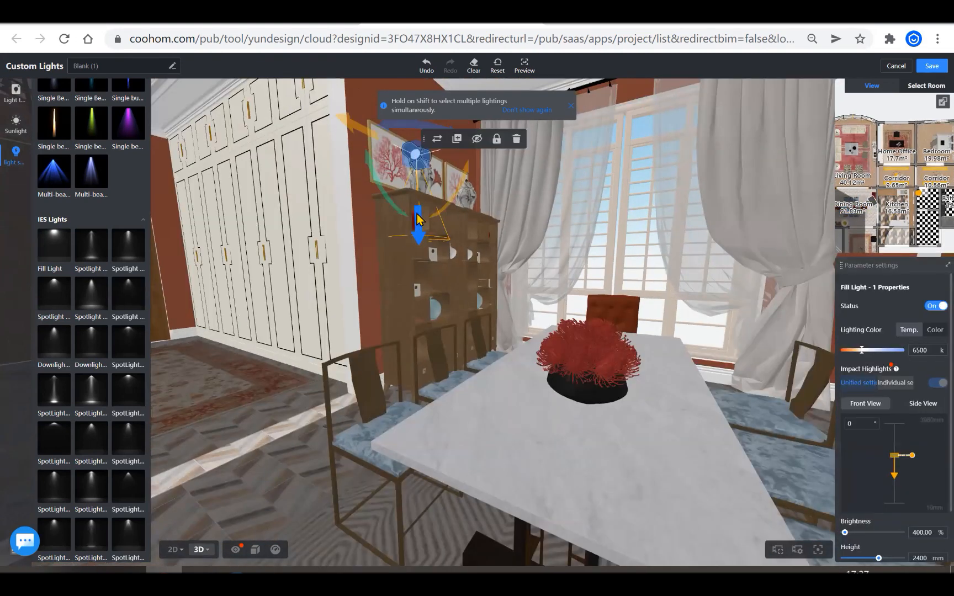
{"action": "left_click", "coordinate": [932, 66]}
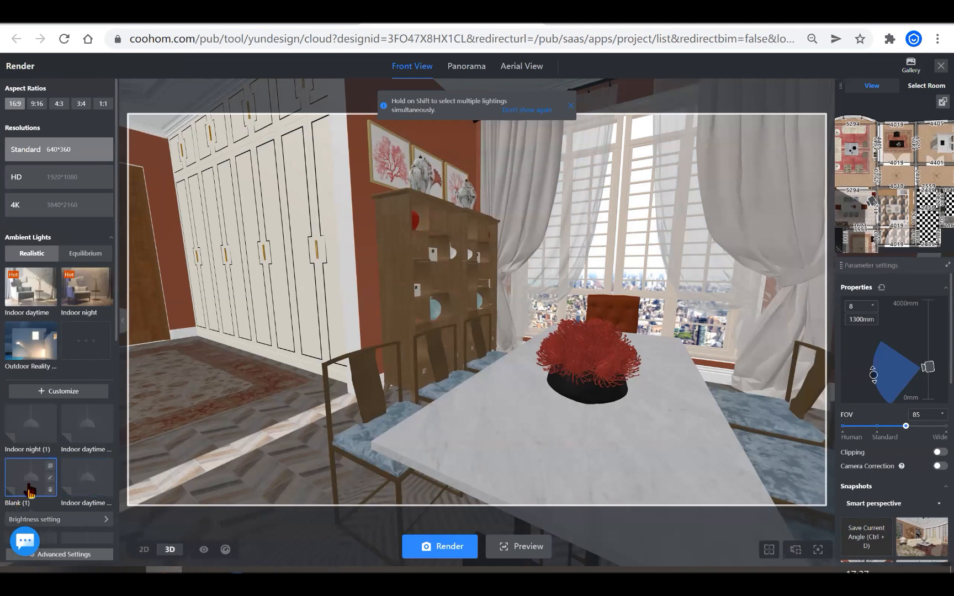
Open the Indoor night (1) lighting scheme for editing and place an IES Fill Light above the Dining Room cabinet.
{"action": "mouse_move", "coordinate": [34, 451]}
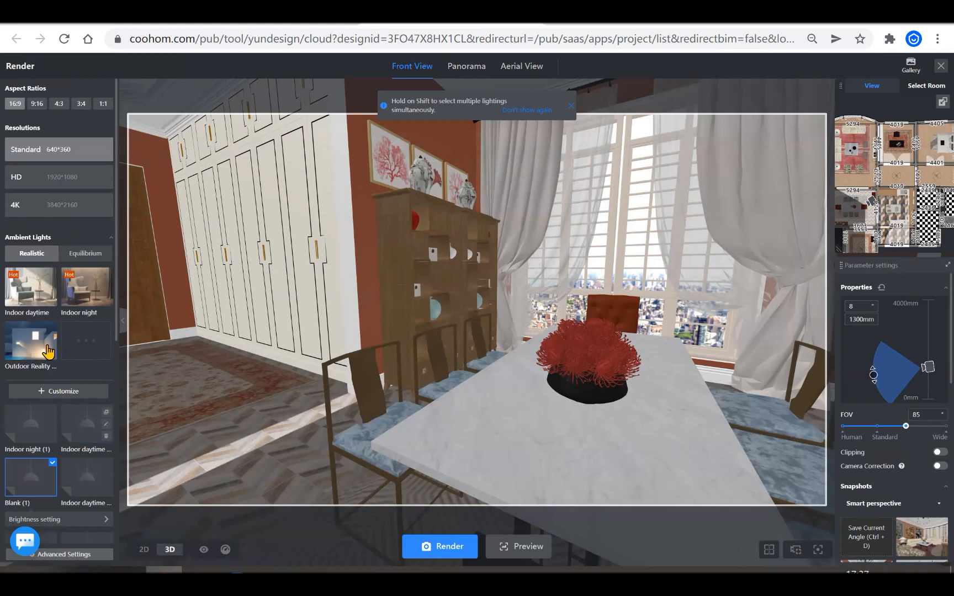
{"action": "scroll", "coordinate": [49, 352], "scroll_direction": "down", "scroll_amount": 1}
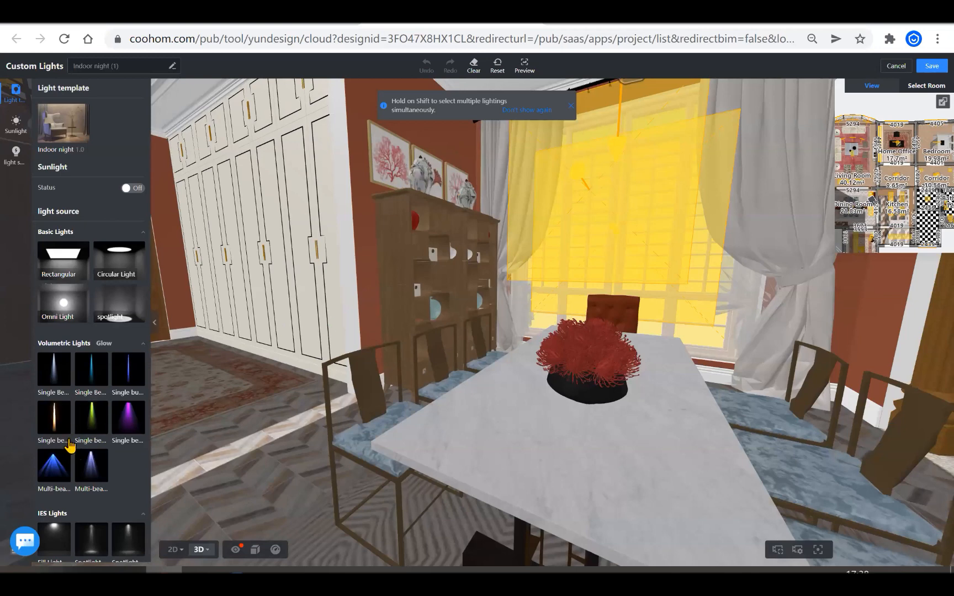
{"action": "scroll", "coordinate": [58, 481], "scroll_direction": "down", "scroll_amount": 1}
{"action": "left_click", "coordinate": [61, 464]}
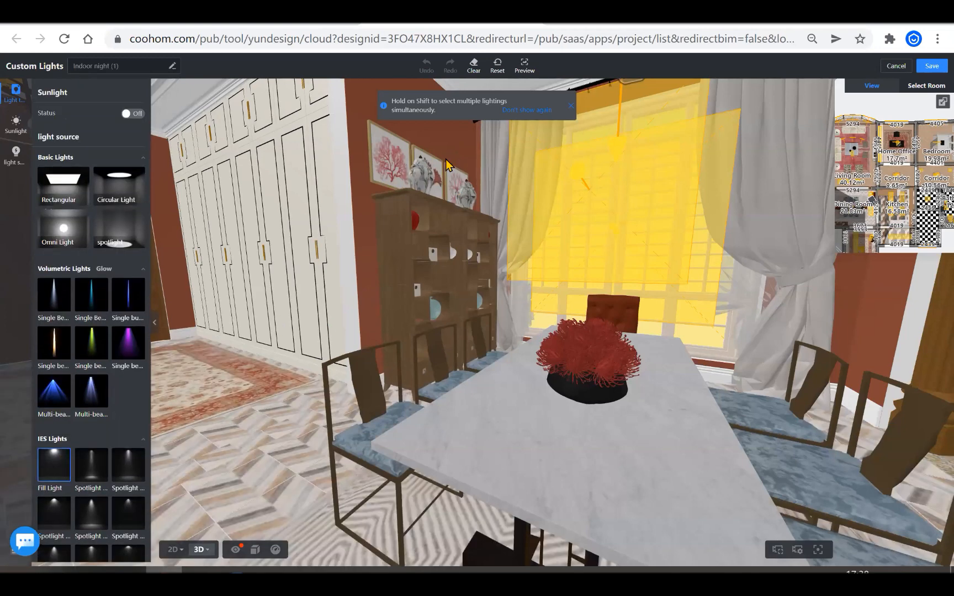
{"action": "left_click", "coordinate": [441, 140]}
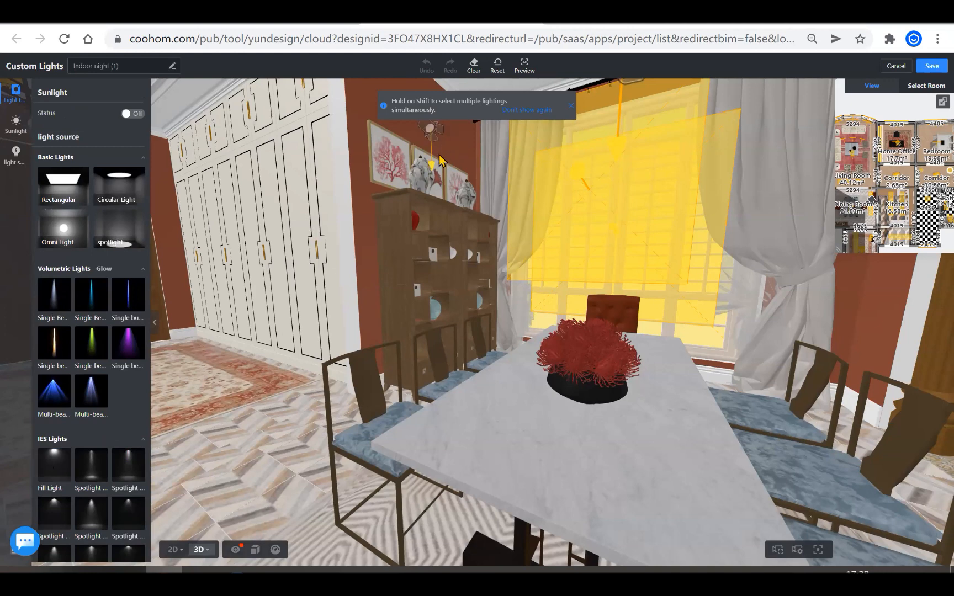
{"action": "left_click", "coordinate": [440, 156]}
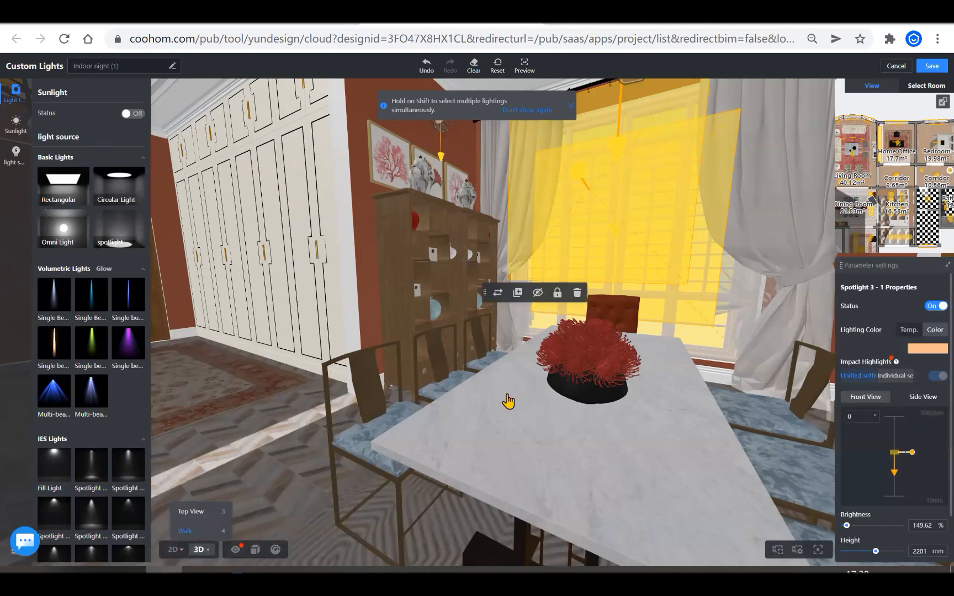
Move the new fill light in the 2D plan to the end of the Dining Room sideboard, over the red vase.
{"action": "left_click", "coordinate": [174, 549]}
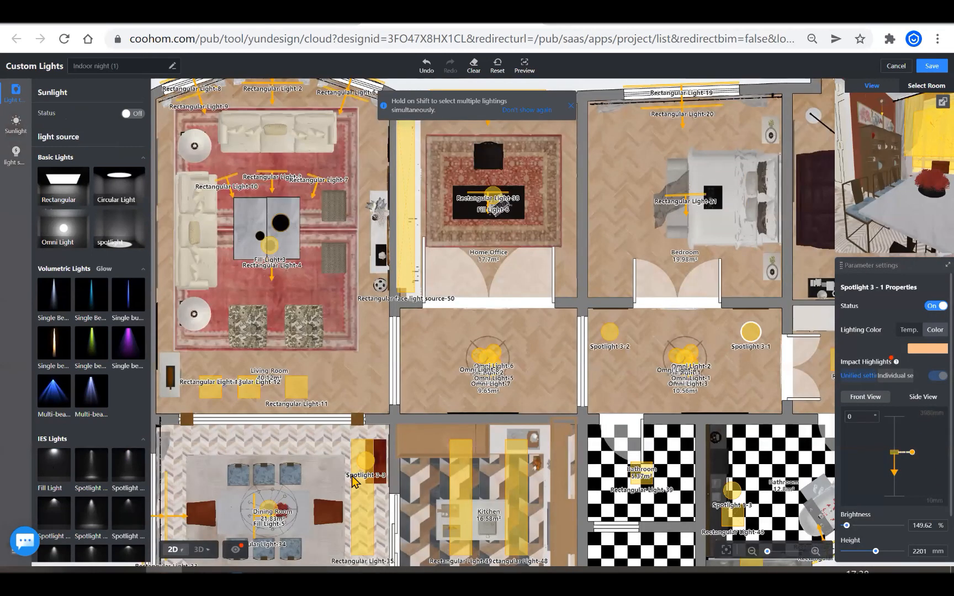
{"action": "scroll", "coordinate": [298, 476], "scroll_direction": "down", "scroll_amount": 3}
{"action": "scroll", "coordinate": [297, 475], "scroll_direction": "up", "scroll_amount": 6}
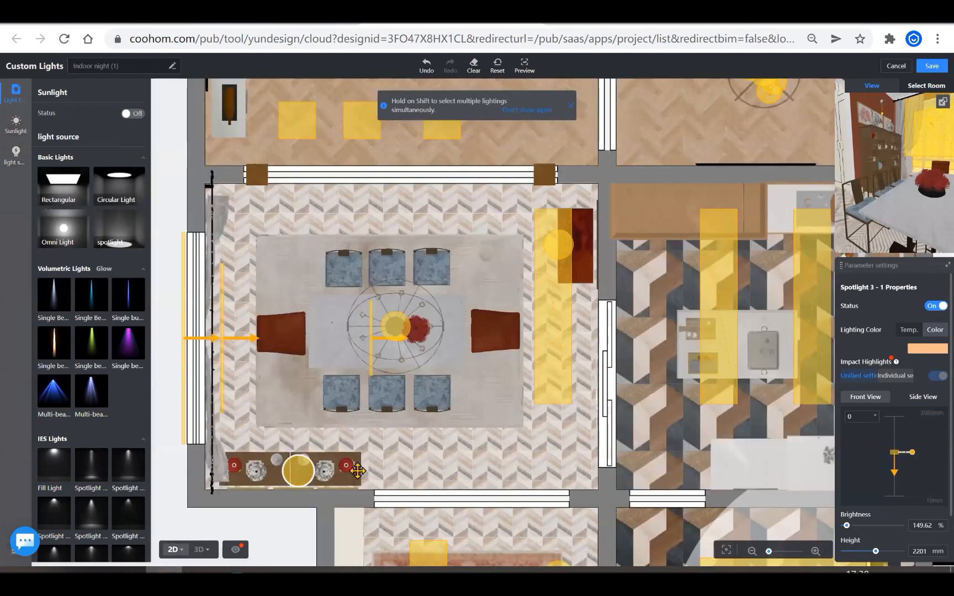
{"action": "left_click_drag", "start_coordinate": [358, 471], "coordinate": [429, 475]}
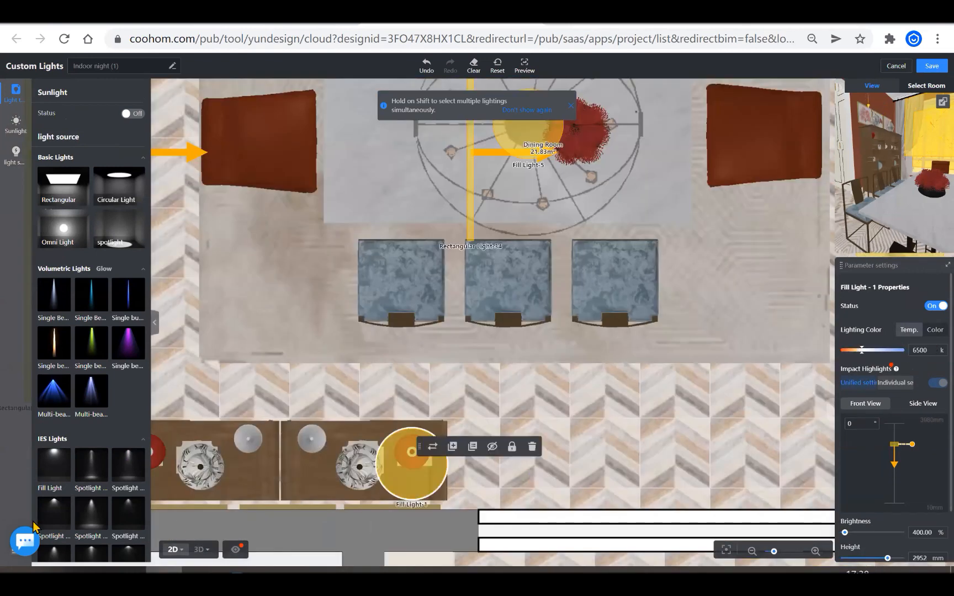
Lower the fill light toward the cabinet in the 3D view and render the Dining Room at Standard 640*360 with Indoor night (1).
{"action": "left_click", "coordinate": [199, 549]}
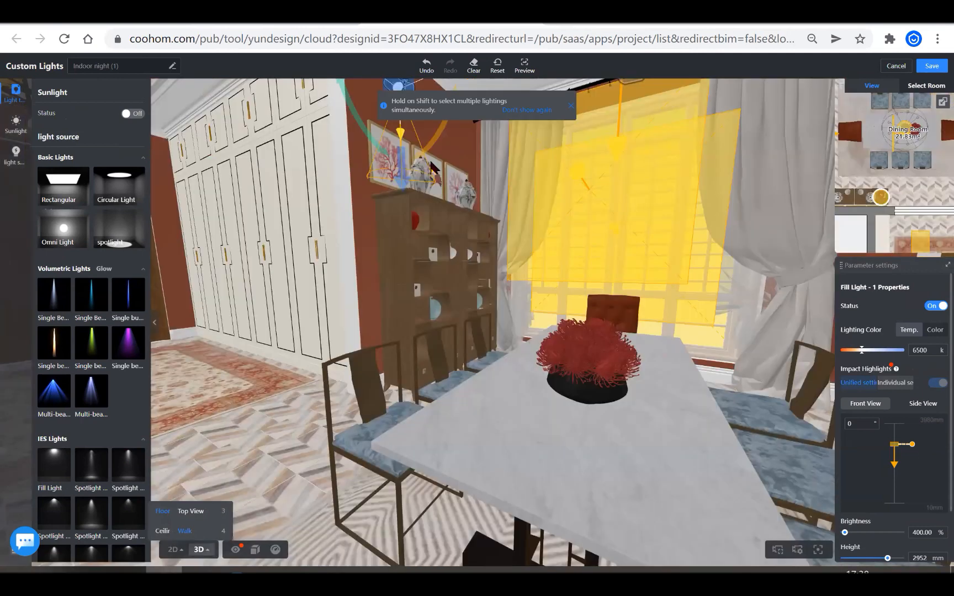
{"action": "left_click_drag", "start_coordinate": [402, 165], "coordinate": [403, 195]}
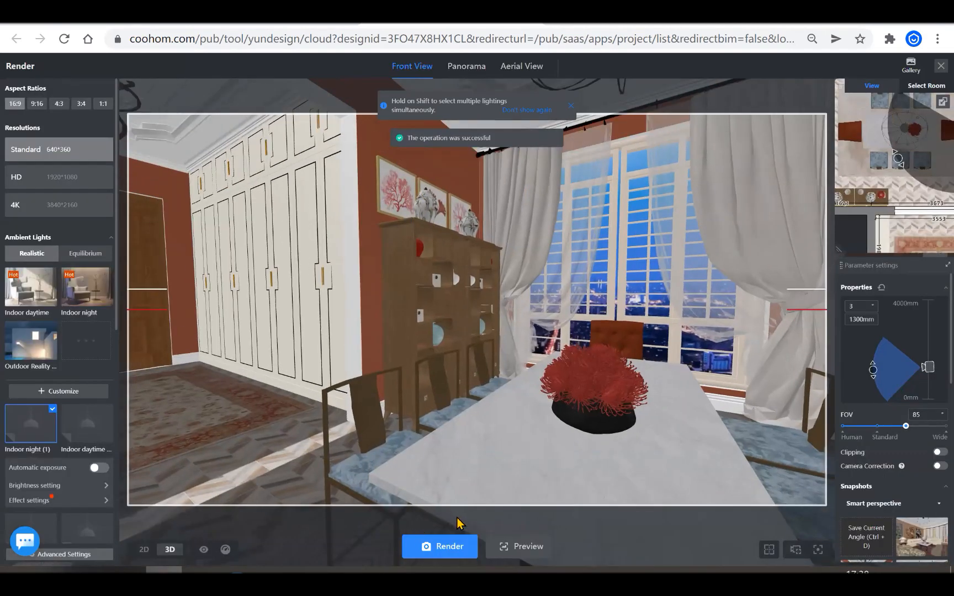
{"action": "left_click", "coordinate": [449, 552]}
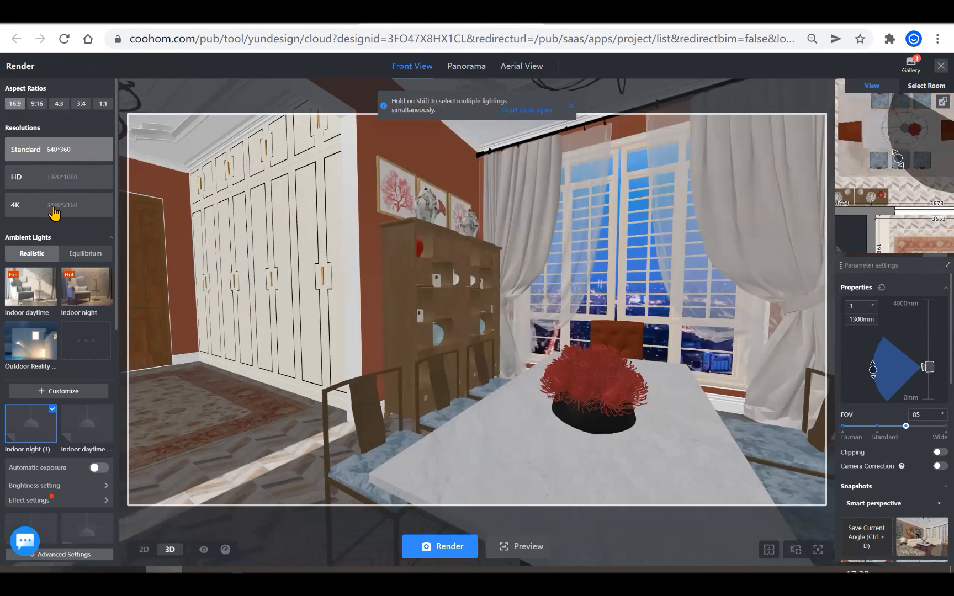
Render the Dining Room at 4K 3840*2160 and open the Indoor night (1) lighting scheme for editing.
{"action": "left_click", "coordinate": [449, 552]}
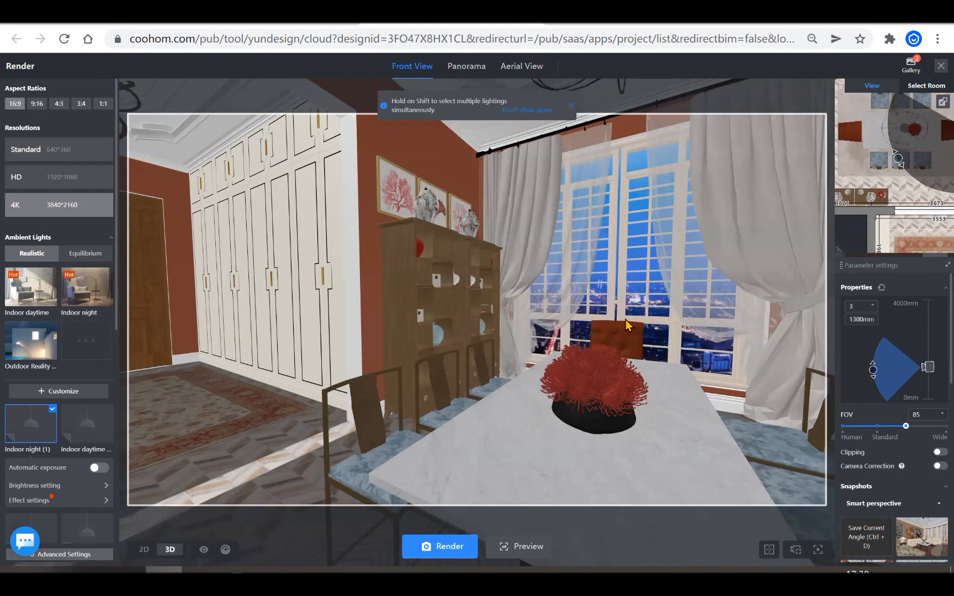
{"action": "scroll", "coordinate": [33, 480], "scroll_direction": "down", "scroll_amount": 2}
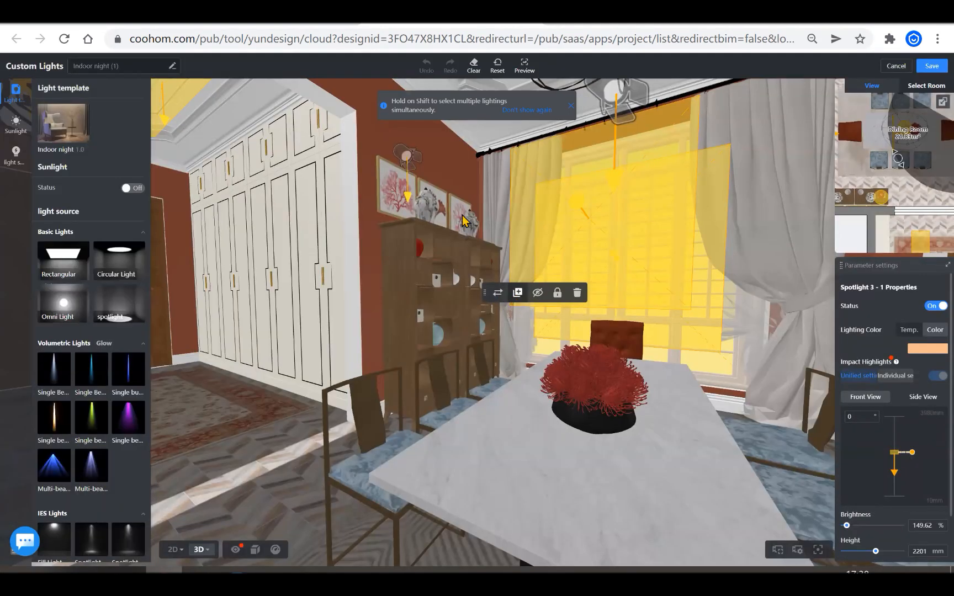
Delete Spotlight 3 - 1 above the Dining Room cabinet and save the Indoor night (1) lighting scheme.
{"action": "left_click", "coordinate": [577, 292]}
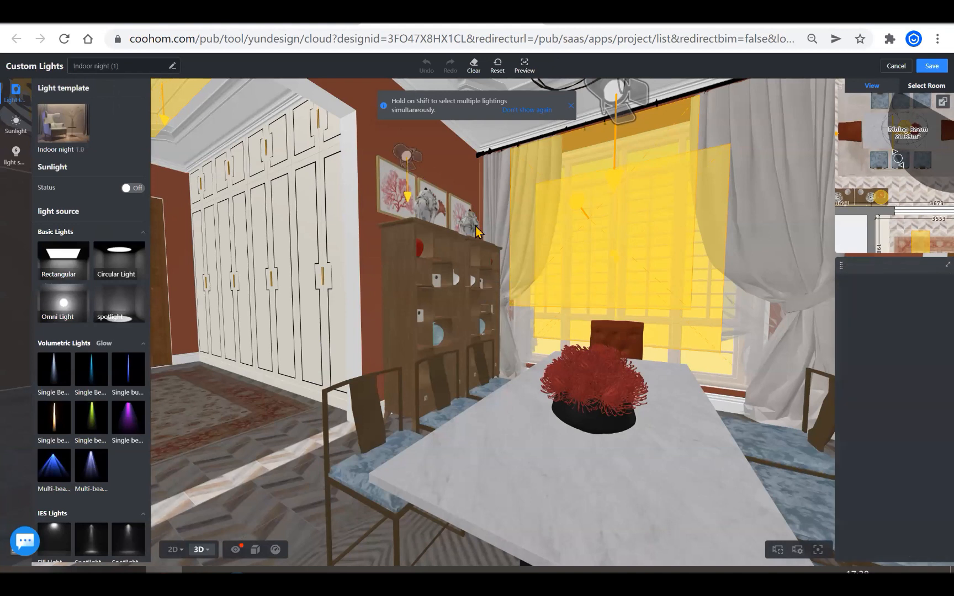
{"action": "key", "text": "ctrl+z"}
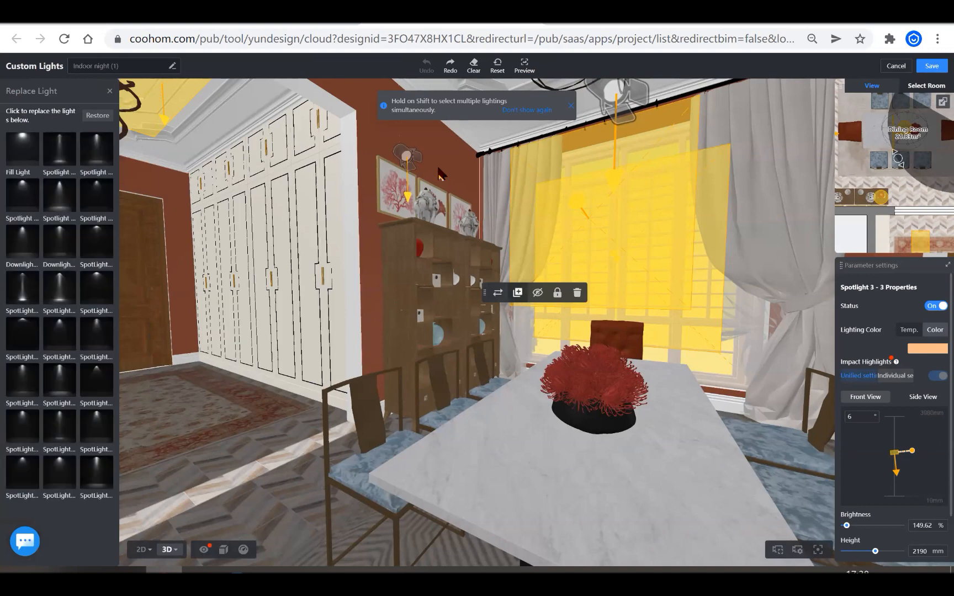
{"action": "left_click", "coordinate": [408, 161]}
{"action": "left_click", "coordinate": [575, 296]}
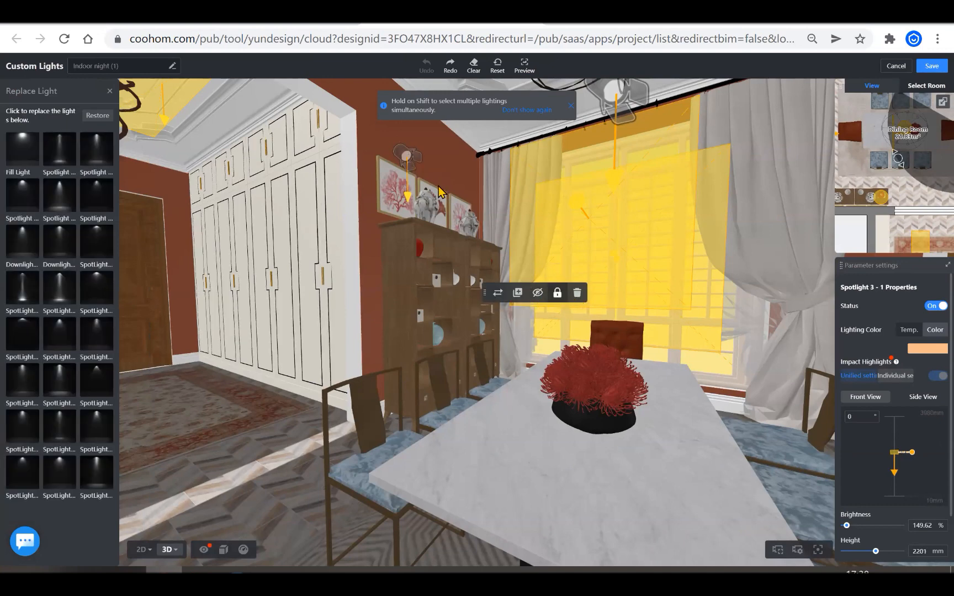
{"action": "left_click", "coordinate": [173, 561]}
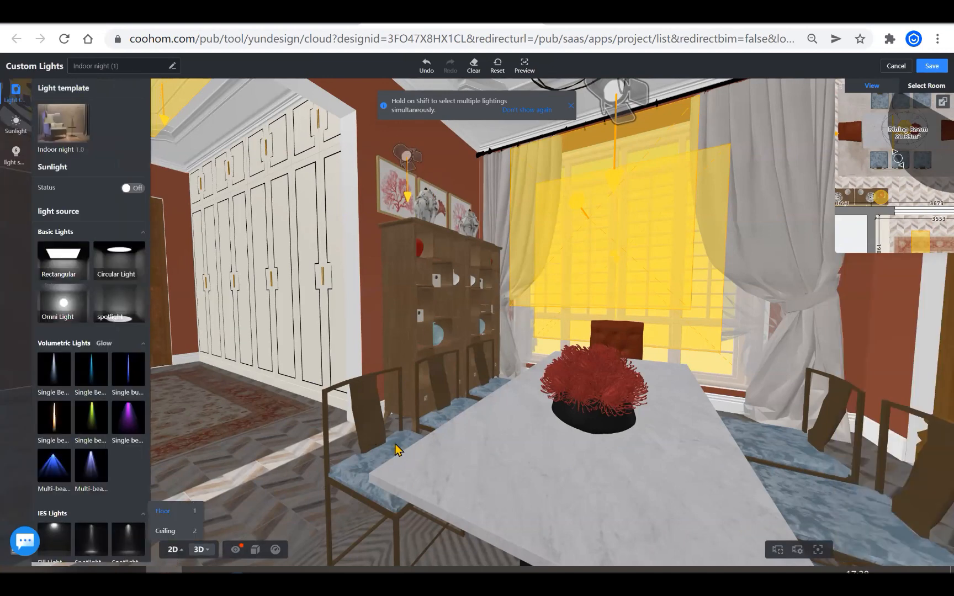
{"action": "left_click", "coordinate": [406, 458]}
{"action": "left_click", "coordinate": [532, 447]}
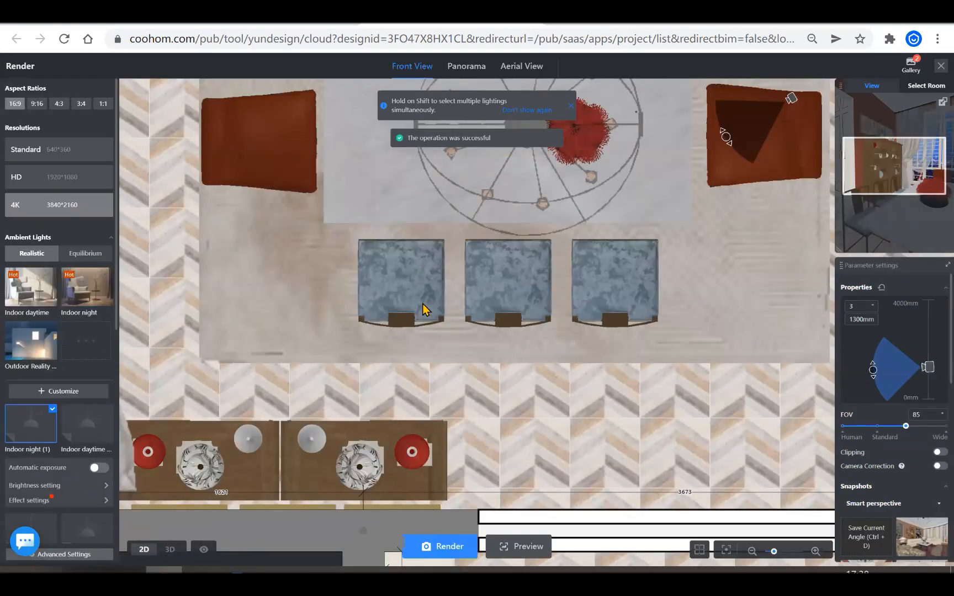
Render the Dining Room from the 3D view at 4K 3840*2160 and again at Standard 640*360.
{"action": "left_click_drag", "start_coordinate": [558, 337], "coordinate": [586, 365]}
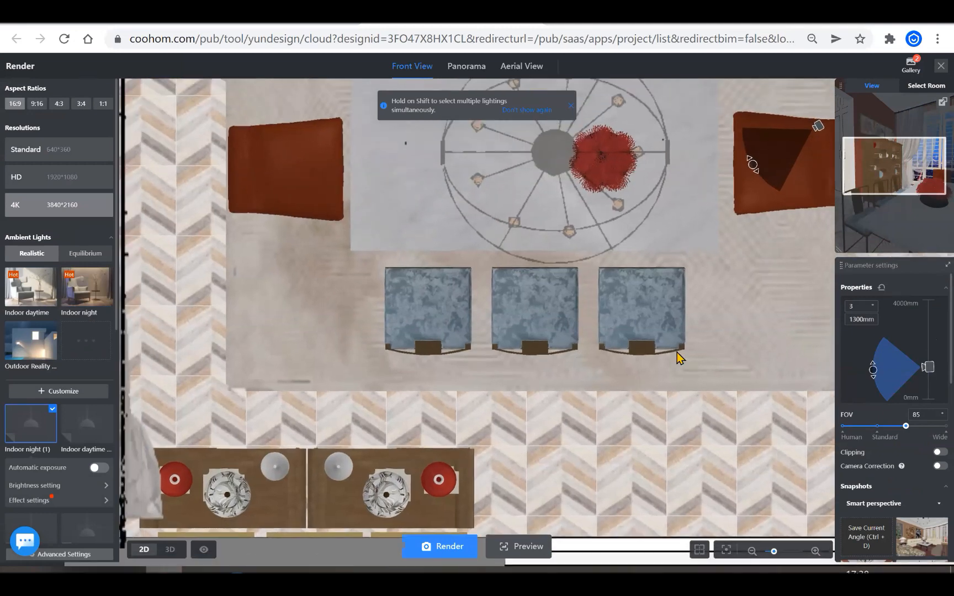
{"action": "left_click", "coordinate": [942, 102]}
{"action": "left_click", "coordinate": [449, 547]}
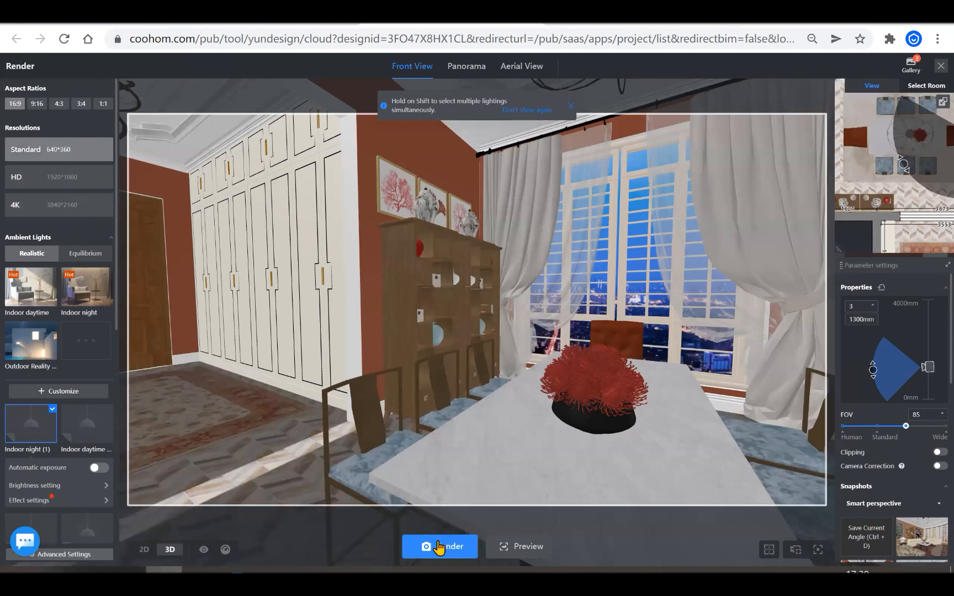
{"action": "left_click", "coordinate": [437, 545]}
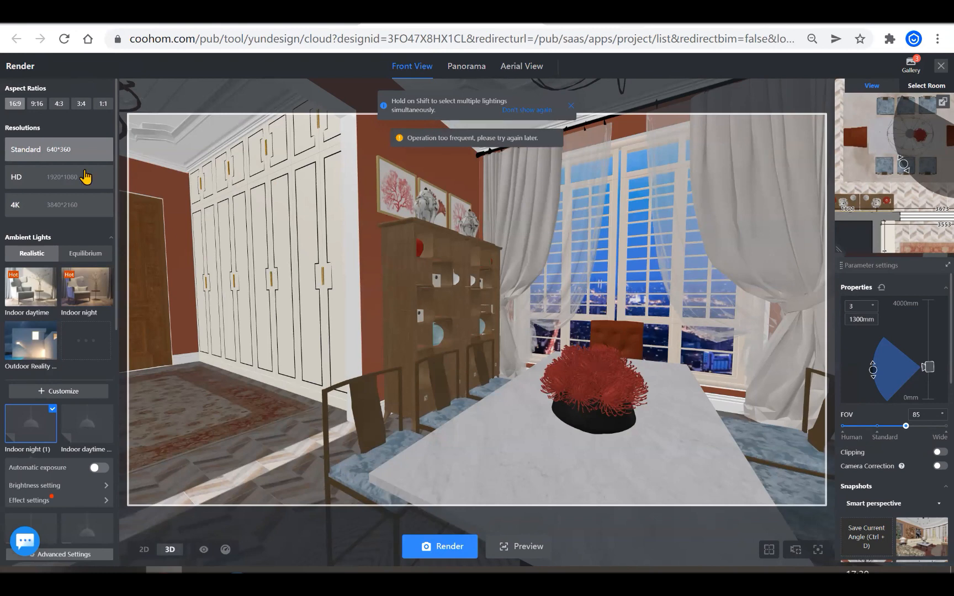
{"action": "left_click", "coordinate": [81, 173]}
{"action": "left_click", "coordinate": [437, 546]}
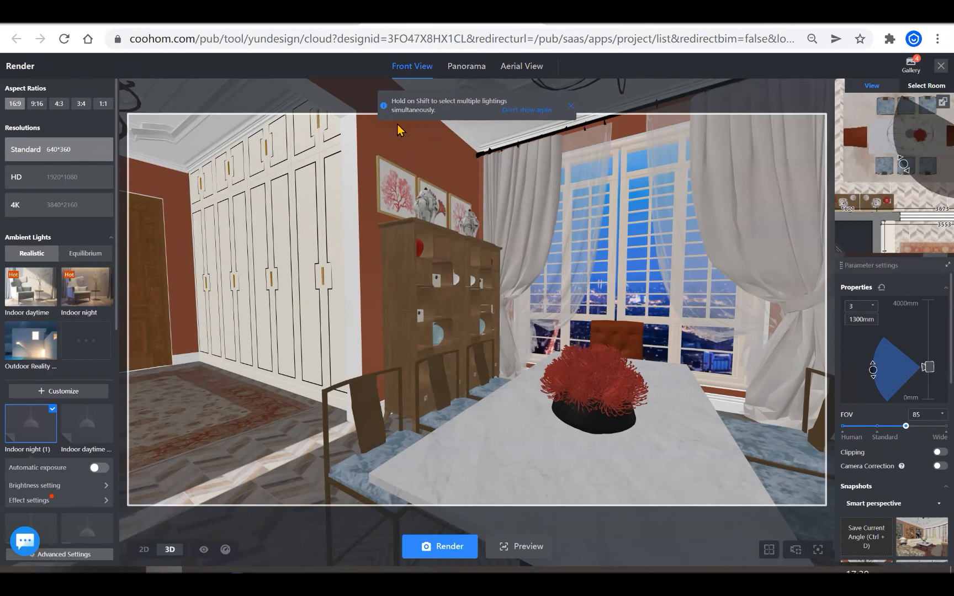
Compare the night and daytime Home Office renders in the gallery, then close the gallery.
{"action": "left_click", "coordinate": [915, 67]}
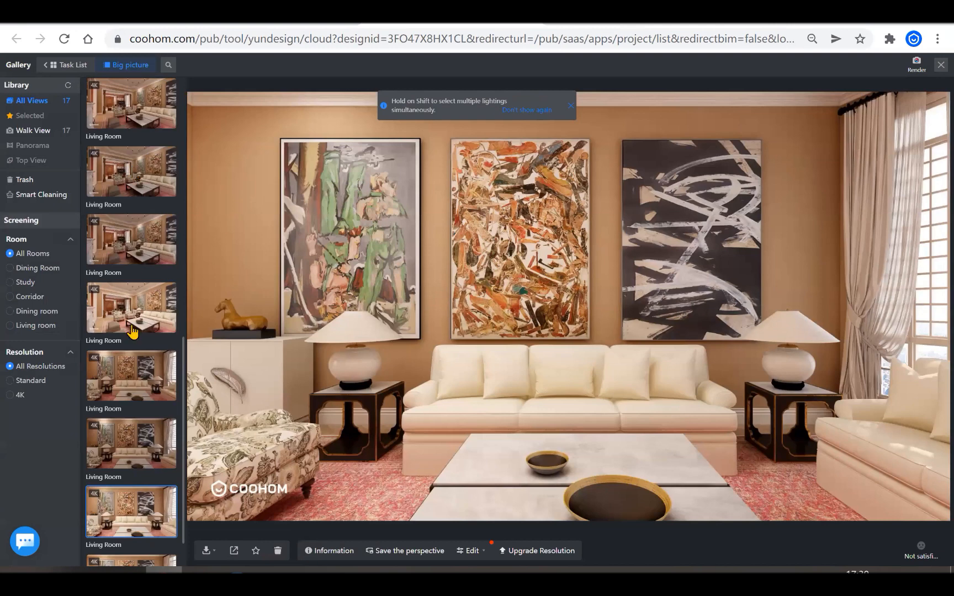
{"action": "left_click", "coordinate": [127, 329]}
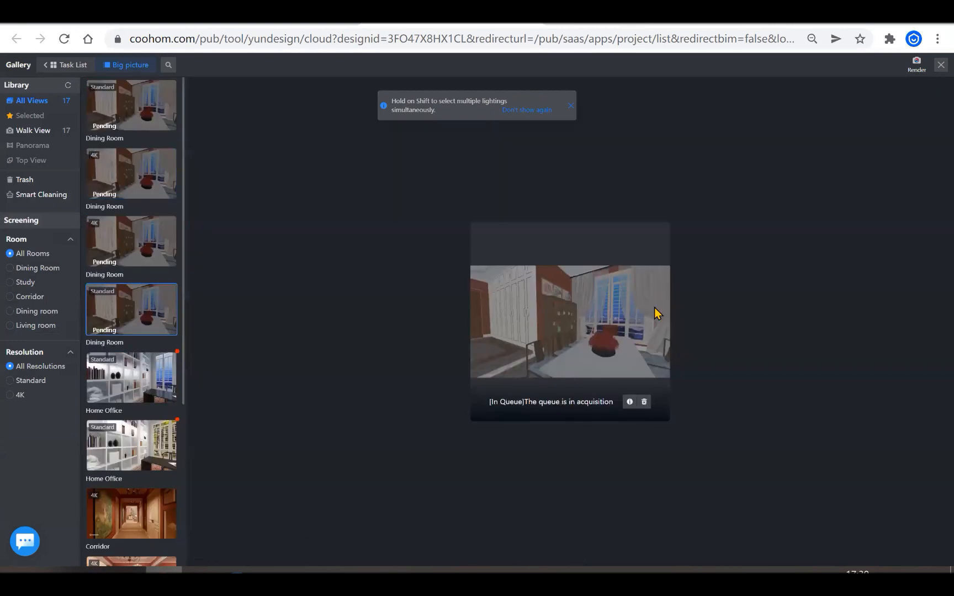
{"action": "left_click", "coordinate": [132, 378]}
{"action": "scroll", "coordinate": [113, 182], "scroll_direction": "up", "scroll_amount": 1}
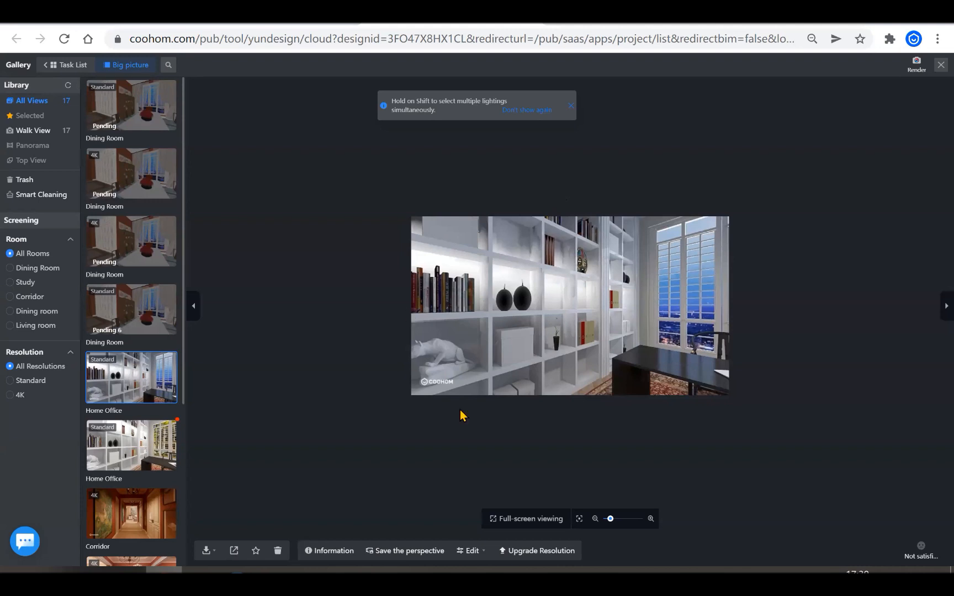
{"action": "left_click", "coordinate": [126, 460]}
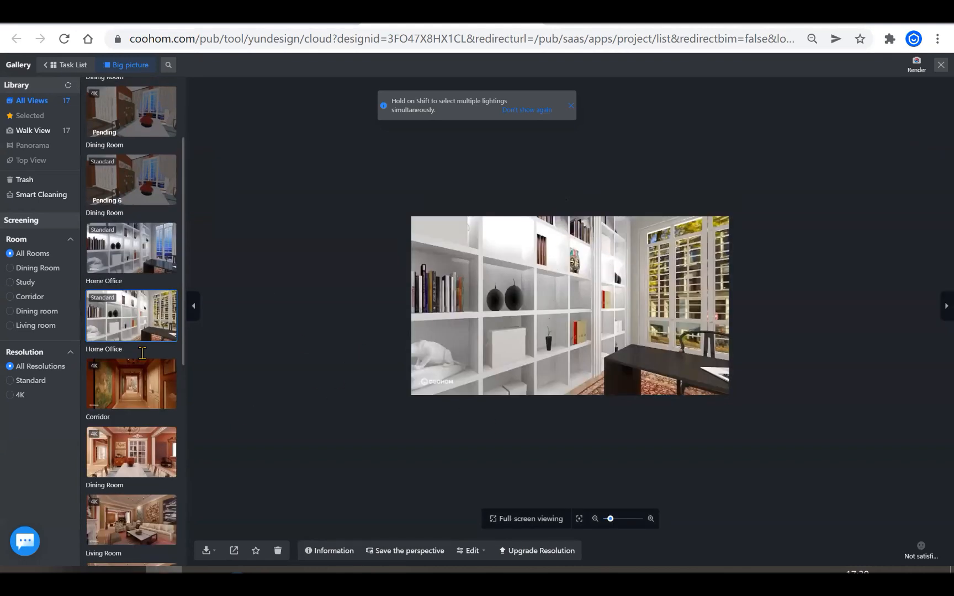
{"action": "left_click", "coordinate": [140, 248]}
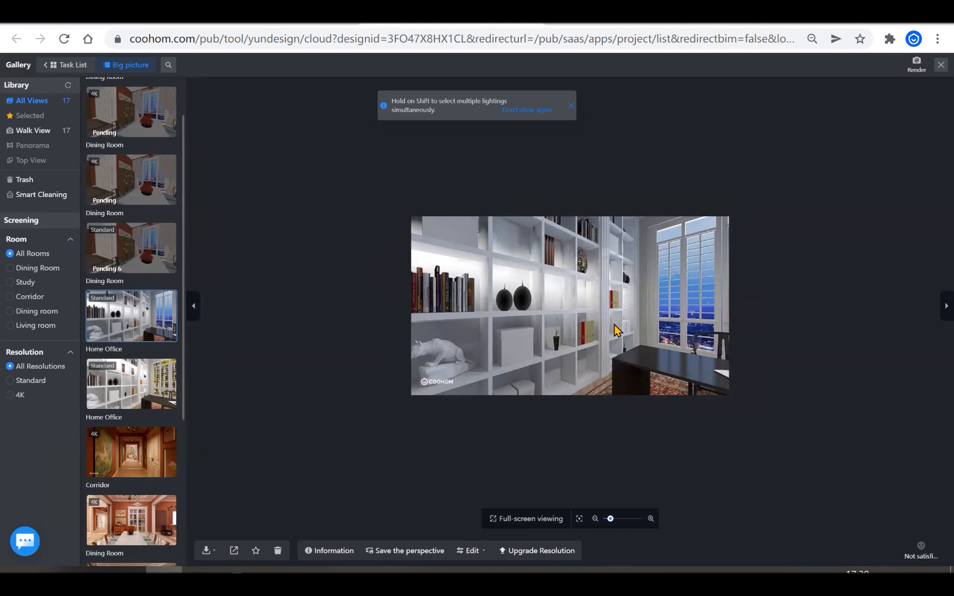
{"action": "scroll", "coordinate": [104, 298], "scroll_direction": "up", "scroll_amount": 1}
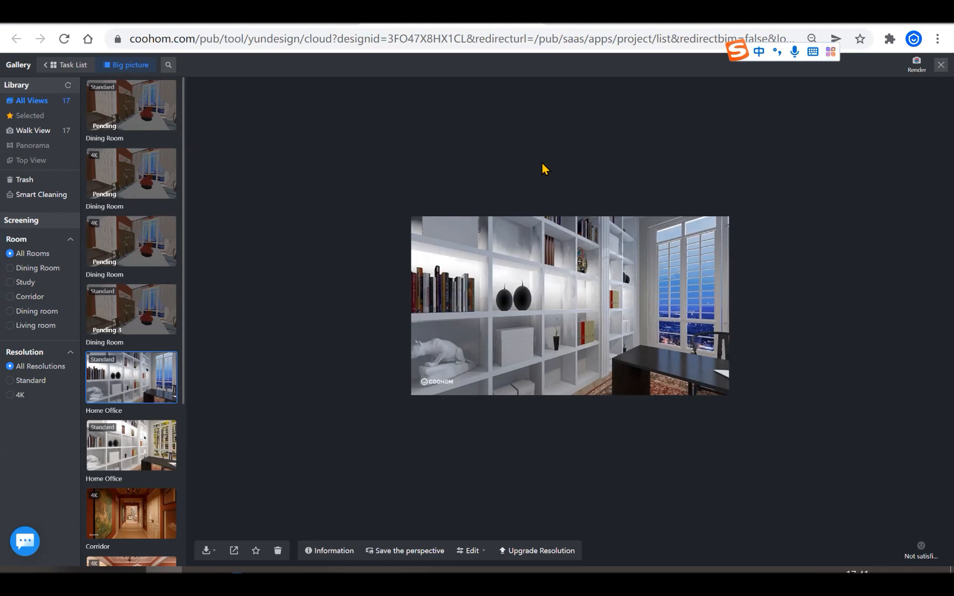
{"action": "mouse_move", "coordinate": [486, 127]}
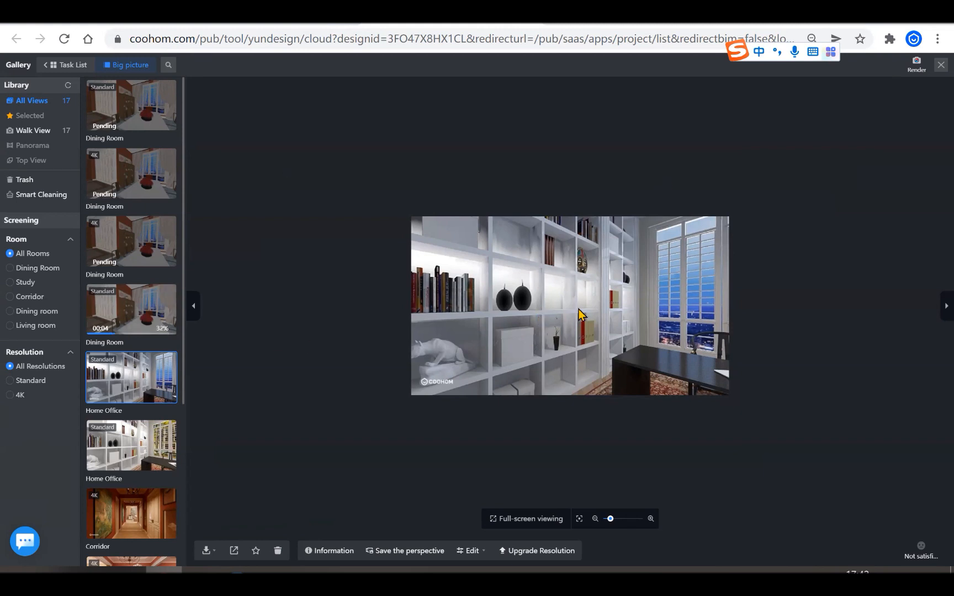
{"action": "left_click", "coordinate": [941, 65]}
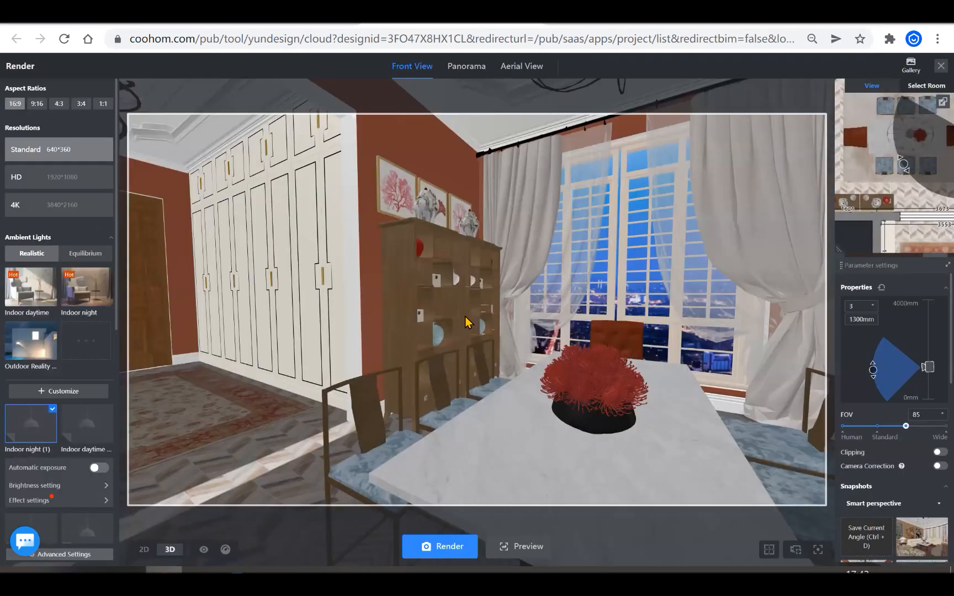
Bring the Home Office bookcase into the 3D view and open the Indoor night (1) lighting scheme for editing.
{"action": "left_click_drag", "start_coordinate": [456, 342], "coordinate": [494, 299]}
{"action": "scroll", "coordinate": [487, 369], "scroll_direction": "up", "scroll_amount": 5}
{"action": "scroll", "coordinate": [514, 357], "scroll_direction": "down", "scroll_amount": 5}
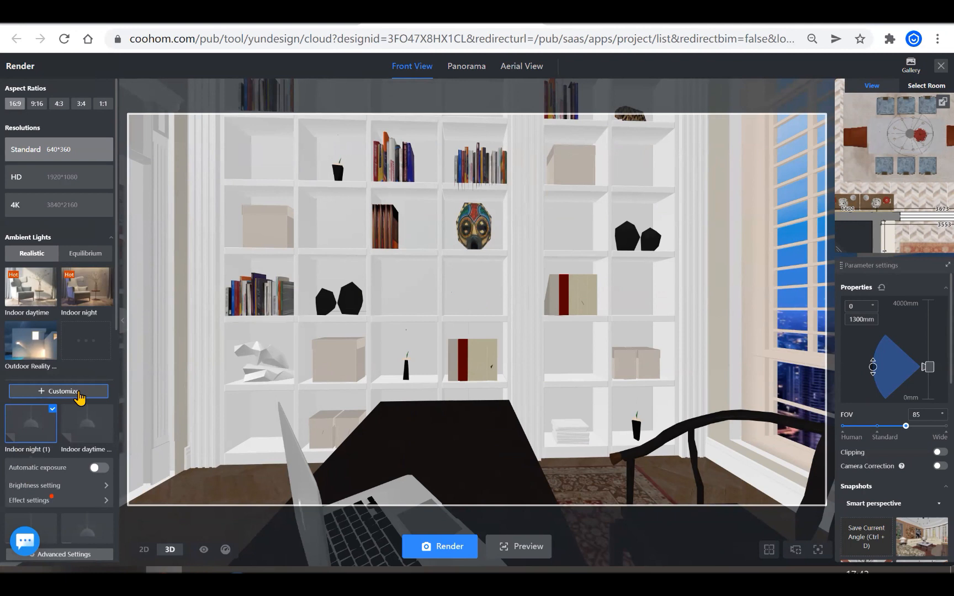
{"action": "scroll", "coordinate": [39, 441], "scroll_direction": "down", "scroll_amount": 3}
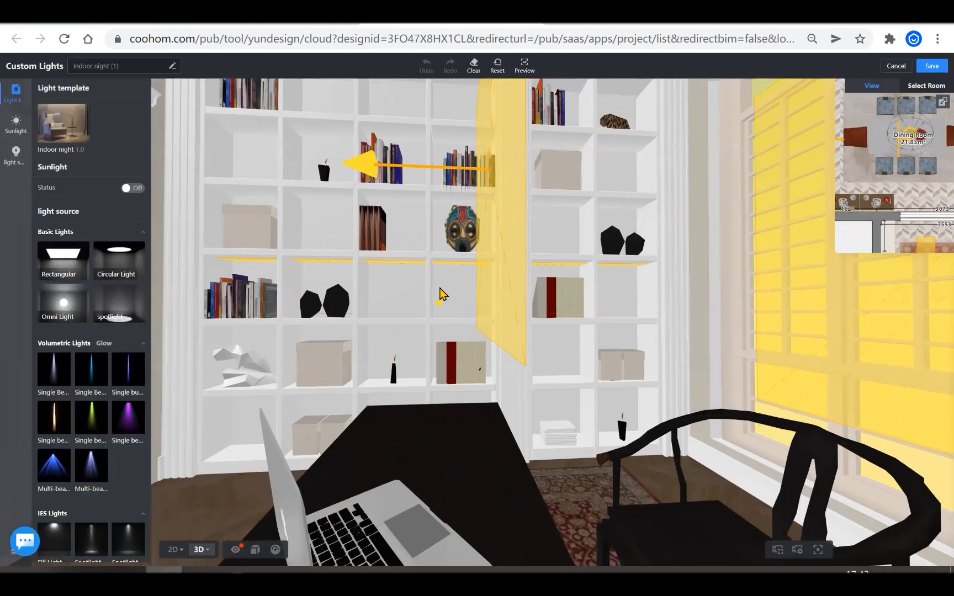
{"action": "left_click_drag", "start_coordinate": [441, 294], "coordinate": [353, 301]}
{"action": "scroll", "coordinate": [330, 324], "scroll_direction": "down", "scroll_amount": 3}
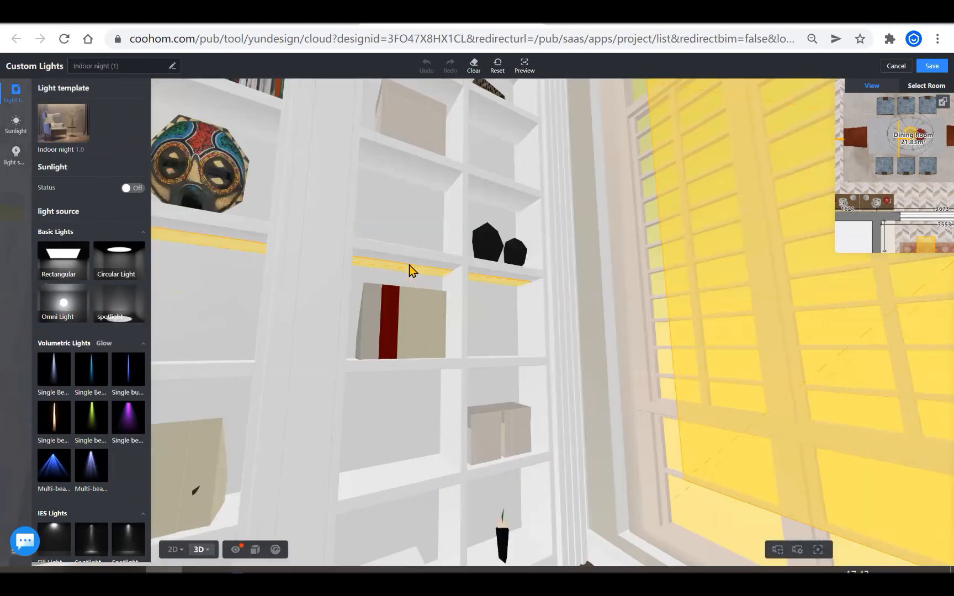
{"action": "scroll", "coordinate": [410, 269], "scroll_direction": "up", "scroll_amount": 5}
Delete the long rectangular light running under the Home Office bookcase shelf, locating it in the 2D plan.
{"action": "left_click", "coordinate": [408, 273]}
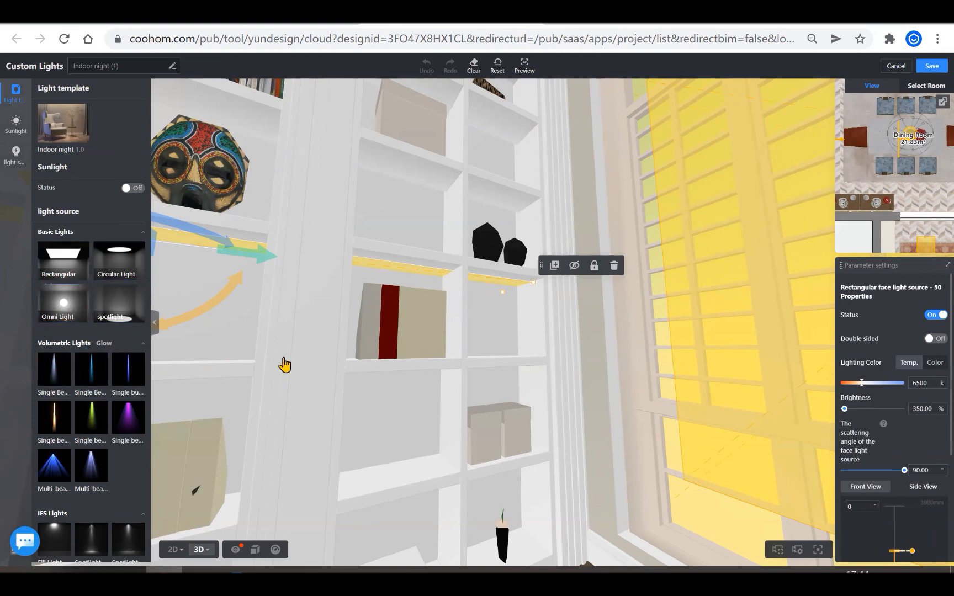
{"action": "left_click_drag", "start_coordinate": [740, 290], "coordinate": [751, 317]}
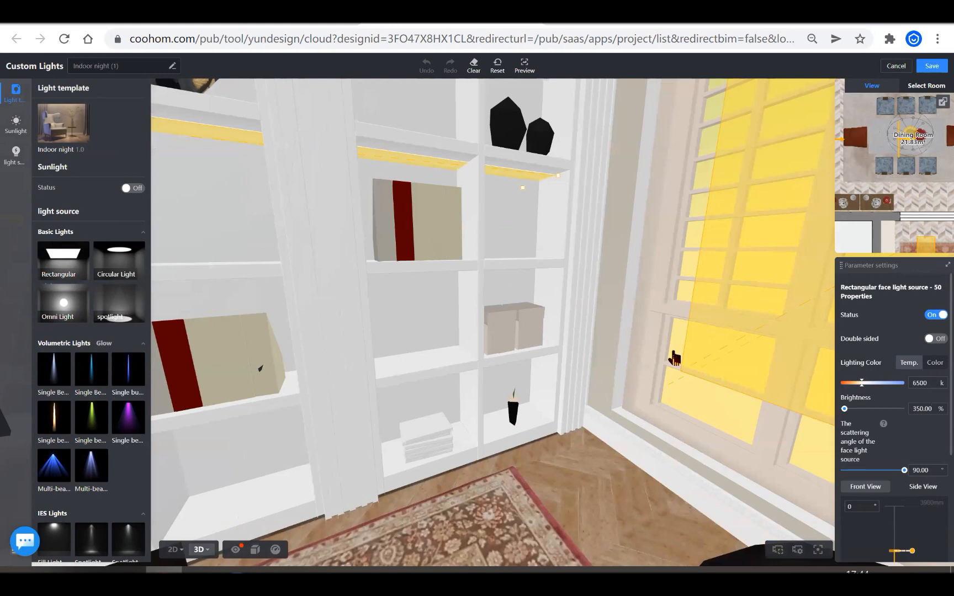
{"action": "left_click_drag", "start_coordinate": [674, 358], "coordinate": [633, 376]}
{"action": "scroll", "coordinate": [635, 376], "scroll_direction": "up", "scroll_amount": 3}
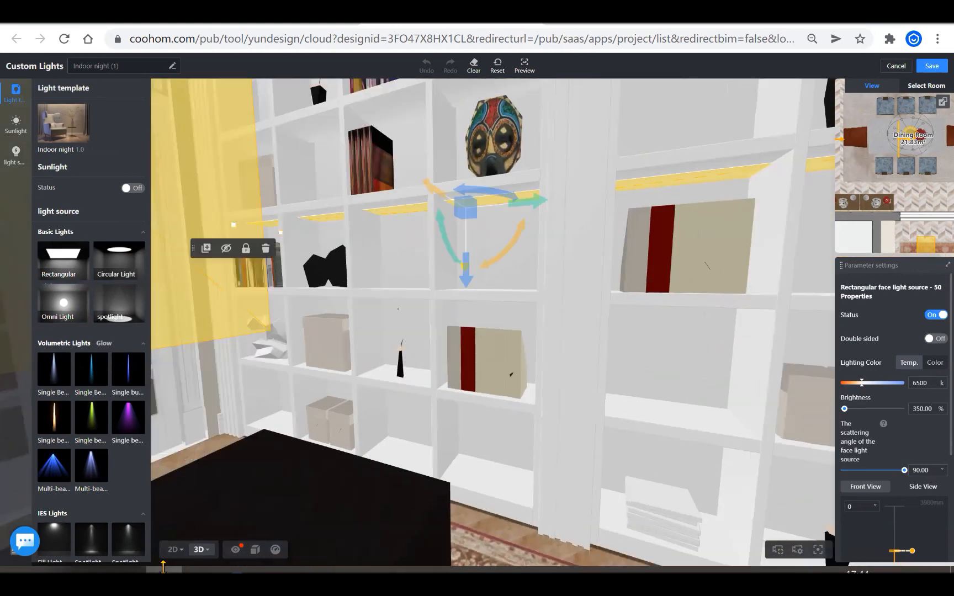
{"action": "left_click", "coordinate": [175, 551]}
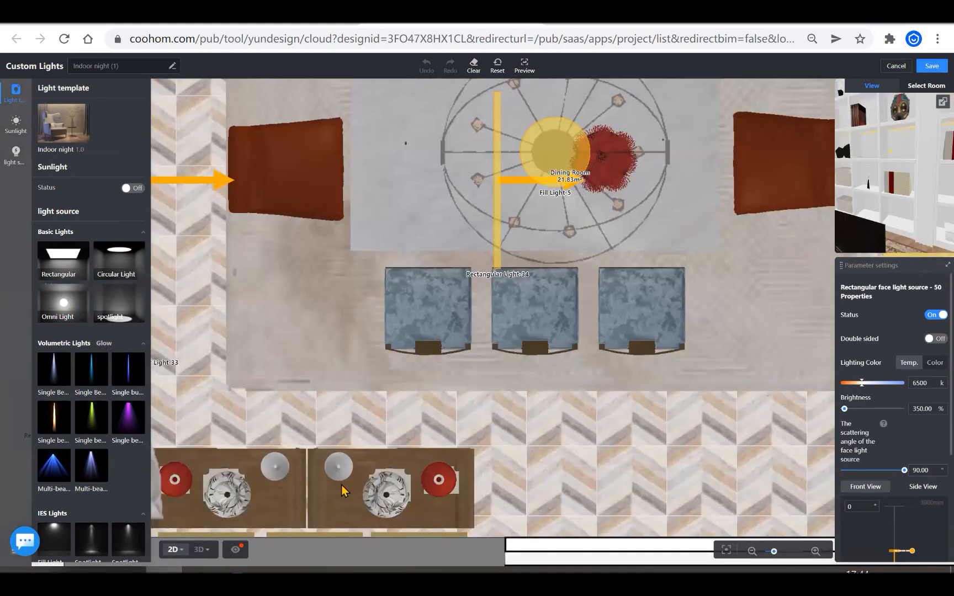
{"action": "scroll", "coordinate": [287, 500], "scroll_direction": "down", "scroll_amount": 1}
{"action": "scroll", "coordinate": [337, 459], "scroll_direction": "down", "scroll_amount": 2}
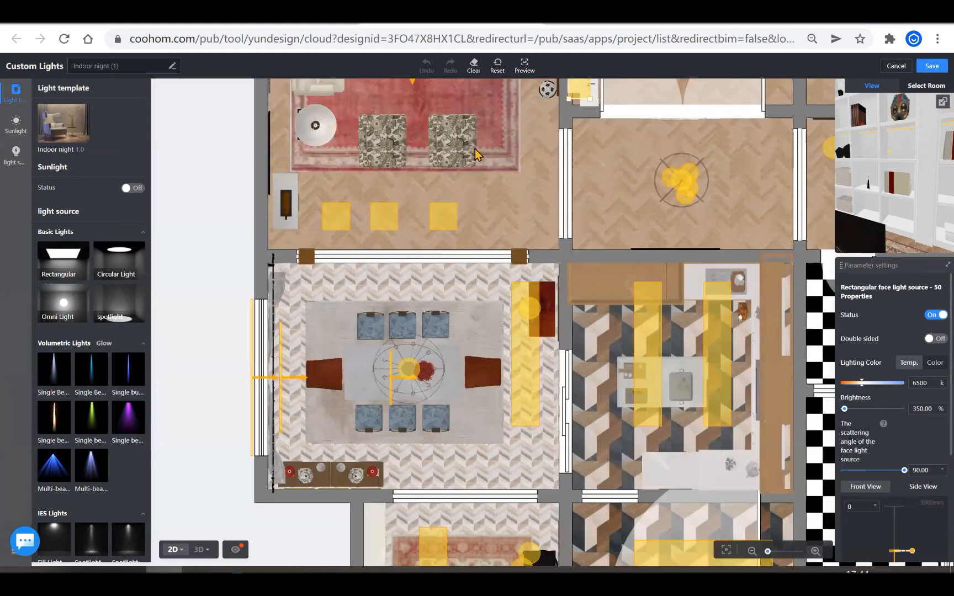
{"action": "scroll", "coordinate": [406, 237], "scroll_direction": "down", "scroll_amount": 1}
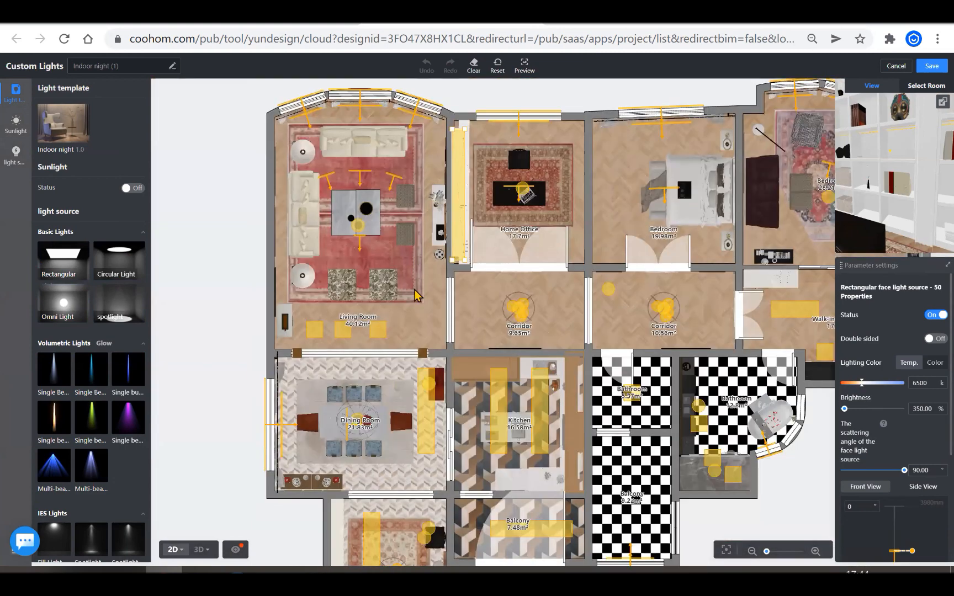
{"action": "scroll", "coordinate": [258, 388], "scroll_direction": "up", "scroll_amount": 2}
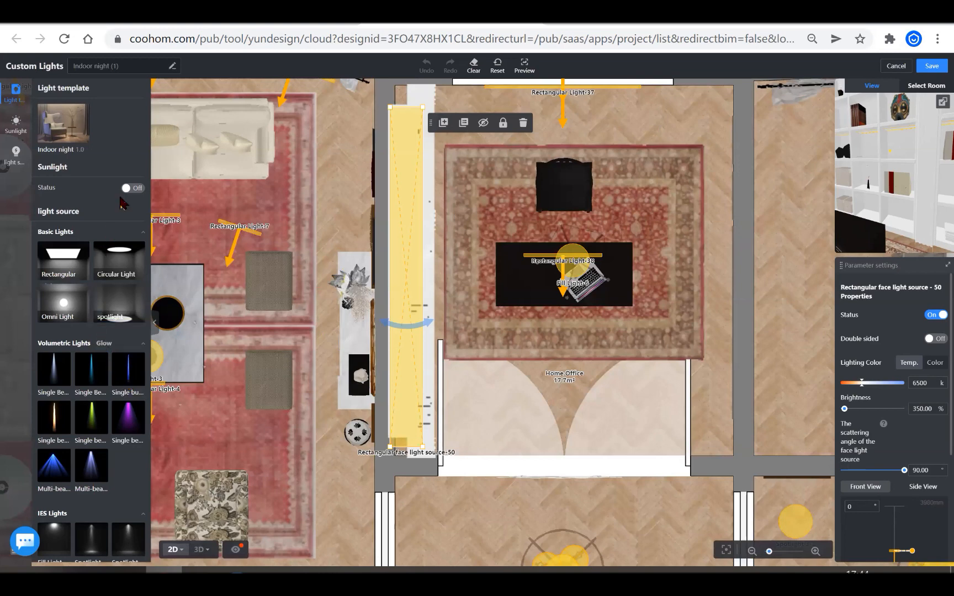
{"action": "key", "text": "Delete"}
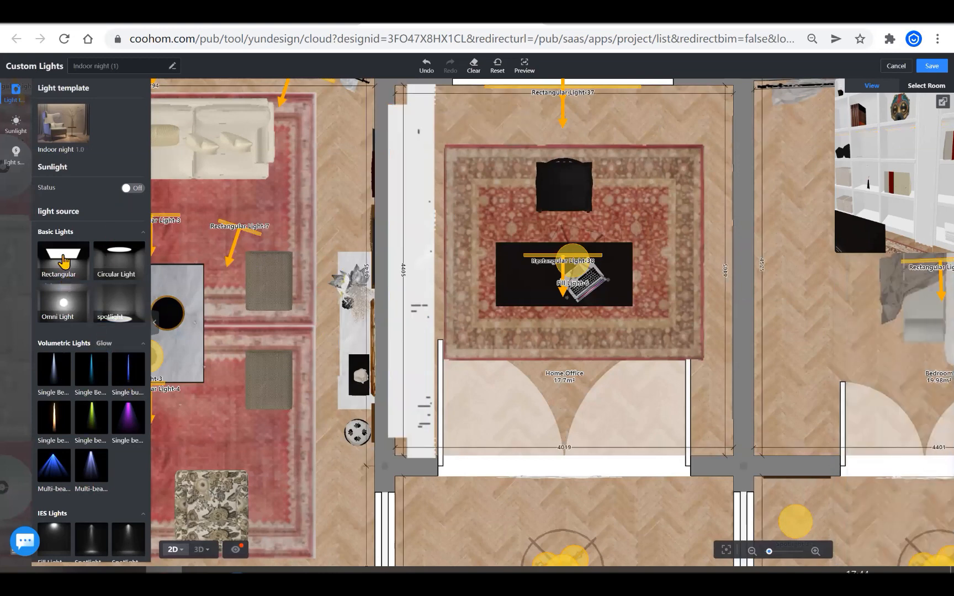
Place a new rectangular light over the Home Office bookcase and resize it to a narrow strip along the bookcase's full length.
{"action": "left_click_drag", "start_coordinate": [64, 262], "coordinate": [420, 197]}
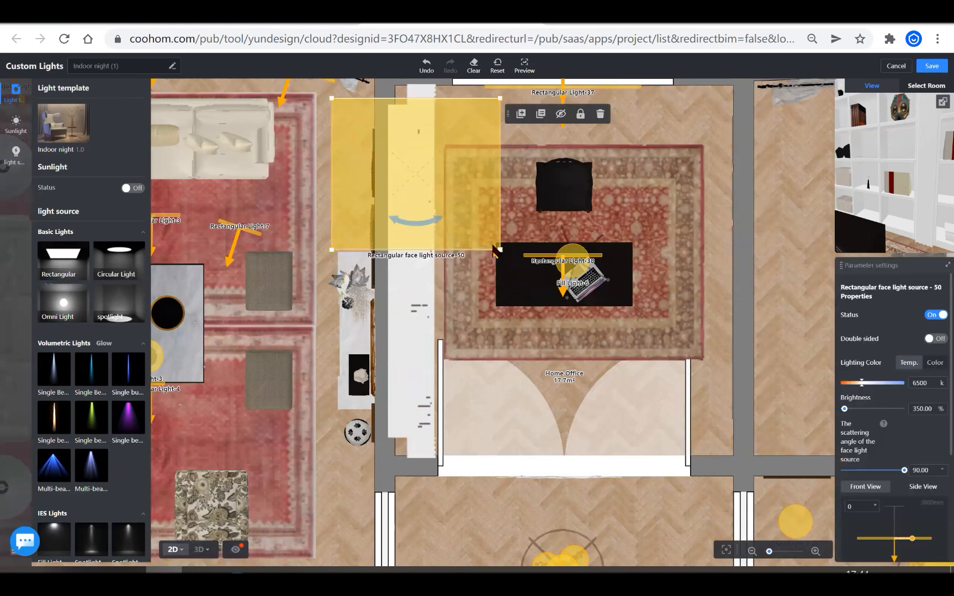
{"action": "left_click_drag", "start_coordinate": [495, 248], "coordinate": [410, 459]}
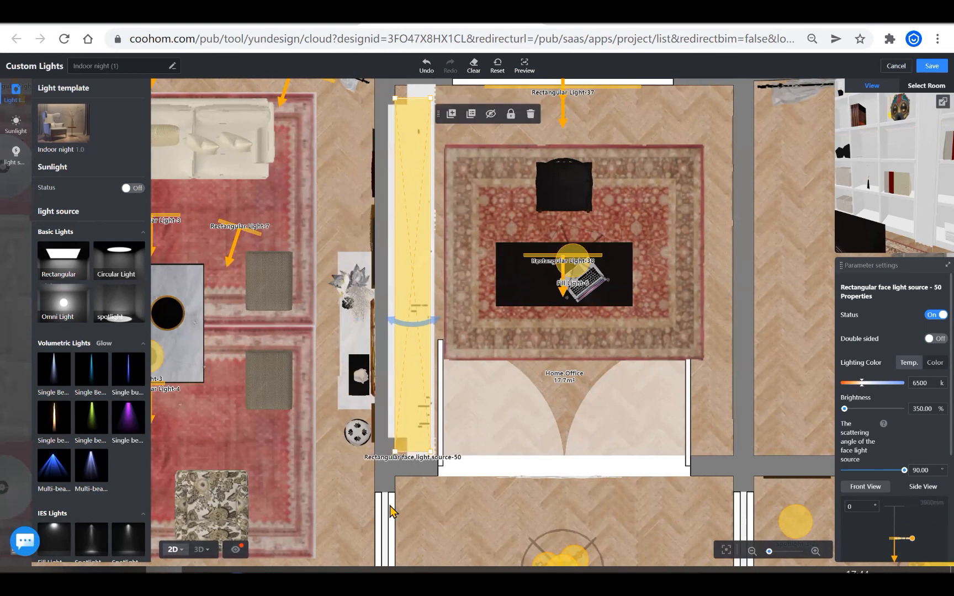
Position the new rectangular light just beneath the bookcase shelf above the mask in 3D, at about 2325 mm height, and make it double-sided.
{"action": "left_click", "coordinate": [200, 550]}
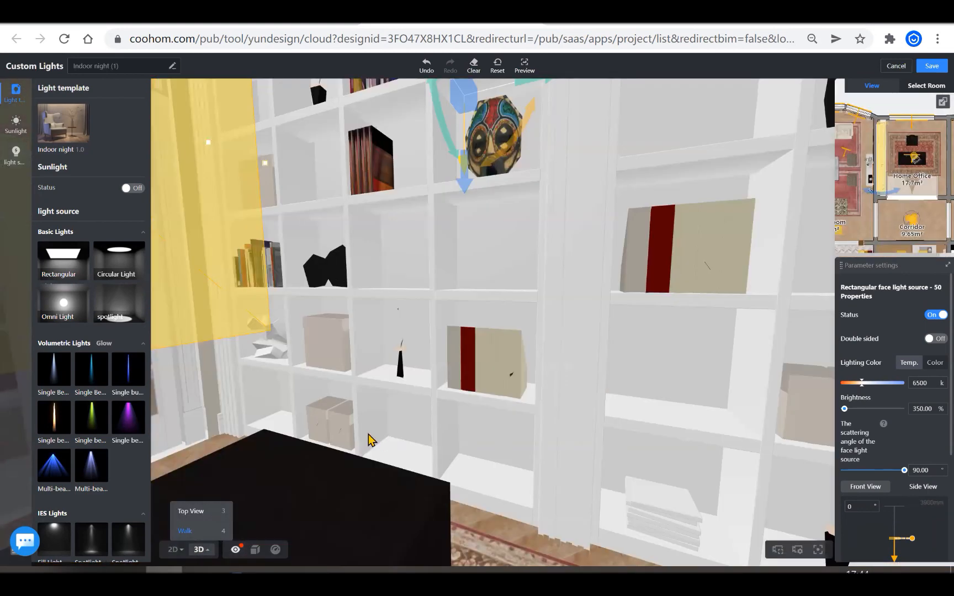
{"action": "scroll", "coordinate": [446, 338], "scroll_direction": "up", "scroll_amount": 3}
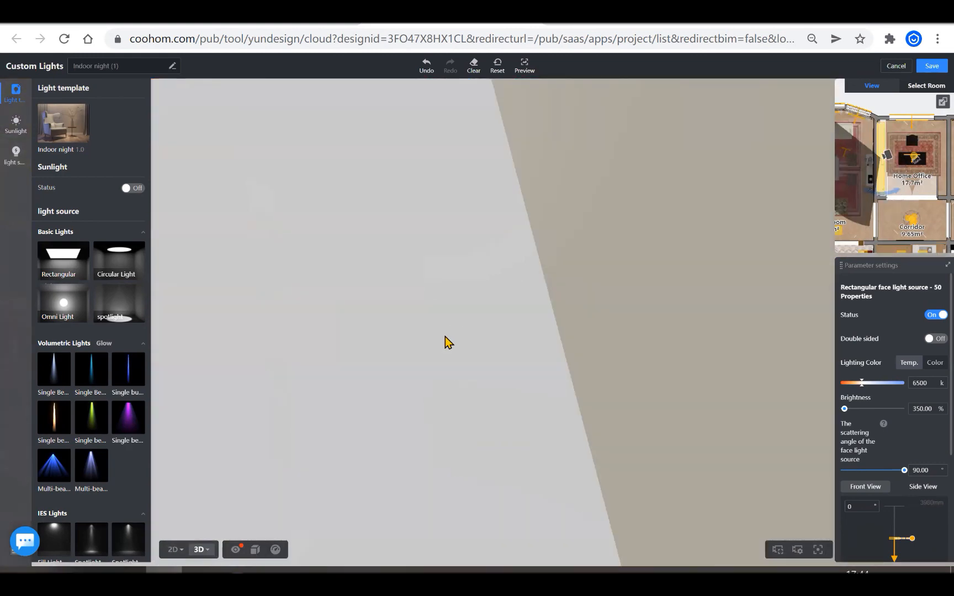
{"action": "scroll", "coordinate": [460, 276], "scroll_direction": "down", "scroll_amount": 3}
{"action": "scroll", "coordinate": [466, 269], "scroll_direction": "up", "scroll_amount": 2}
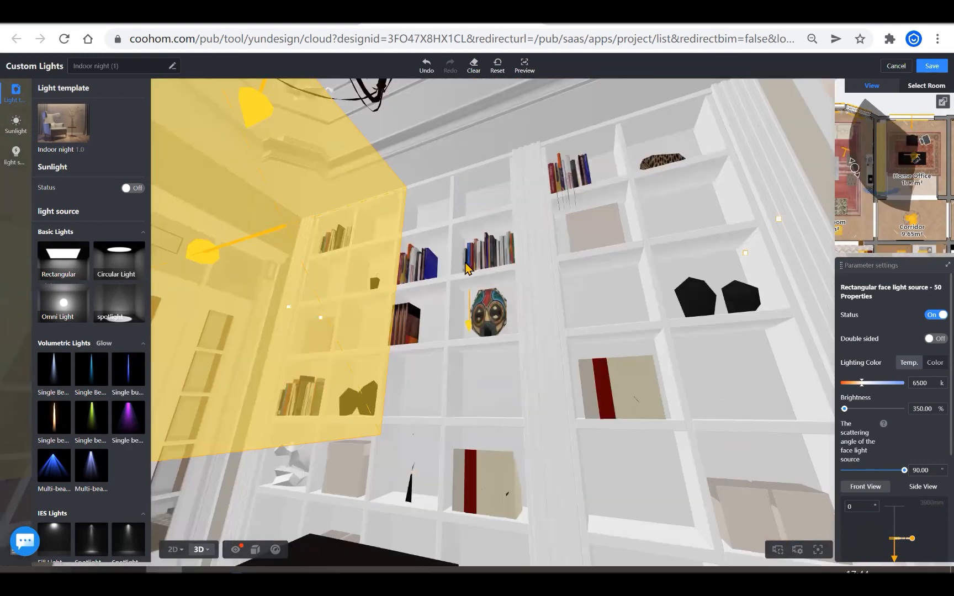
{"action": "mouse_move", "coordinate": [465, 263]}
{"action": "left_mouse_down"}
{"action": "mouse_move", "coordinate": [467, 339]}
{"action": "mouse_move", "coordinate": [470, 264]}
{"action": "mouse_move", "coordinate": [471, 273]}
{"action": "left_mouse_up"}
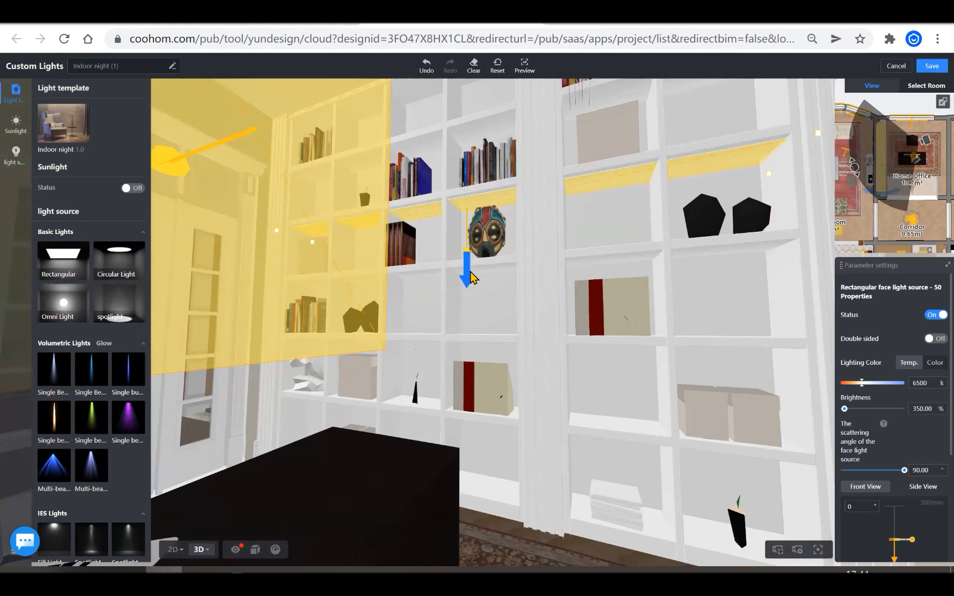
{"action": "left_click_drag", "start_coordinate": [470, 278], "coordinate": [424, 440]}
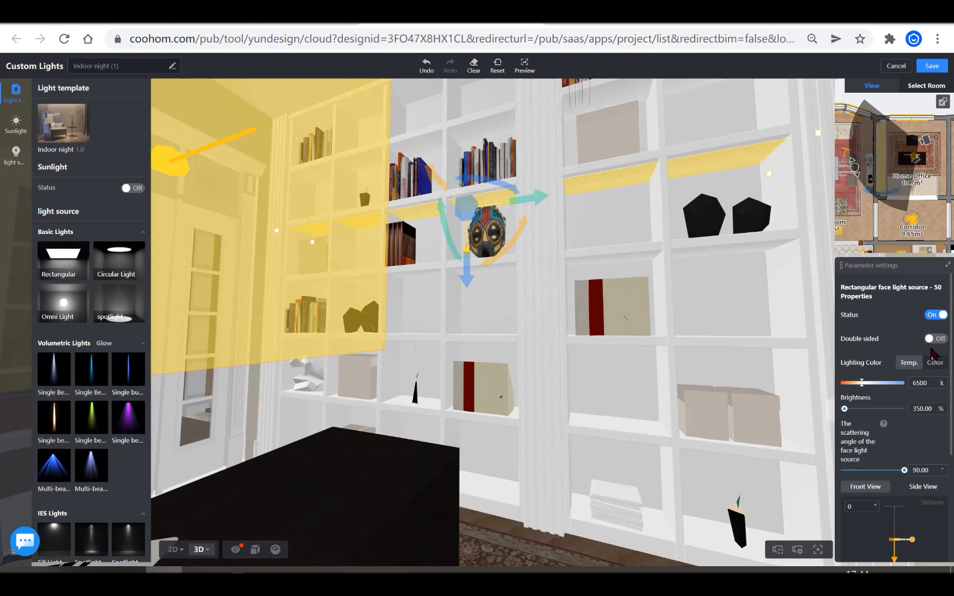
{"action": "left_click", "coordinate": [936, 342]}
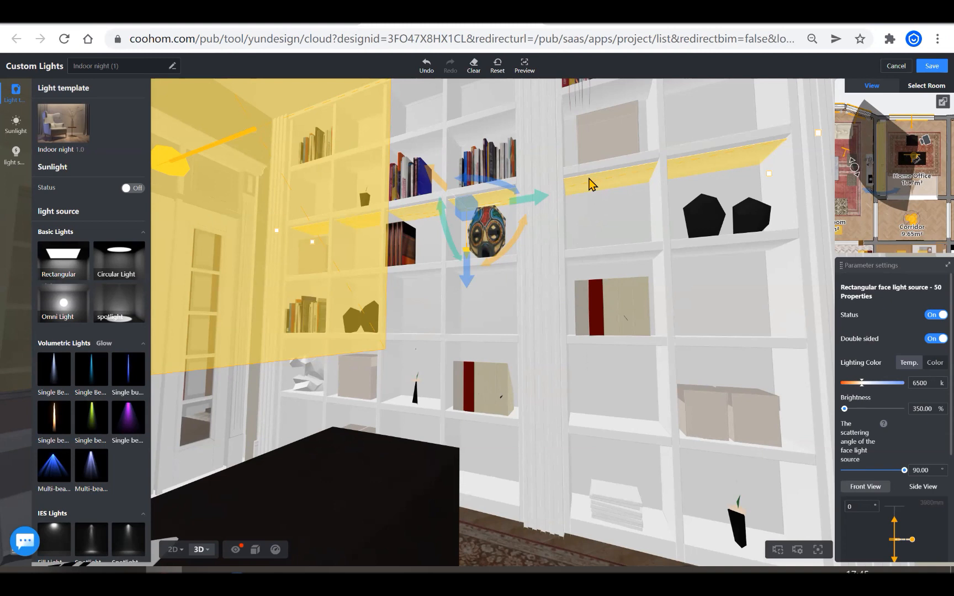
Change the bookcase light's colour to the warm preset #FFD9AA.
{"action": "left_click", "coordinate": [935, 362]}
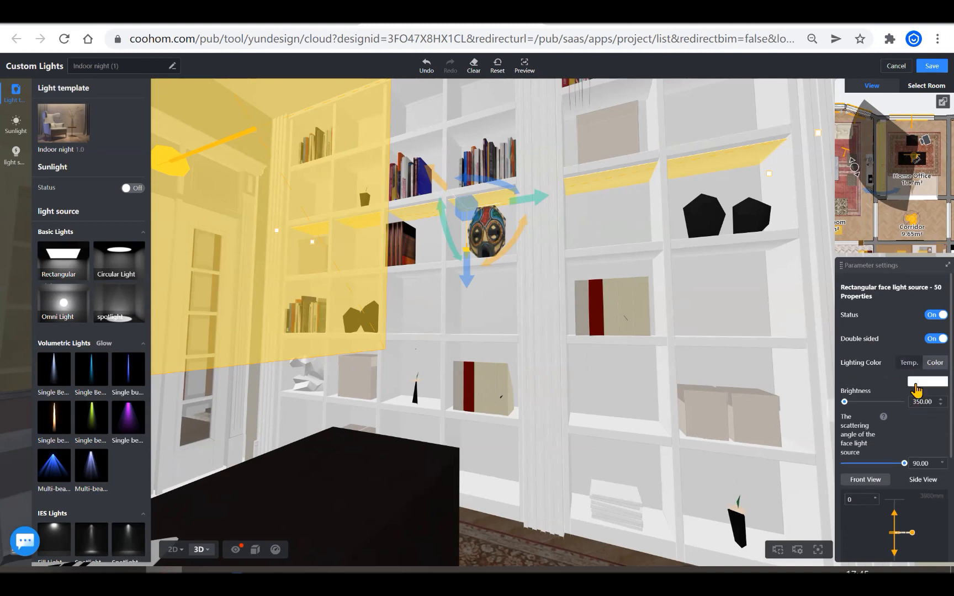
{"action": "left_click", "coordinate": [917, 385]}
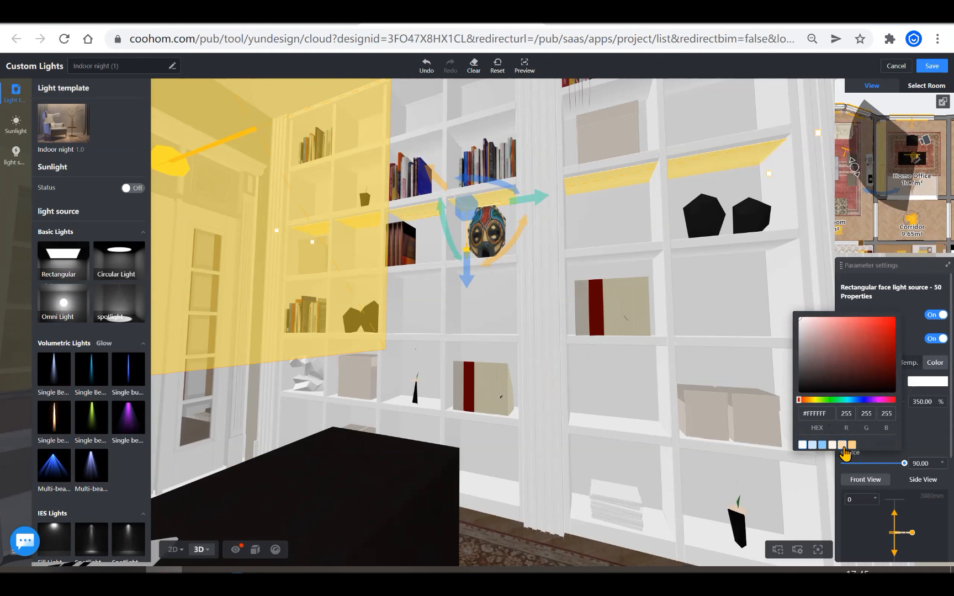
{"action": "left_click", "coordinate": [843, 445]}
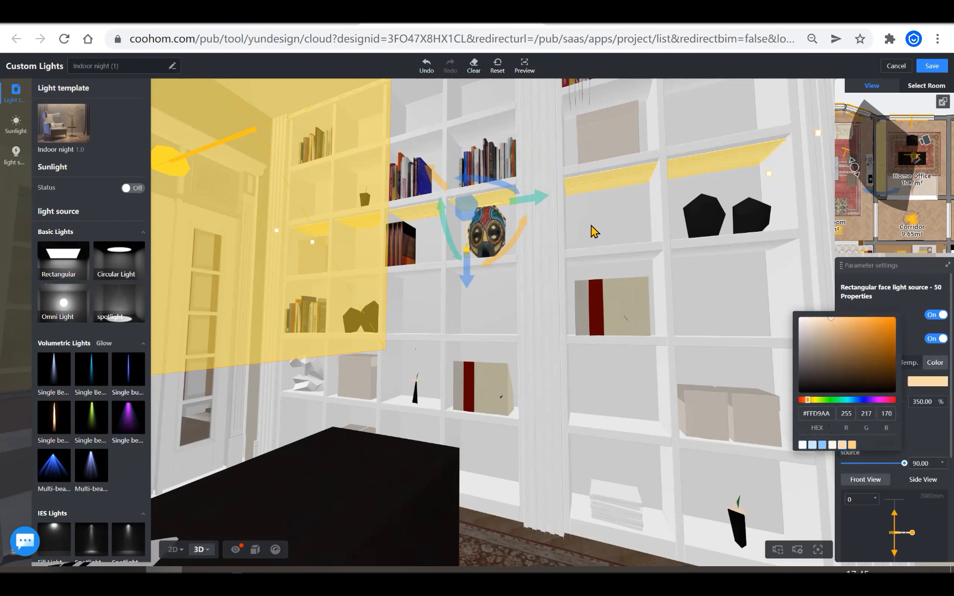
{"action": "left_click", "coordinate": [931, 399]}
{"action": "left_click", "coordinate": [642, 214]}
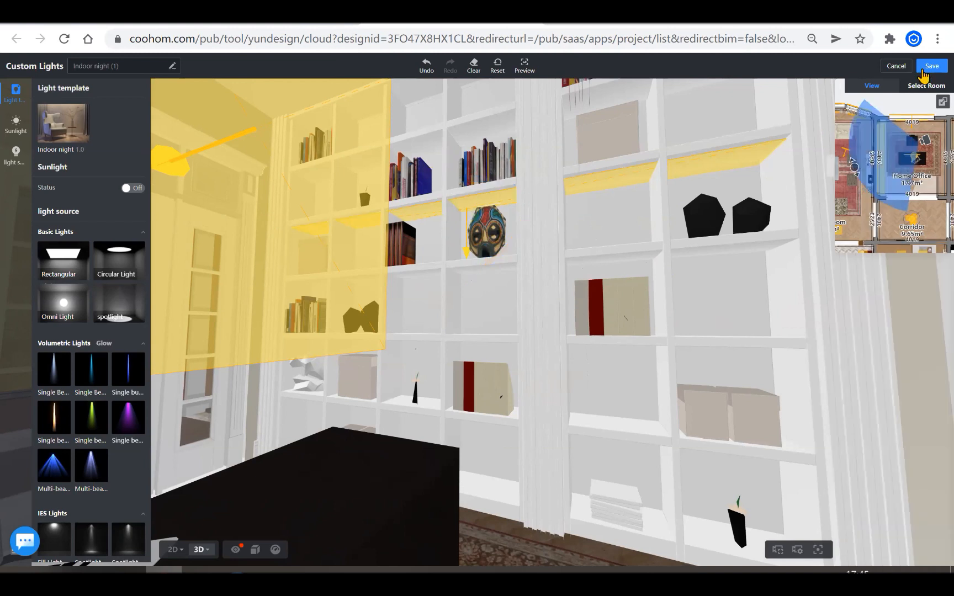
Try lowering the bookcase light to the shelf below the mask, then undo the recent move and colour change.
{"action": "left_click", "coordinate": [588, 188]}
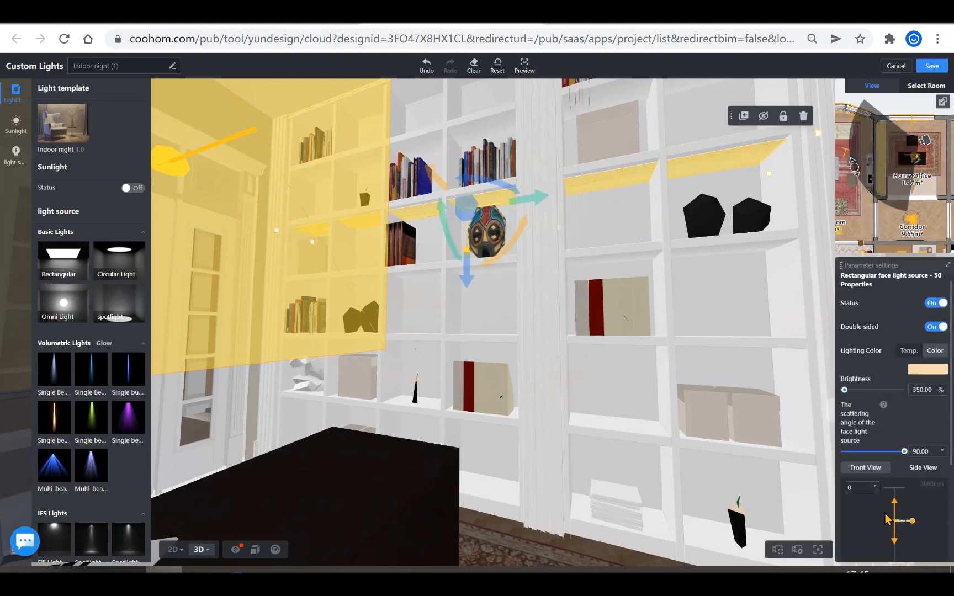
{"action": "scroll", "coordinate": [883, 493], "scroll_direction": "down", "scroll_amount": 3}
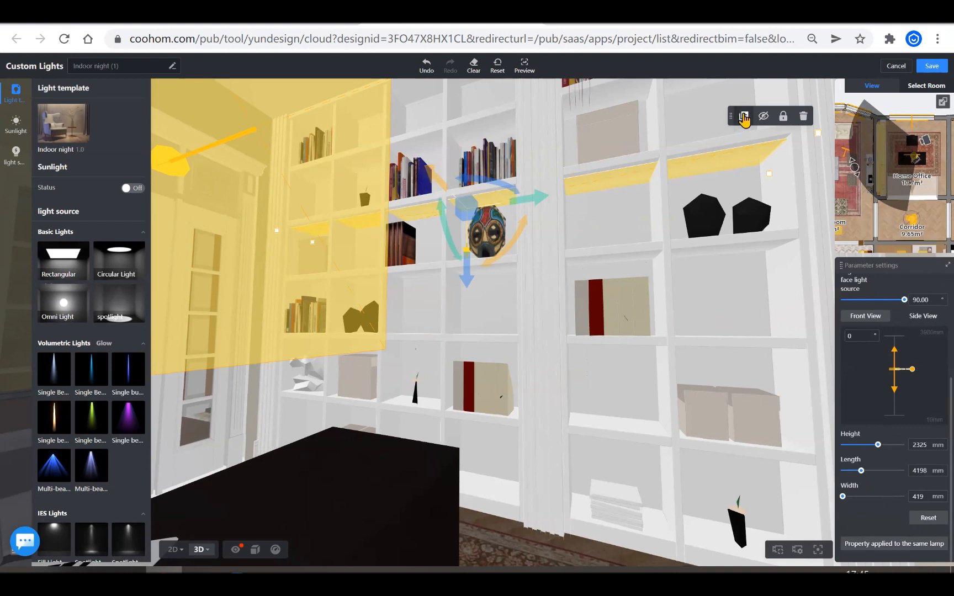
{"action": "left_click", "coordinate": [694, 237]}
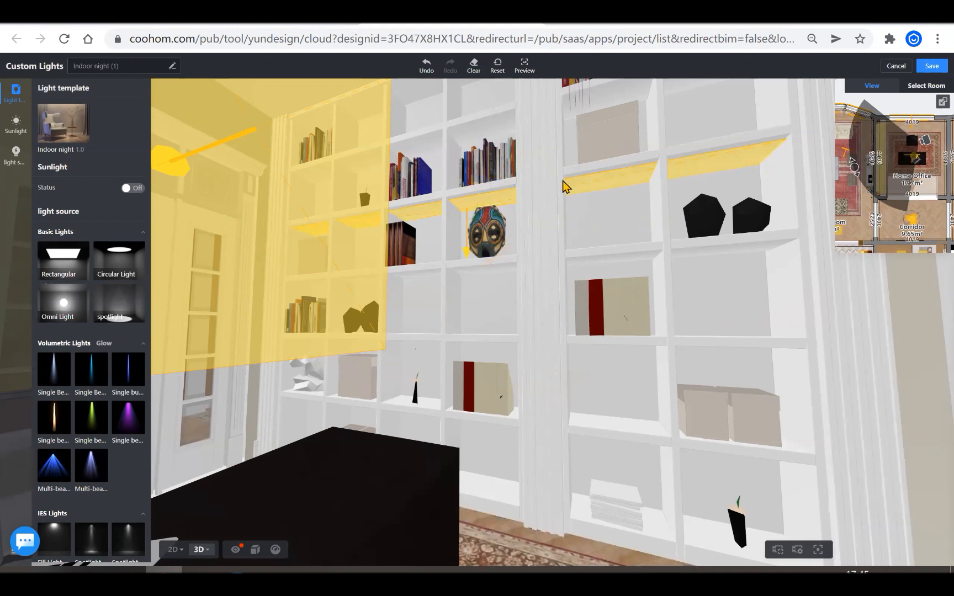
{"action": "left_click", "coordinate": [481, 199]}
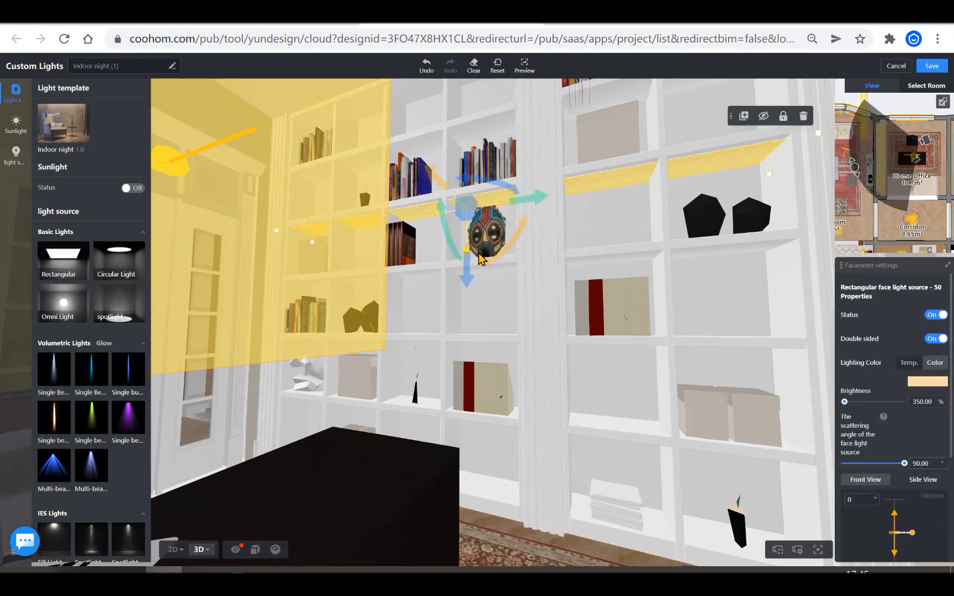
{"action": "left_click_drag", "start_coordinate": [467, 246], "coordinate": [462, 308]}
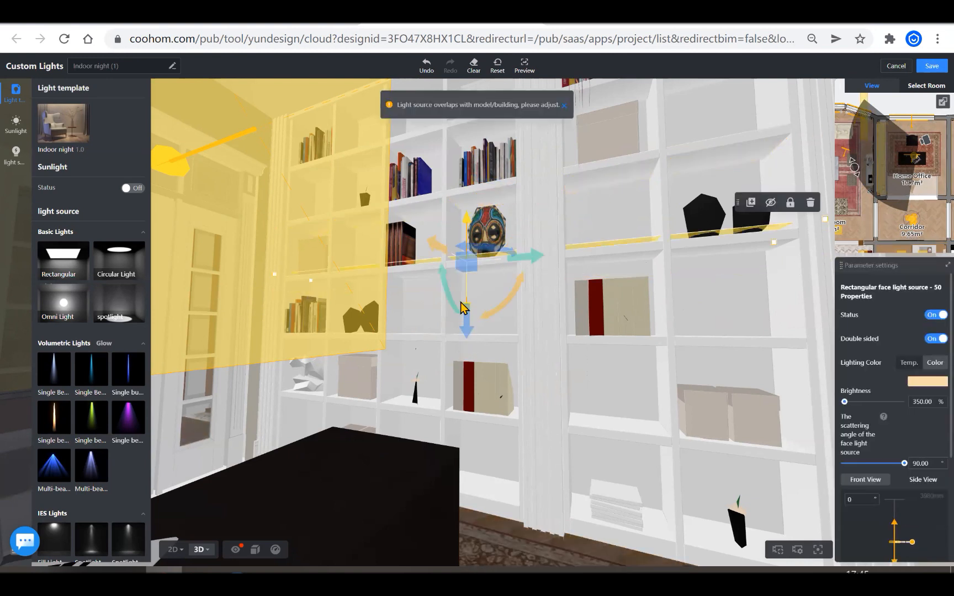
{"action": "key", "text": "ctrl+z"}
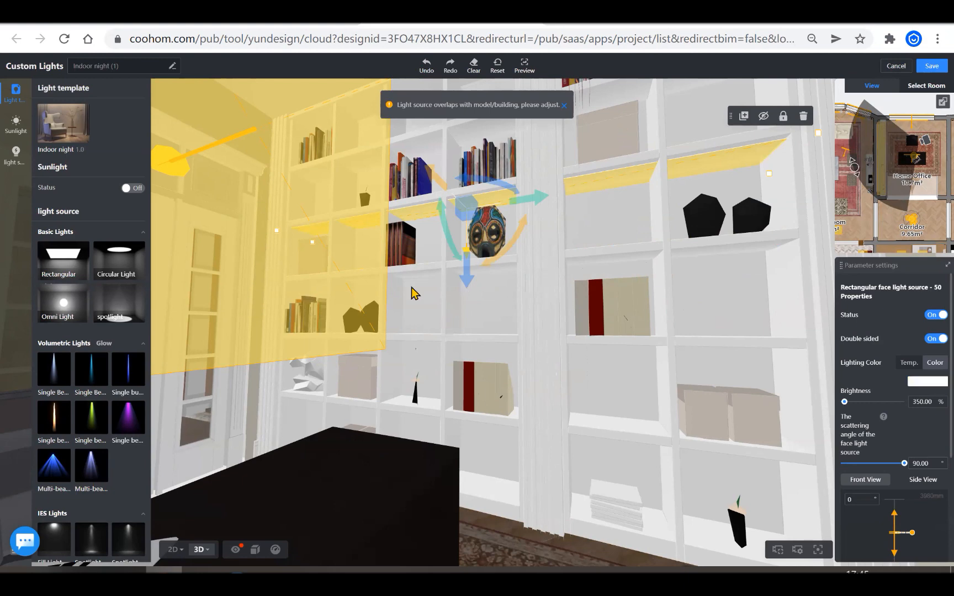
Duplicate the bookcase light twice in the 2D plan, placing both copies directly over the original strip.
{"action": "mouse_move", "coordinate": [173, 556]}
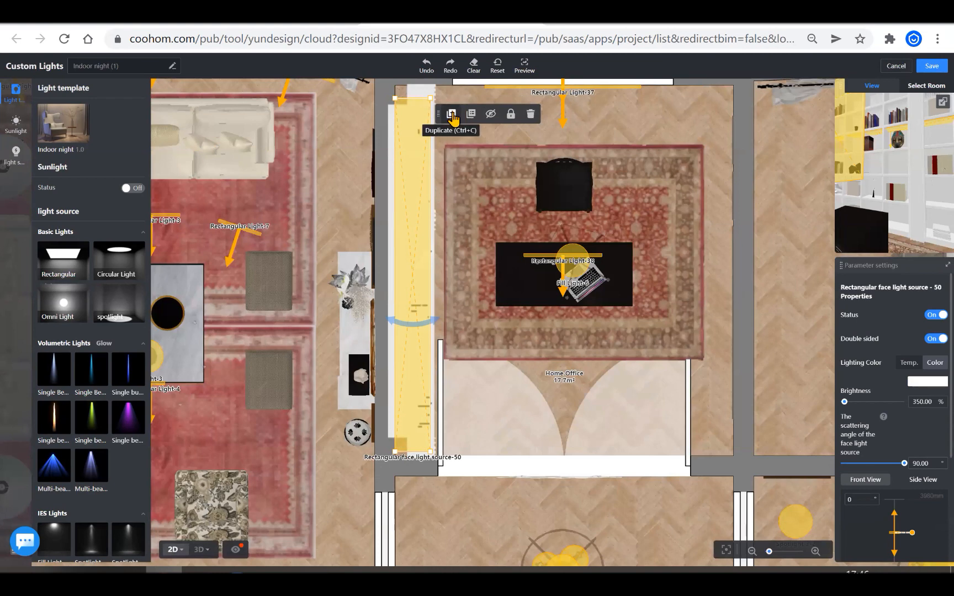
{"action": "left_click", "coordinate": [452, 114]}
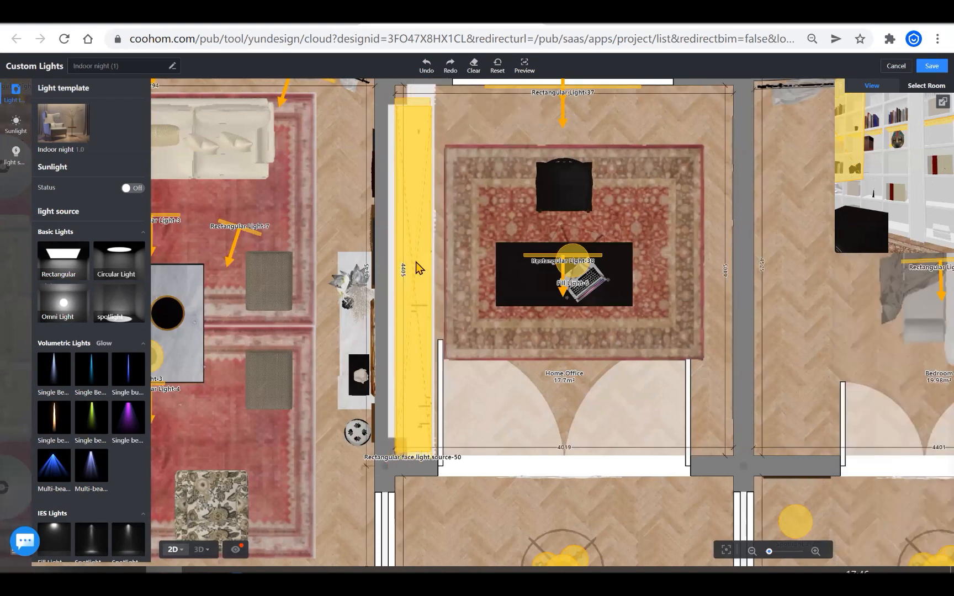
{"action": "left_click", "coordinate": [413, 275]}
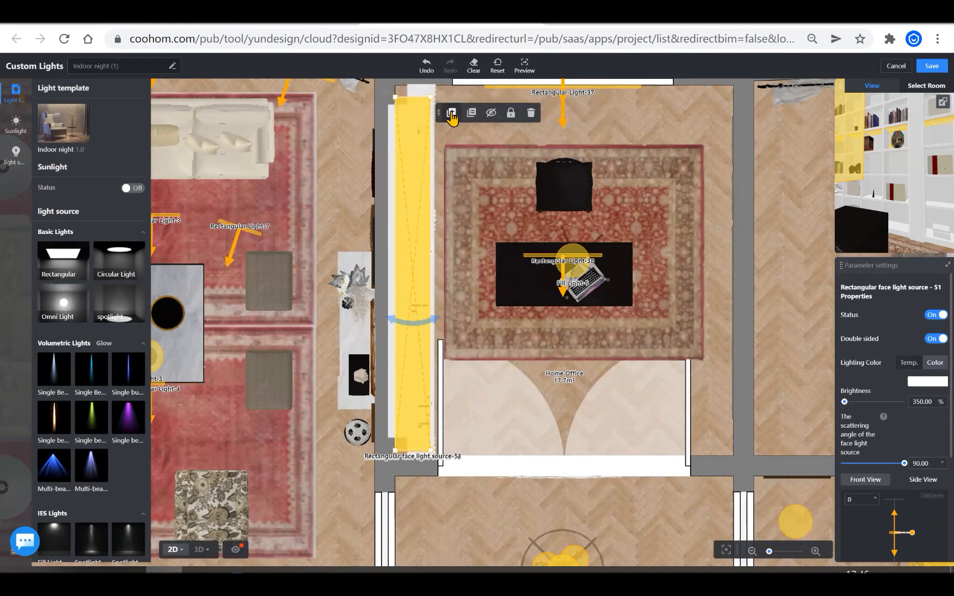
{"action": "left_click", "coordinate": [451, 114]}
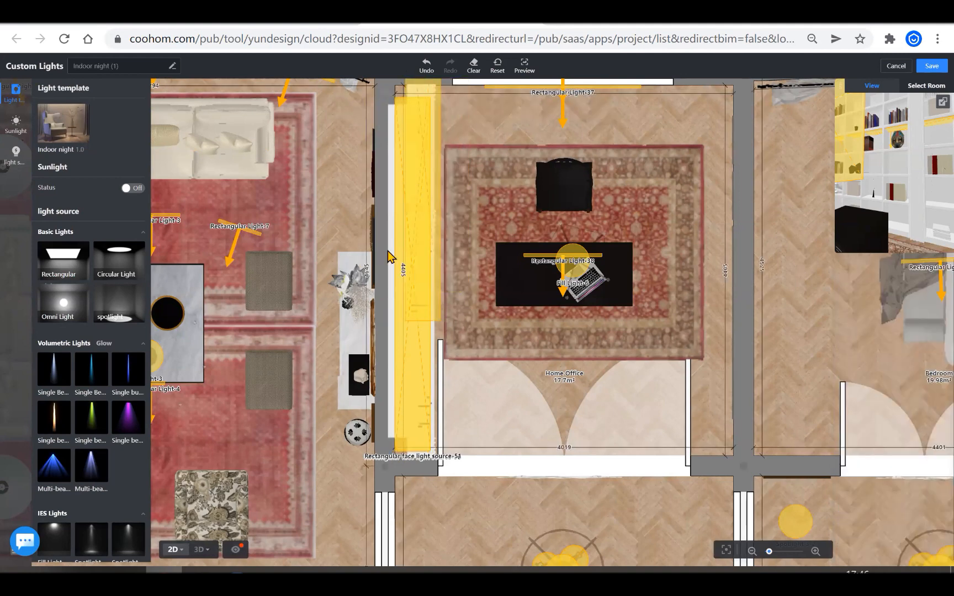
{"action": "left_click_drag", "start_coordinate": [412, 274], "coordinate": [414, 274]}
{"action": "left_click", "coordinate": [415, 280]}
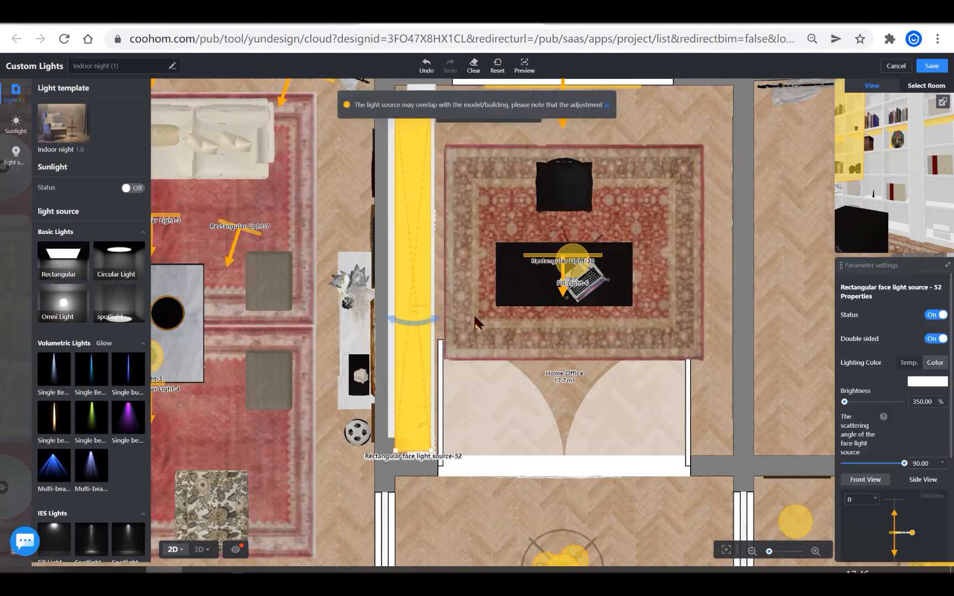
In 3D, lower one copy beneath the mask's shelf to about 1746 mm and raise another light beneath the upper shelf to about 2902 mm.
{"action": "left_click", "coordinate": [204, 552]}
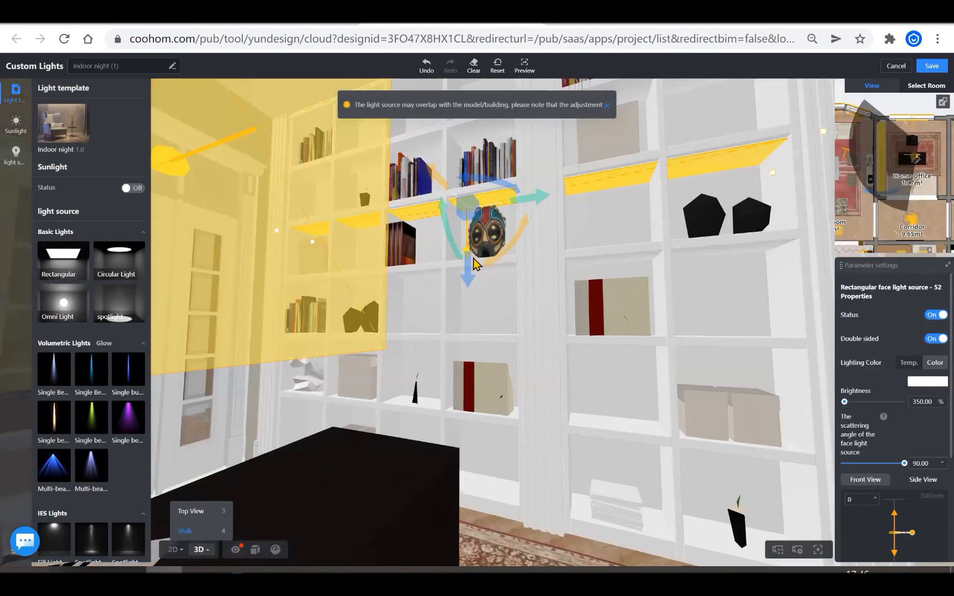
{"action": "left_click_drag", "start_coordinate": [474, 264], "coordinate": [473, 341]}
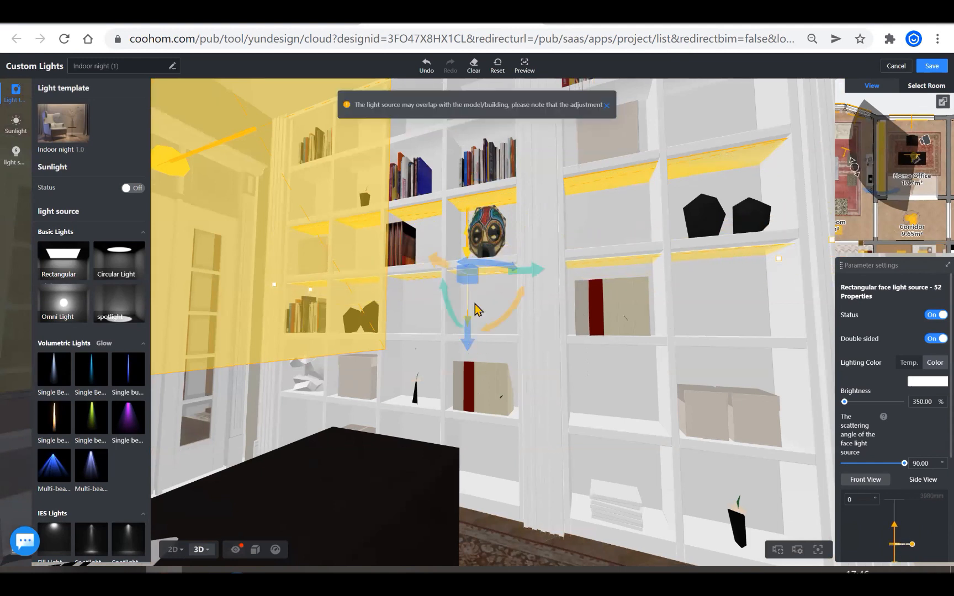
{"action": "left_click", "coordinate": [480, 198]}
{"action": "mouse_move", "coordinate": [460, 318]}
{"action": "left_mouse_down"}
{"action": "mouse_move", "coordinate": [466, 442]}
{"action": "mouse_move", "coordinate": [475, 203]}
{"action": "left_mouse_up"}
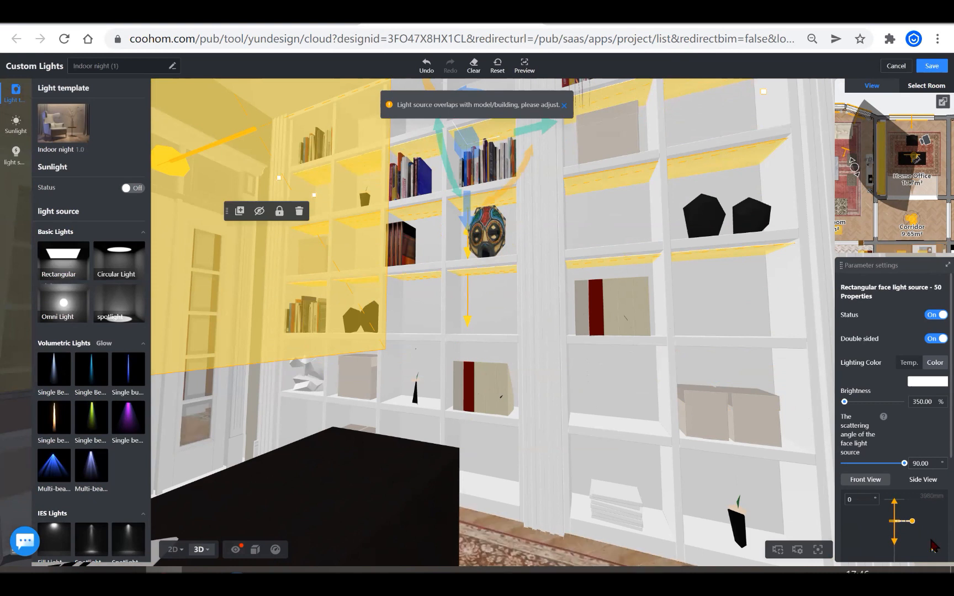
Set the height of the raised upper-shelf light to 2900 mm.
{"action": "scroll", "coordinate": [917, 497], "scroll_direction": "down", "scroll_amount": 3}
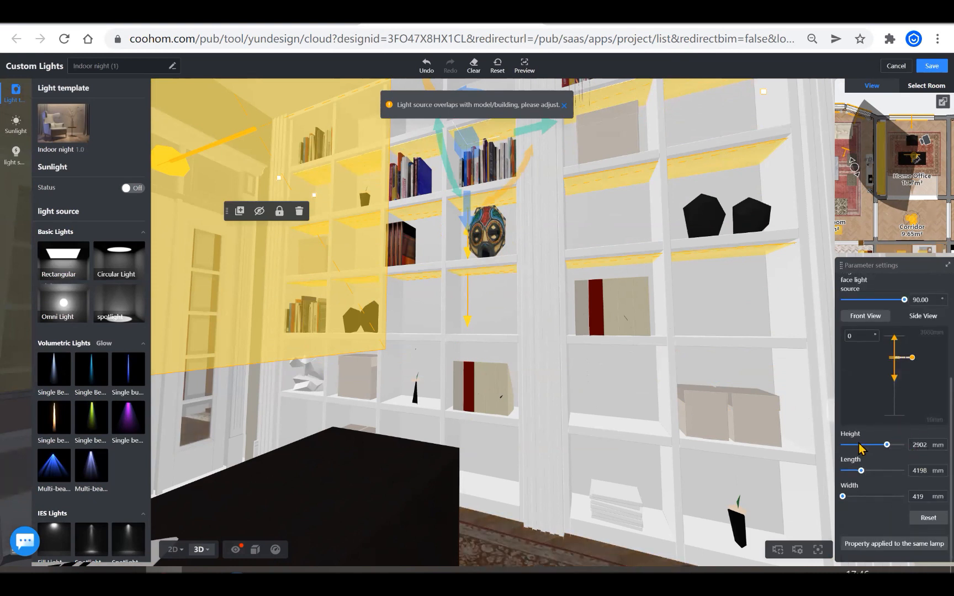
{"action": "left_click", "coordinate": [922, 444]}
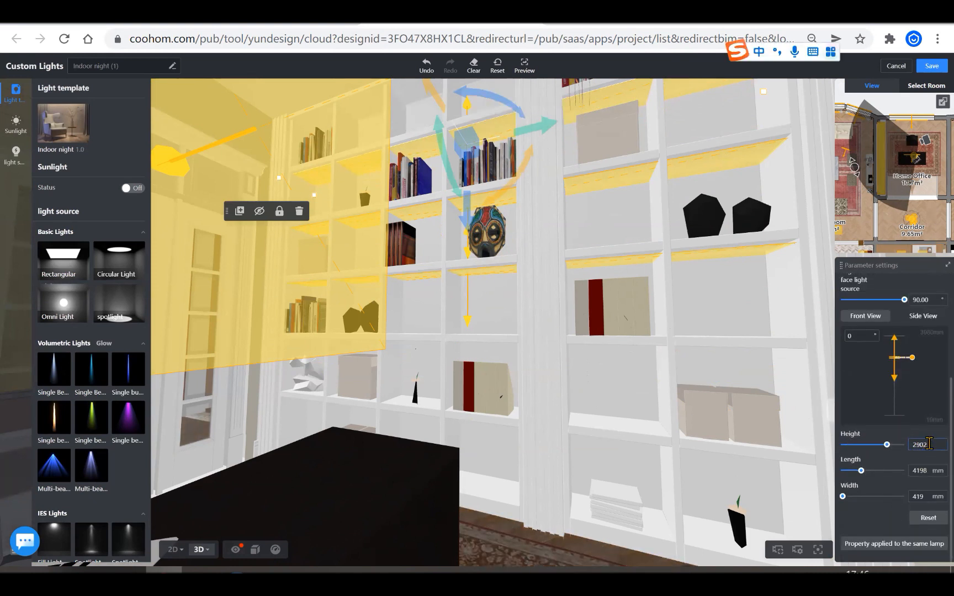
{"action": "left_click_drag", "start_coordinate": [930, 443], "coordinate": [911, 445]}
{"action": "key", "text": "Return"}
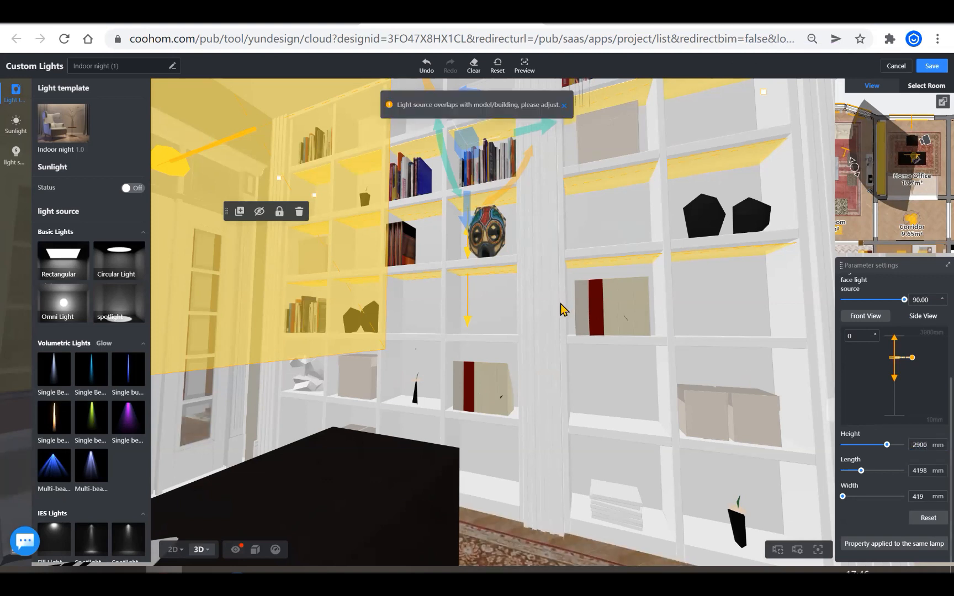
Try a height of 3000 mm for the upper-shelf light, then set it back to 2900 mm.
{"action": "left_click", "coordinate": [918, 444]}
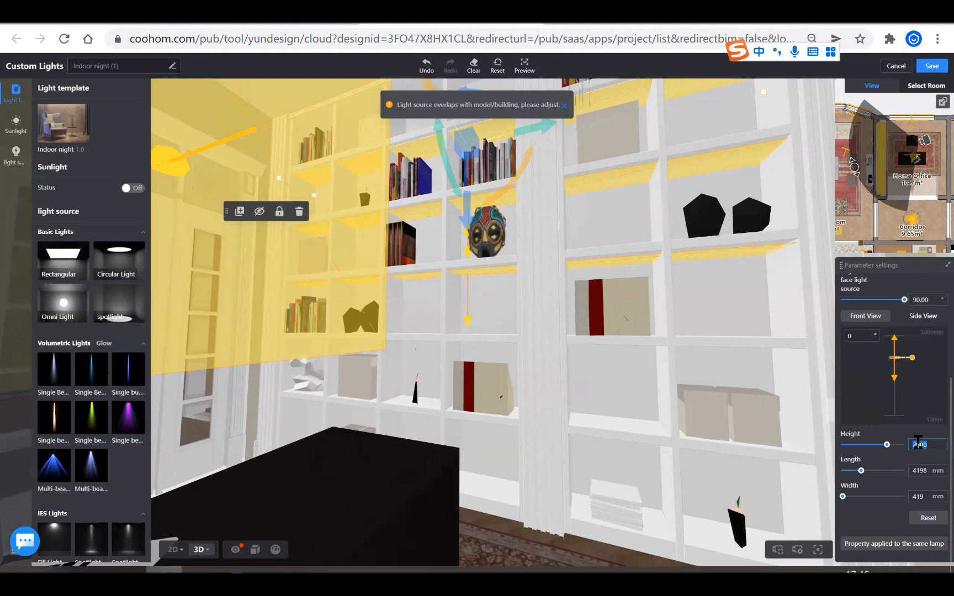
{"action": "type", "text": "3000"}
{"action": "key", "text": "Return"}
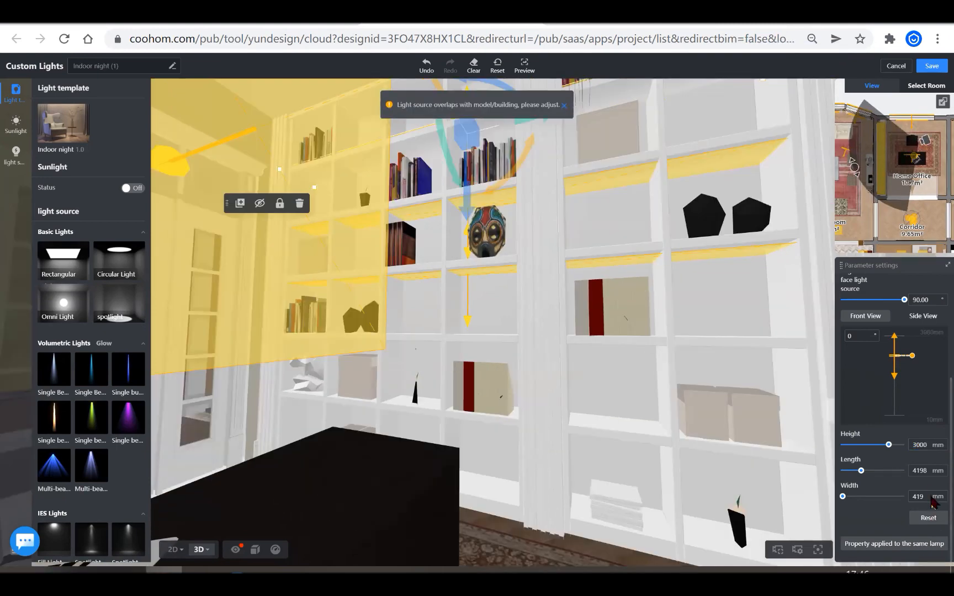
{"action": "left_click", "coordinate": [920, 445]}
{"action": "double_click", "coordinate": [920, 445]}
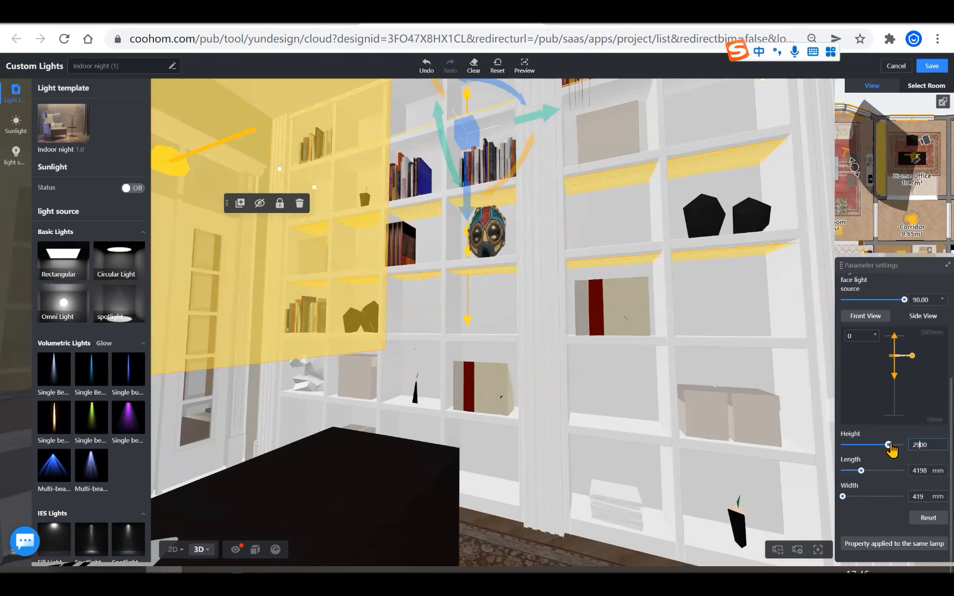
{"action": "key", "text": "Return"}
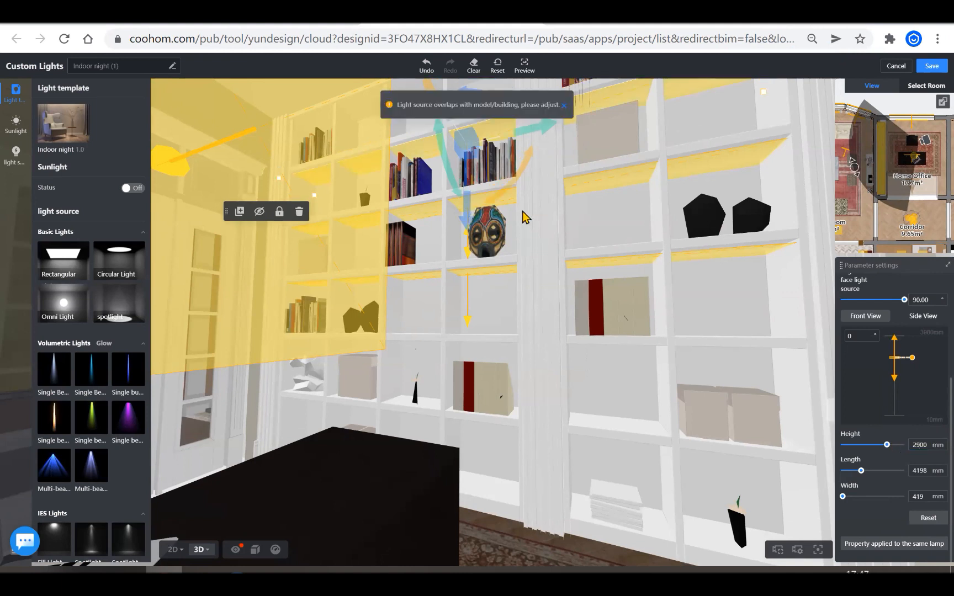
Duplicate the lowest bookcase light and place the copy directly over the strip in the 2D plan.
{"action": "left_click", "coordinate": [490, 269]}
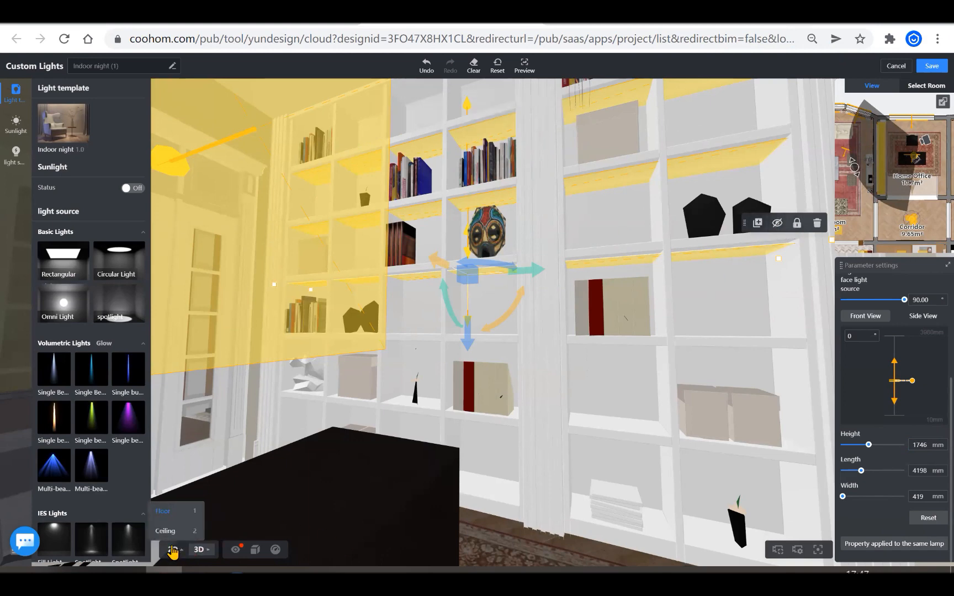
{"action": "left_click", "coordinate": [172, 551]}
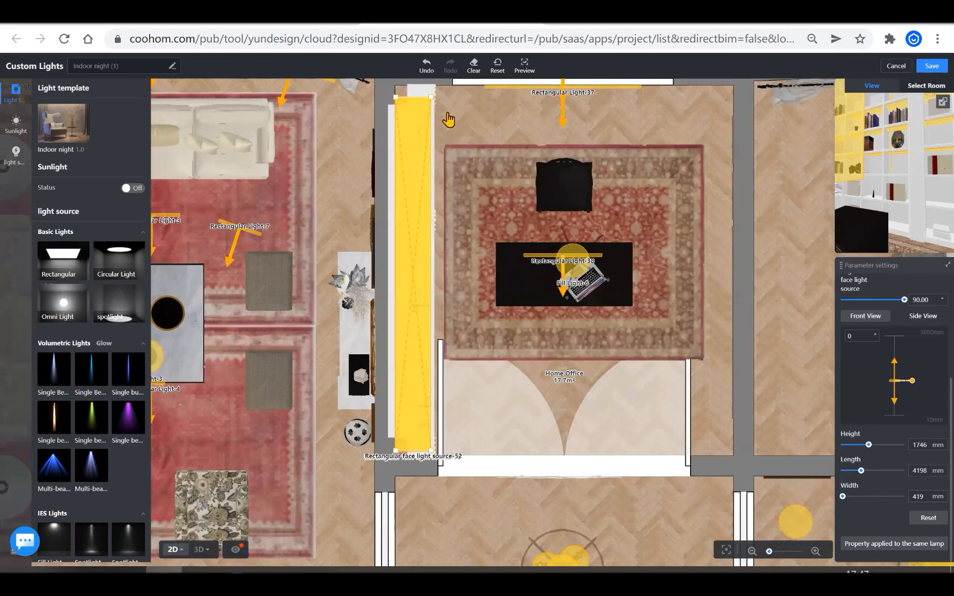
{"action": "left_click", "coordinate": [418, 295]}
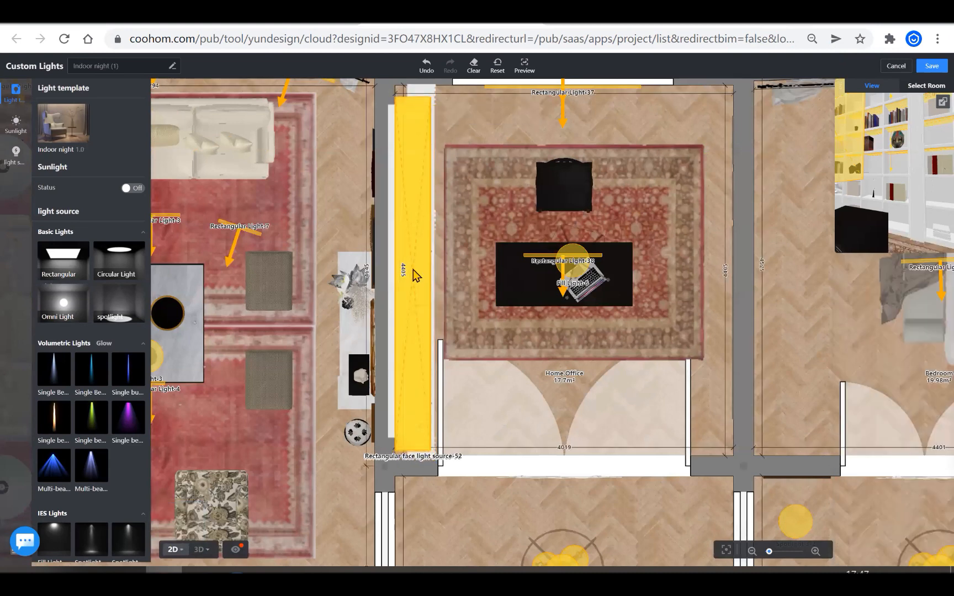
{"action": "left_click", "coordinate": [413, 270]}
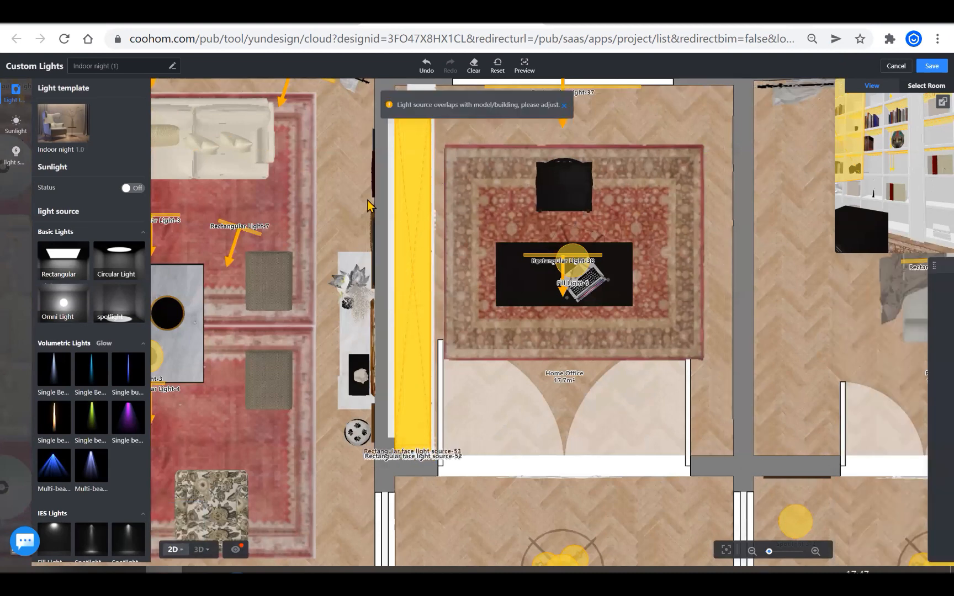
Make one more duplicate of the bookcase strip light and align it over the existing strip in the 2D plan.
{"action": "left_click", "coordinate": [405, 189]}
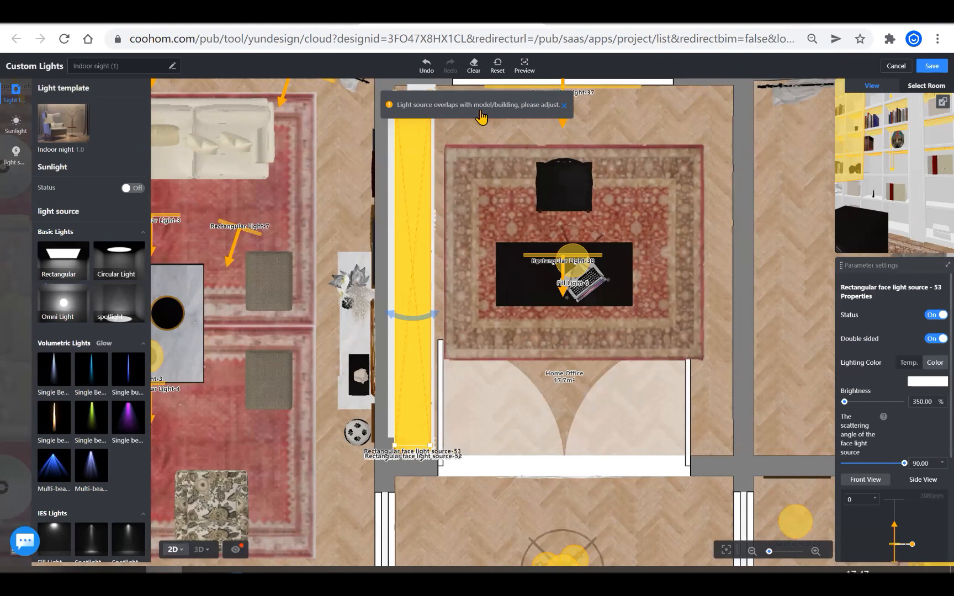
{"action": "left_click", "coordinate": [451, 107]}
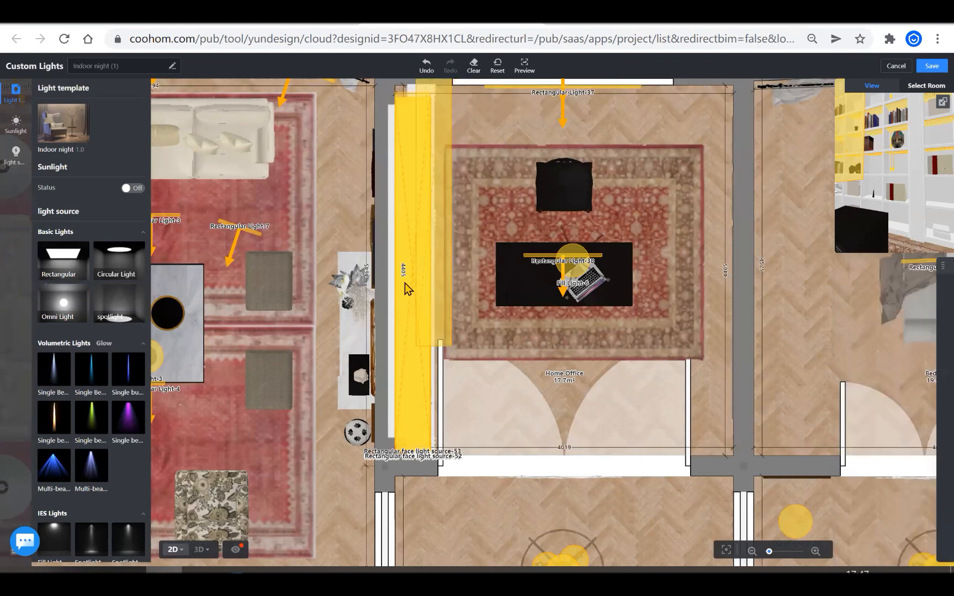
{"action": "left_click", "coordinate": [413, 334]}
In 3D, lower the new copy beneath the shelf holding the black vases and another light beneath the next shelf down.
{"action": "left_click", "coordinate": [201, 551]}
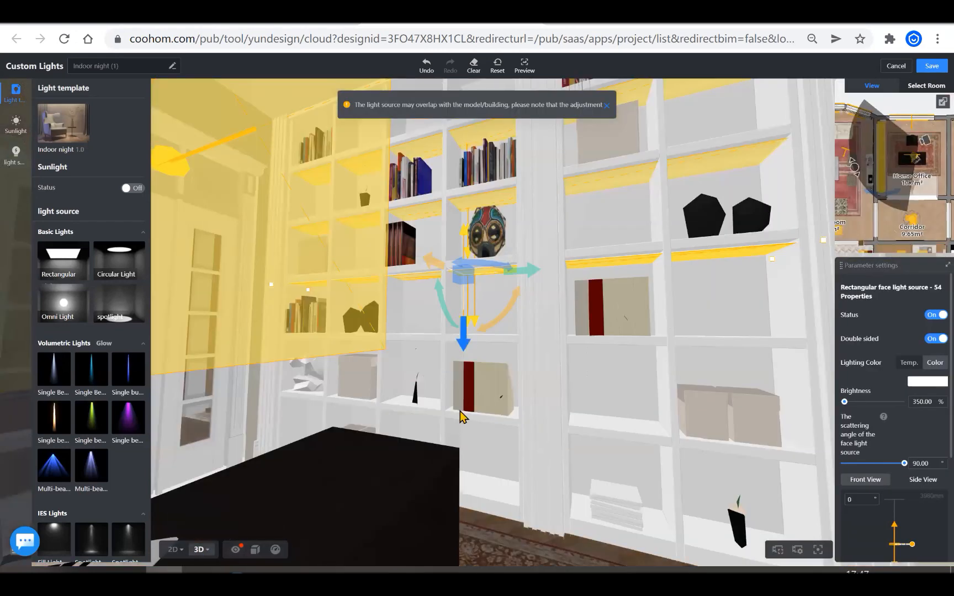
{"action": "left_click_drag", "start_coordinate": [463, 399], "coordinate": [462, 403]}
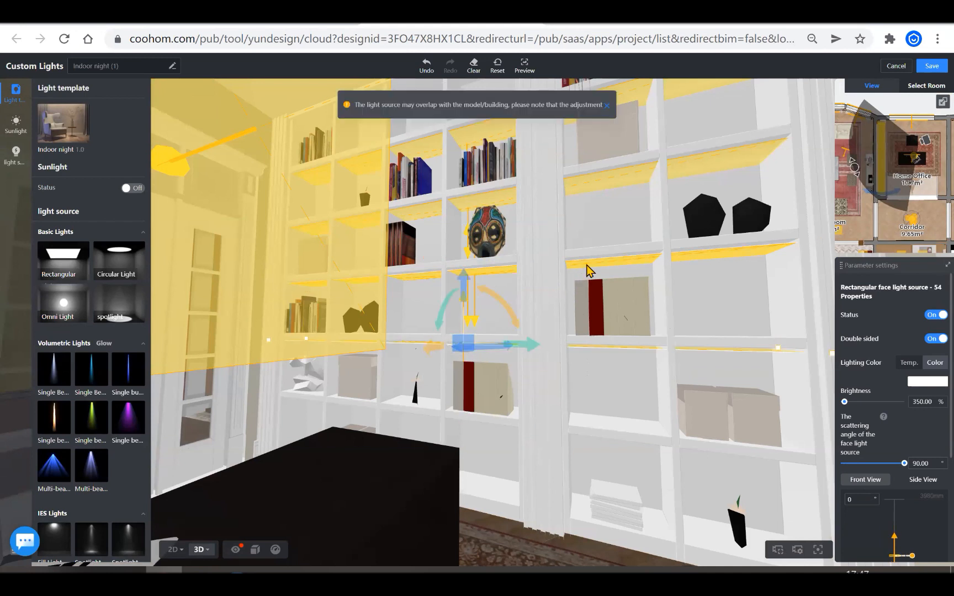
{"action": "left_click", "coordinate": [588, 270]}
{"action": "left_click_drag", "start_coordinate": [469, 338], "coordinate": [472, 478]}
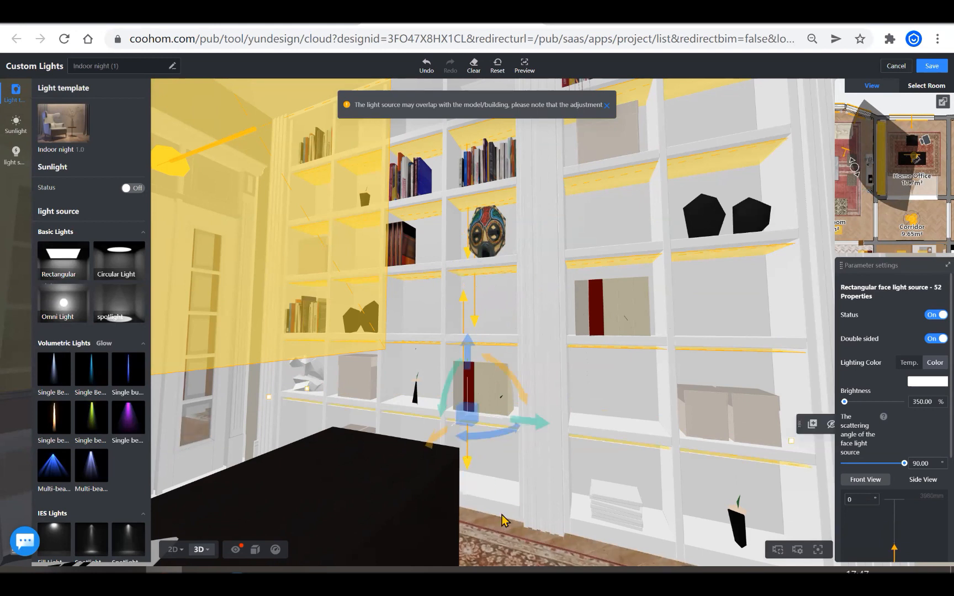
{"action": "left_click", "coordinate": [500, 514]}
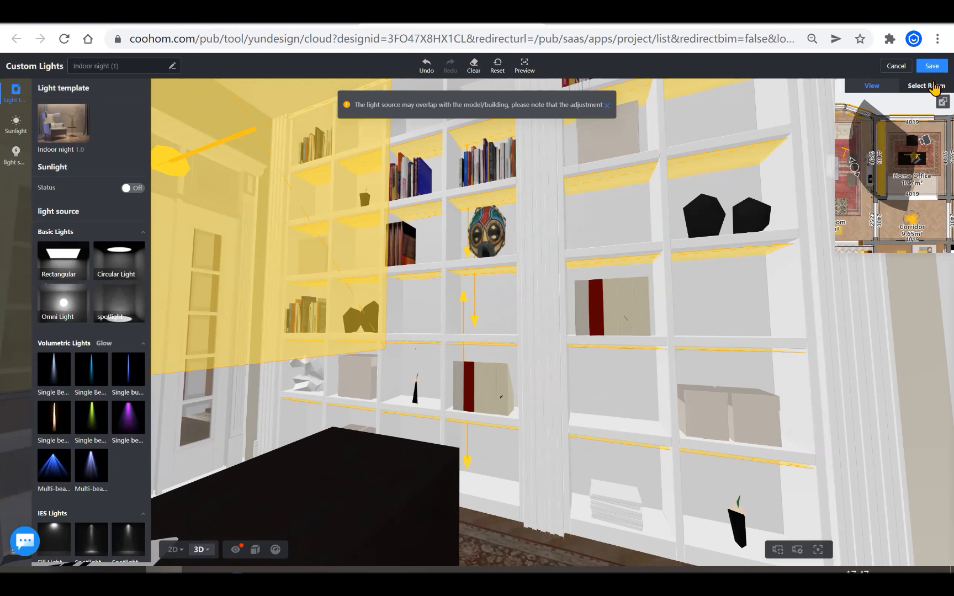
Save the custom lighting scheme and render the Home Office bookcase view at Standard 640*360 with Indoor night (1).
{"action": "left_click", "coordinate": [932, 66]}
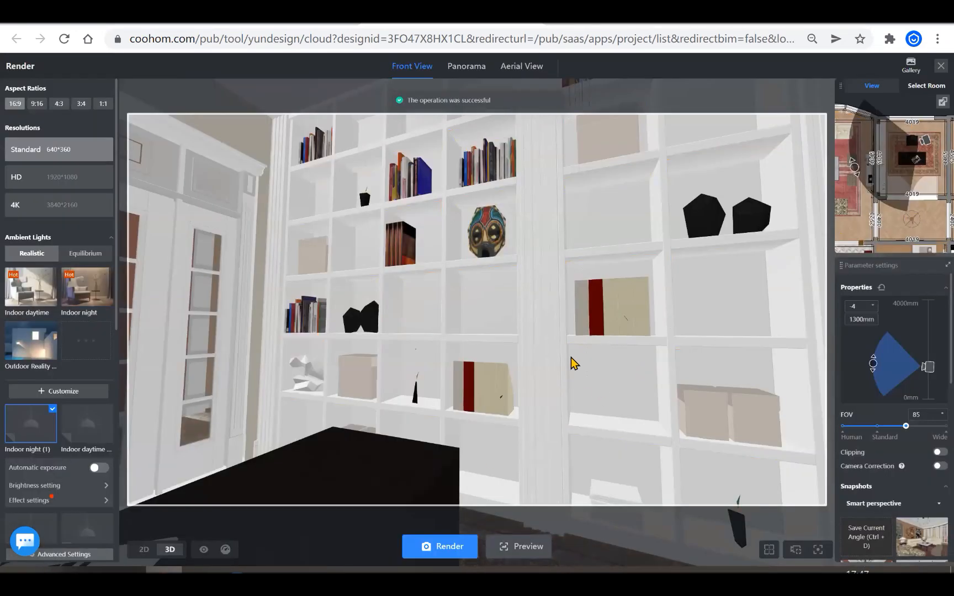
{"action": "left_click", "coordinate": [439, 548]}
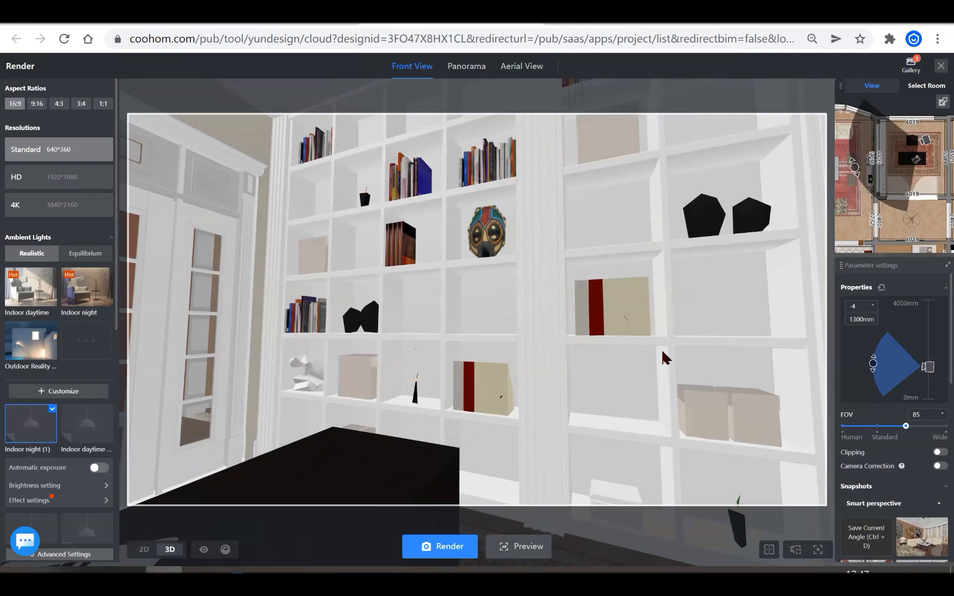
{"action": "left_click_drag", "start_coordinate": [467, 304], "coordinate": [440, 276]}
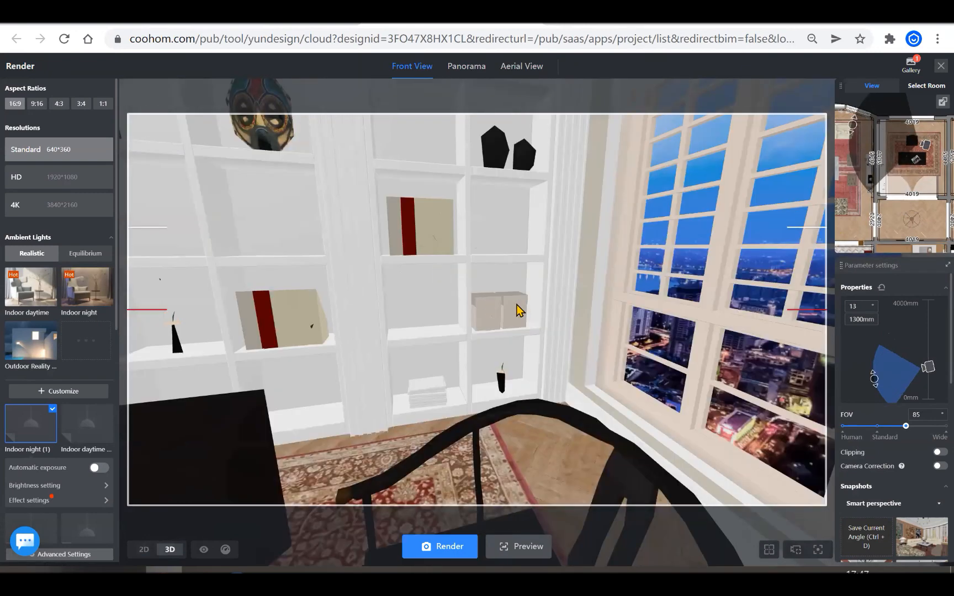
{"action": "left_click_drag", "start_coordinate": [517, 305], "coordinate": [517, 301]}
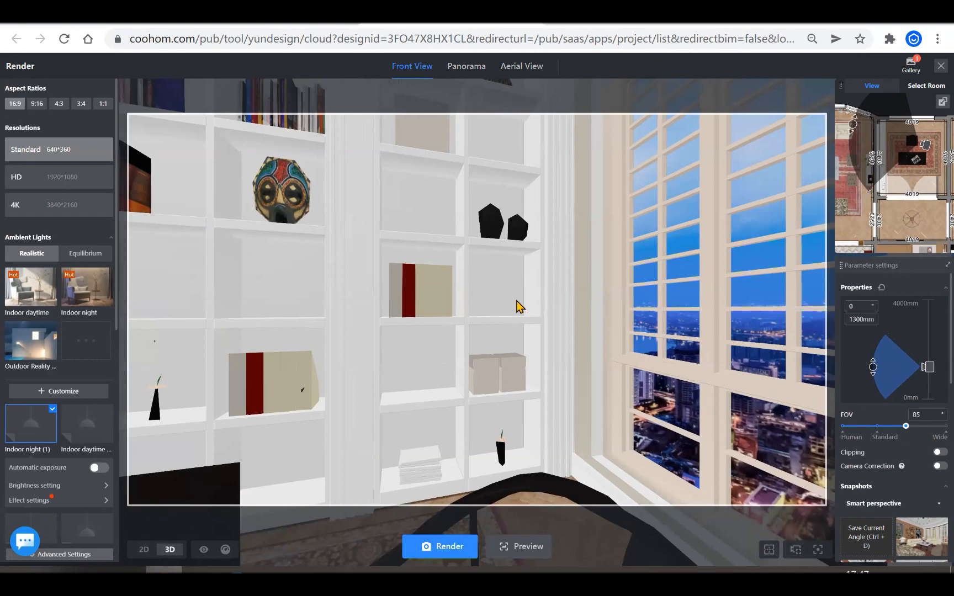
Review the finished Dining Room and Home Office renders in the gallery and check the pending render tasks.
{"action": "left_click", "coordinate": [911, 64]}
{"action": "scroll", "coordinate": [142, 405], "scroll_direction": "up", "scroll_amount": 3}
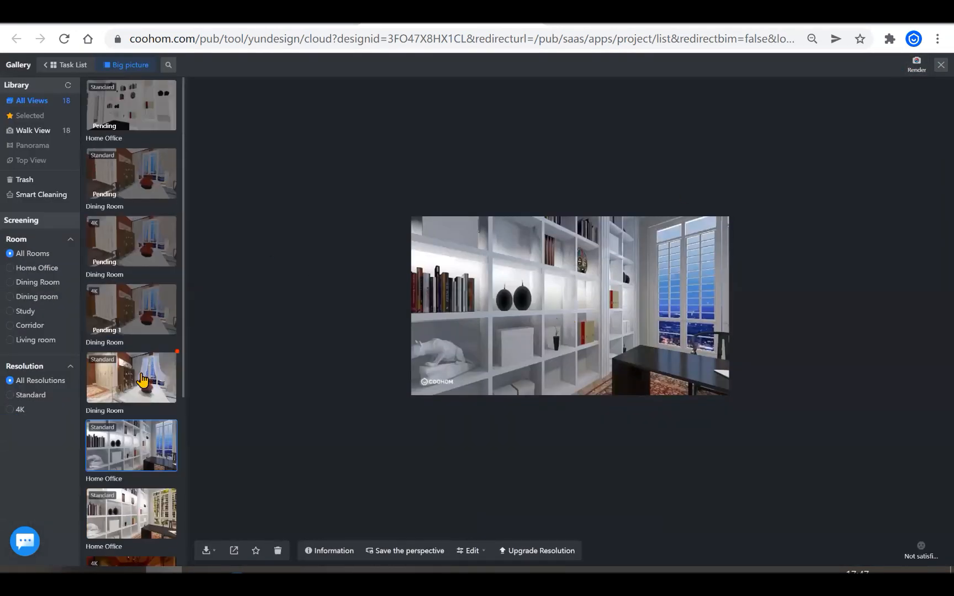
{"action": "left_click", "coordinate": [137, 374]}
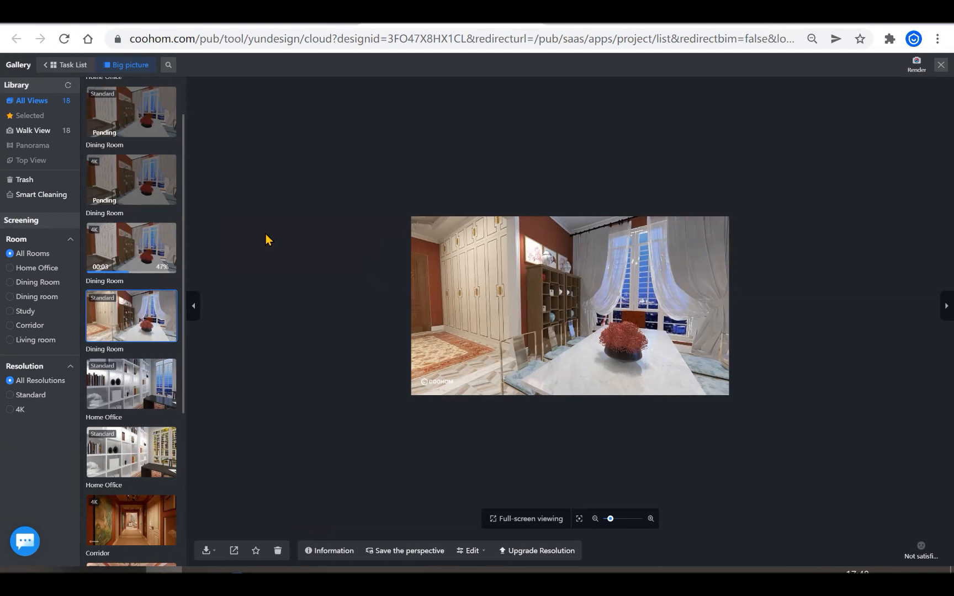
{"action": "left_click", "coordinate": [135, 238]}
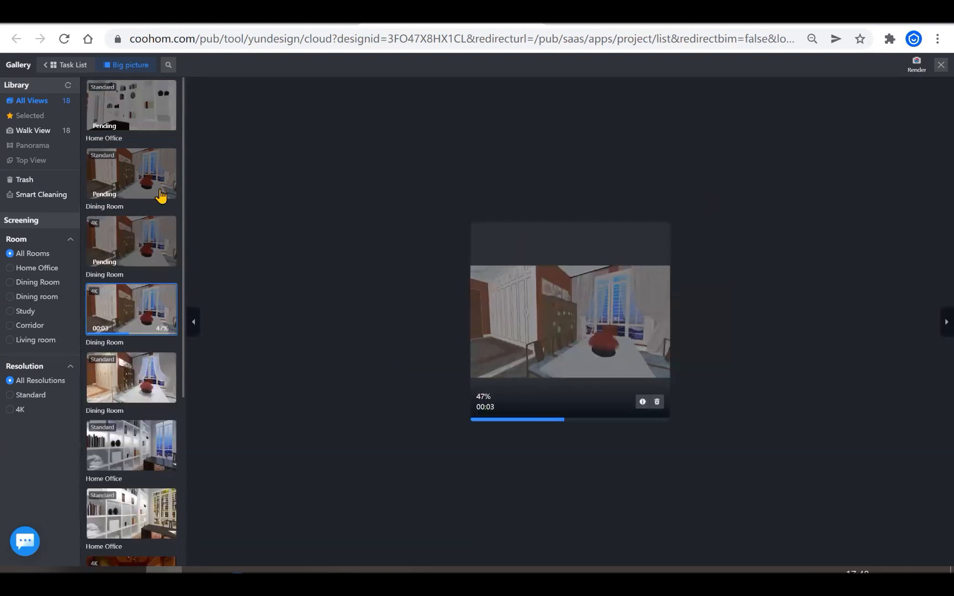
{"action": "left_click", "coordinate": [144, 224]}
{"action": "left_click", "coordinate": [175, 166]}
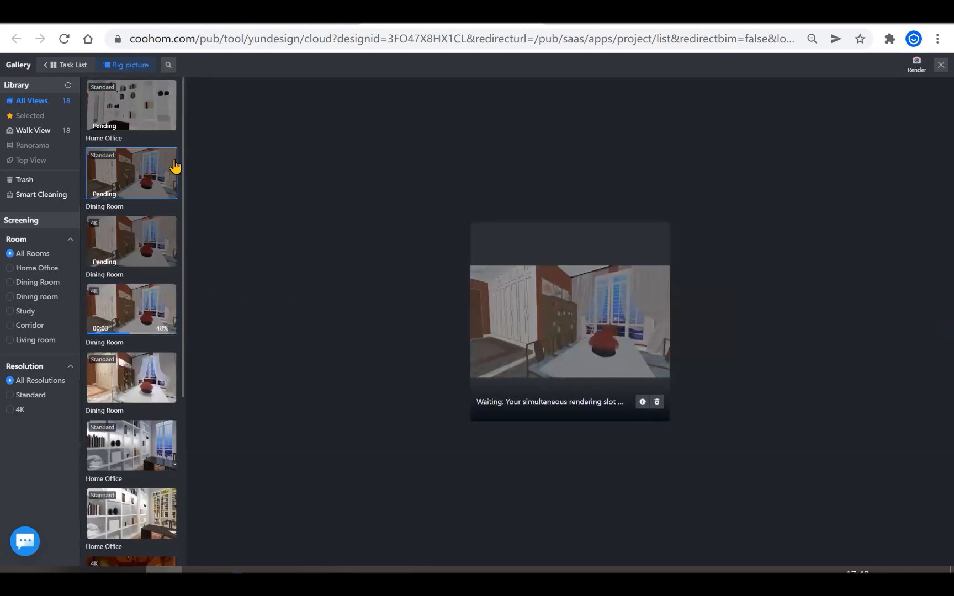
{"action": "left_click", "coordinate": [156, 133]}
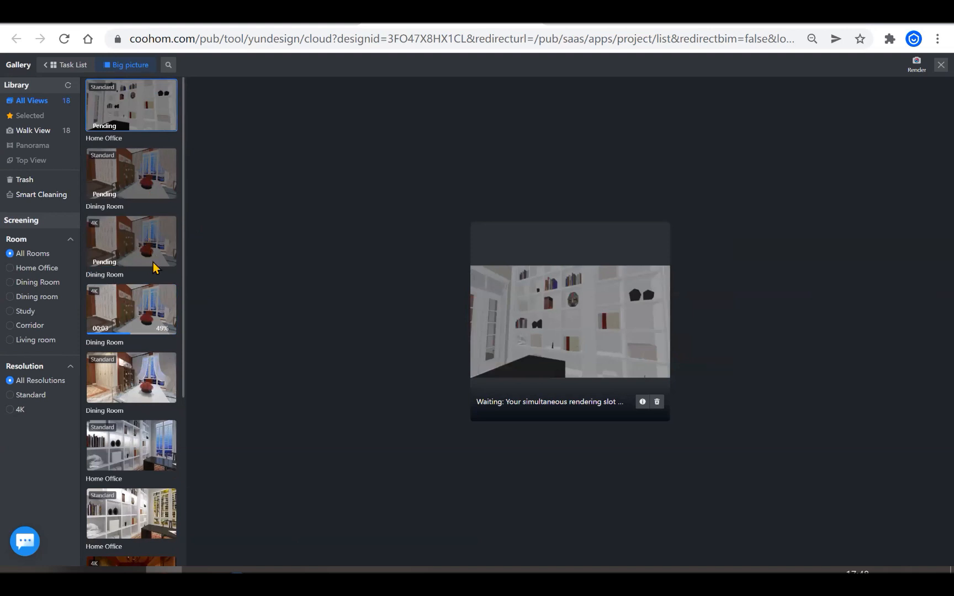
{"action": "left_click", "coordinate": [160, 310]}
{"action": "left_click", "coordinate": [153, 252]}
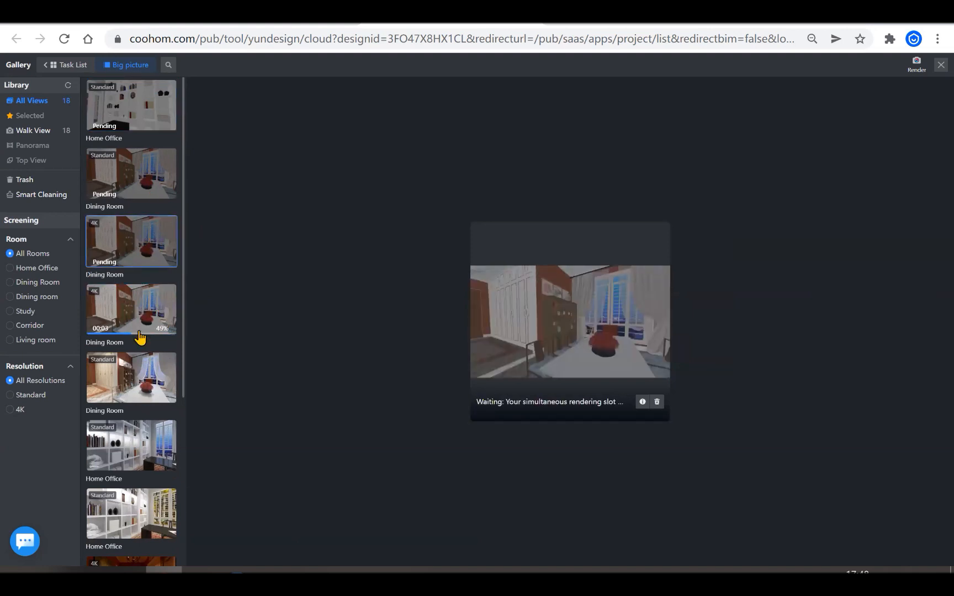
{"action": "left_click", "coordinate": [141, 338]}
{"action": "left_click", "coordinate": [141, 381]}
{"action": "scroll", "coordinate": [141, 381], "scroll_direction": "down", "scroll_amount": 1}
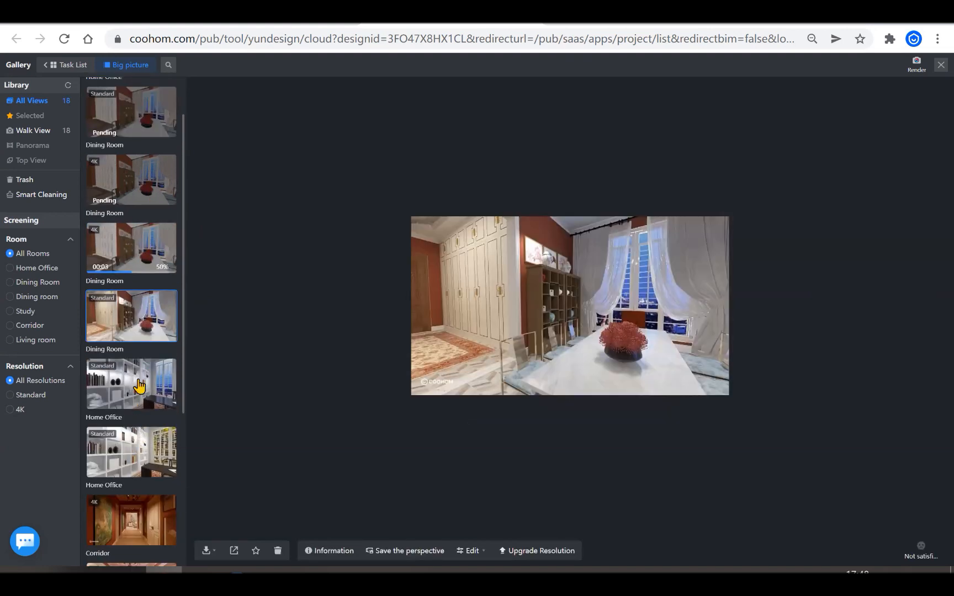
{"action": "left_click", "coordinate": [139, 387]}
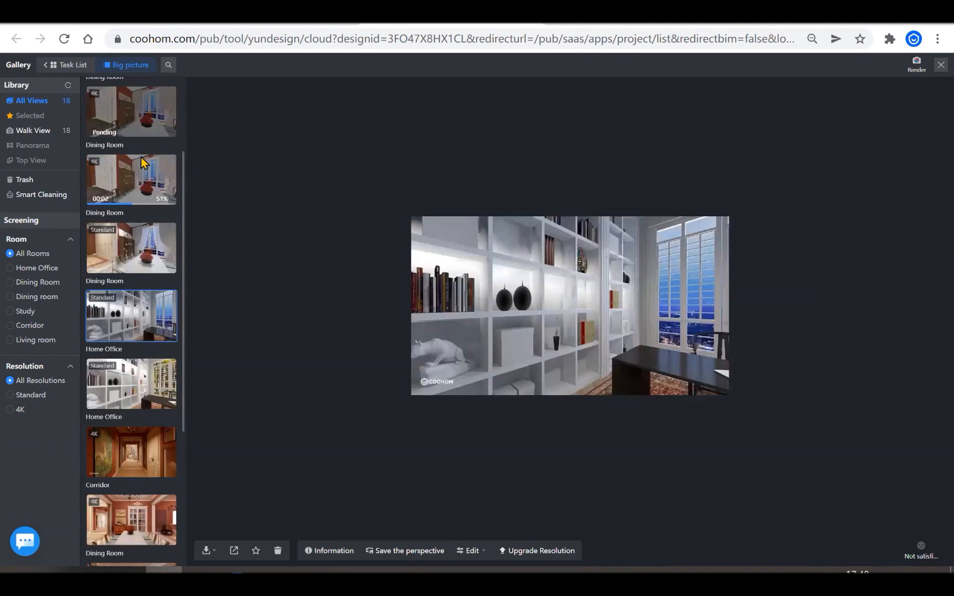
{"action": "scroll", "coordinate": [144, 161], "scroll_direction": "up", "scroll_amount": 3}
{"action": "left_click", "coordinate": [165, 106]}
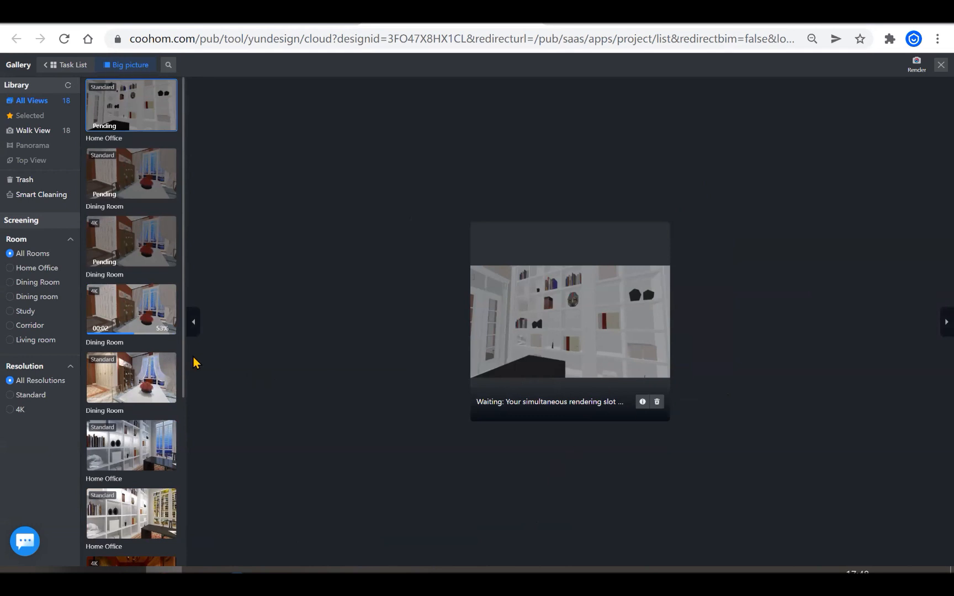
Check the progress of the 4K Dining Room render, then browse to a 4K Living Room render of the sofa wall.
{"action": "left_click", "coordinate": [146, 317]}
{"action": "left_click", "coordinate": [146, 387]}
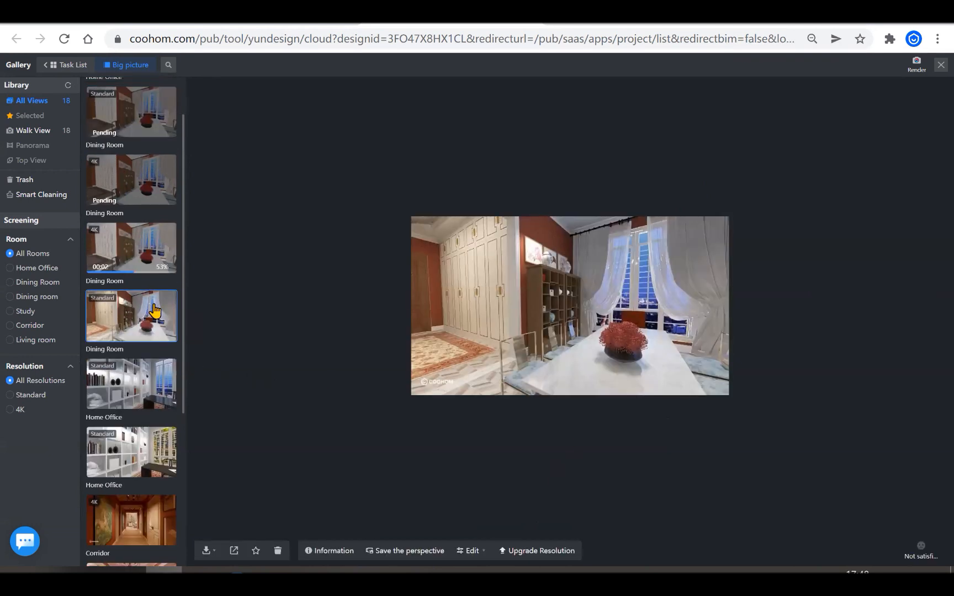
{"action": "left_click", "coordinate": [149, 243]}
{"action": "scroll", "coordinate": [146, 389], "scroll_direction": "down", "scroll_amount": 5}
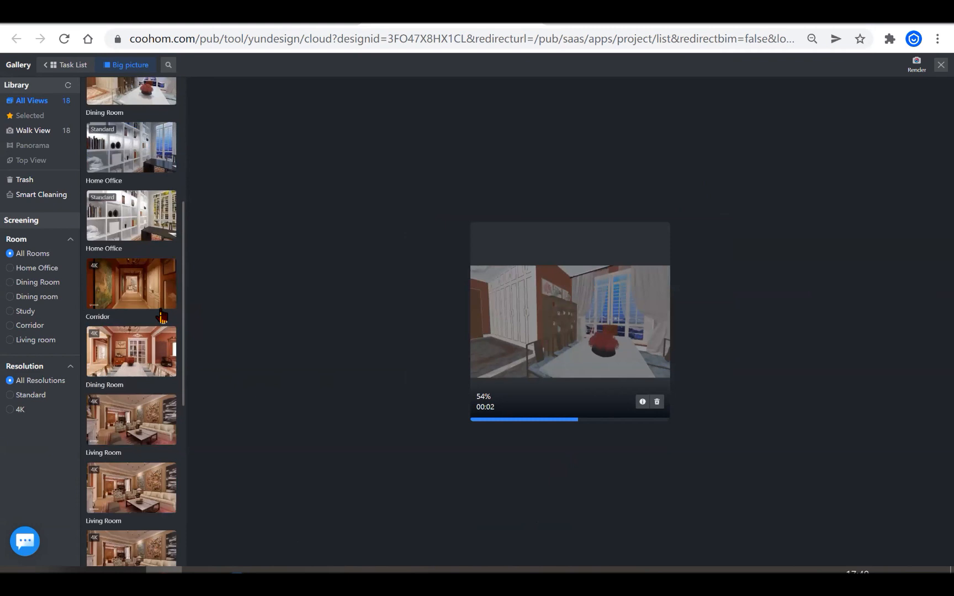
{"action": "scroll", "coordinate": [162, 317], "scroll_direction": "up", "scroll_amount": 3}
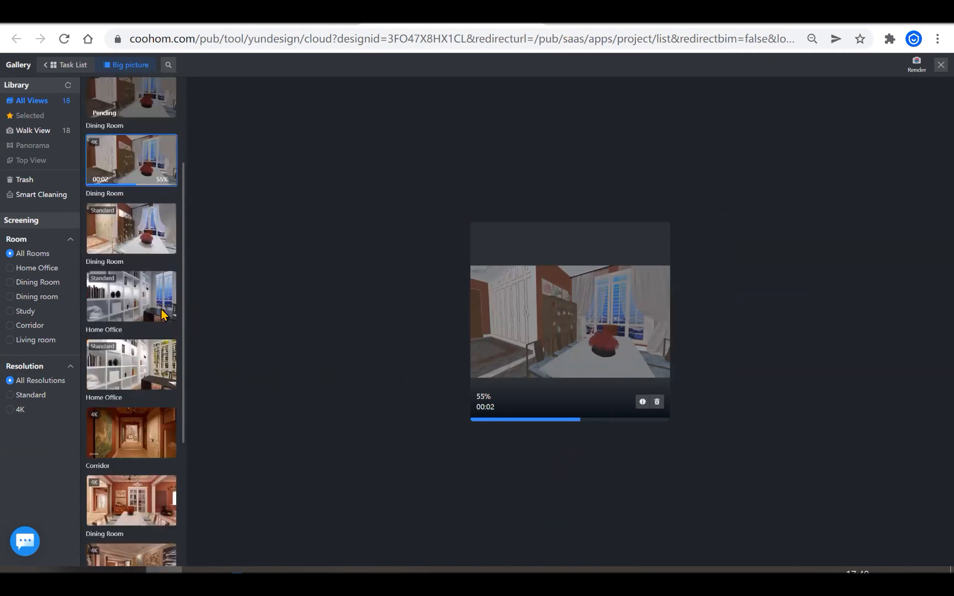
{"action": "scroll", "coordinate": [161, 318], "scroll_direction": "up", "scroll_amount": 1}
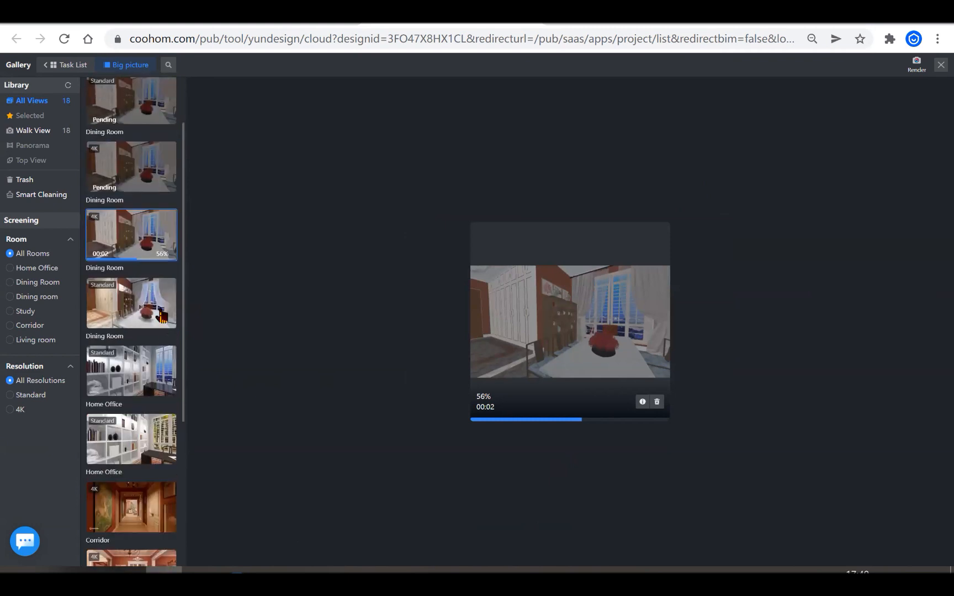
{"action": "scroll", "coordinate": [162, 318], "scroll_direction": "down", "scroll_amount": 6}
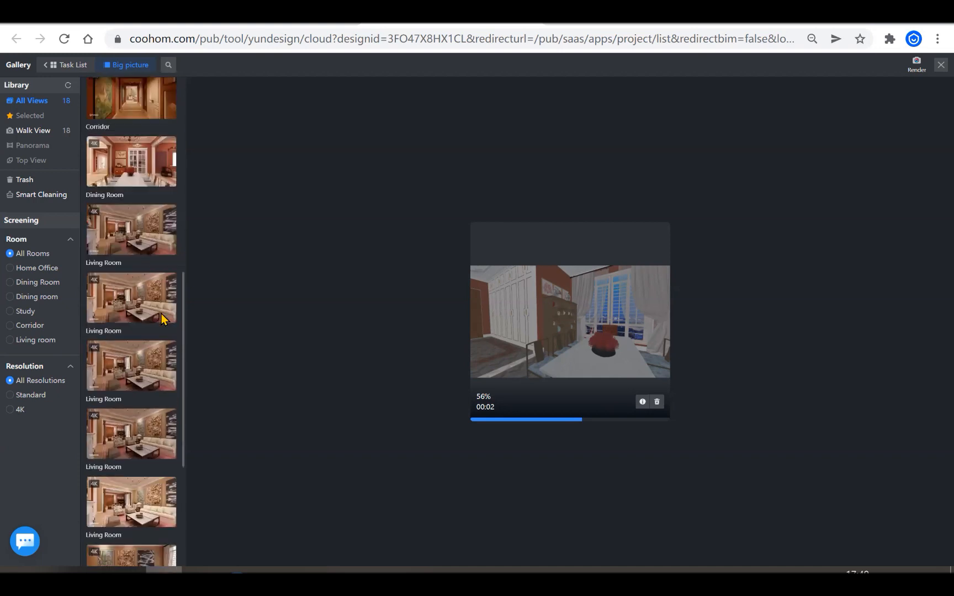
{"action": "scroll", "coordinate": [161, 319], "scroll_direction": "down", "scroll_amount": 3}
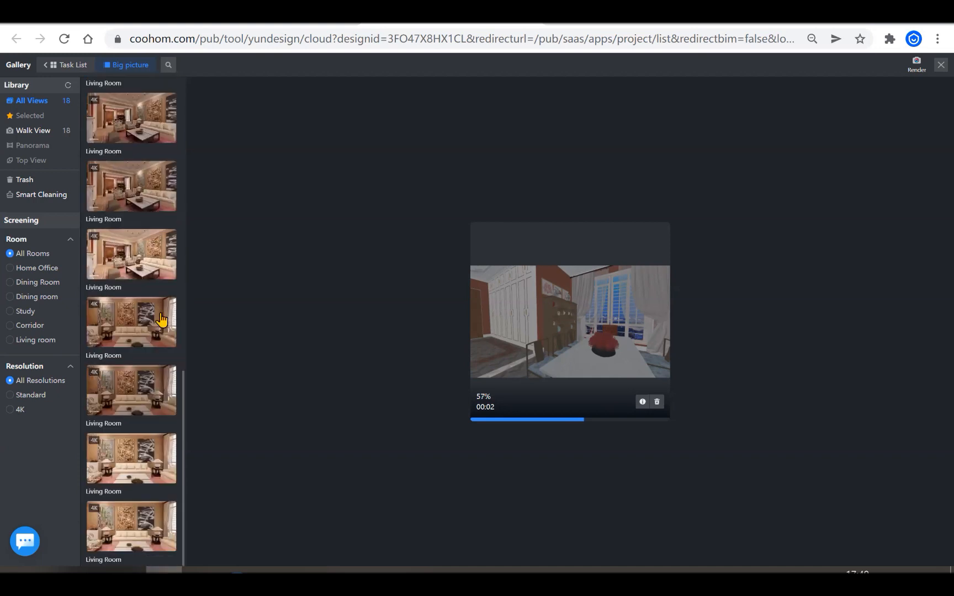
{"action": "left_click", "coordinate": [161, 319]}
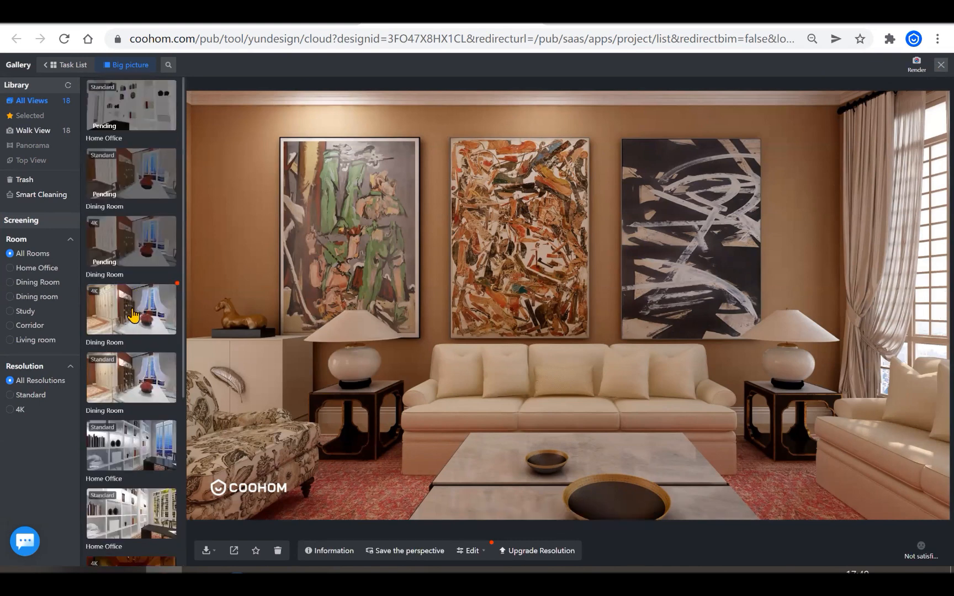
Open the finished 4K Dining Room render and inspect it at different zoom levels.
{"action": "left_click", "coordinate": [134, 316]}
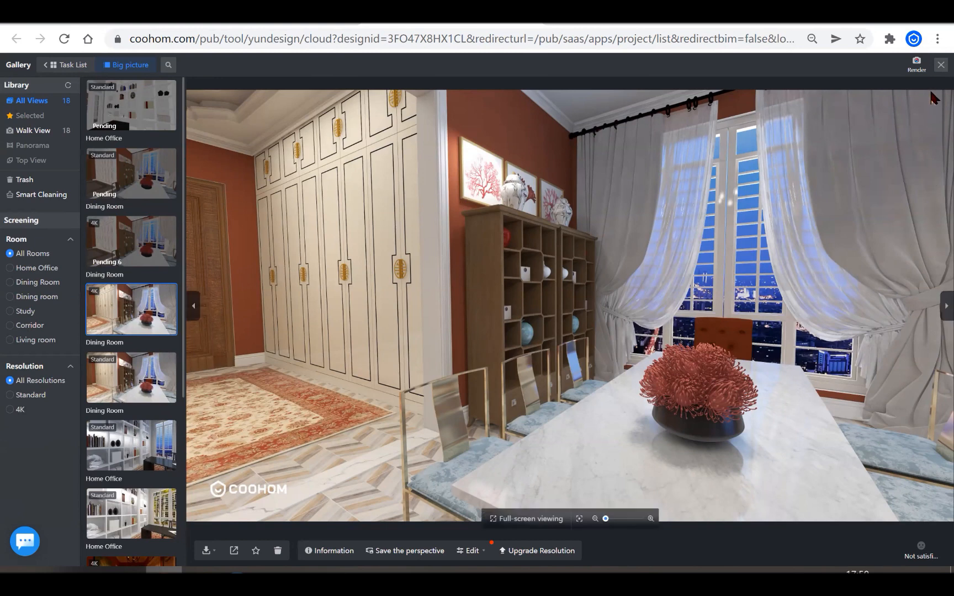
{"action": "key", "text": "Escape"}
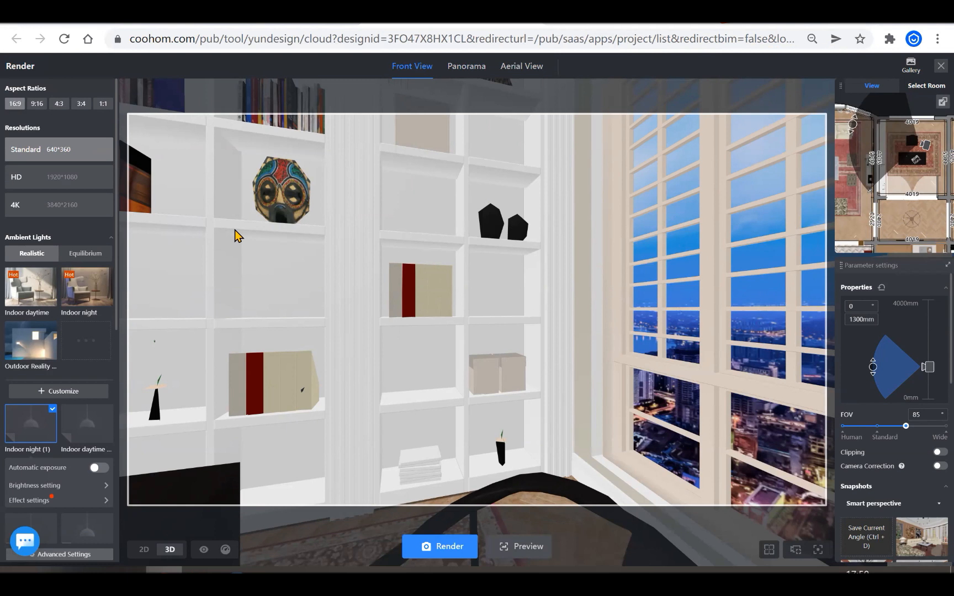
{"action": "left_click", "coordinate": [911, 65]}
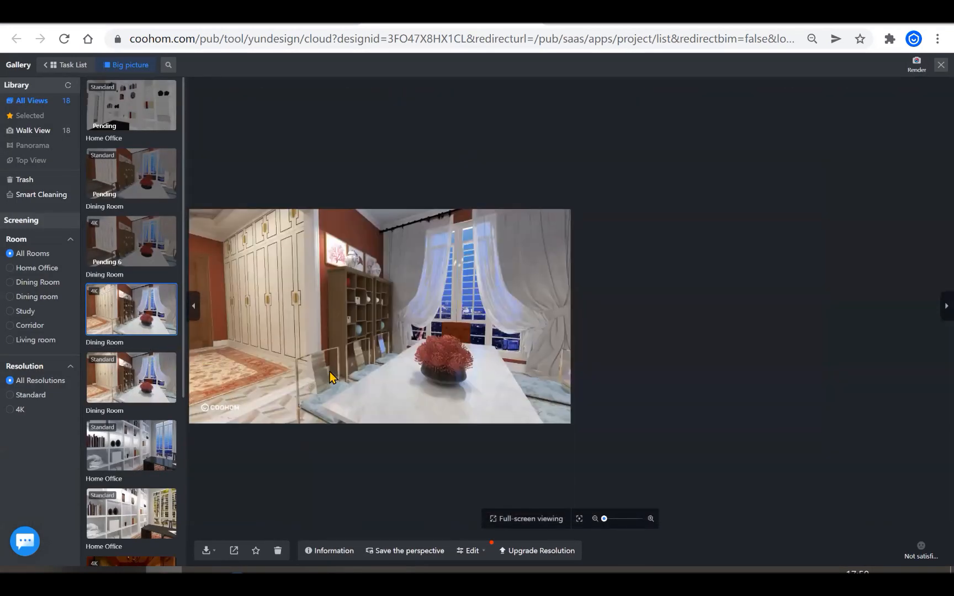
{"action": "scroll", "coordinate": [329, 372], "scroll_direction": "up", "scroll_amount": 3}
{"action": "scroll", "coordinate": [514, 381], "scroll_direction": "down", "scroll_amount": 2}
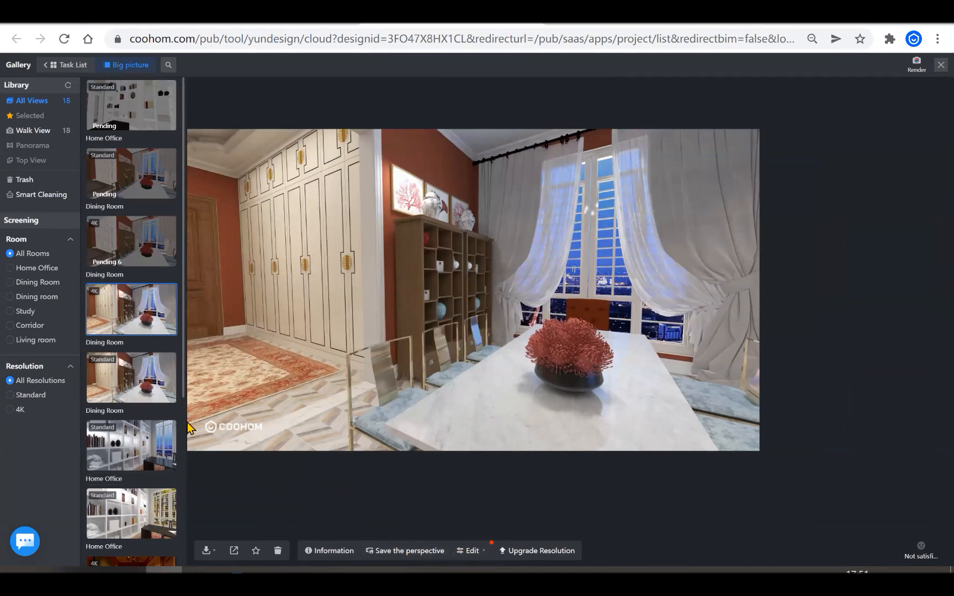
{"action": "scroll", "coordinate": [188, 427], "scroll_direction": "down", "scroll_amount": 3}
View the oldest 4K Living Room render showing the sofa wall with three paintings.
{"action": "scroll", "coordinate": [111, 446], "scroll_direction": "down", "scroll_amount": 10}
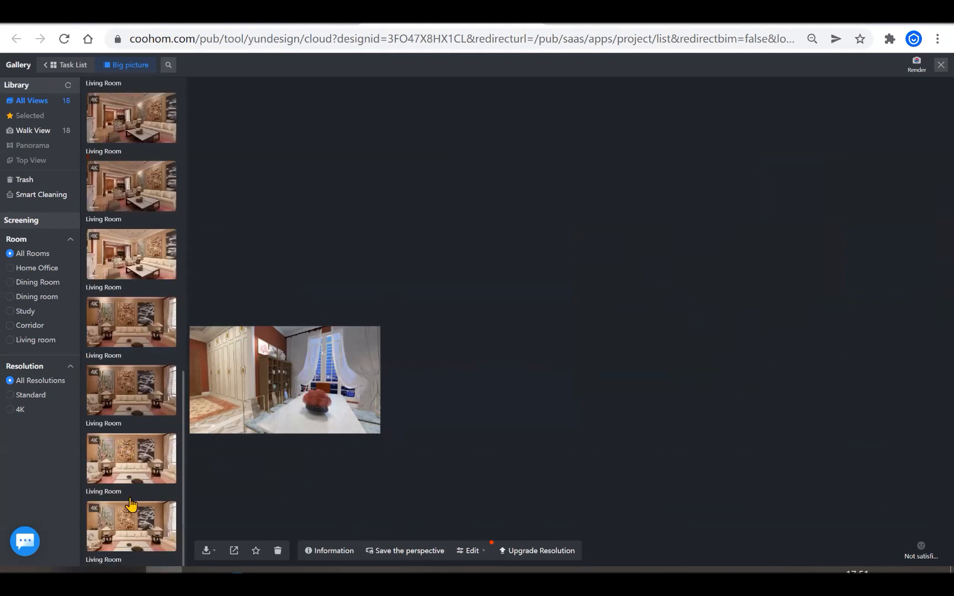
{"action": "left_click", "coordinate": [126, 536]}
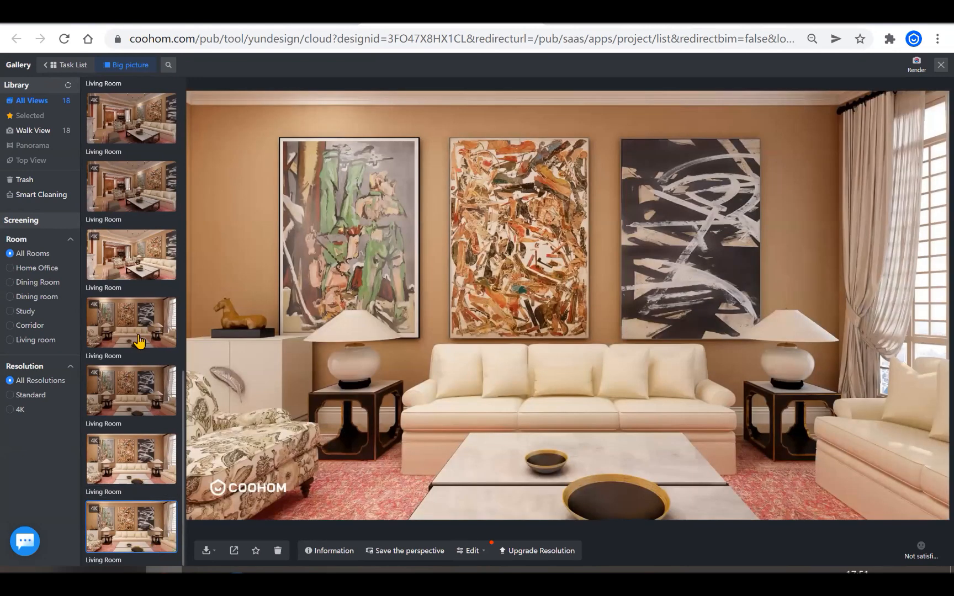
{"action": "scroll", "coordinate": [139, 341], "scroll_direction": "up", "scroll_amount": 2}
Open the 4K Living Room render showing the fireplace, armchairs and sofa in the Beautify image editor.
{"action": "left_click", "coordinate": [138, 334]}
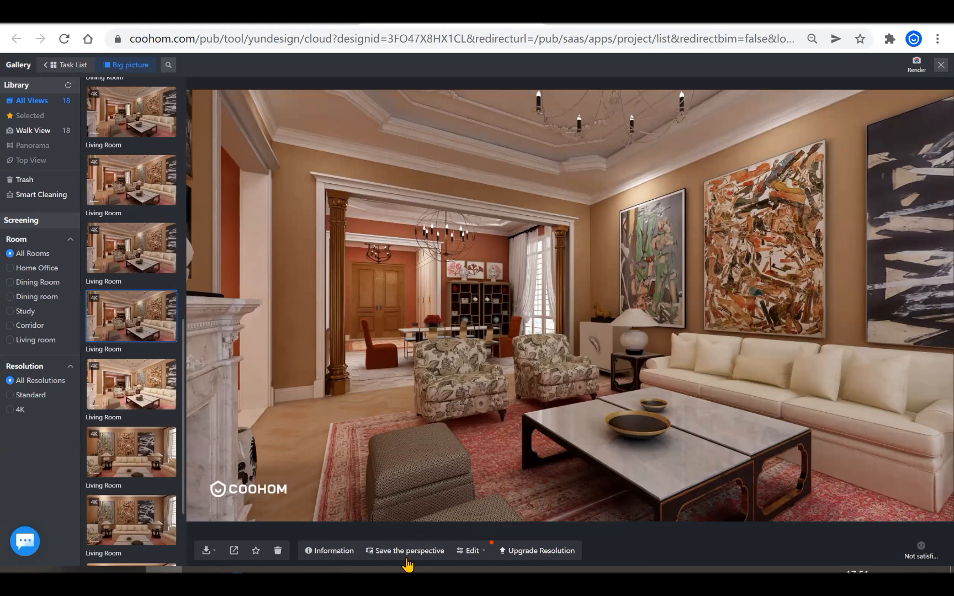
{"action": "left_click", "coordinate": [472, 552]}
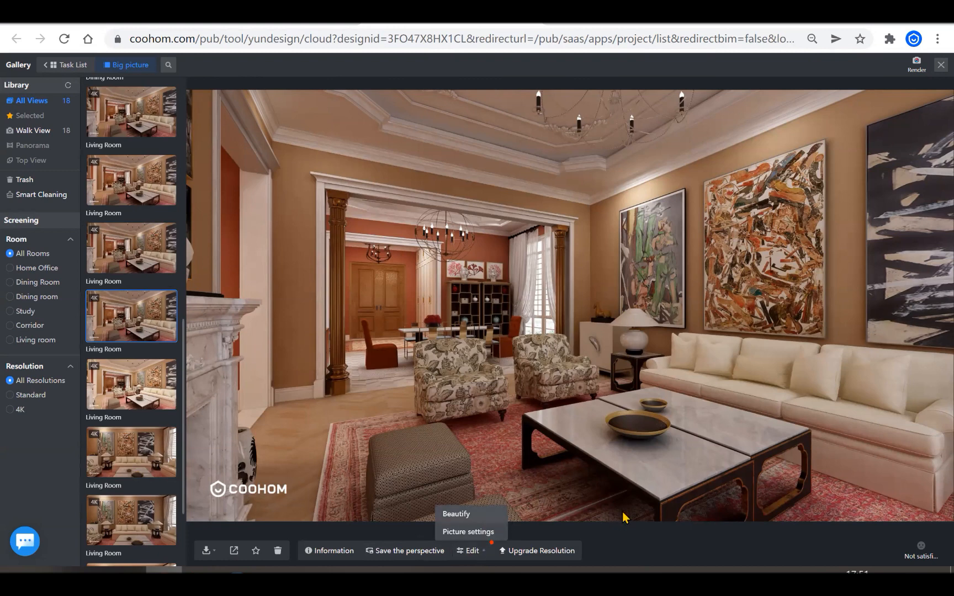
{"action": "mouse_move", "coordinate": [470, 557]}
{"action": "left_click", "coordinate": [466, 519]}
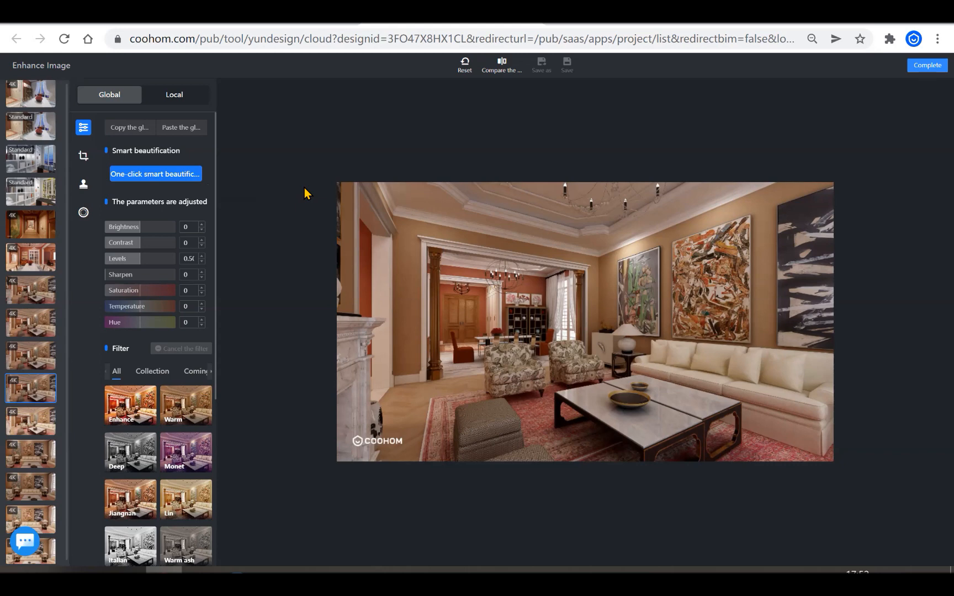
Try the one-click smart beautification on the Living Room render and compare it with the original.
{"action": "left_click", "coordinate": [155, 175]}
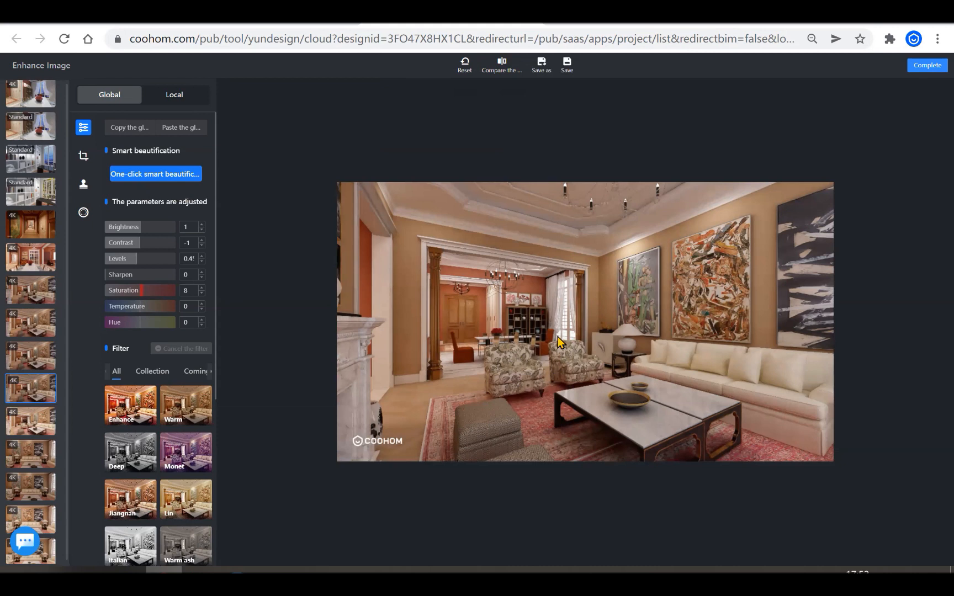
{"action": "left_click", "coordinate": [503, 66]}
{"action": "left_click", "coordinate": [503, 66]}
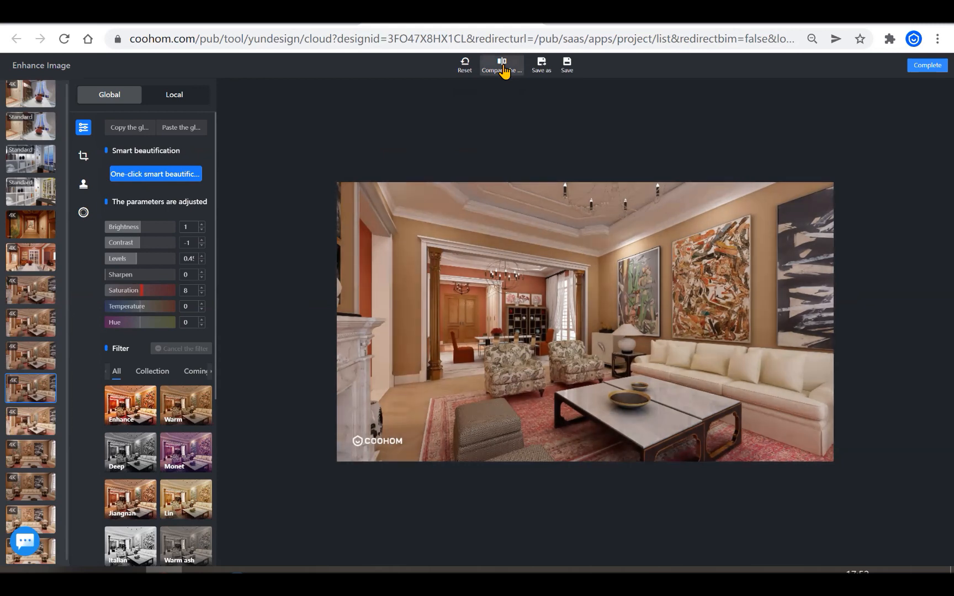
{"action": "left_click", "coordinate": [503, 67]}
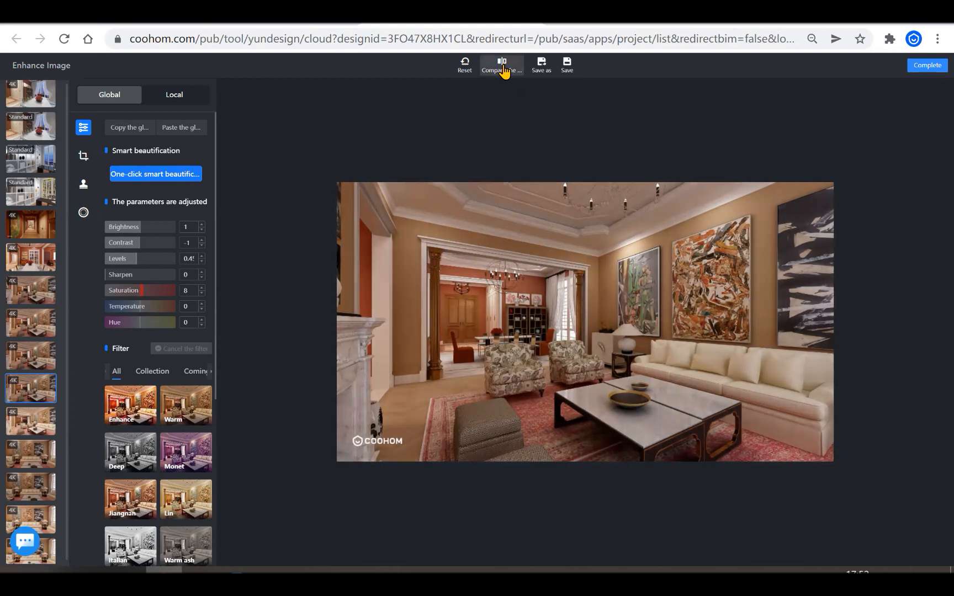
{"action": "left_click", "coordinate": [504, 67]}
{"action": "left_click", "coordinate": [505, 71]}
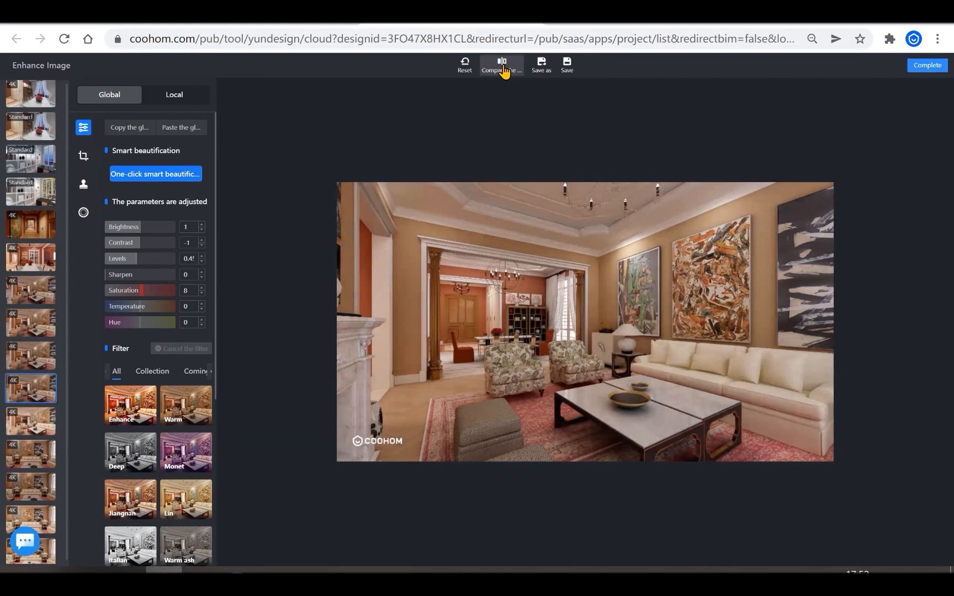
{"action": "left_click", "coordinate": [505, 71]}
{"action": "left_click", "coordinate": [504, 71]}
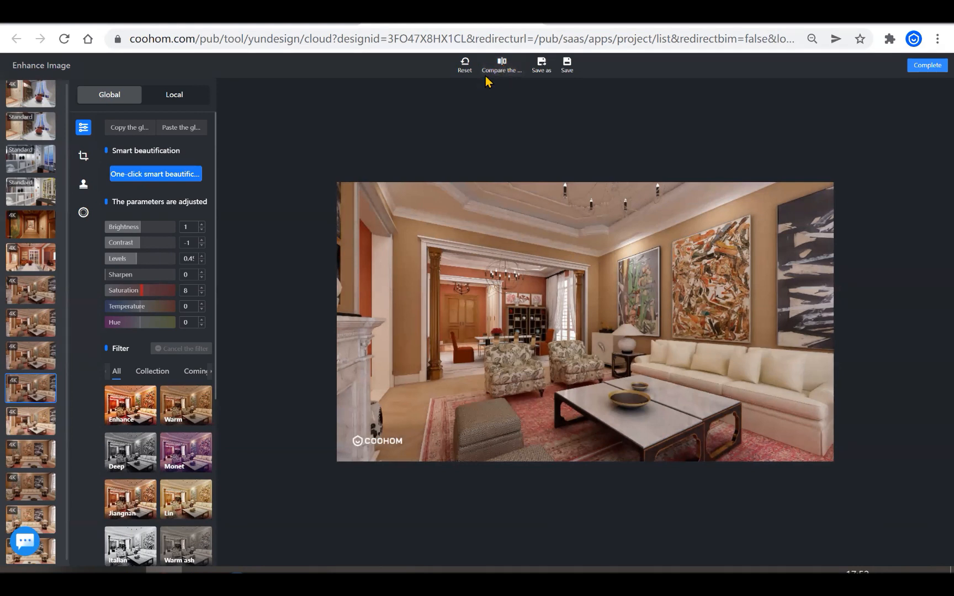
{"action": "left_click", "coordinate": [465, 63]}
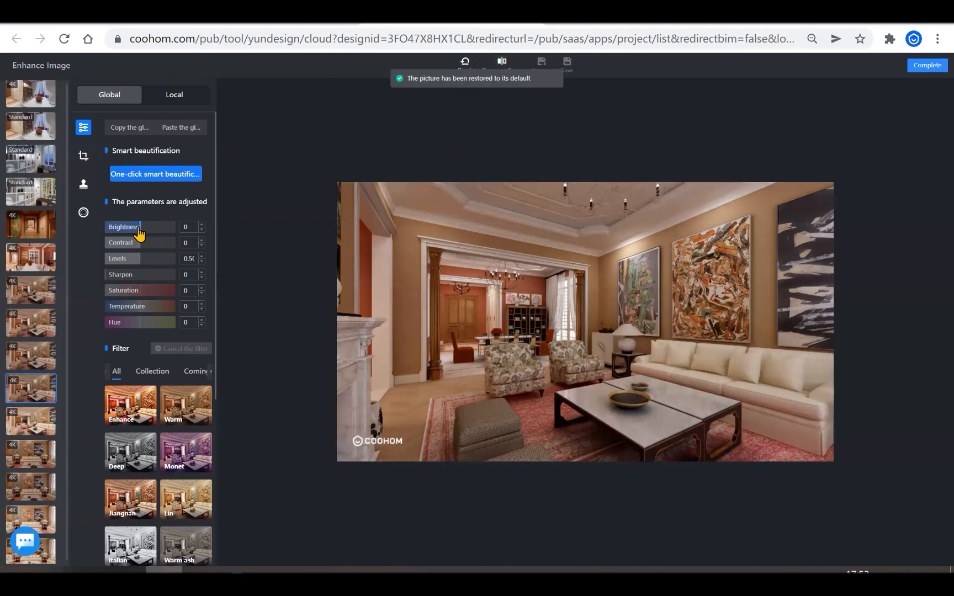
Set the render's brightness to 17 and contrast to 8, and lower the levels to about 0.4.
{"action": "left_click_drag", "start_coordinate": [140, 234], "coordinate": [144, 257]}
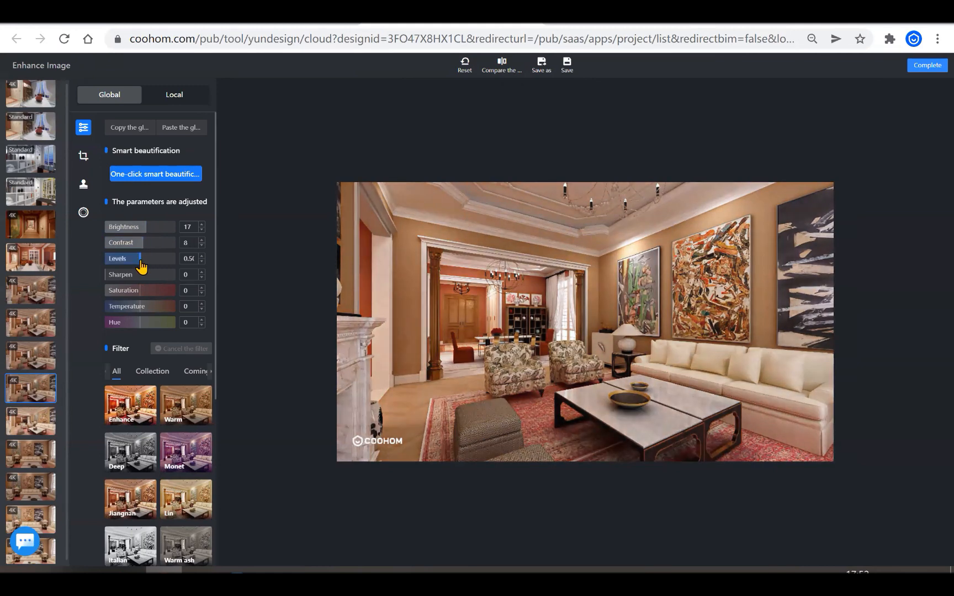
{"action": "left_click", "coordinate": [149, 259]}
{"action": "left_click", "coordinate": [134, 260]}
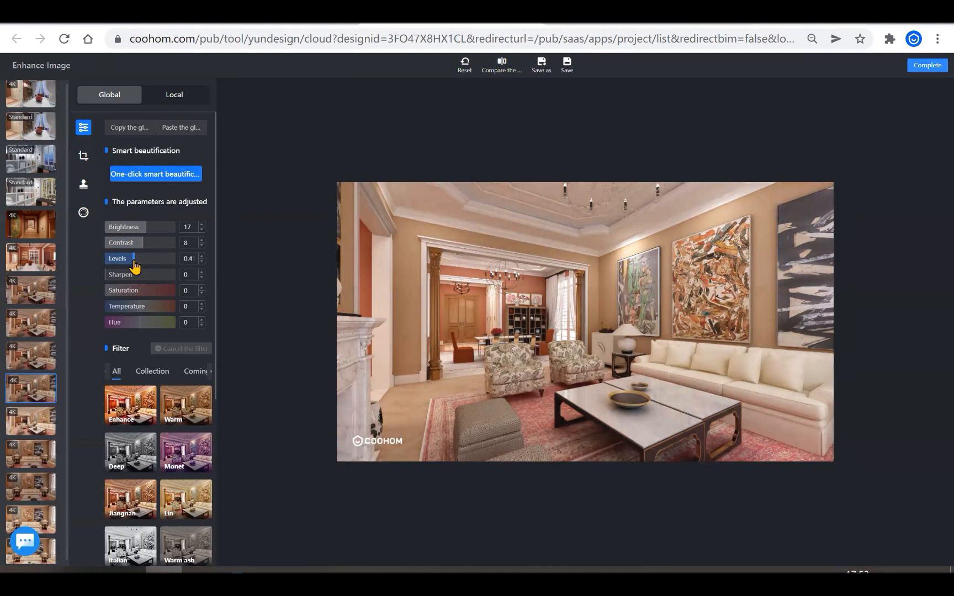
{"action": "left_click", "coordinate": [135, 261]}
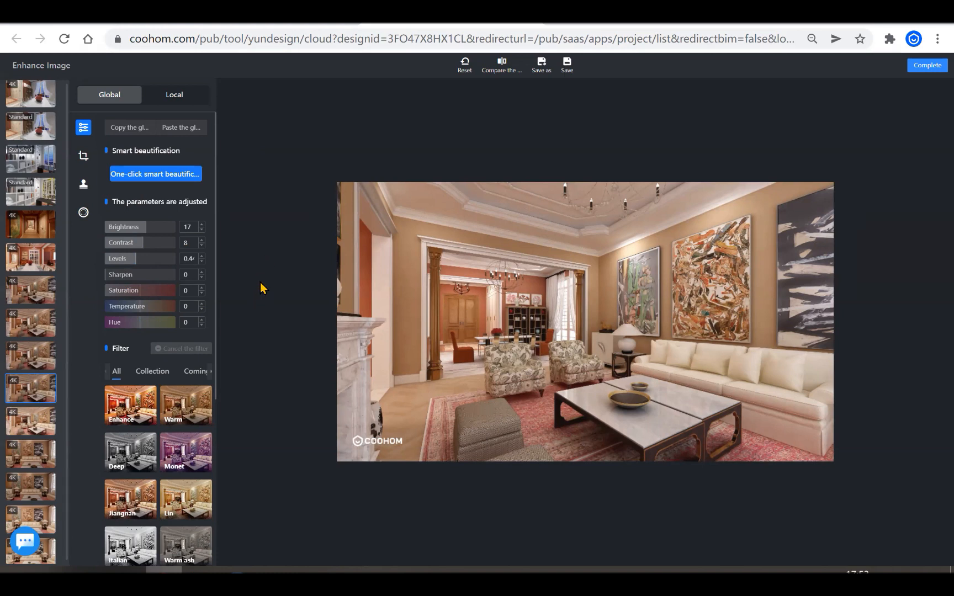
Try a free crop frame and the 1:1, 9:16 and 16:9 crop ratios on the render.
{"action": "left_click", "coordinate": [84, 158]}
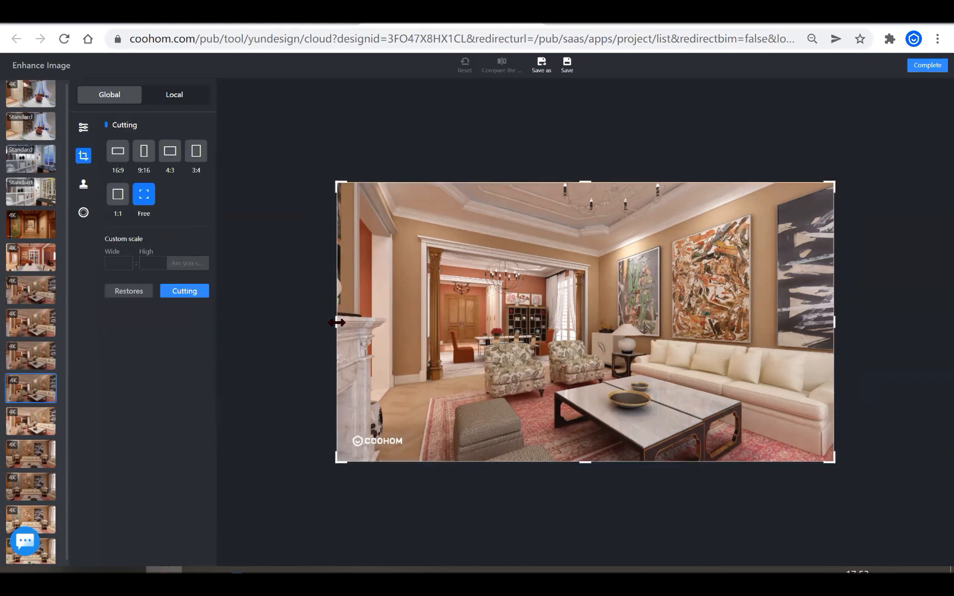
{"action": "left_click_drag", "start_coordinate": [337, 332], "coordinate": [362, 323]}
{"action": "left_click_drag", "start_coordinate": [277, 324], "coordinate": [107, 342]}
{"action": "left_click", "coordinate": [124, 201]}
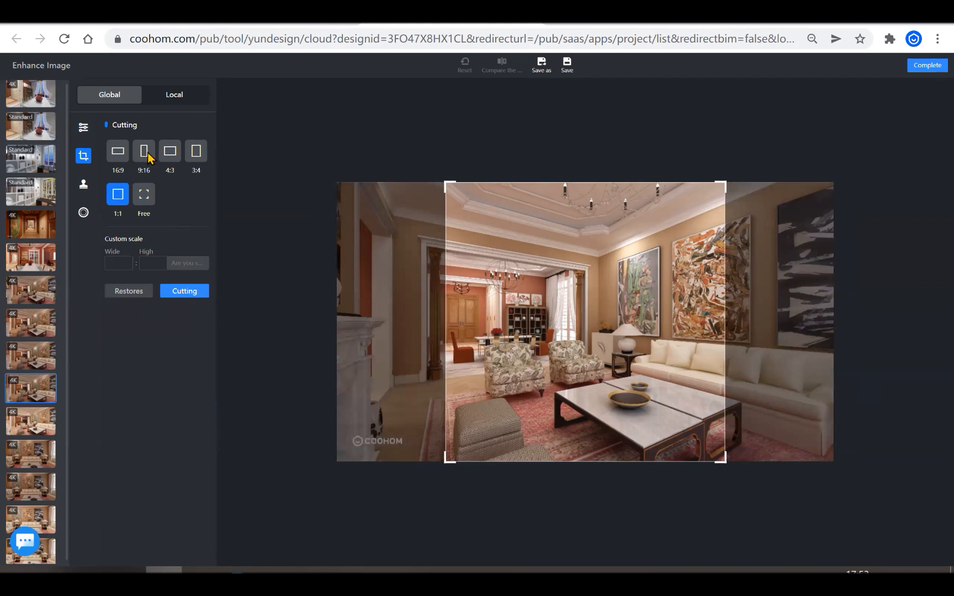
{"action": "left_click", "coordinate": [143, 152]}
{"action": "left_click", "coordinate": [123, 200]}
{"action": "left_click", "coordinate": [116, 160]}
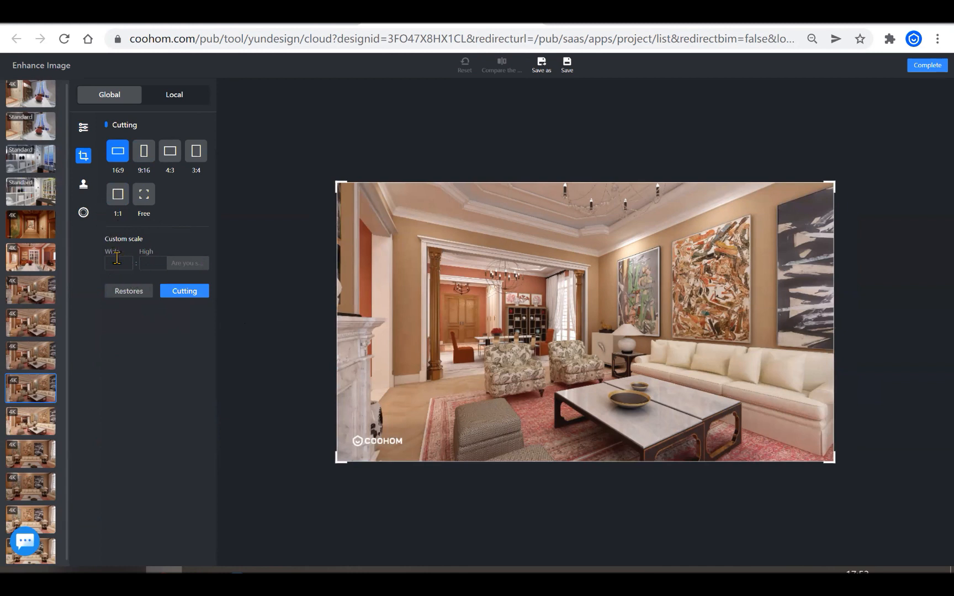
Turn off the render's watermark and return to the global image adjustments.
{"action": "left_click", "coordinate": [83, 185]}
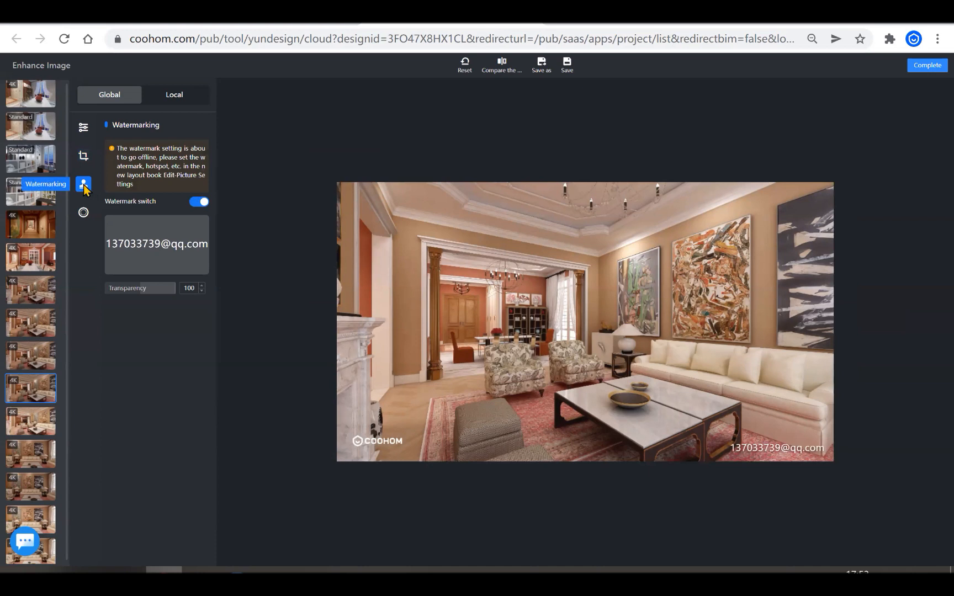
{"action": "left_click", "coordinate": [195, 202]}
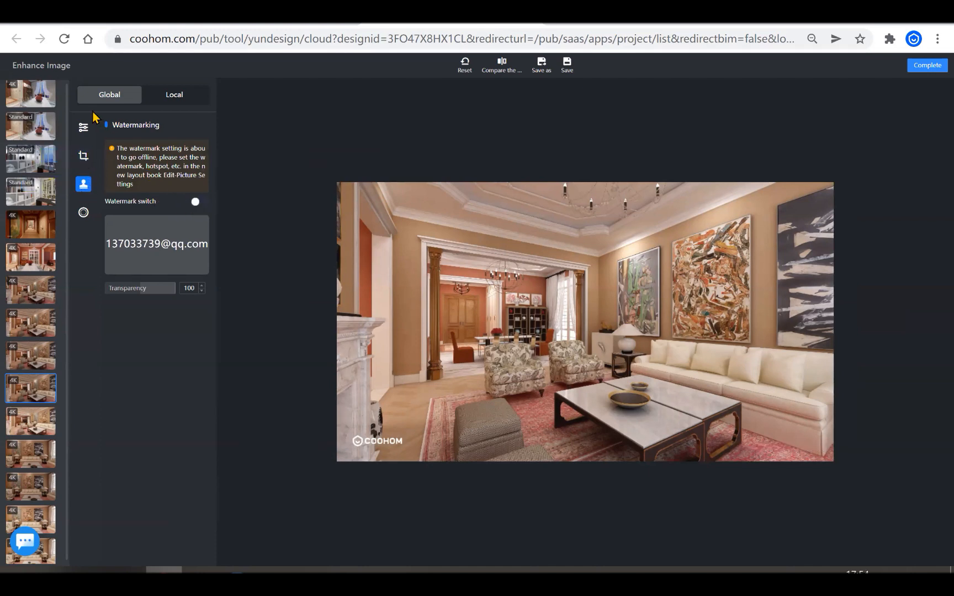
{"action": "left_click", "coordinate": [83, 212]}
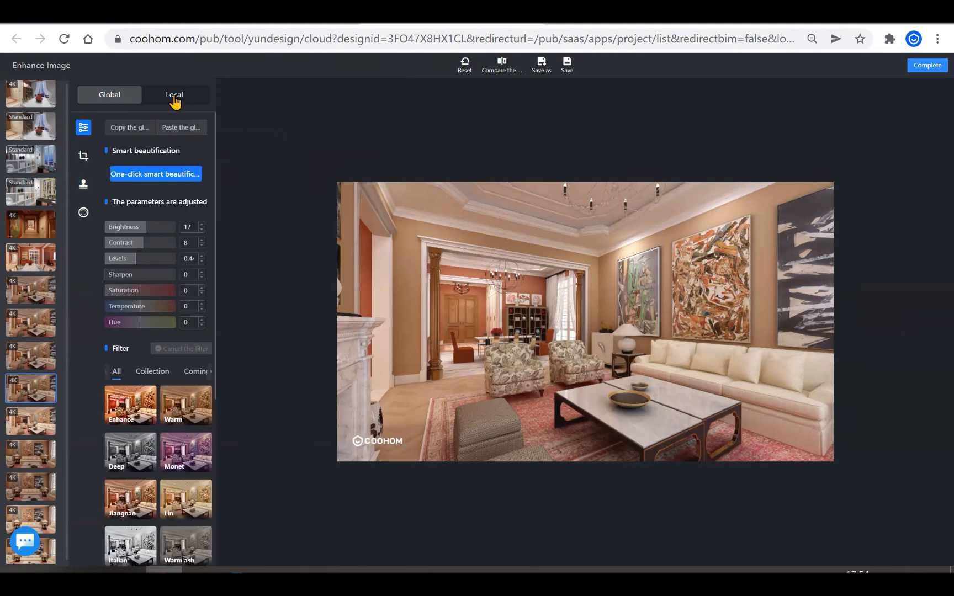
{"action": "left_click", "coordinate": [146, 98]}
Try the Movie filter on the render, and replace it with the Jiangnan filter.
{"action": "scroll", "coordinate": [162, 421], "scroll_direction": "down", "scroll_amount": 4}
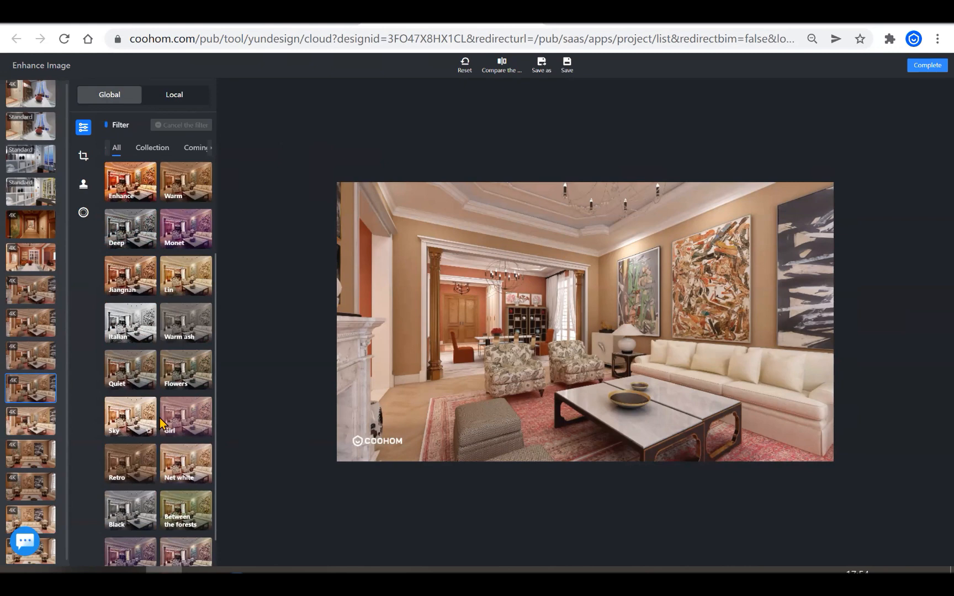
{"action": "scroll", "coordinate": [162, 422], "scroll_direction": "down", "scroll_amount": 1}
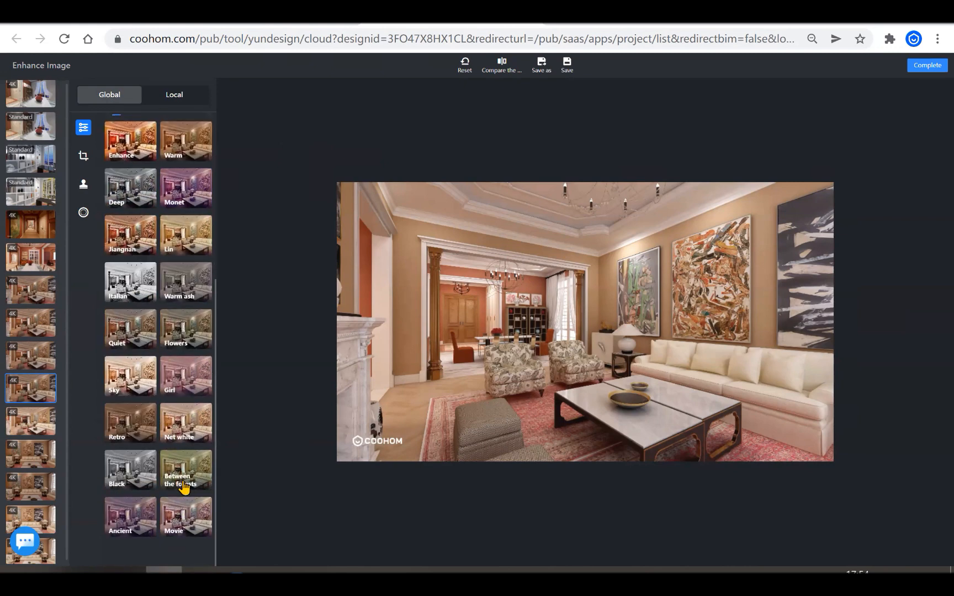
{"action": "left_click", "coordinate": [184, 515]}
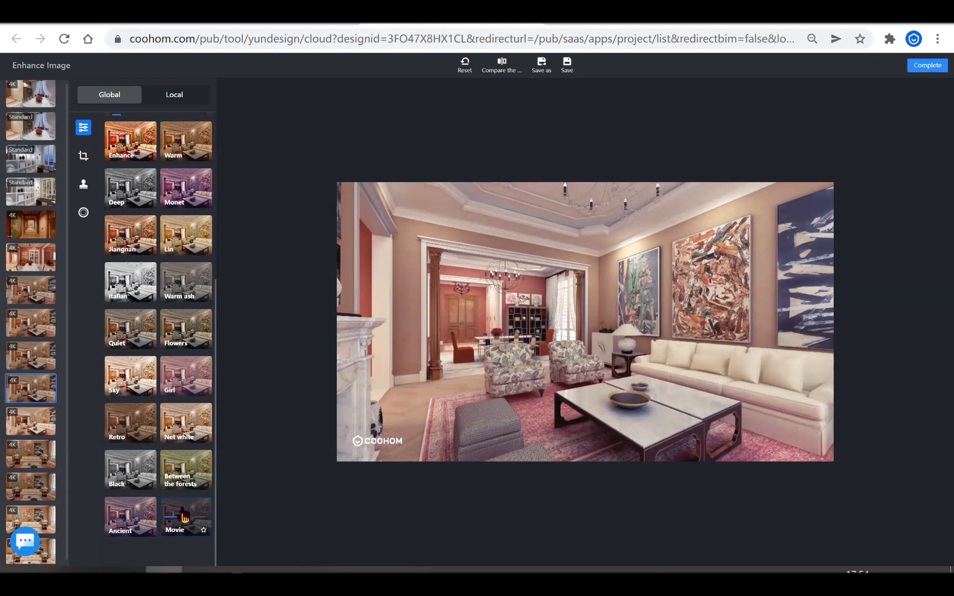
{"action": "scroll", "coordinate": [182, 509], "scroll_direction": "up", "scroll_amount": 5}
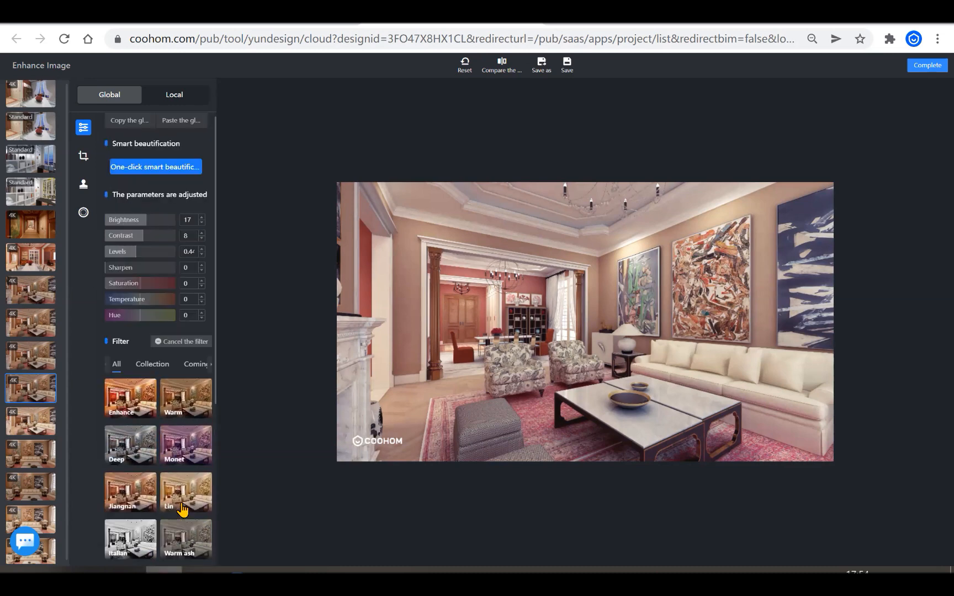
{"action": "scroll", "coordinate": [157, 441], "scroll_direction": "down", "scroll_amount": 1}
{"action": "left_click", "coordinate": [142, 423]}
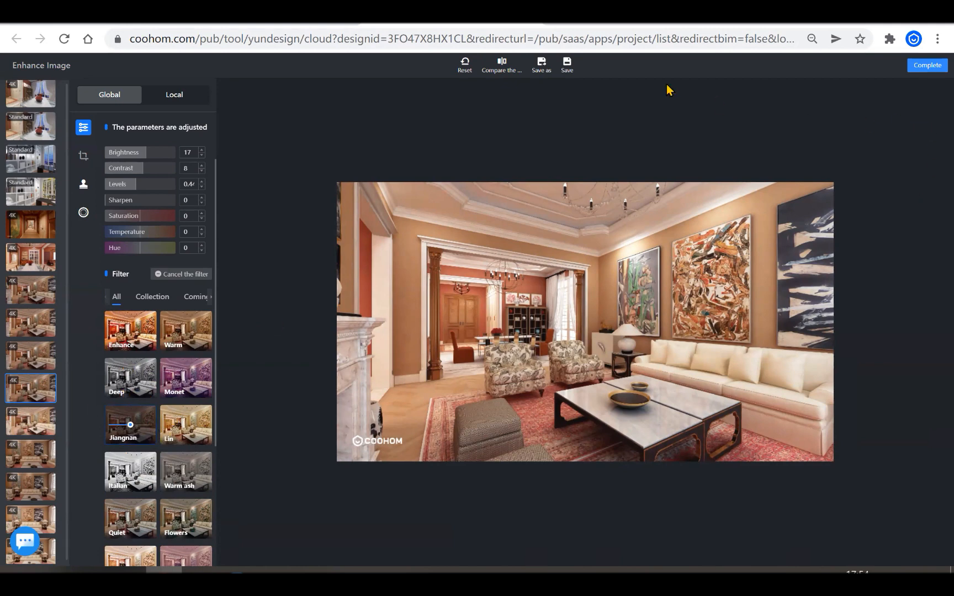
Compare the filtered and adjusted Living Room render repeatedly with its original version.
{"action": "left_click", "coordinate": [496, 76]}
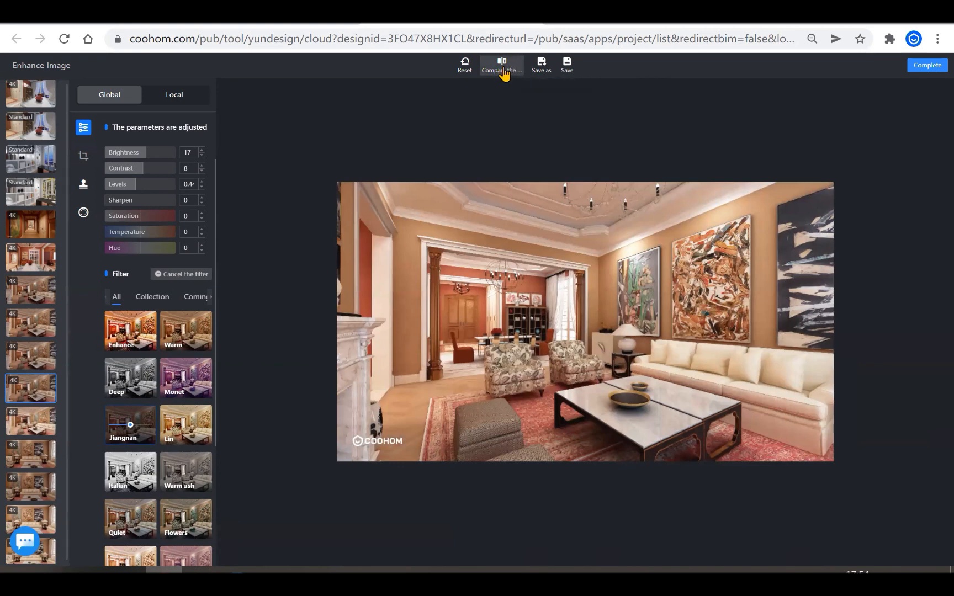
{"action": "left_click", "coordinate": [503, 73]}
{"action": "left_click", "coordinate": [504, 72]}
{"action": "left_click", "coordinate": [503, 71]}
{"action": "left_click", "coordinate": [504, 71]}
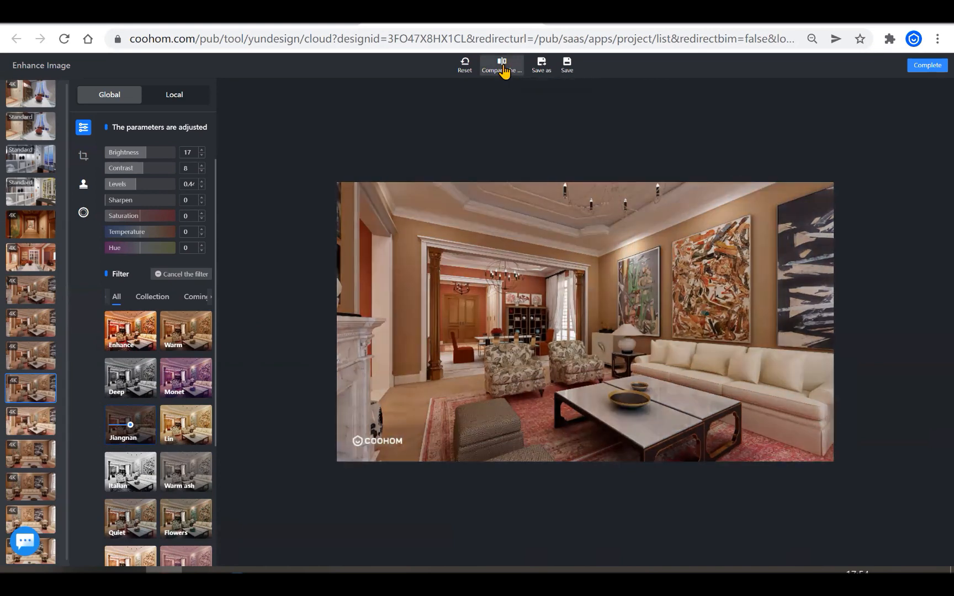
{"action": "left_click", "coordinate": [504, 69]}
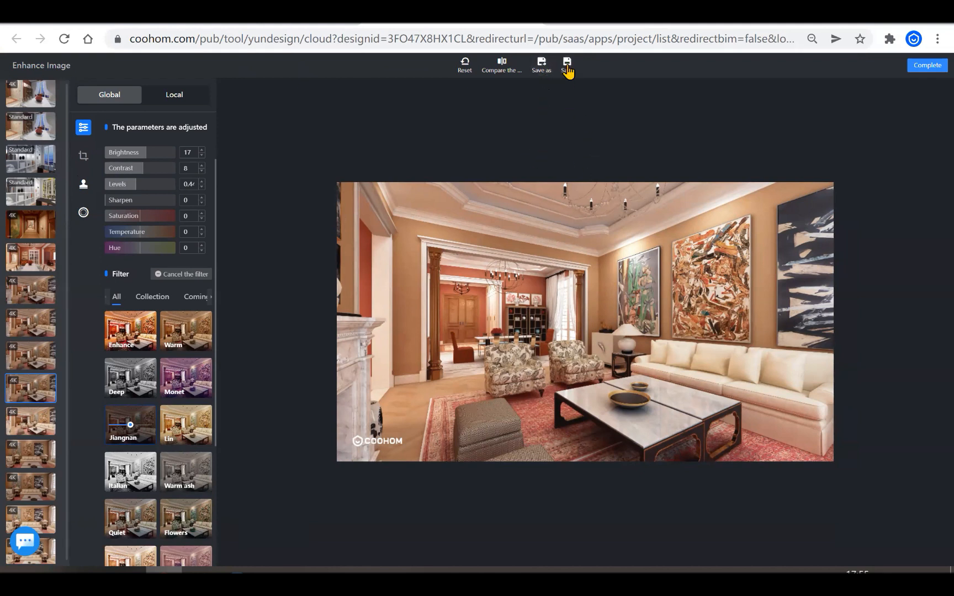
Save the enhanced render as a separate image named Living Room_Beautify.
{"action": "left_click", "coordinate": [541, 65]}
{"action": "triple_click", "coordinate": [559, 113]}
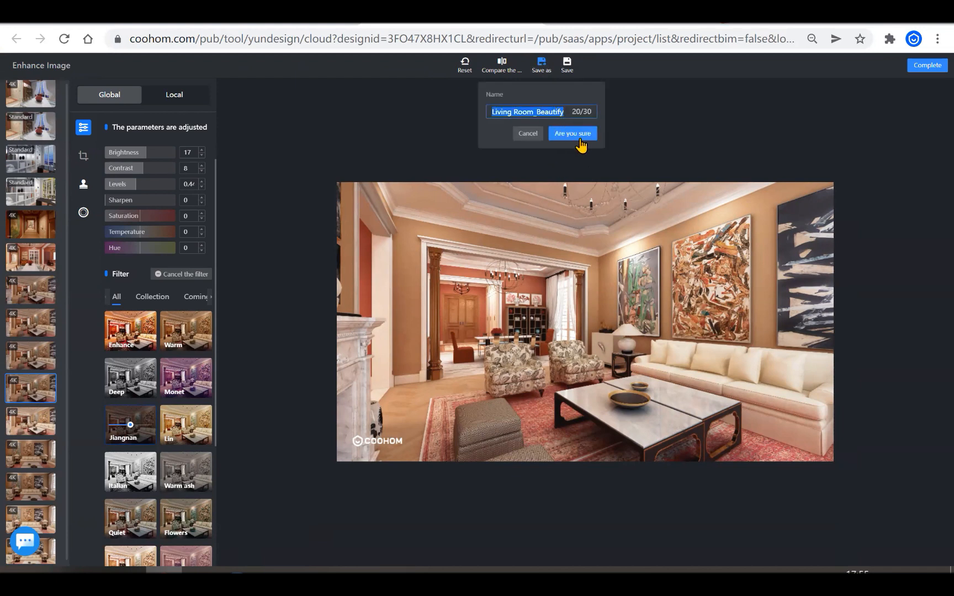
{"action": "left_click", "coordinate": [569, 138]}
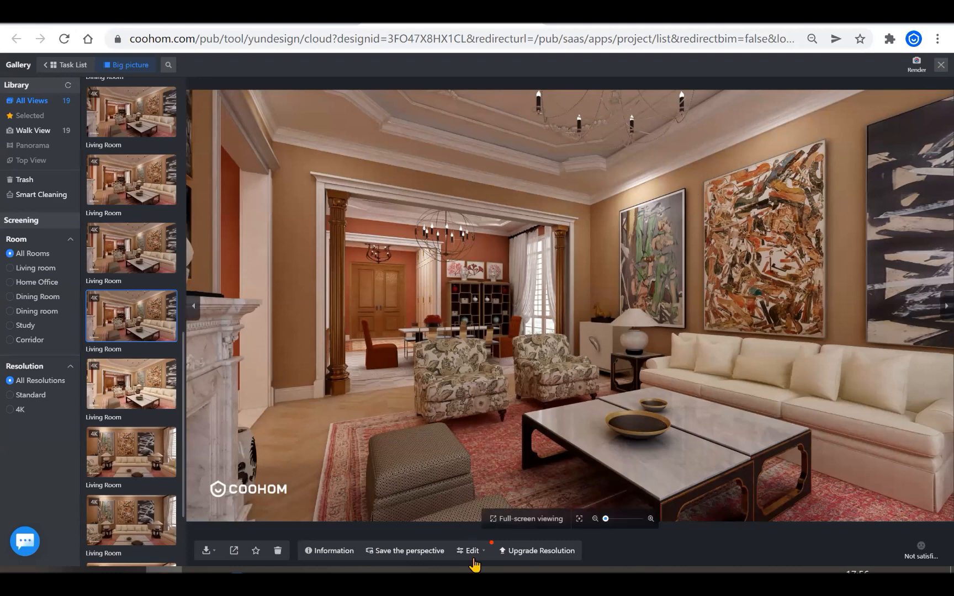
Download the channel diagram of the selected 4K Living Room render and reopen its download options.
{"action": "mouse_move", "coordinate": [207, 555]}
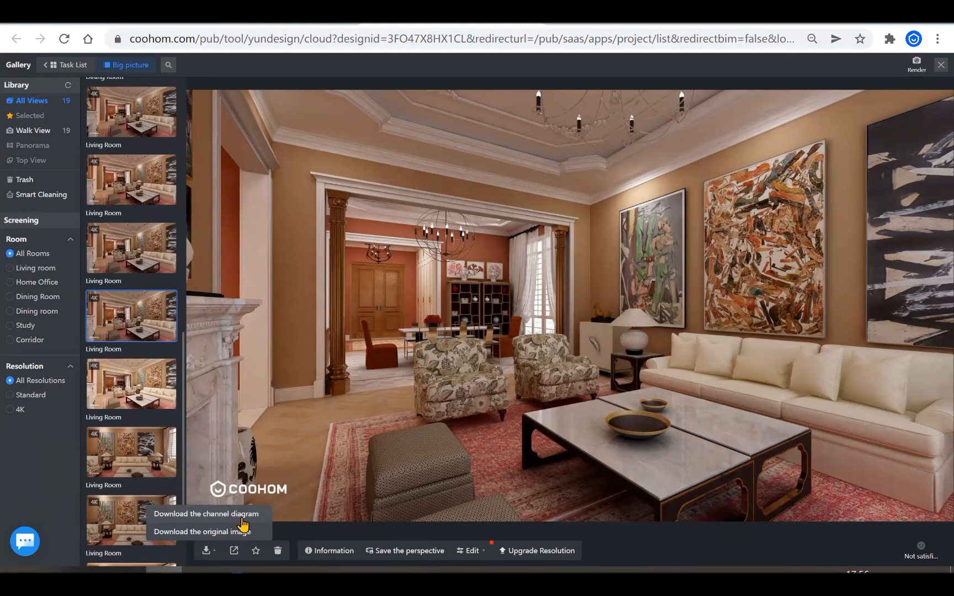
{"action": "left_click", "coordinate": [206, 513]}
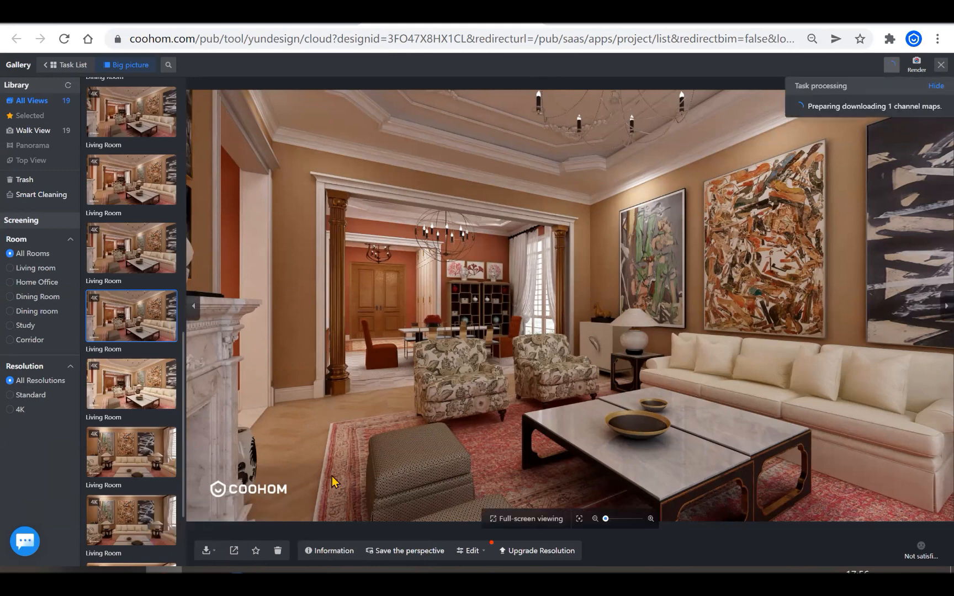
{"action": "left_click", "coordinate": [207, 550]}
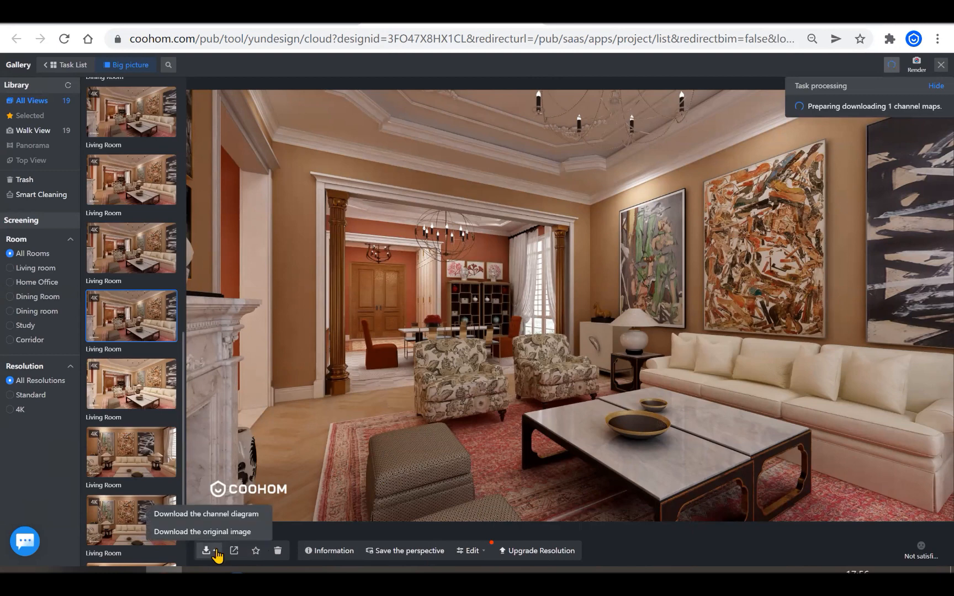